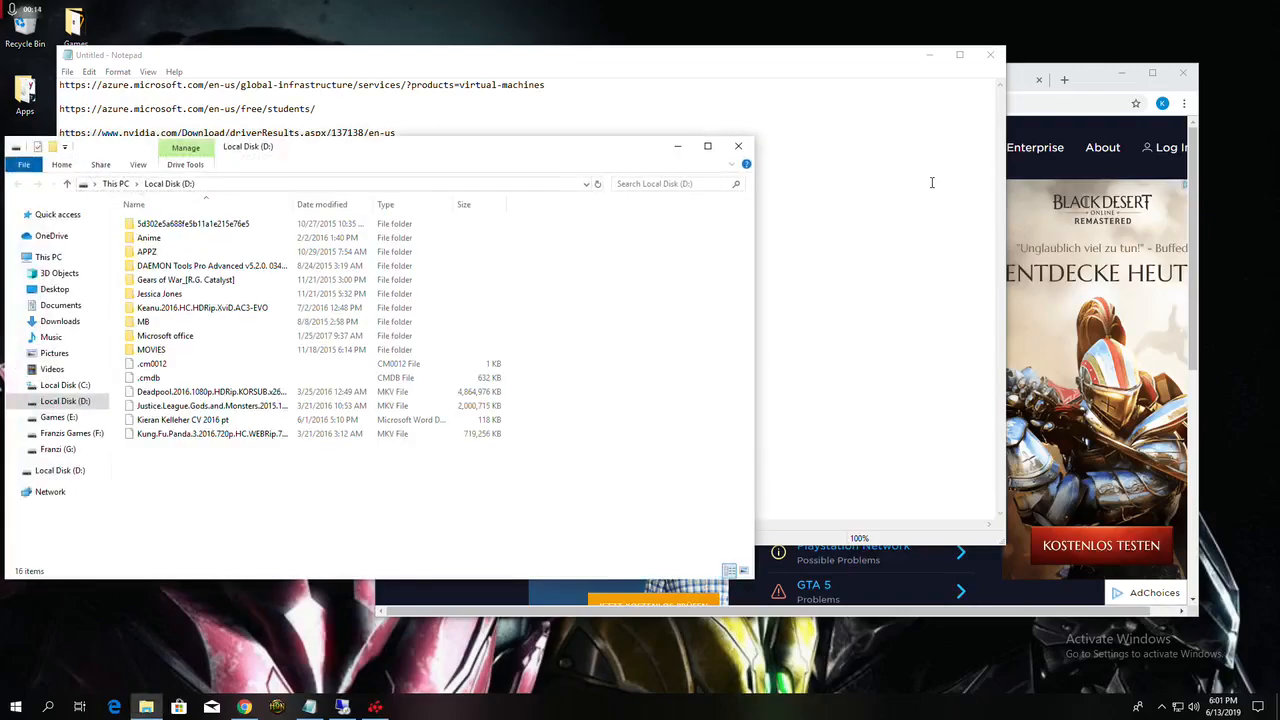
# Step: Close the Local Disk (D:) window and bring up the Azure products-by-region page in the browser
pyautogui.click(738, 146)
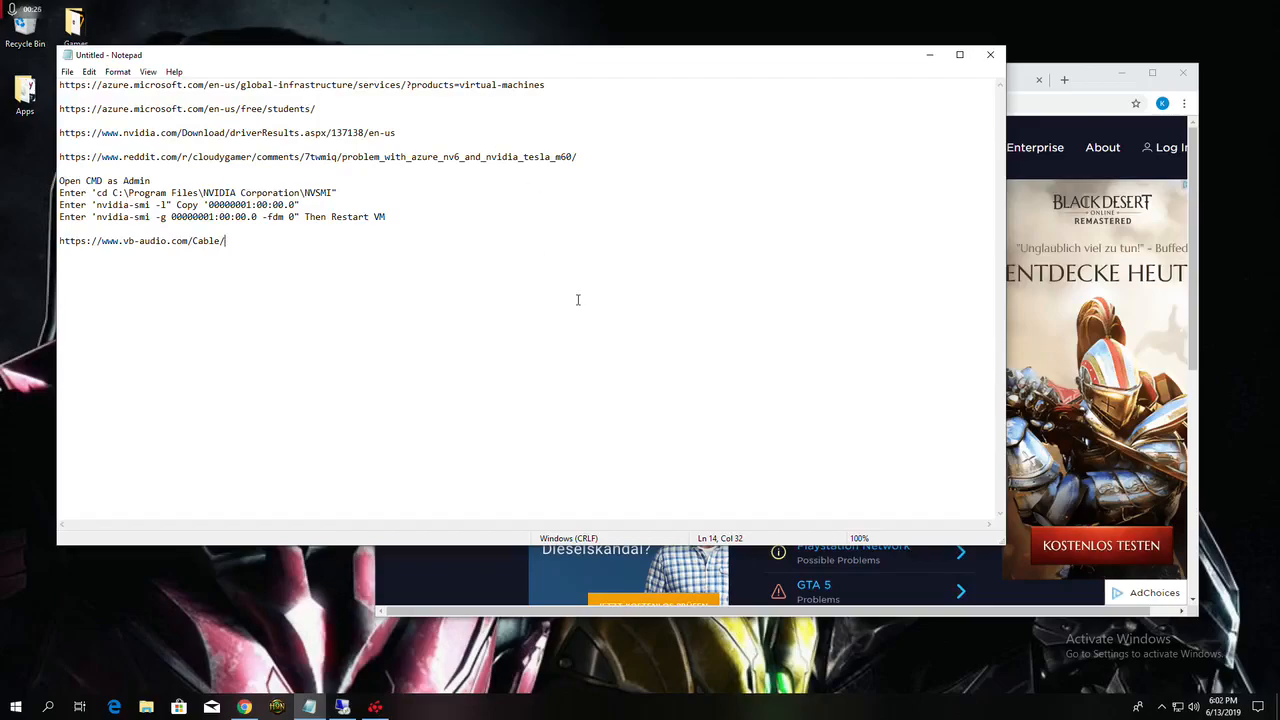
pyautogui.click(1094, 72)
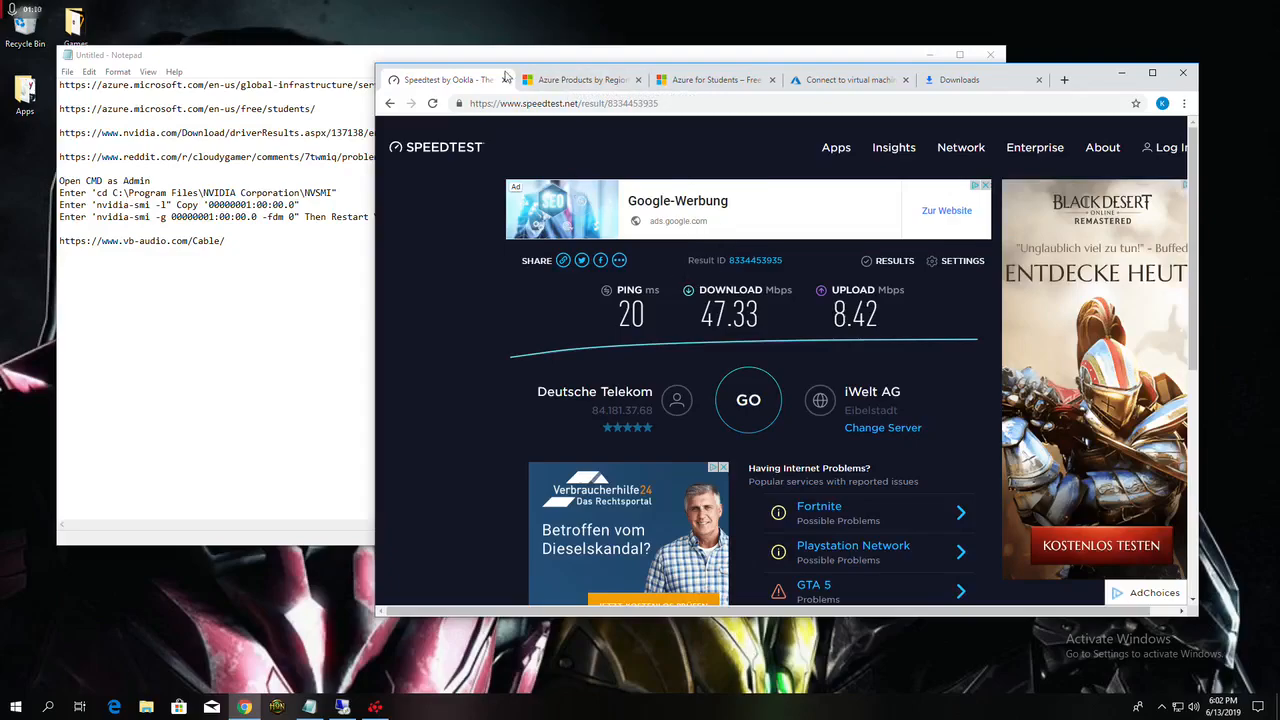
pyautogui.click(568, 82)
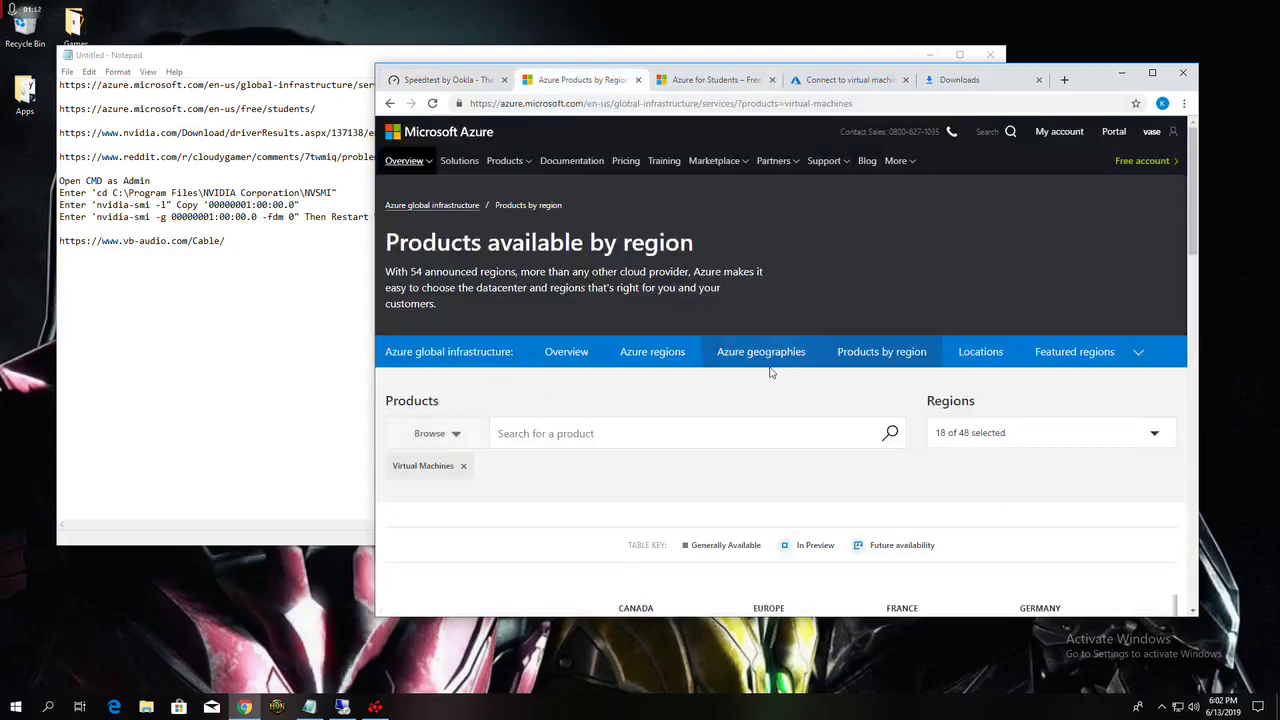
# Step: Examine the virtual machine availability table for NV-Series across all the listed regions
pyautogui.scroll(-4, 762, 368)
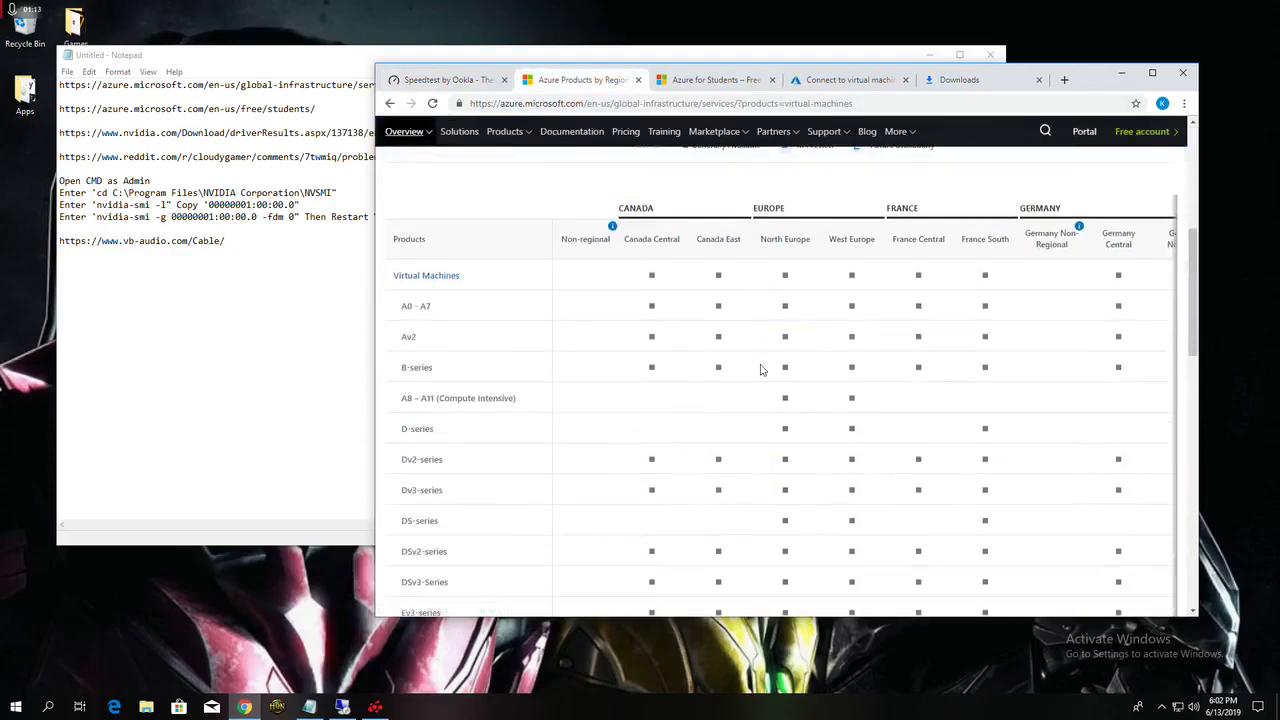
pyautogui.scroll(-3, 736, 367)
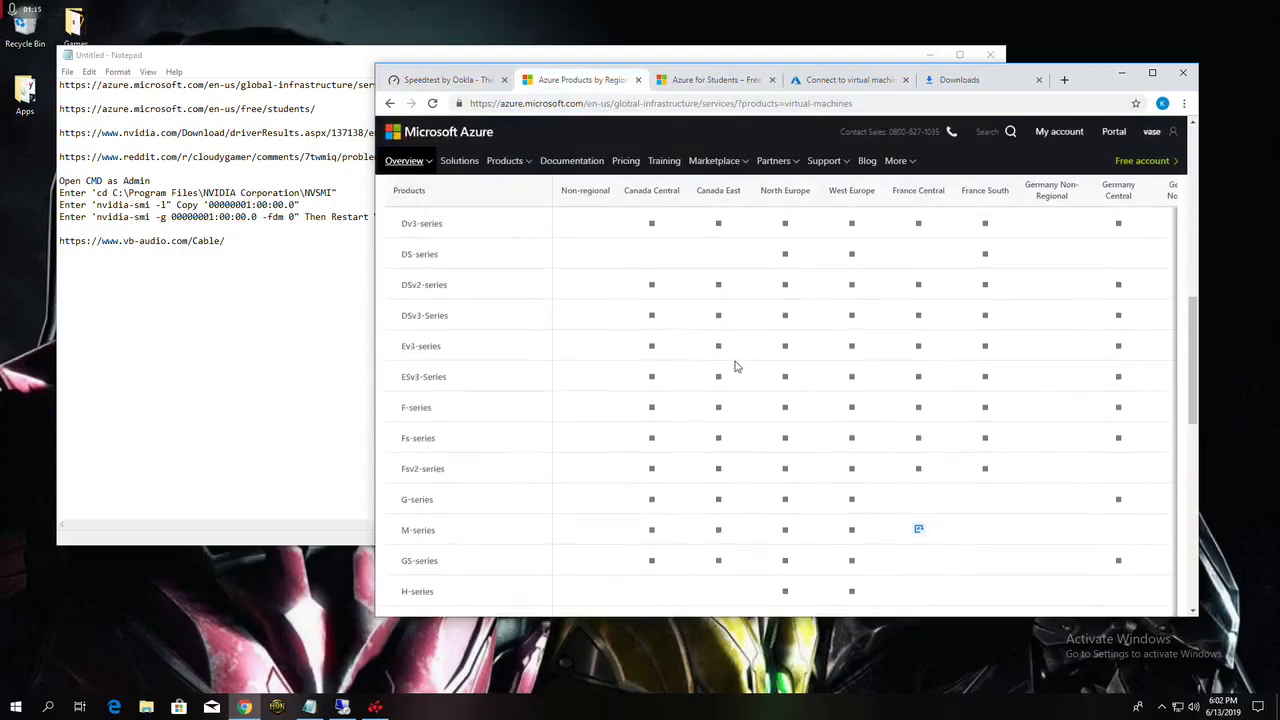
pyautogui.scroll(-3, 735, 366)
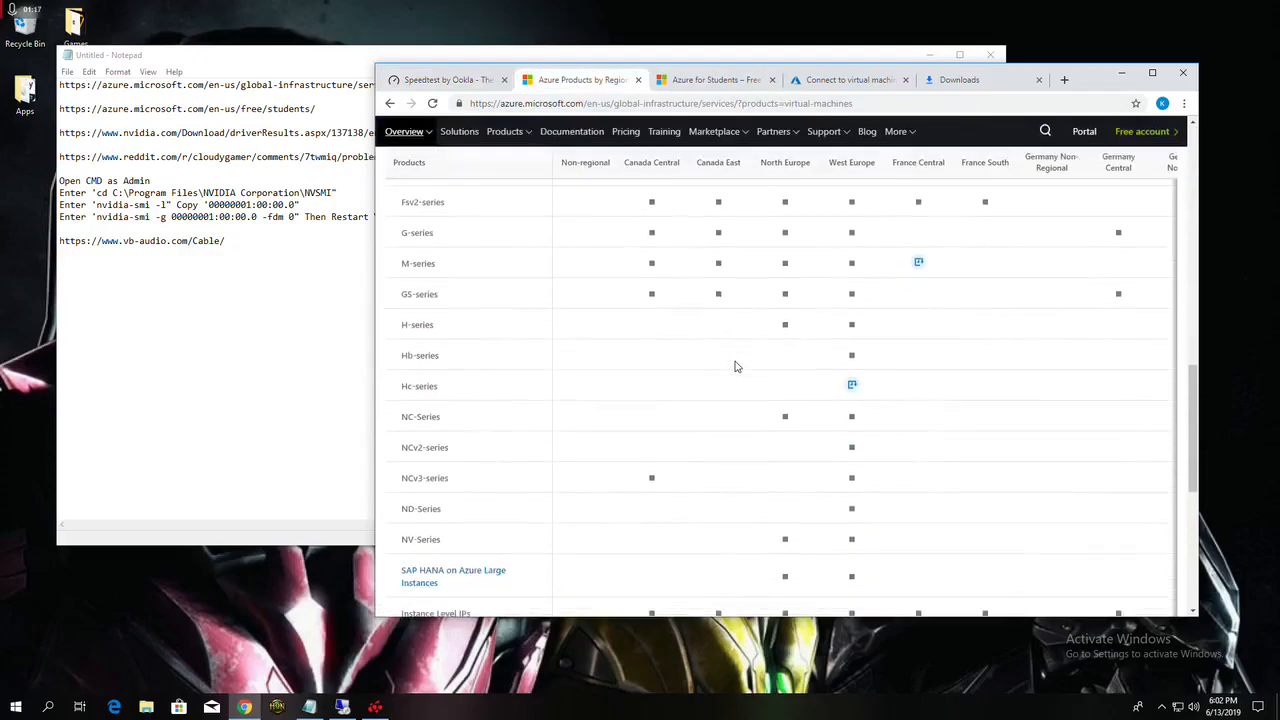
pyautogui.moveTo(460, 537)
pyautogui.mouseDown()
pyautogui.moveTo(420, 537)
pyautogui.moveTo(874, 544)
pyautogui.mouseUp()
pyautogui.click(880, 546)
pyautogui.click(1155, 73)
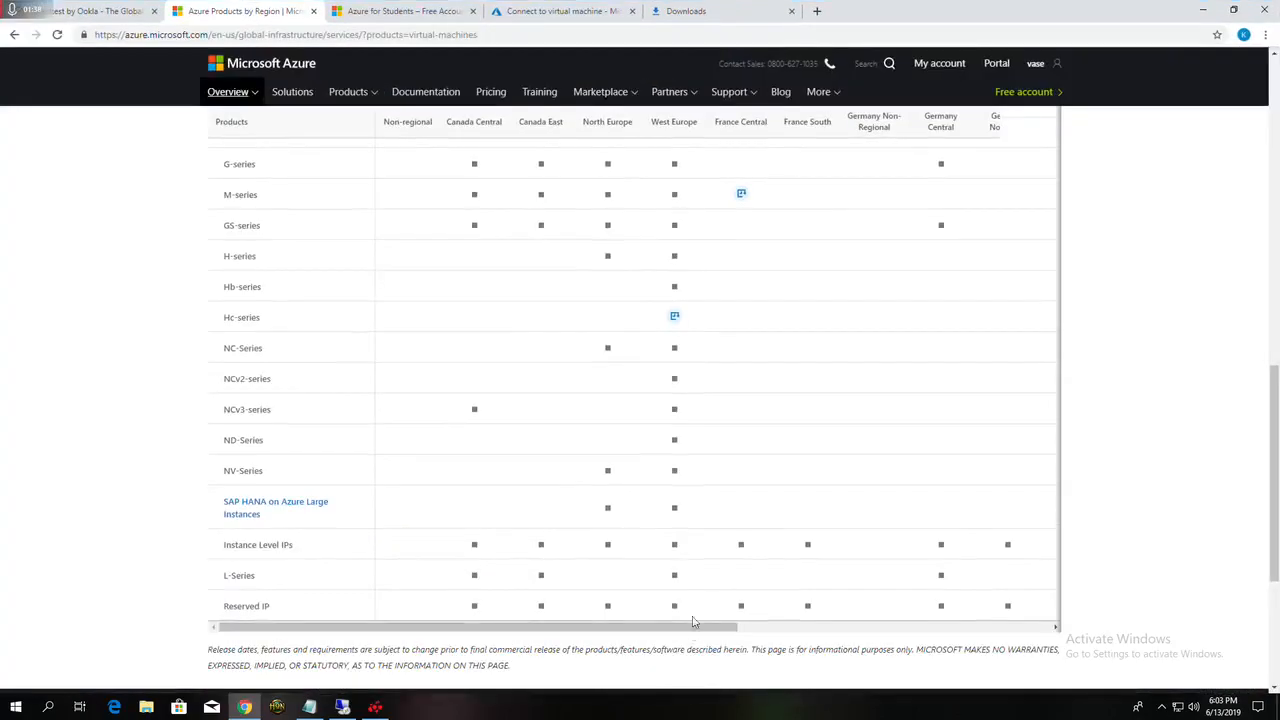
pyautogui.moveTo(708, 628); pyautogui.dragTo(1040, 628)
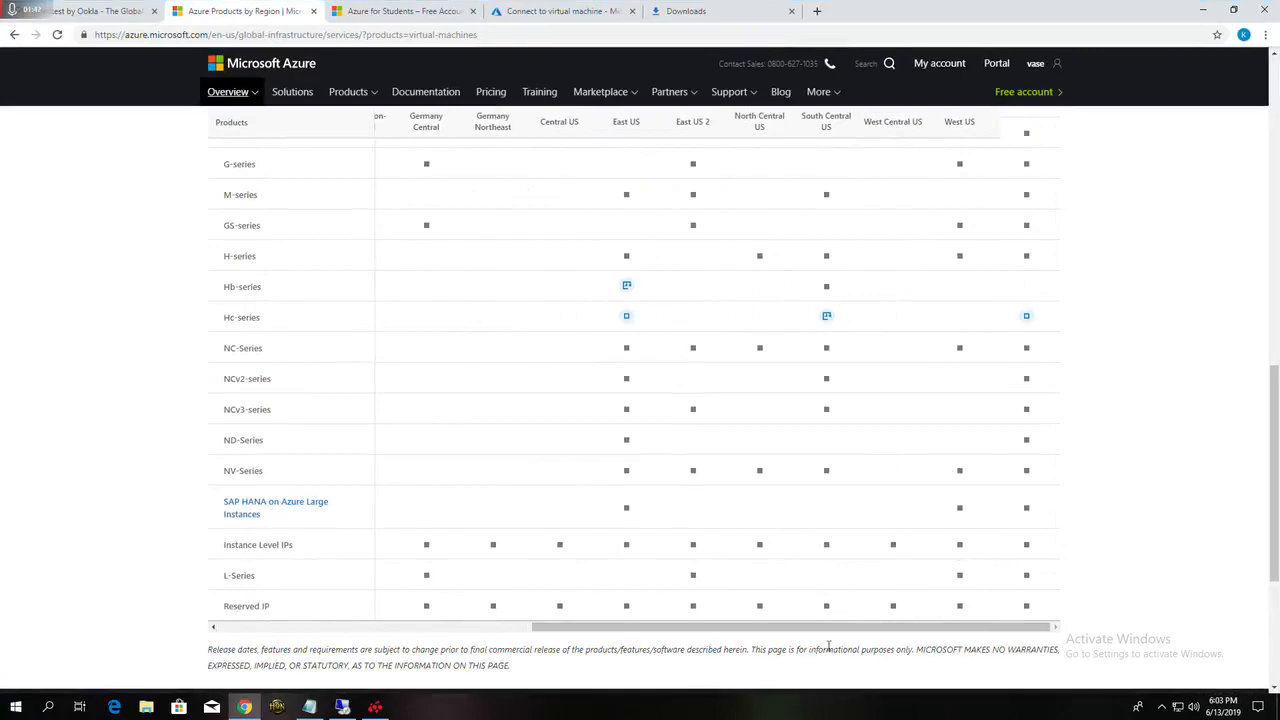
pyautogui.moveTo(838, 628); pyautogui.dragTo(357, 320)
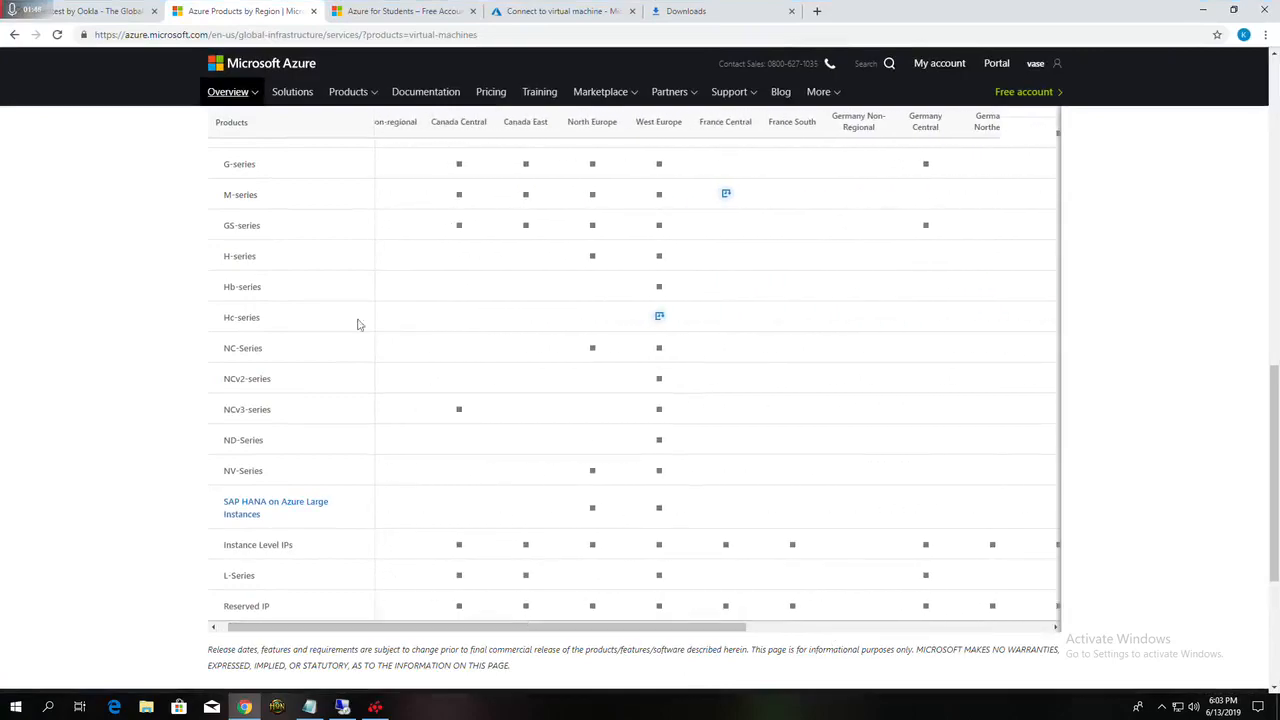
# Step: View the Azure for Students offer page and open the Azure portal from it
pyautogui.click(353, 9)
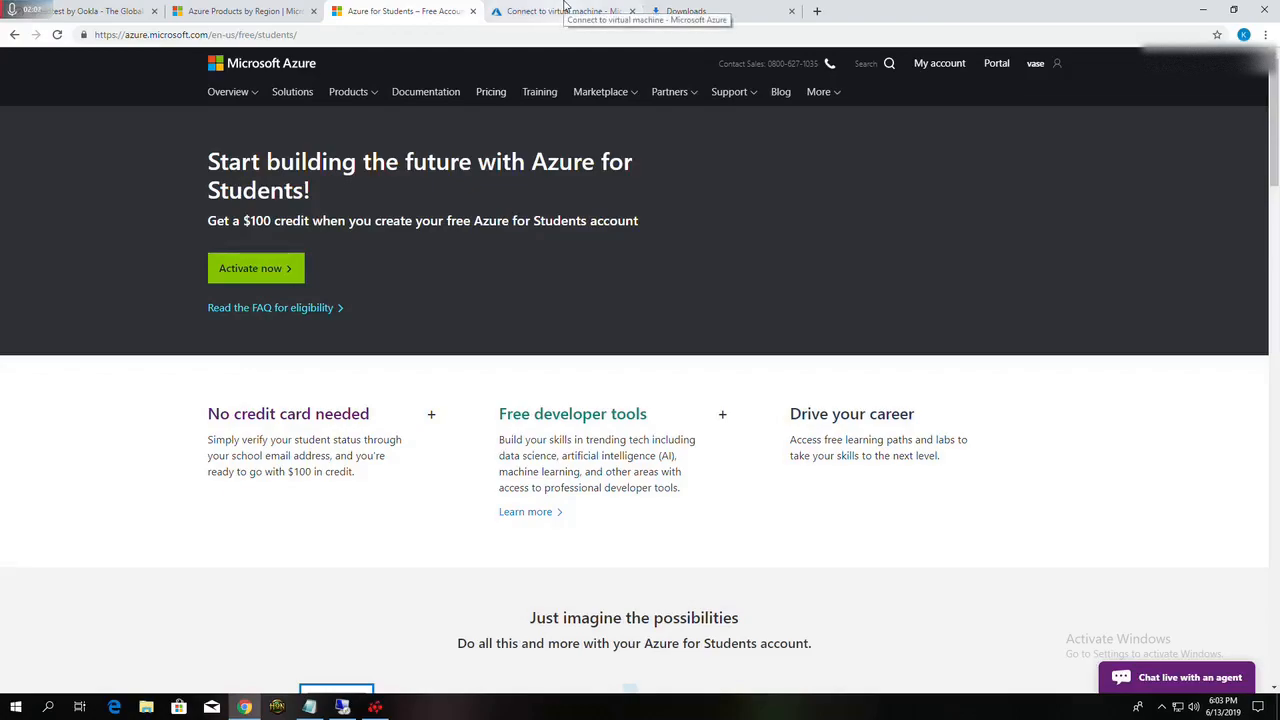
pyautogui.click(565, 10)
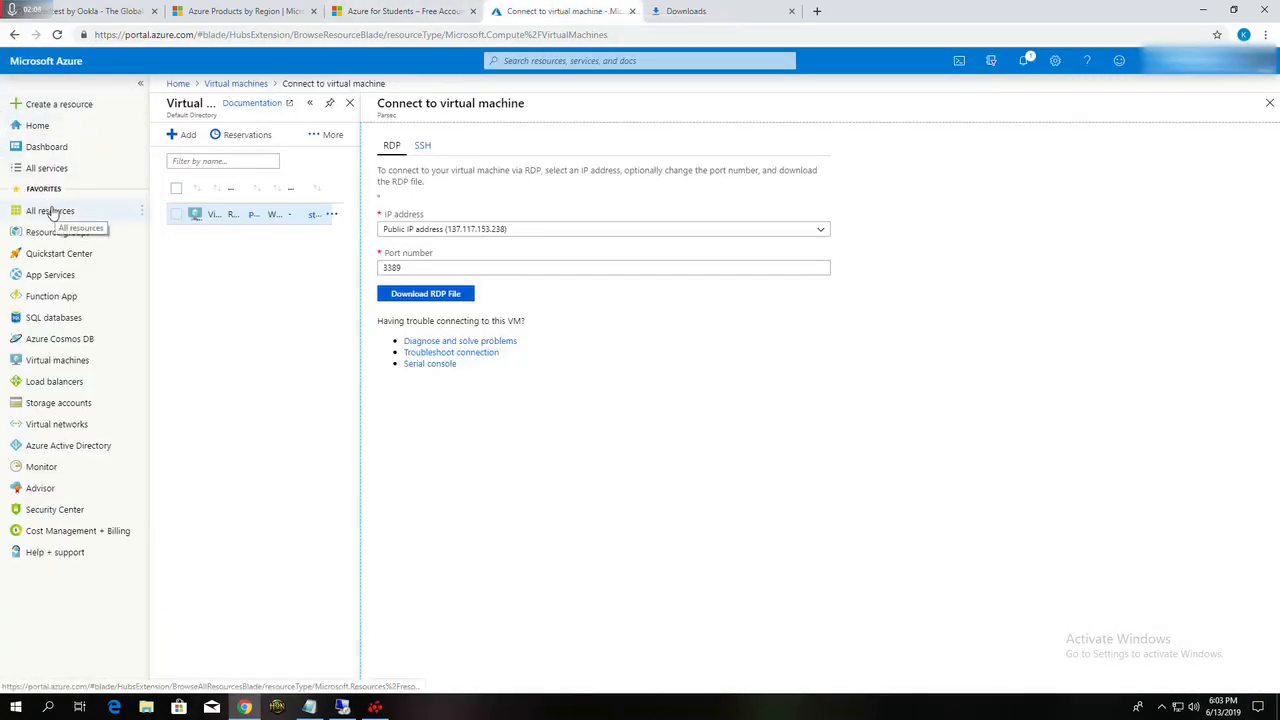
pyautogui.click(410, 8)
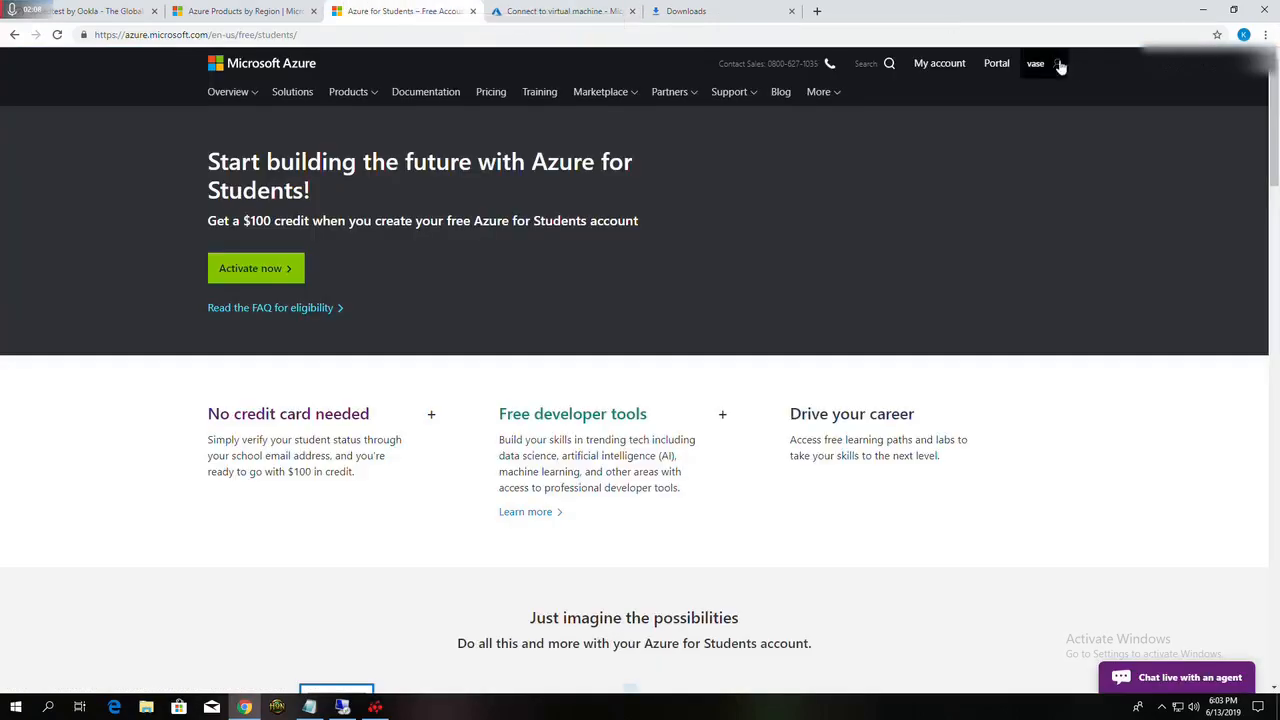
pyautogui.click(995, 63)
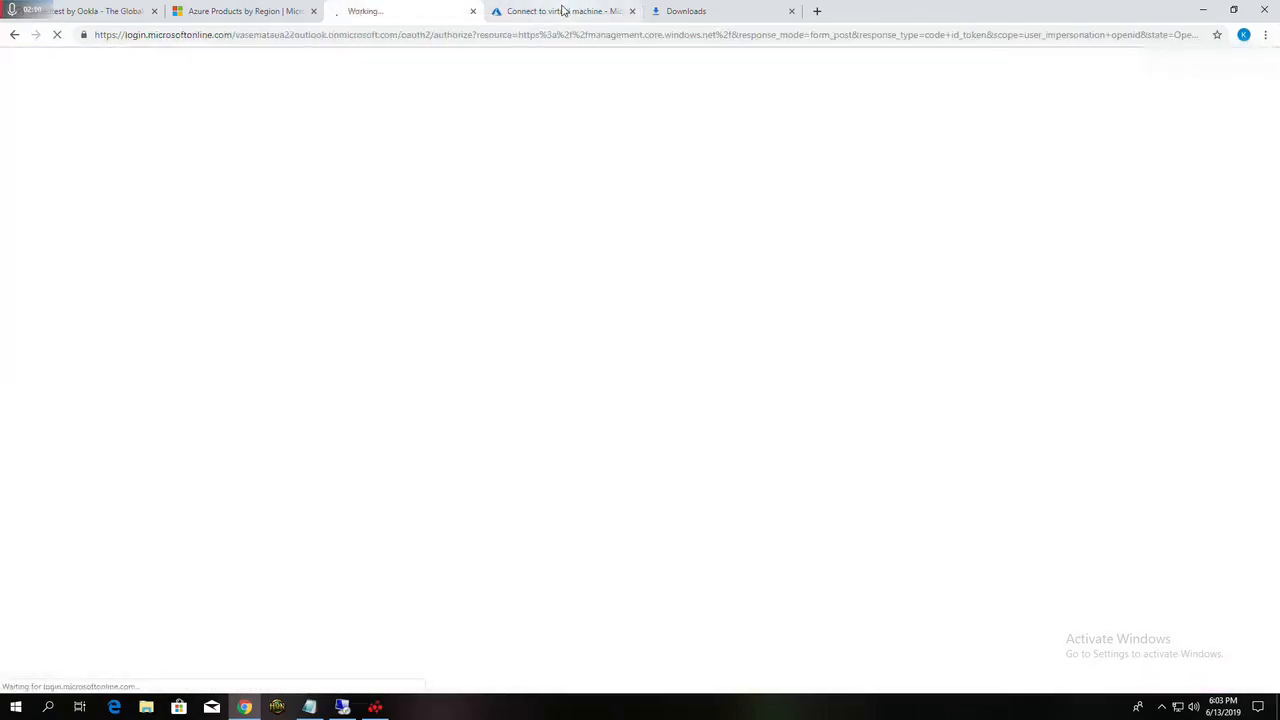
# Step: Go to the portal's virtual machines list and start creating a new virtual machine
pyautogui.click(563, 11)
pyautogui.click(58, 360)
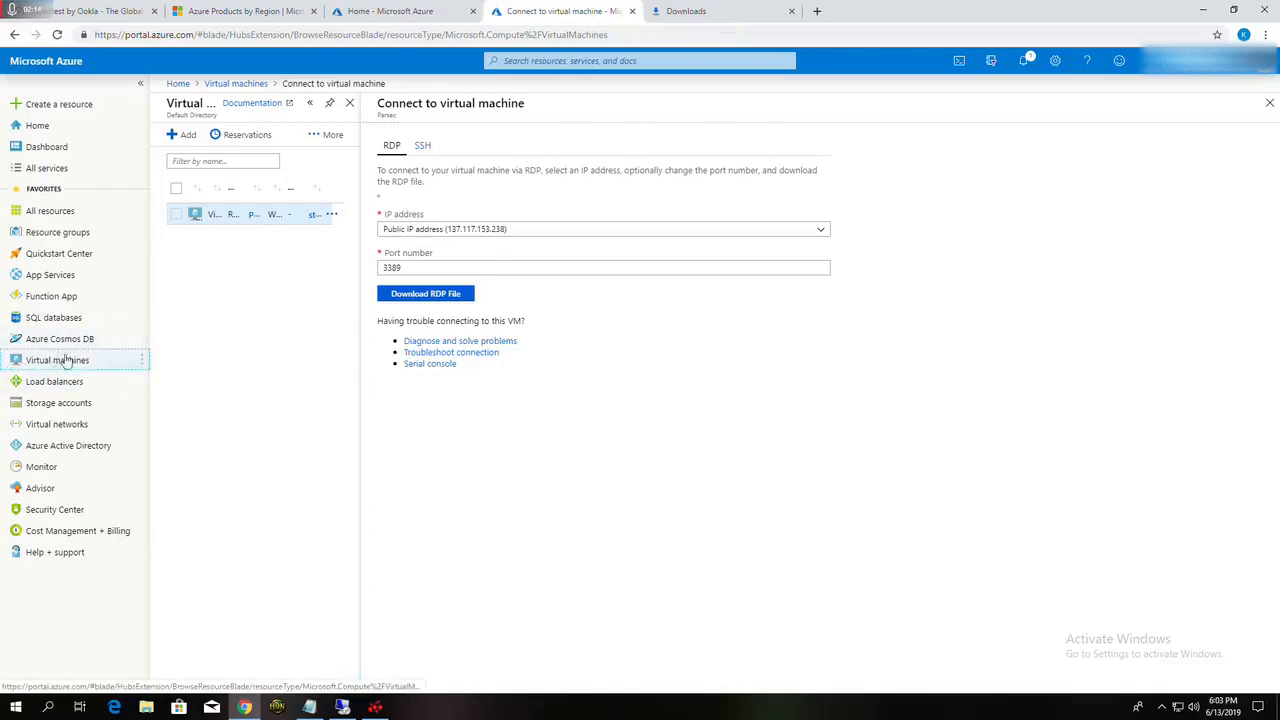
pyautogui.click(1268, 106)
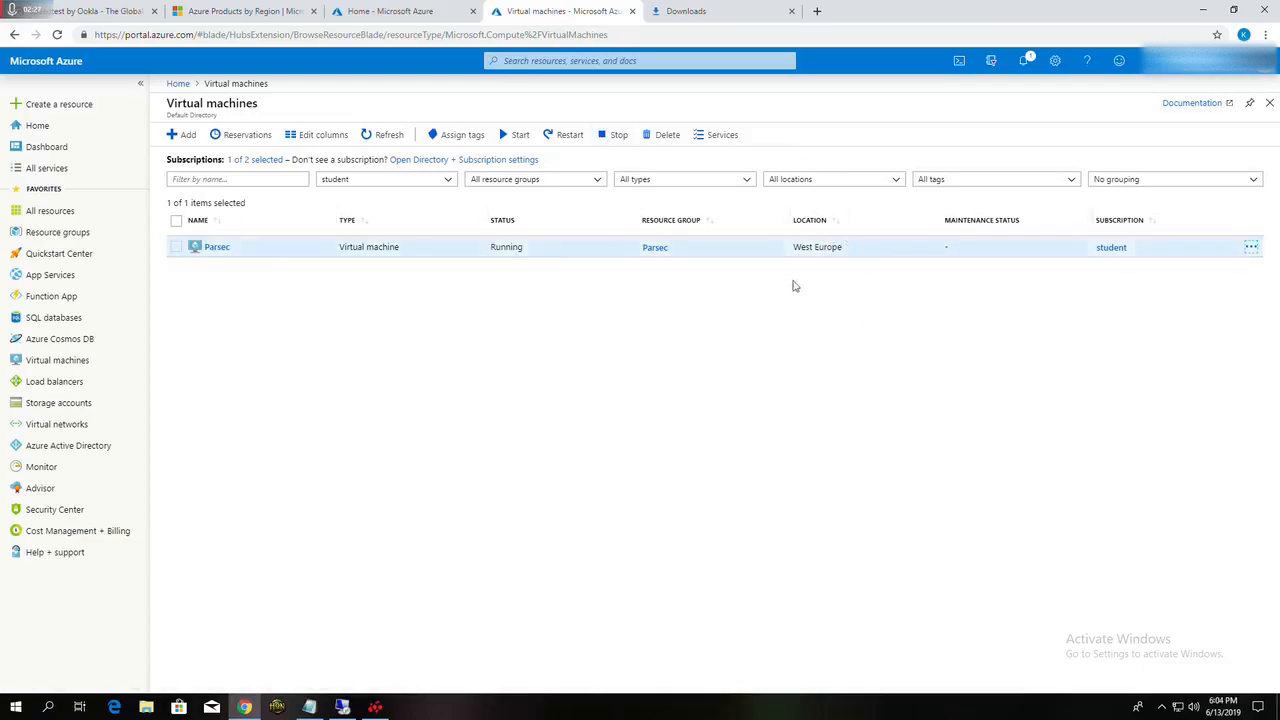
pyautogui.click(178, 134)
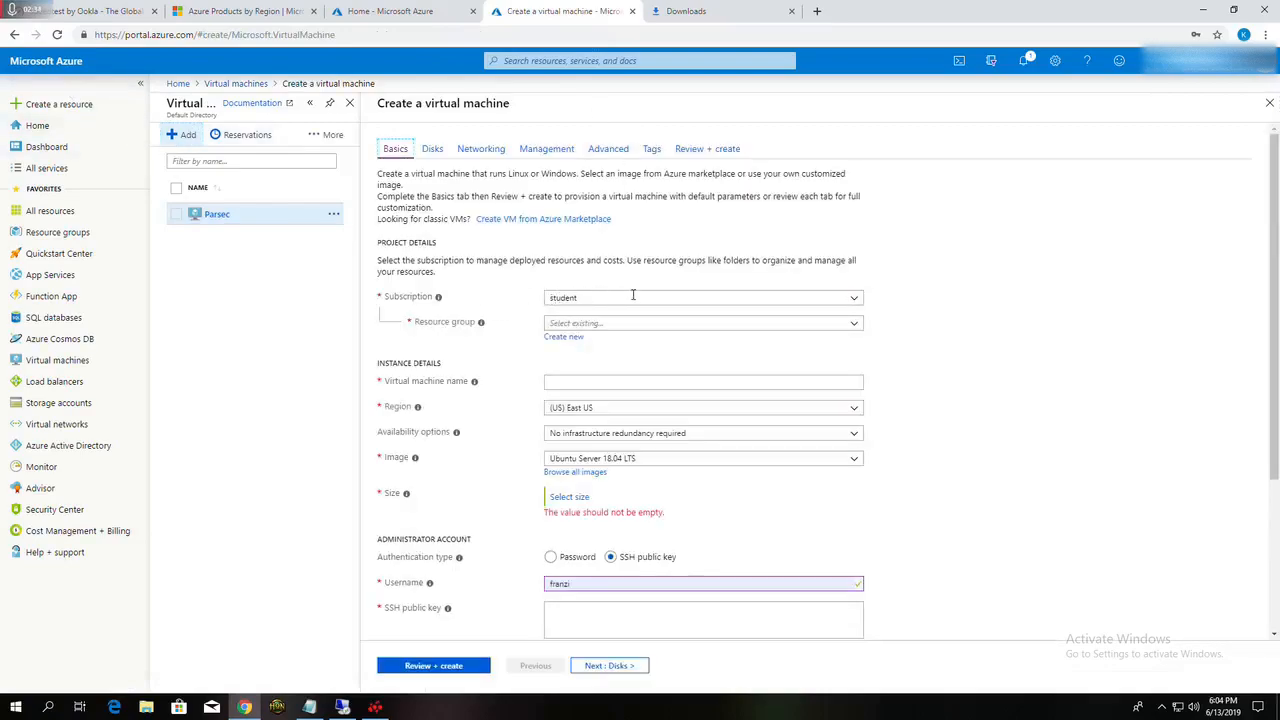
# Step: Assign the new virtual machine to the existing resource group cloud
pyautogui.scroll(-3, 632, 294)
pyautogui.scroll(1, 652, 222)
pyautogui.click(596, 192)
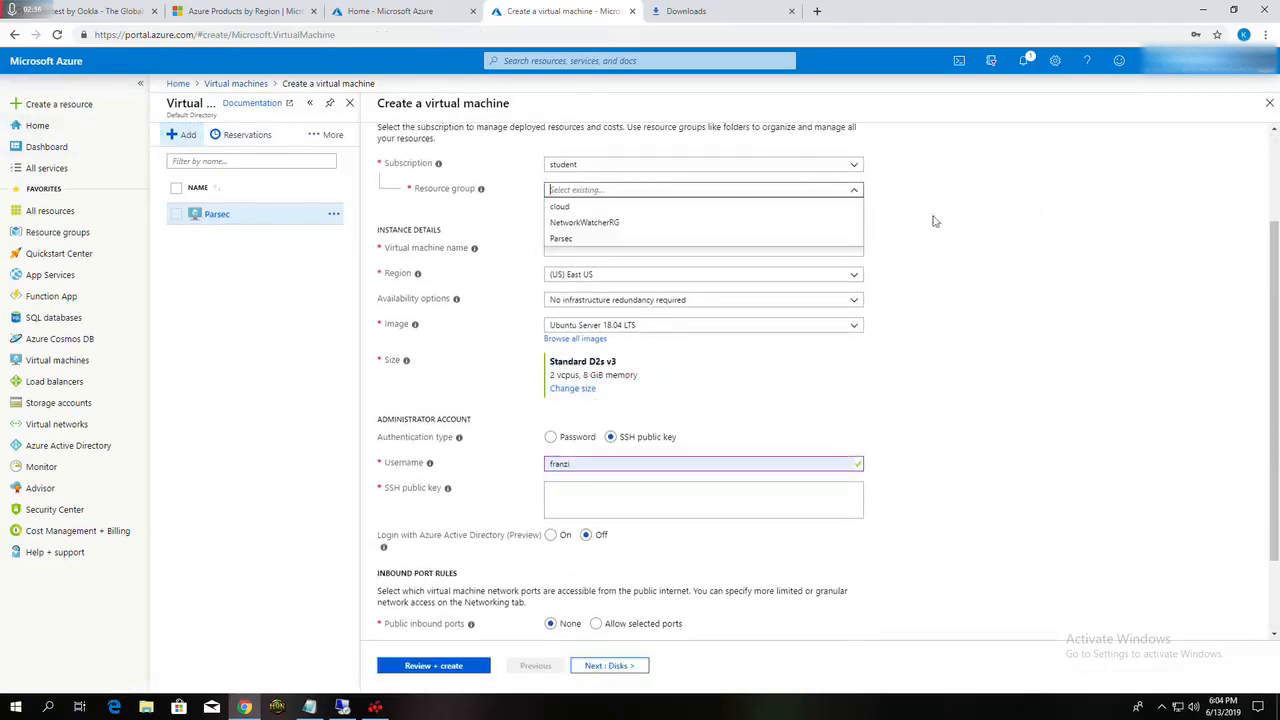
pyautogui.click(588, 207)
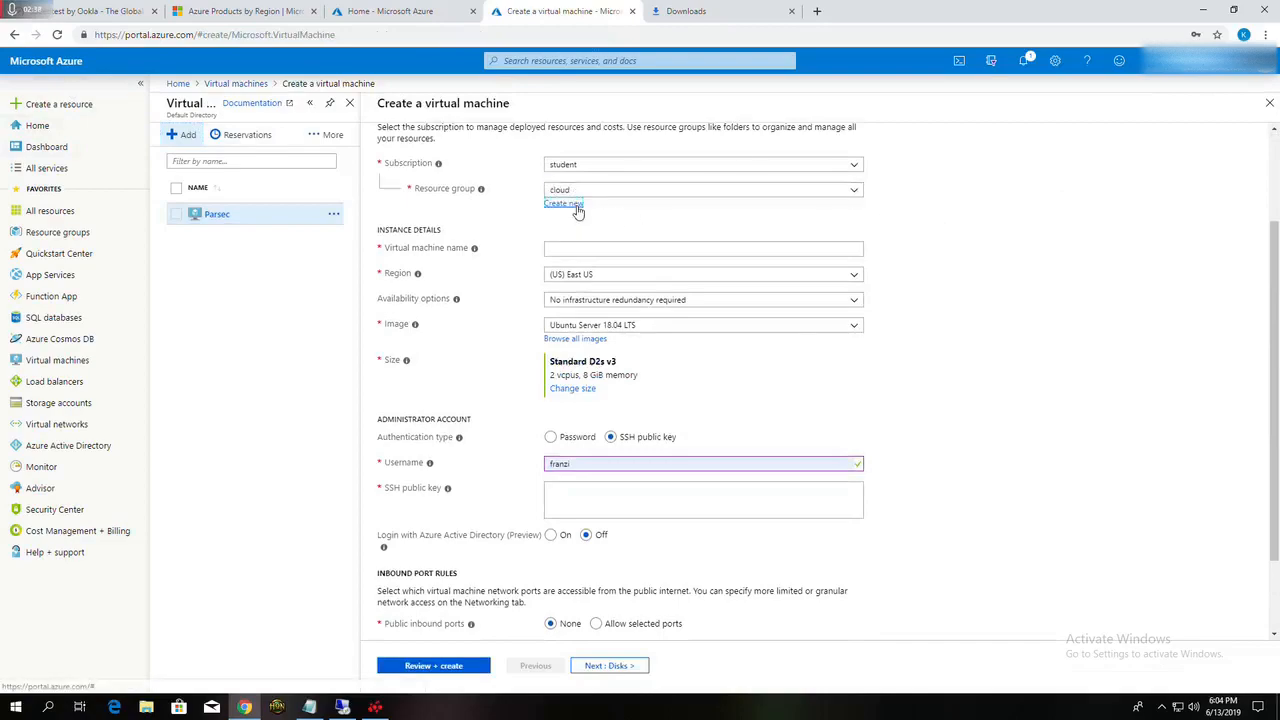
pyautogui.click(572, 204)
pyautogui.write('par')
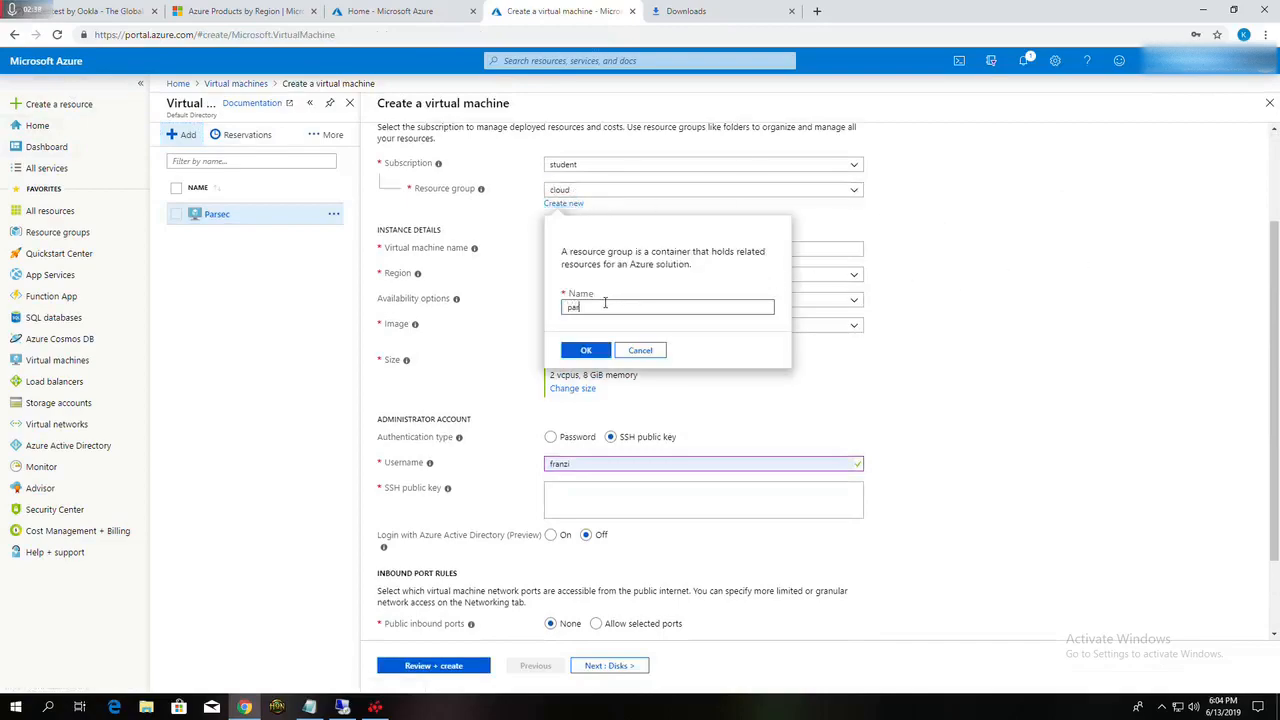
pyautogui.write('sevc')
pyautogui.click(634, 376)
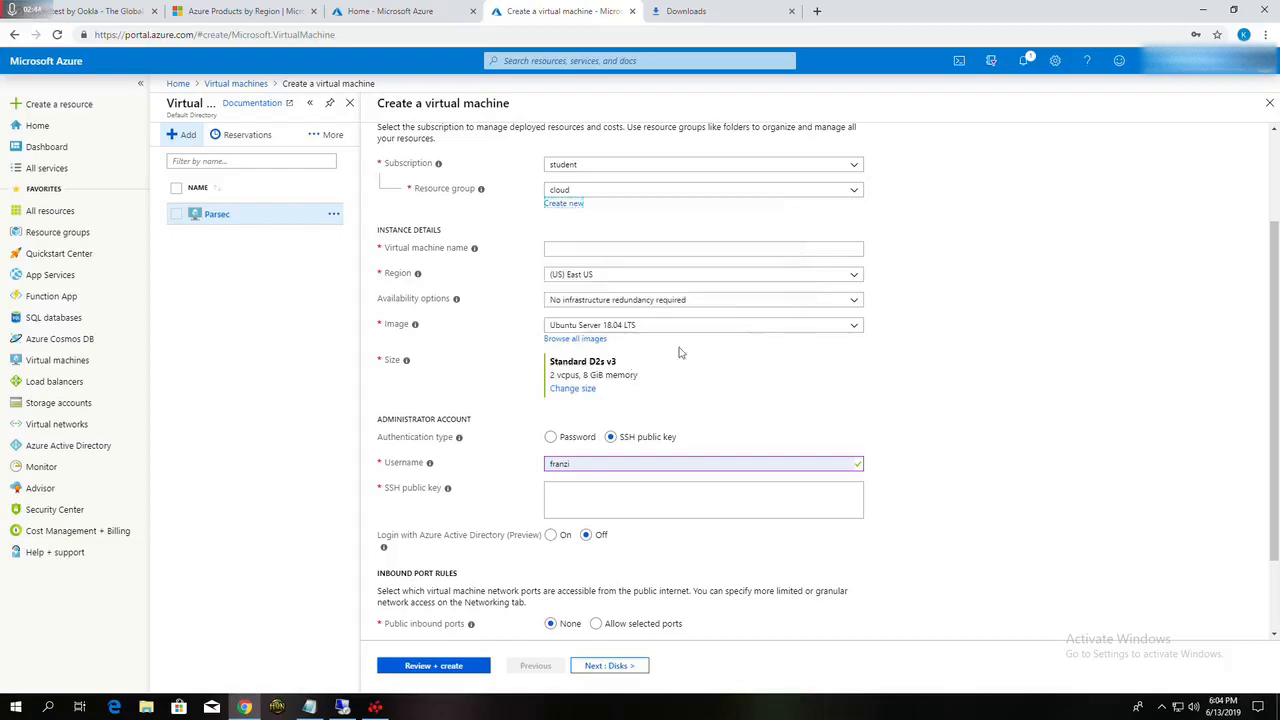
pyautogui.click(1062, 262)
# Step: Name the virtual machine Parsec
pyautogui.scroll(-2, 1120, 284)
pyautogui.scroll(2, 1112, 288)
pyautogui.scroll(-1, 611, 256)
pyautogui.click(574, 211)
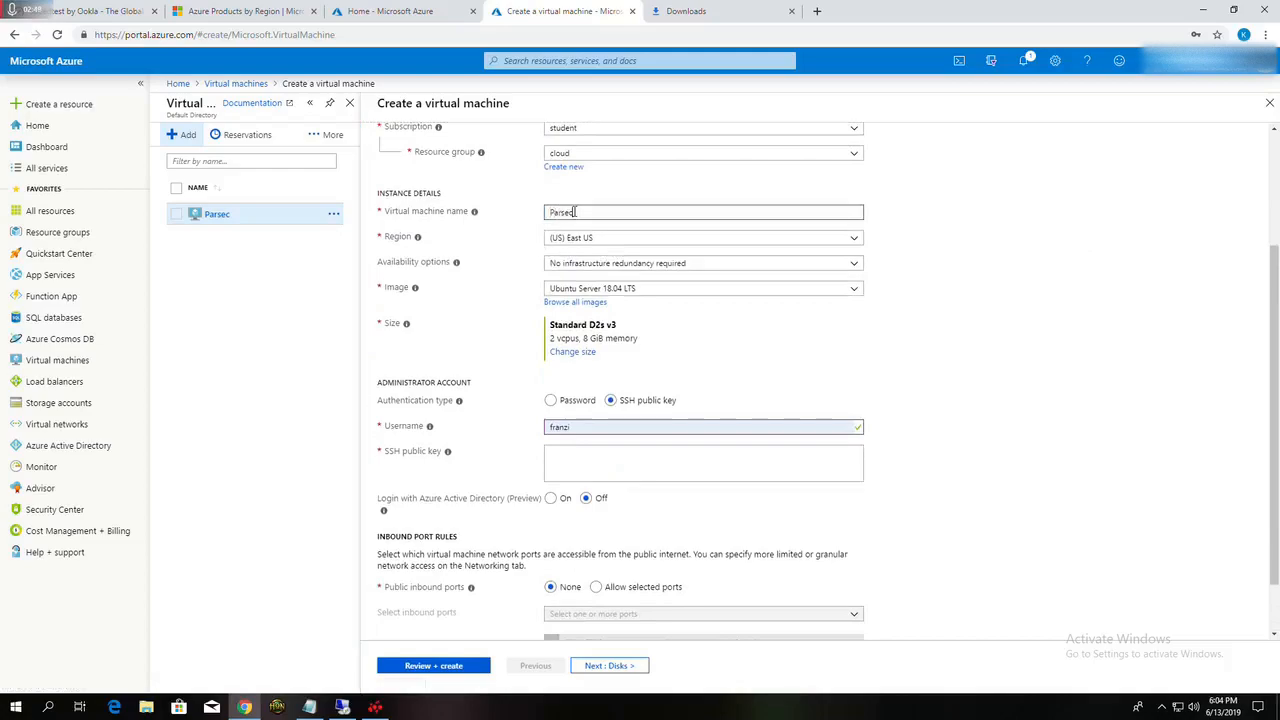
pyautogui.click(598, 237)
pyautogui.click(985, 349)
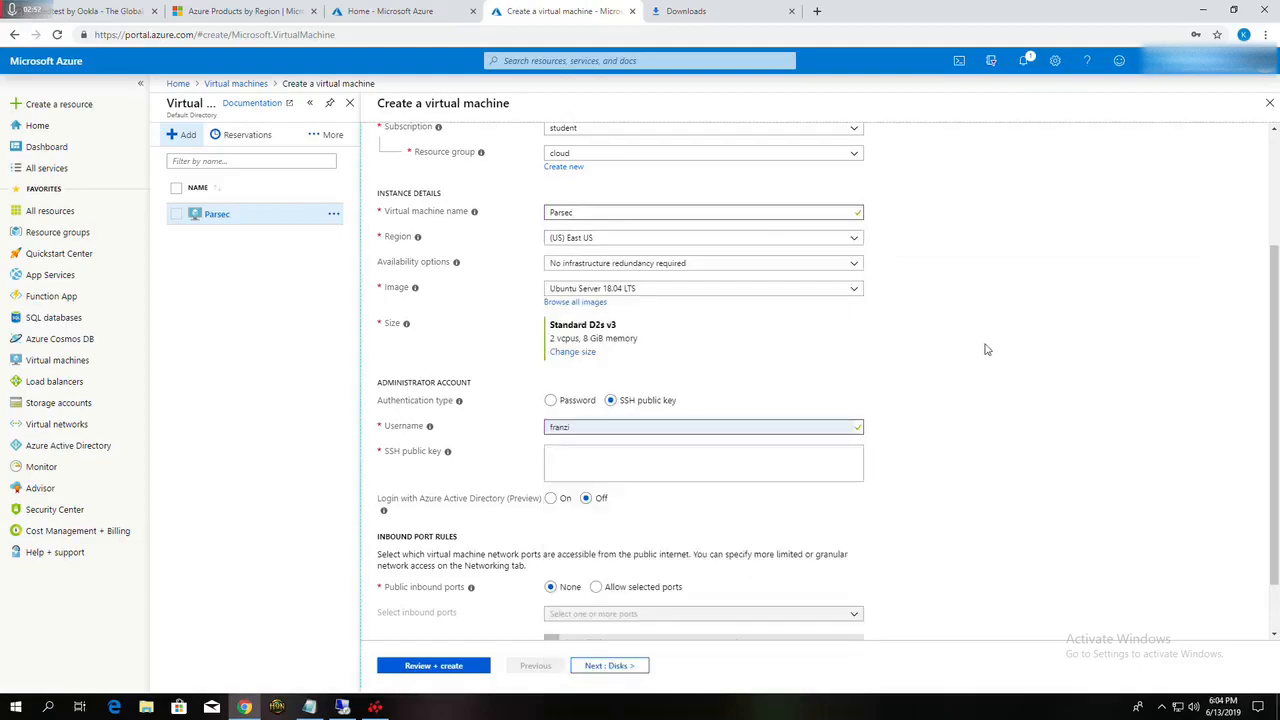
# Step: Set the virtual machine's image to Windows 10 Pro, Version 1803
pyautogui.scroll(-1, 982, 348)
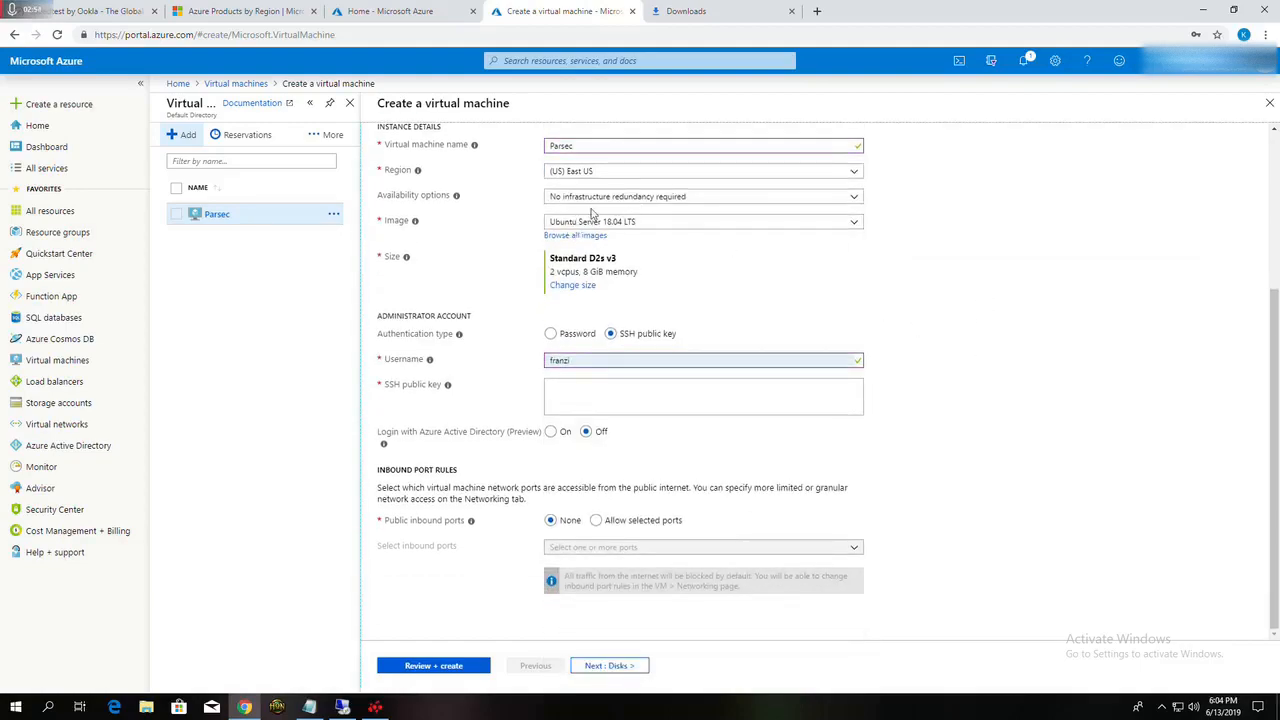
pyautogui.click(718, 221)
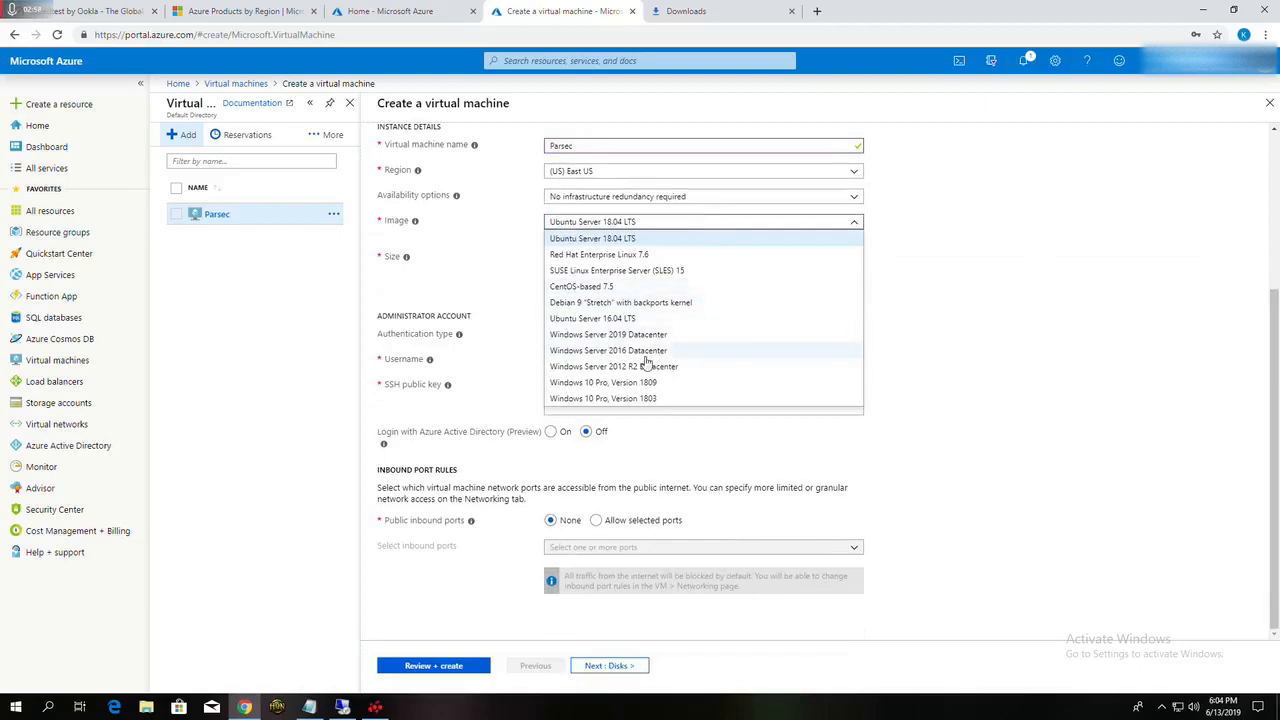
pyautogui.click(630, 399)
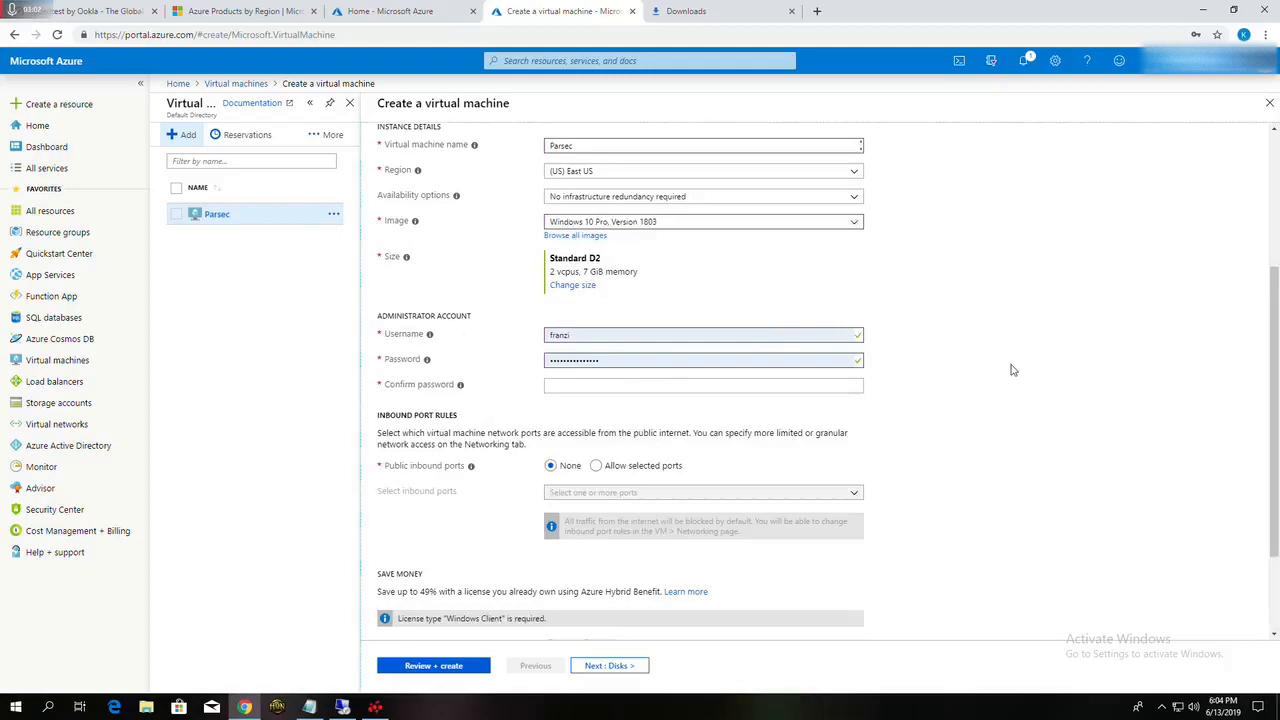
# Step: Search the available VM sizes for nv6 and set the machine's size to NV6_Promo
pyautogui.click(568, 286)
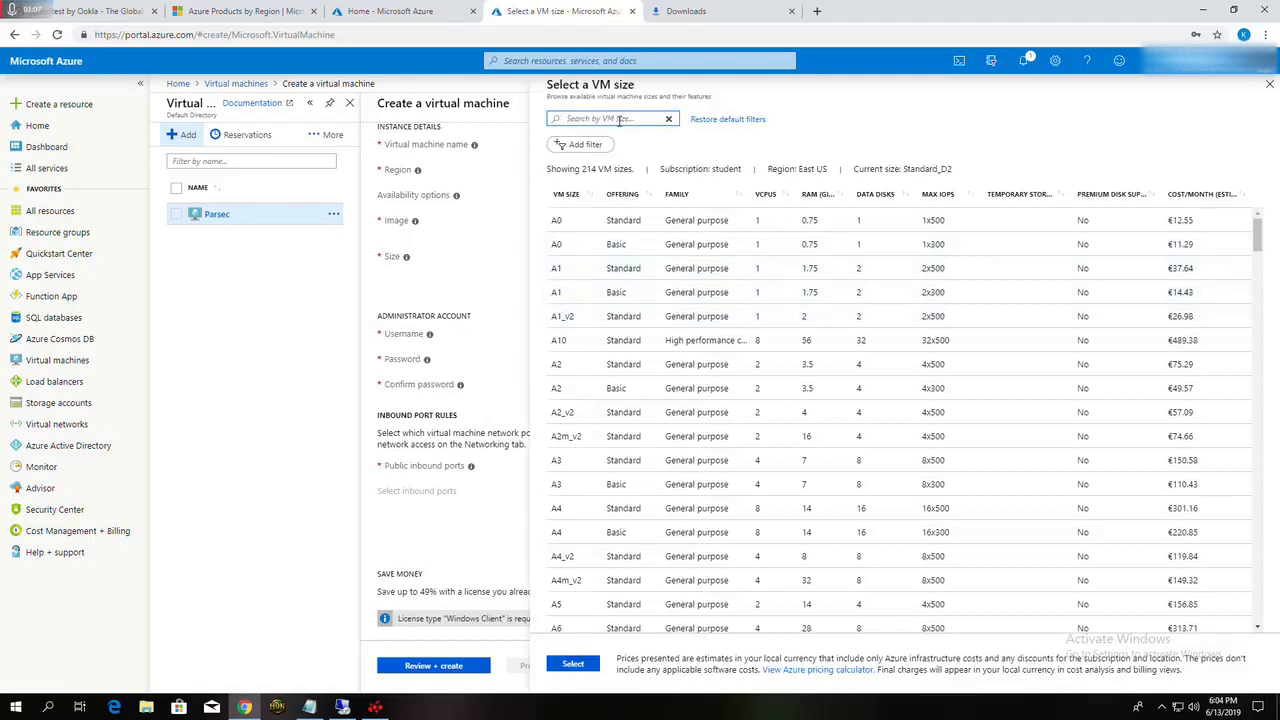
pyautogui.click(614, 119)
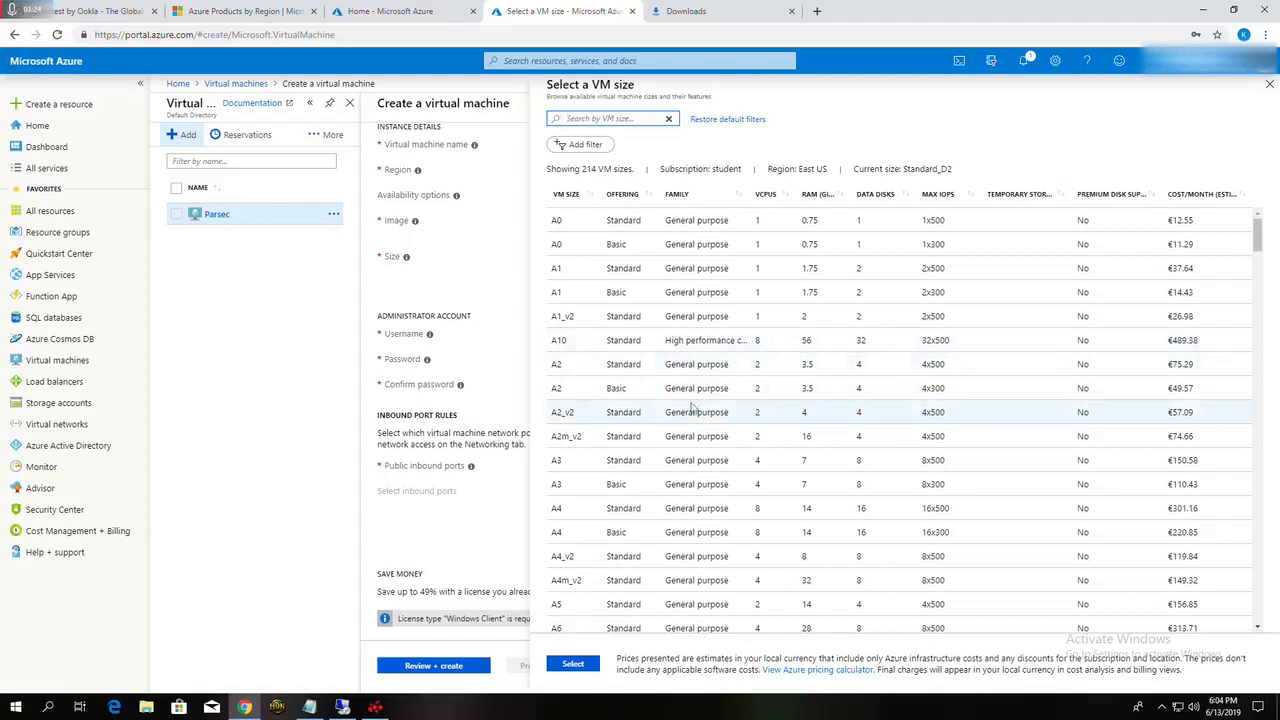
pyautogui.click(765, 342)
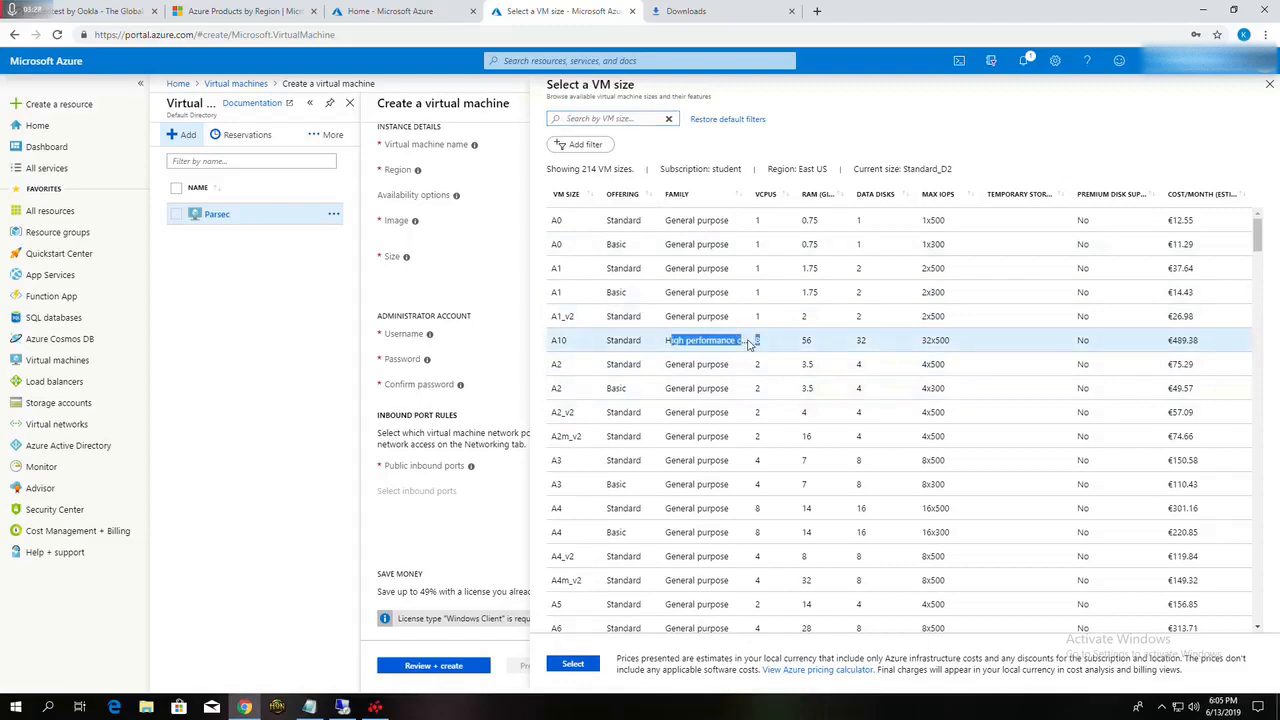
pyautogui.doubleClick(757, 340)
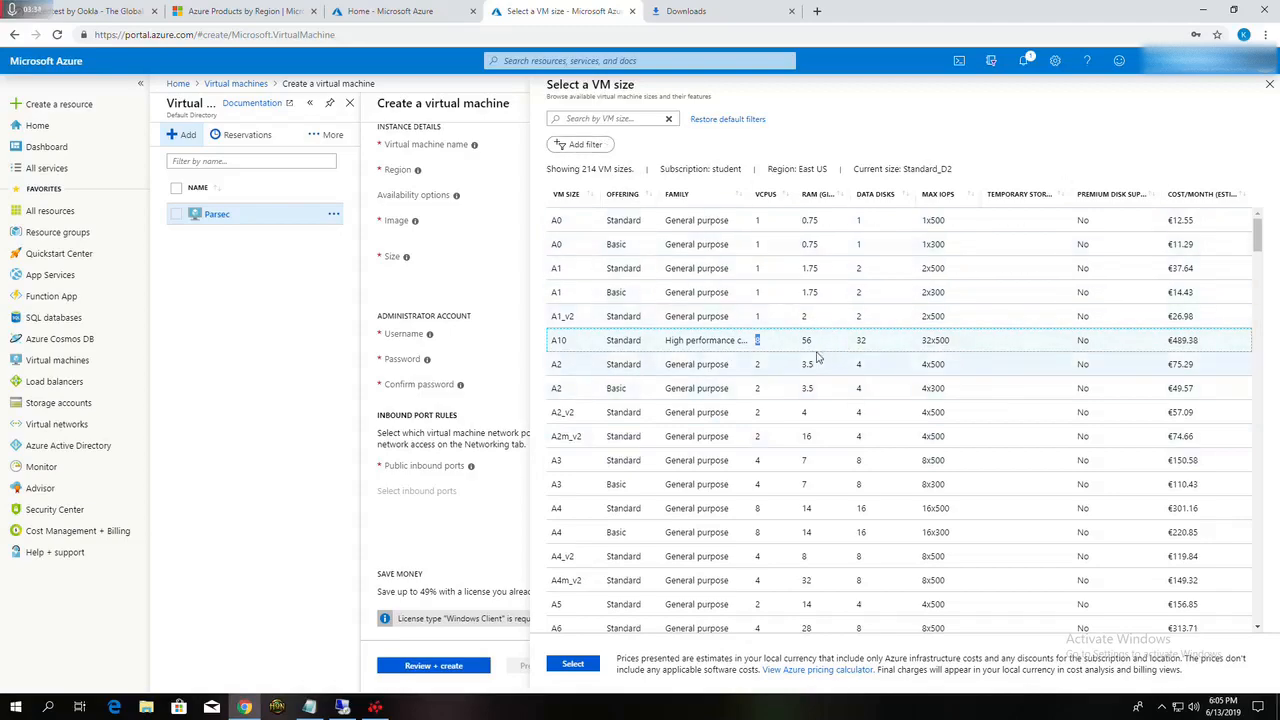
pyautogui.click(618, 122)
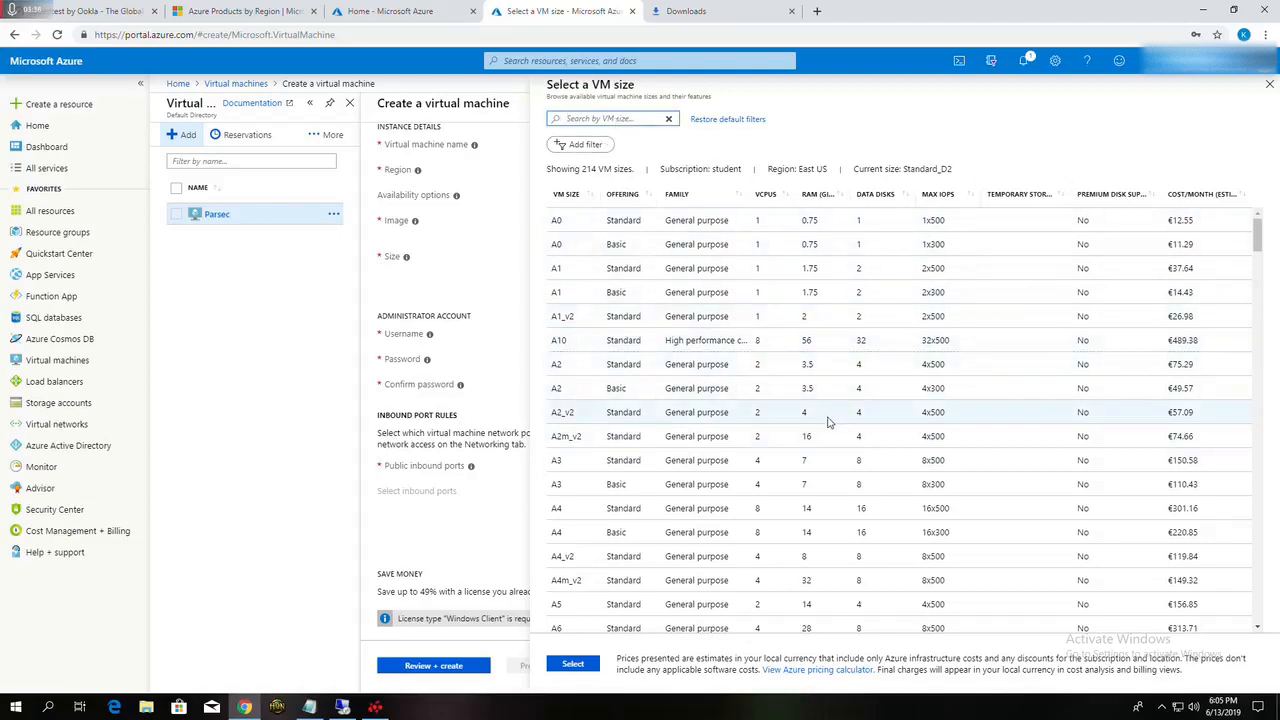
pyautogui.write('nv6')
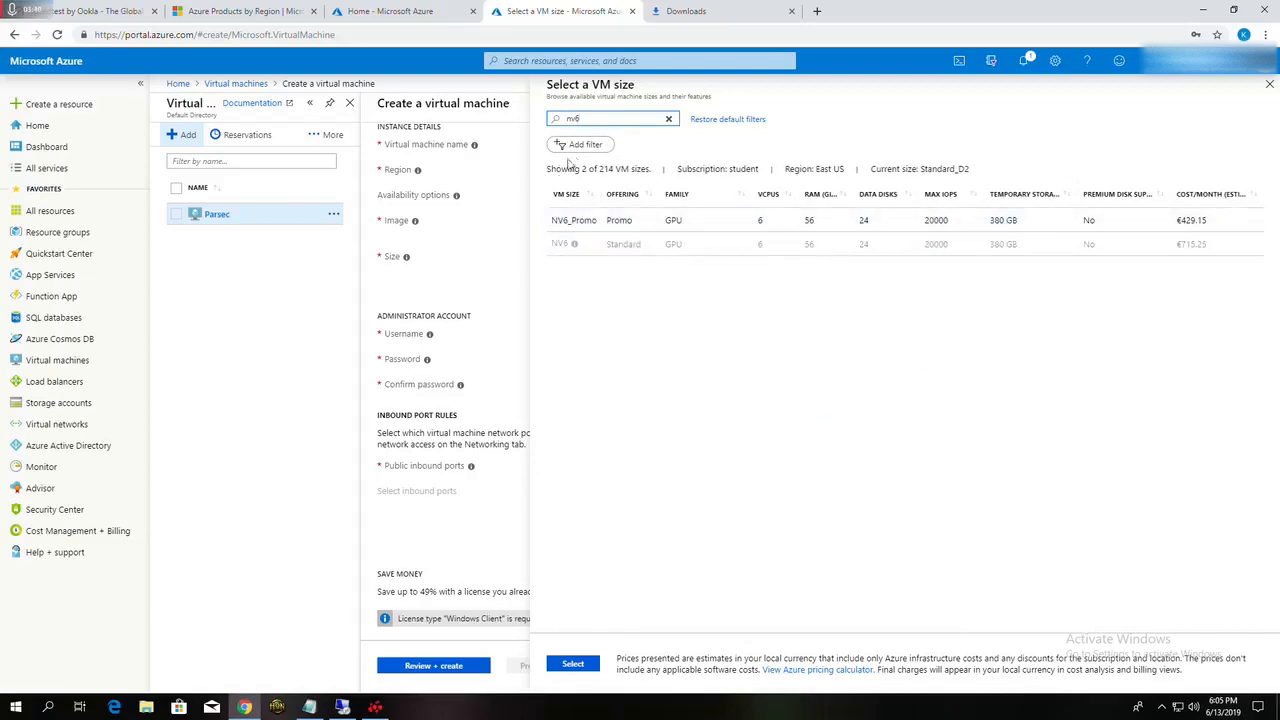
pyautogui.click(775, 226)
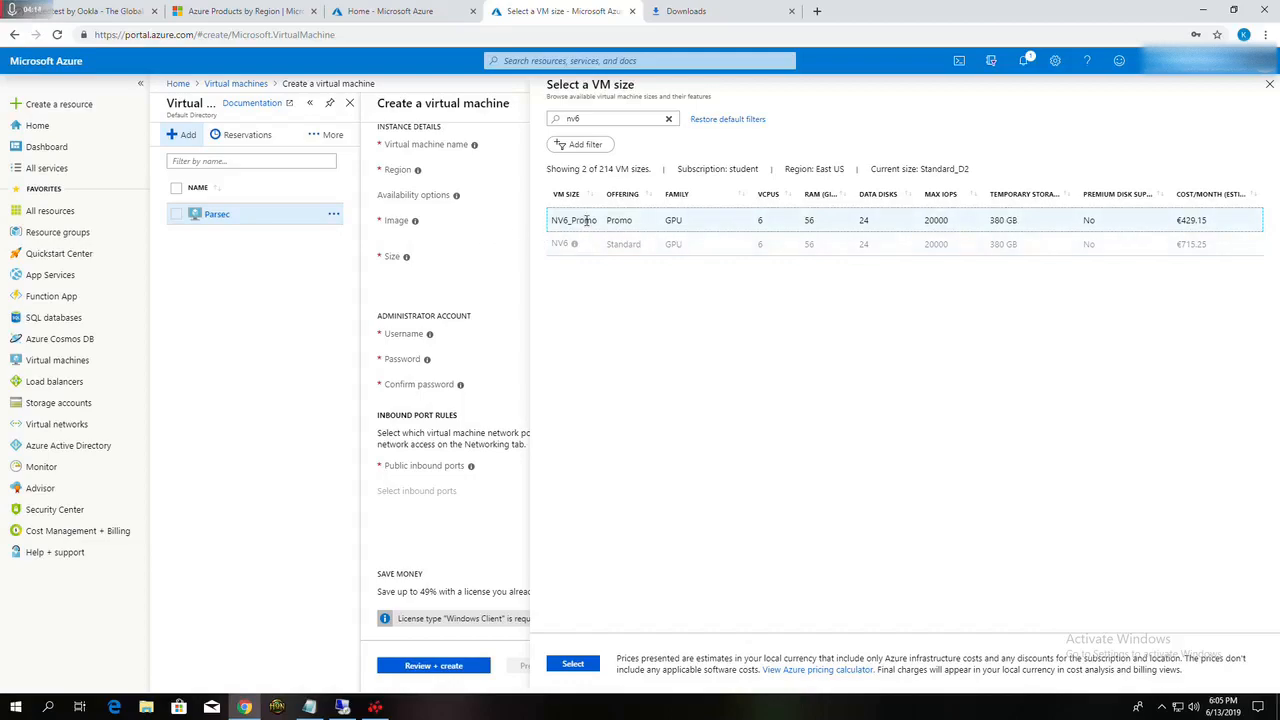
pyautogui.click(573, 664)
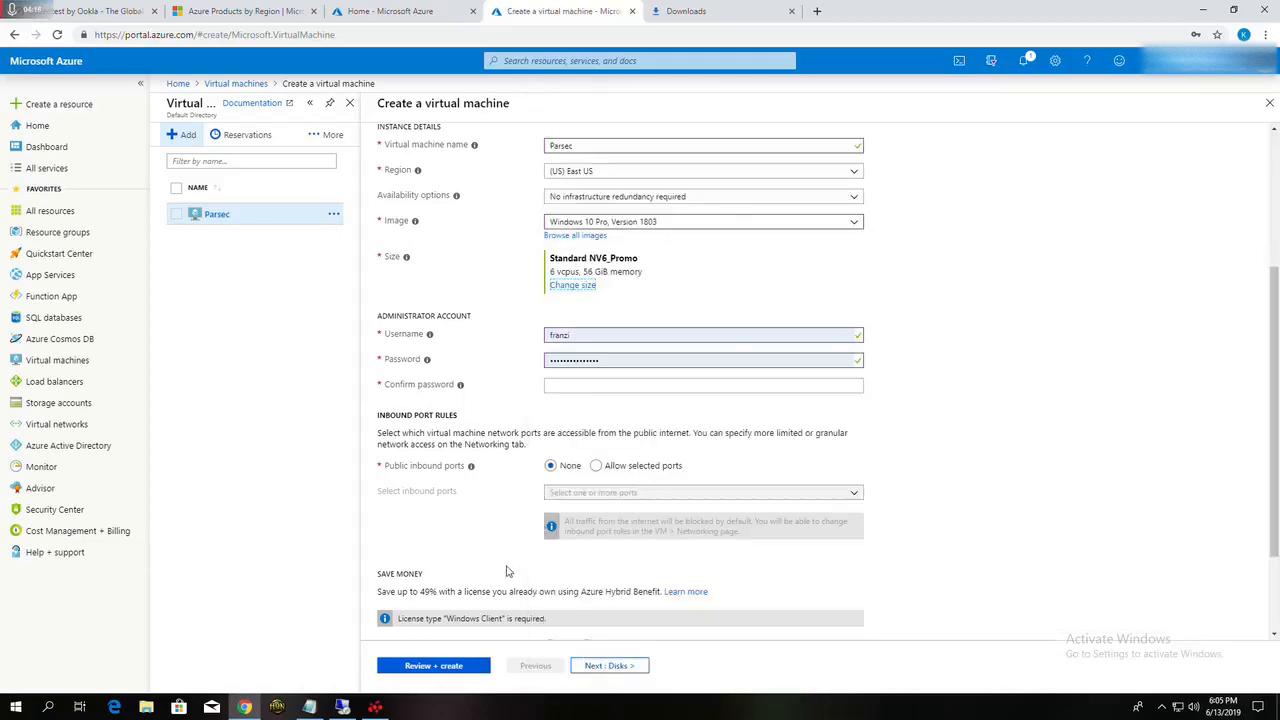
# Step: Fill in the administrator account's password confirmation field with the saved account password
pyautogui.click(619, 386)
pyautogui.click(580, 408)
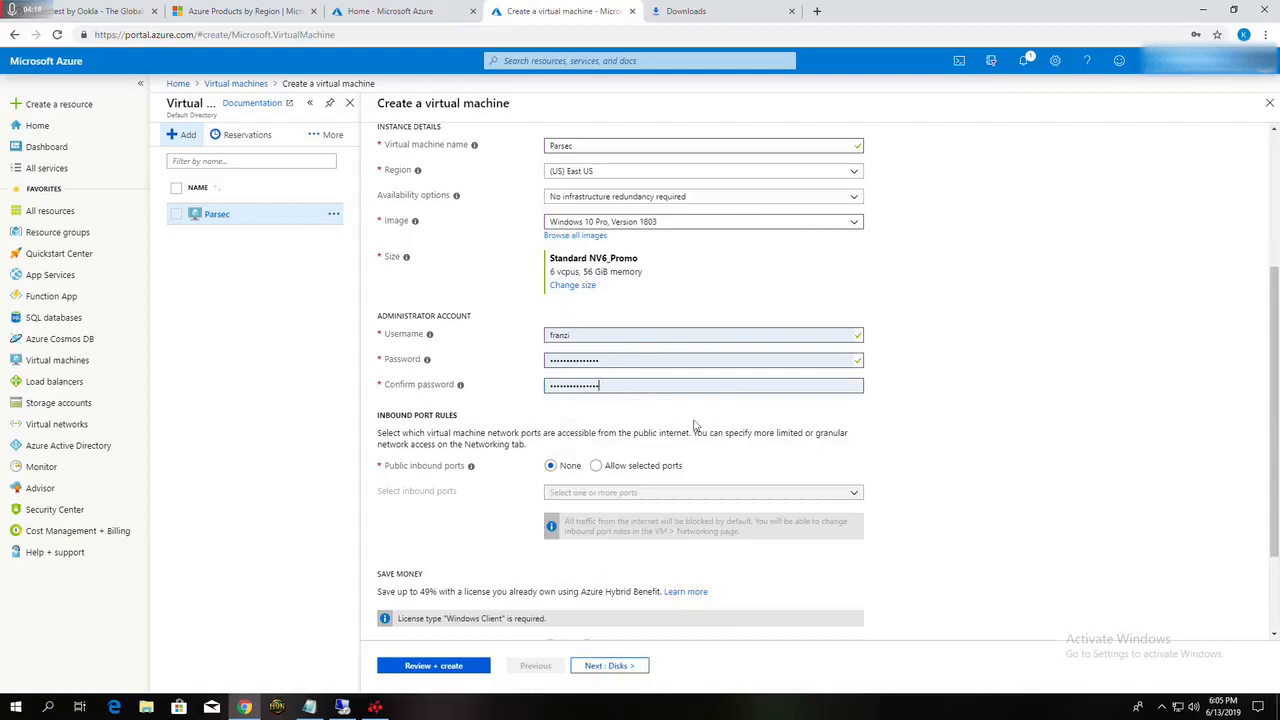
pyautogui.scroll(-1, 946, 440)
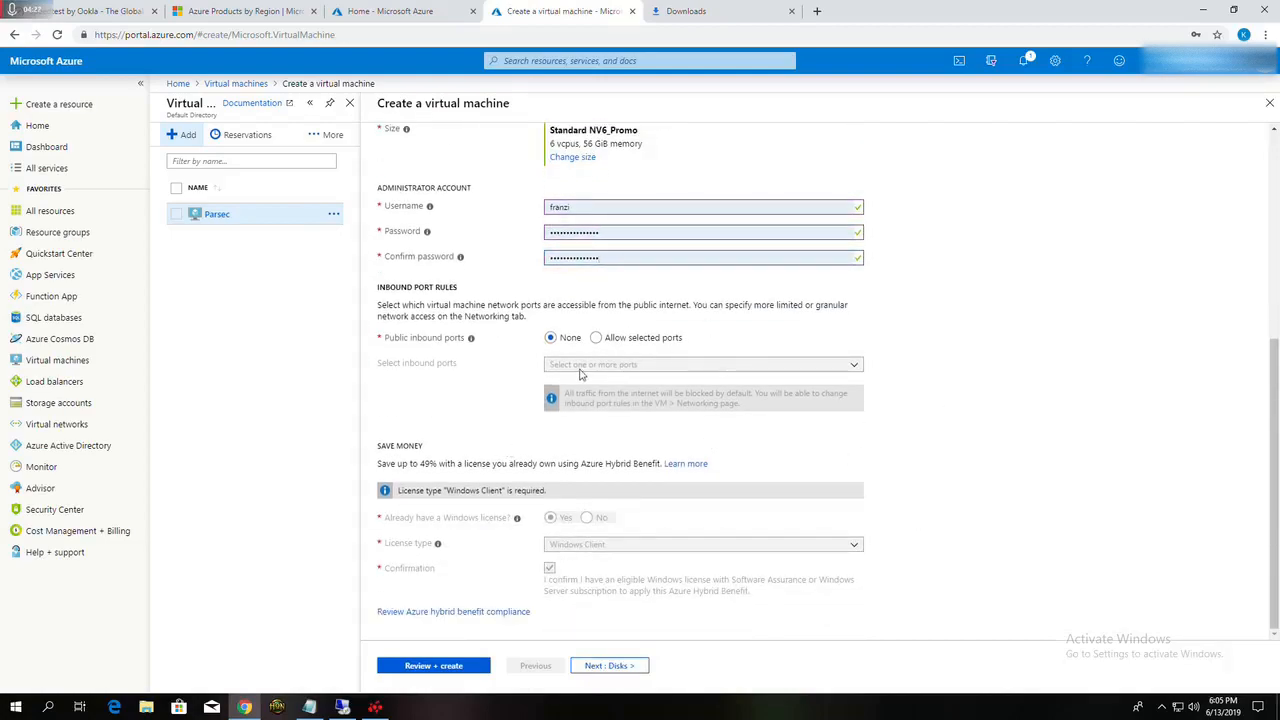
# Step: Allow selected public inbound ports for the virtual machine and choose RDP (3389)
pyautogui.click(597, 338)
pyautogui.click(610, 417)
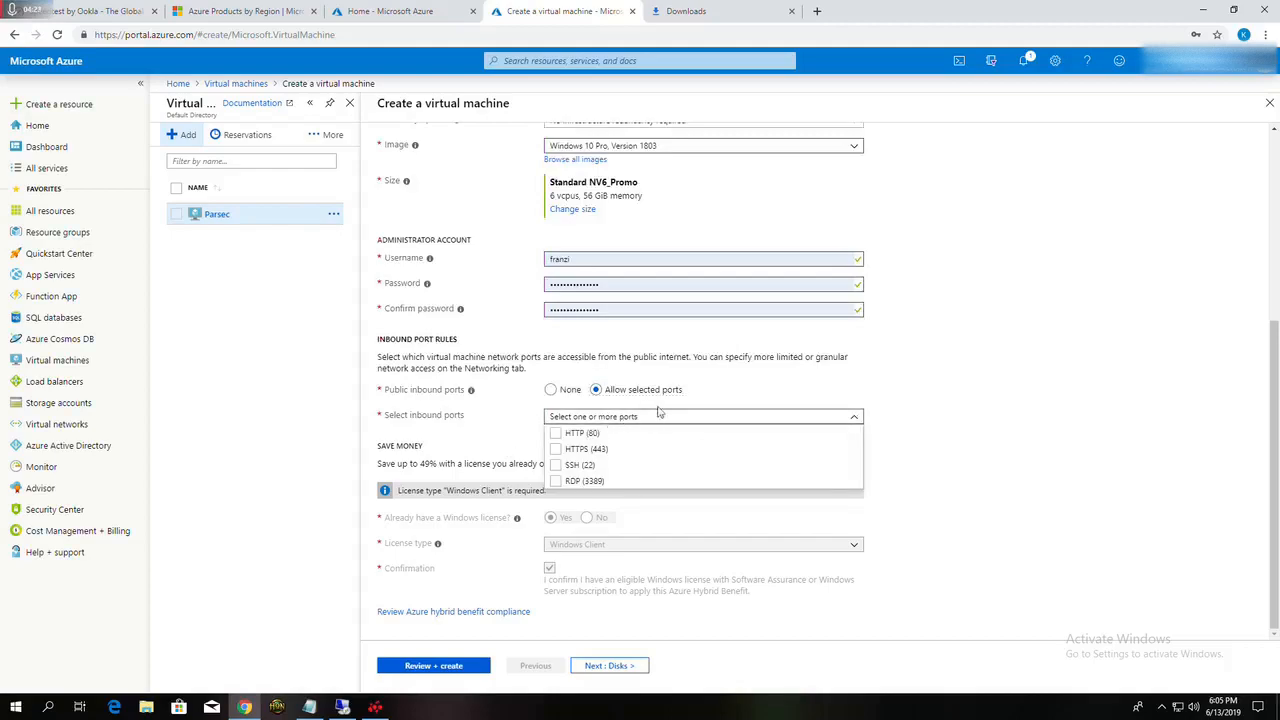
pyautogui.click(553, 483)
pyautogui.click(822, 500)
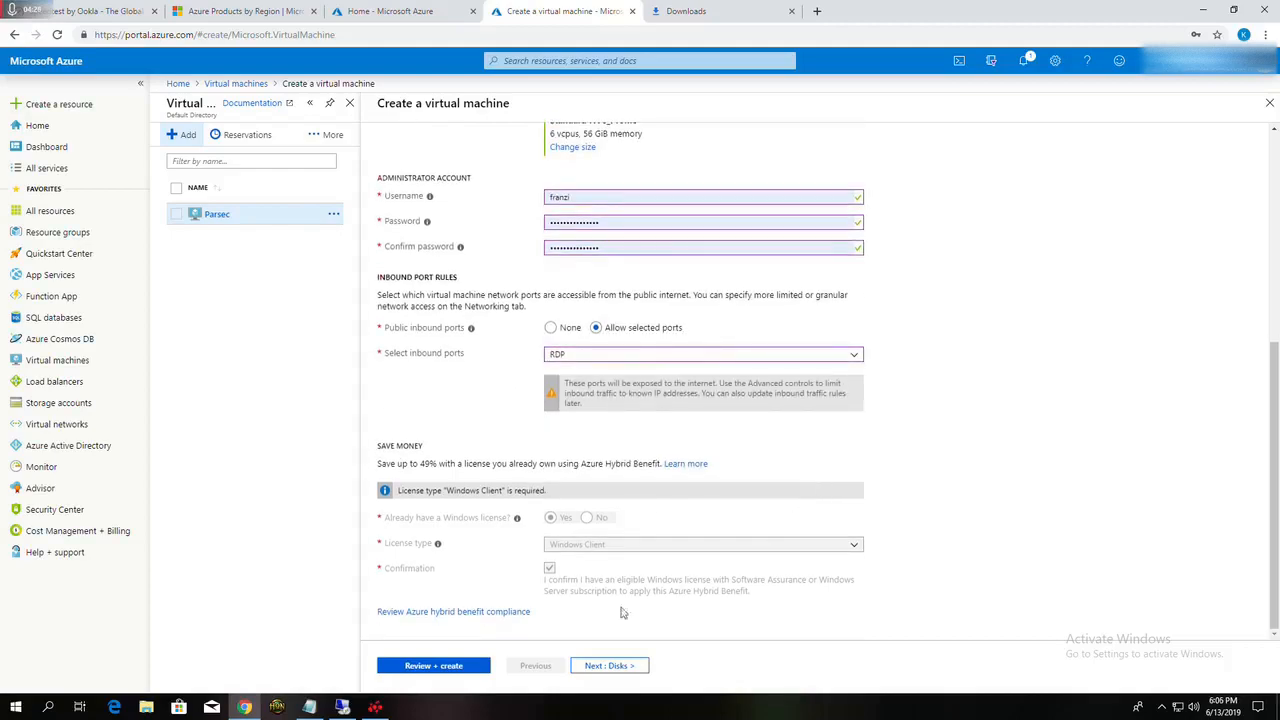
# Step: Move on to the disk settings and choose Standard SSD as the OS disk type
pyautogui.click(608, 667)
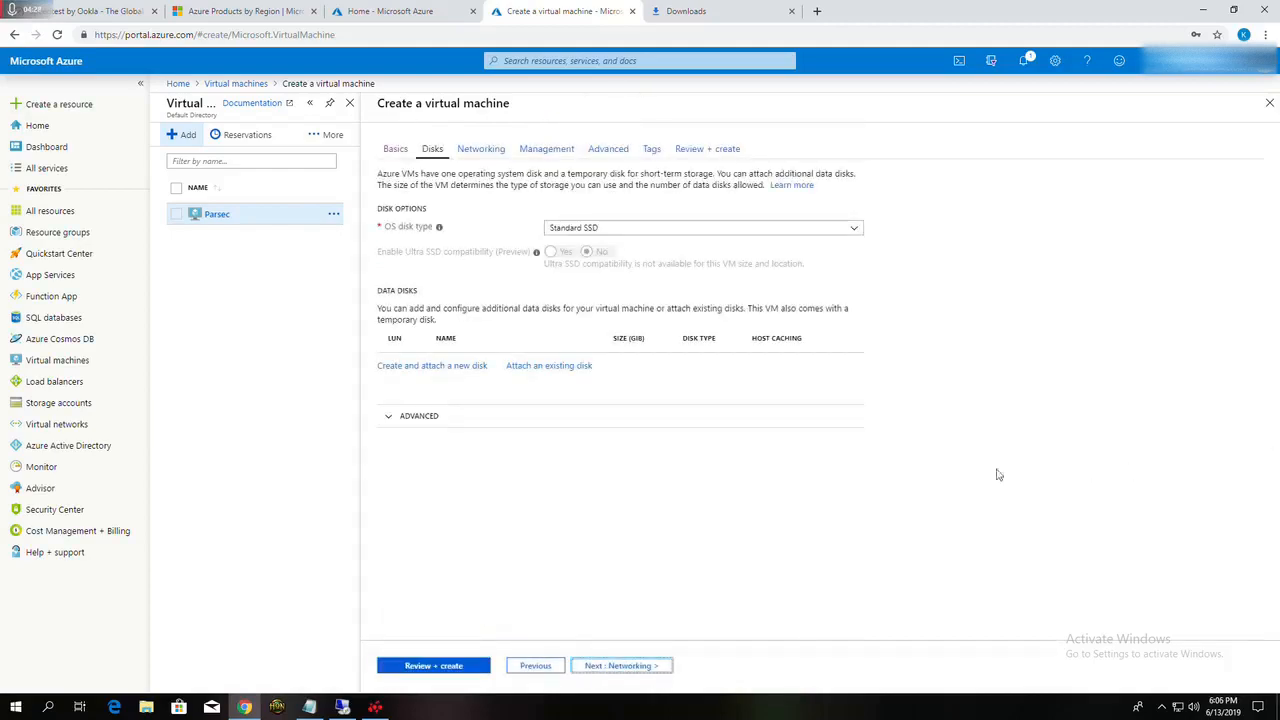
pyautogui.click(630, 229)
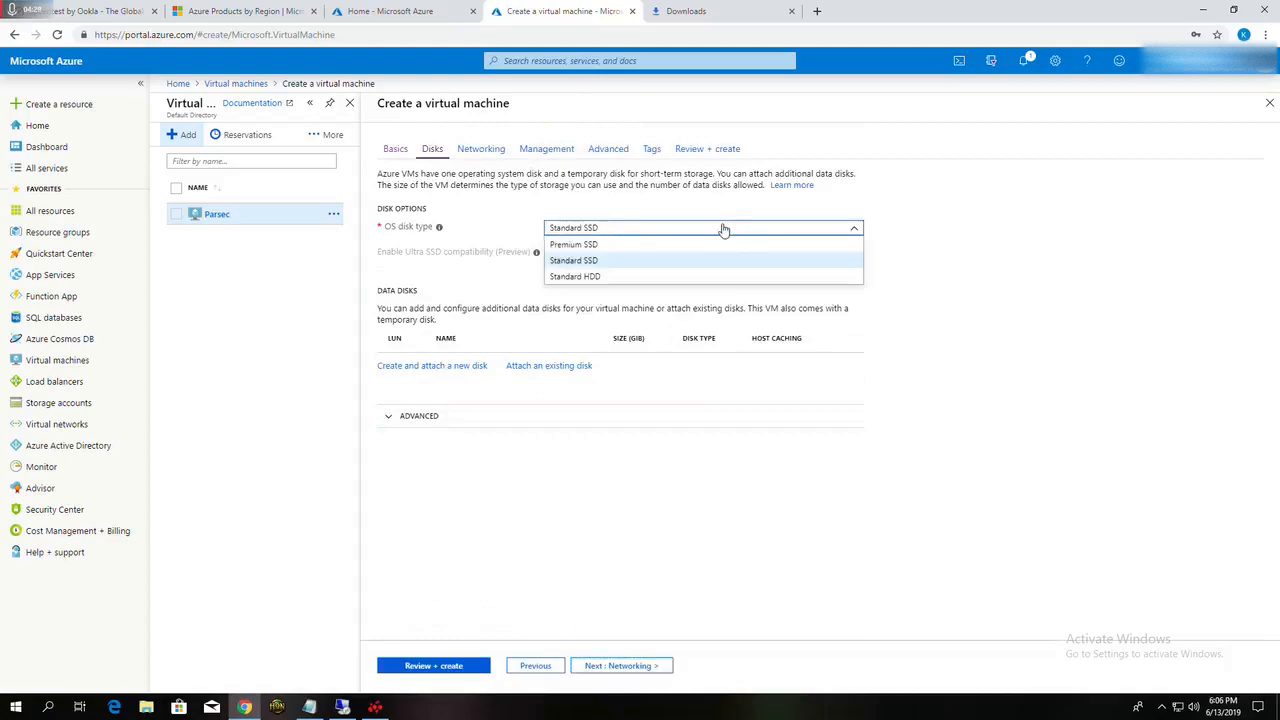
pyautogui.click(576, 261)
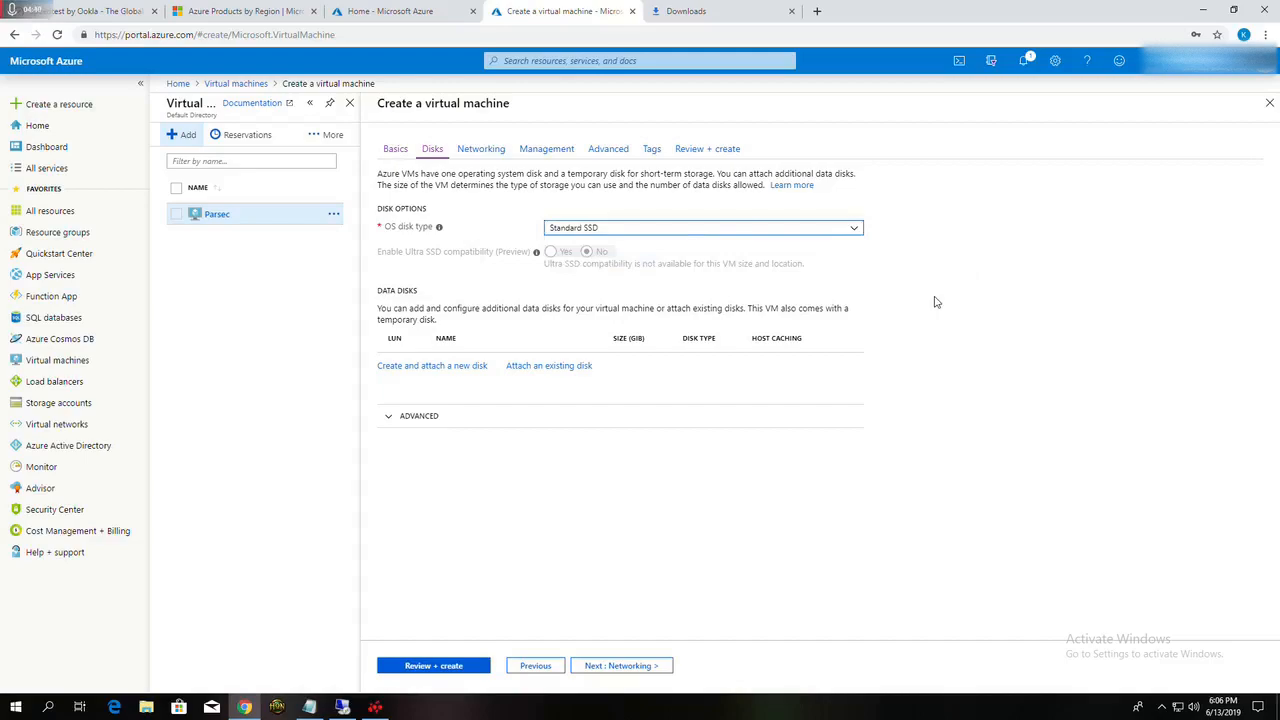
pyautogui.click(816, 234)
pyautogui.click(1043, 302)
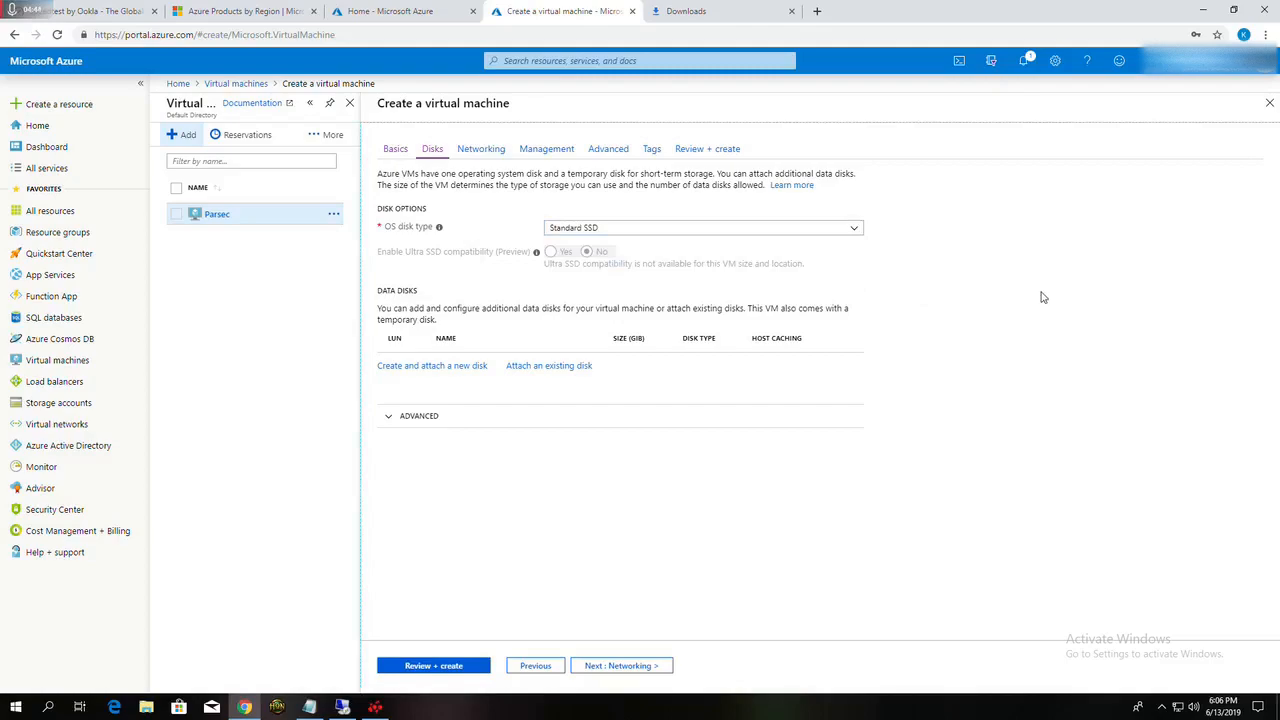
# Step: Advance through the networking and remaining settings with their defaults to the virtual machine's final review
pyautogui.click(603, 666)
pyautogui.click(610, 672)
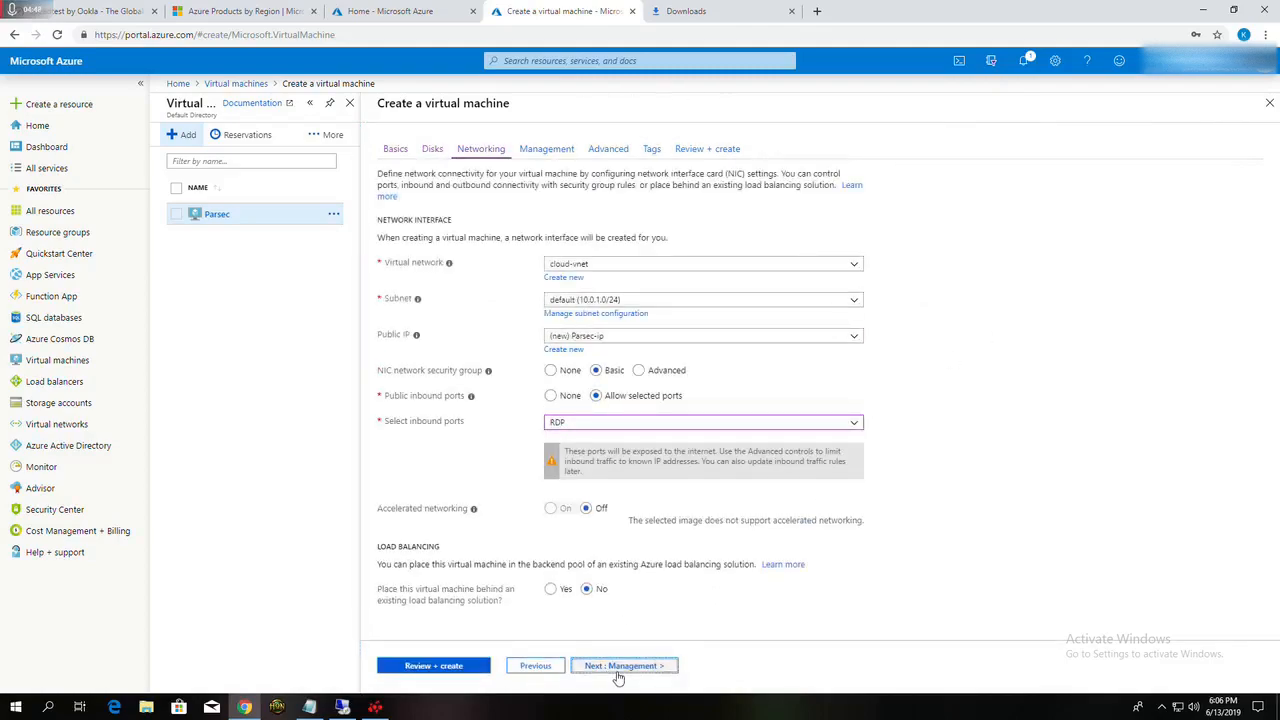
pyautogui.click(617, 666)
pyautogui.click(617, 666)
pyautogui.click(615, 666)
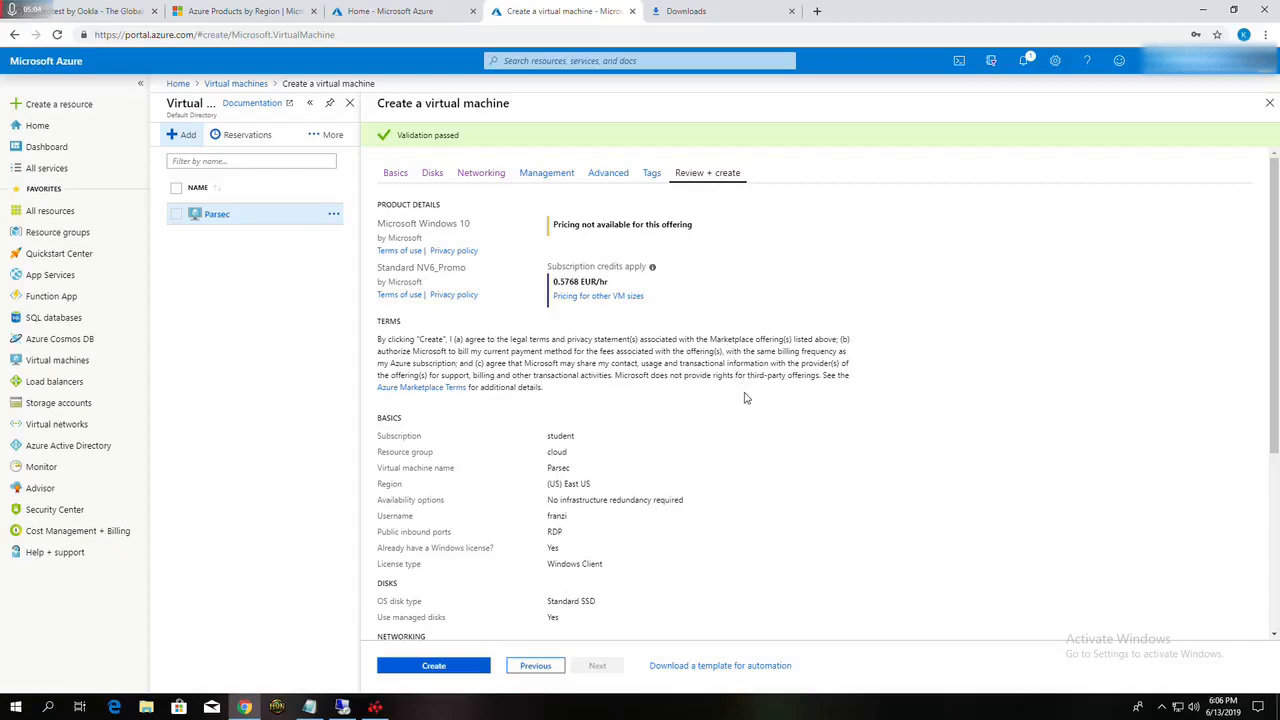
# Step: Review the virtual machine's pricing and configuration summary, and close the creation form without creating the machine
pyautogui.scroll(-2, 742, 380)
pyautogui.scroll(2, 743, 380)
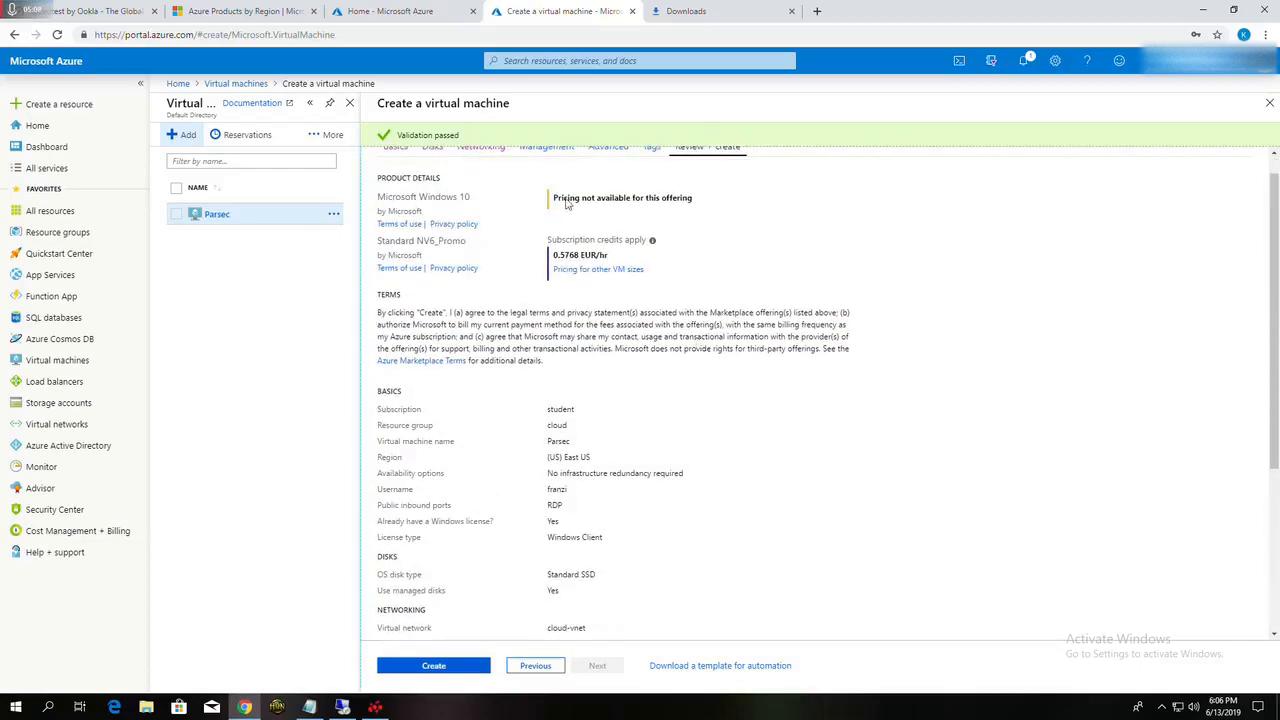
pyautogui.scroll(1, 666, 314)
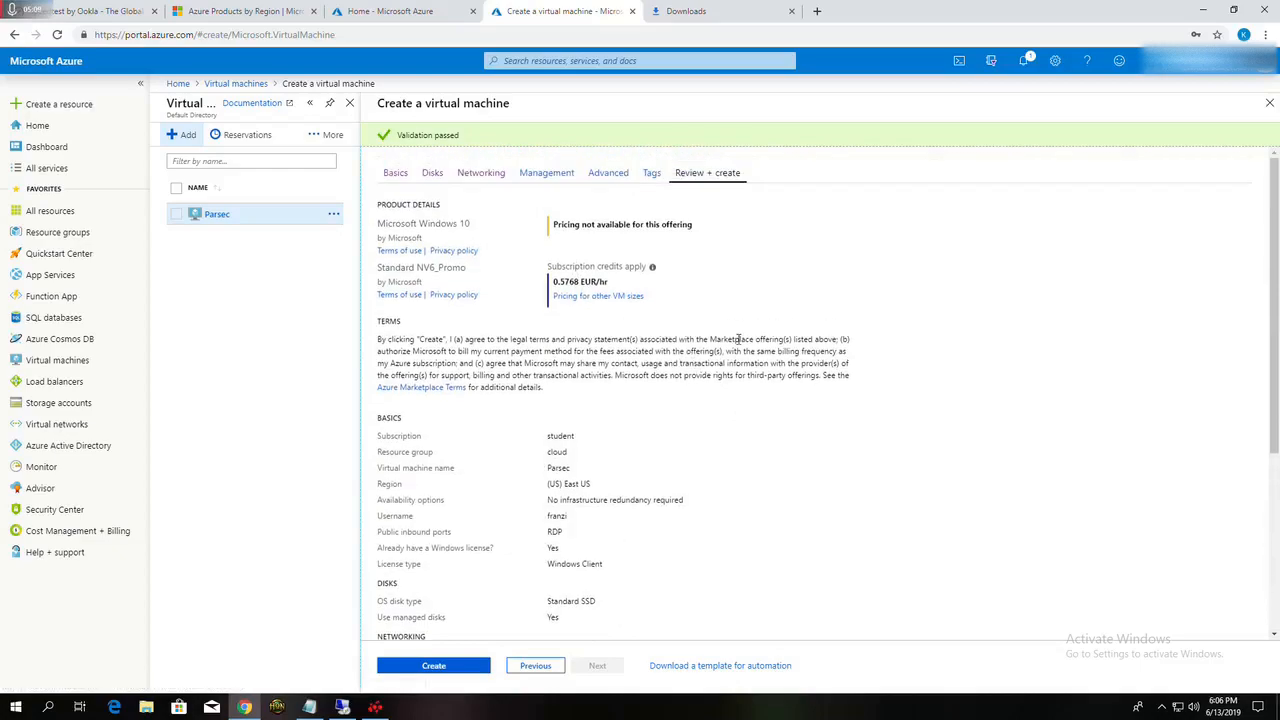
pyautogui.scroll(-2, 785, 434)
pyautogui.scroll(2, 600, 545)
pyautogui.click(1269, 103)
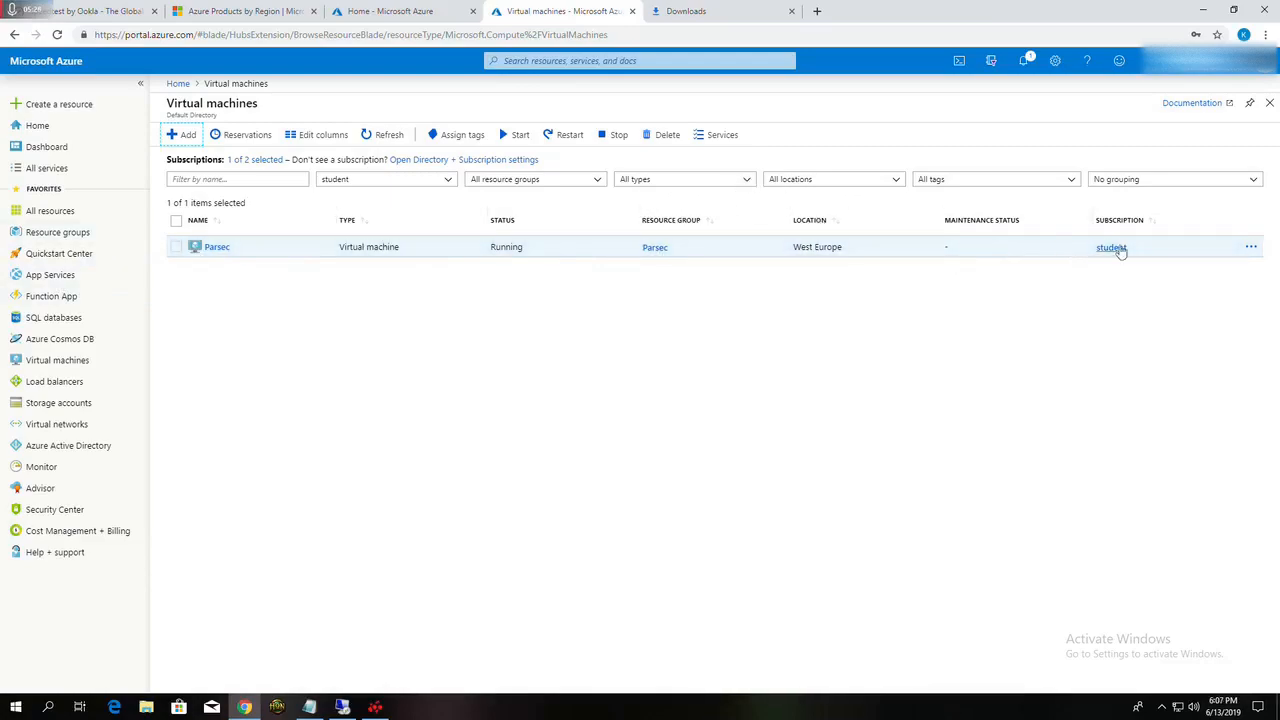
# Step: Download the RDP file for connecting to the existing Parsec virtual machine and open it
pyautogui.click(1250, 247)
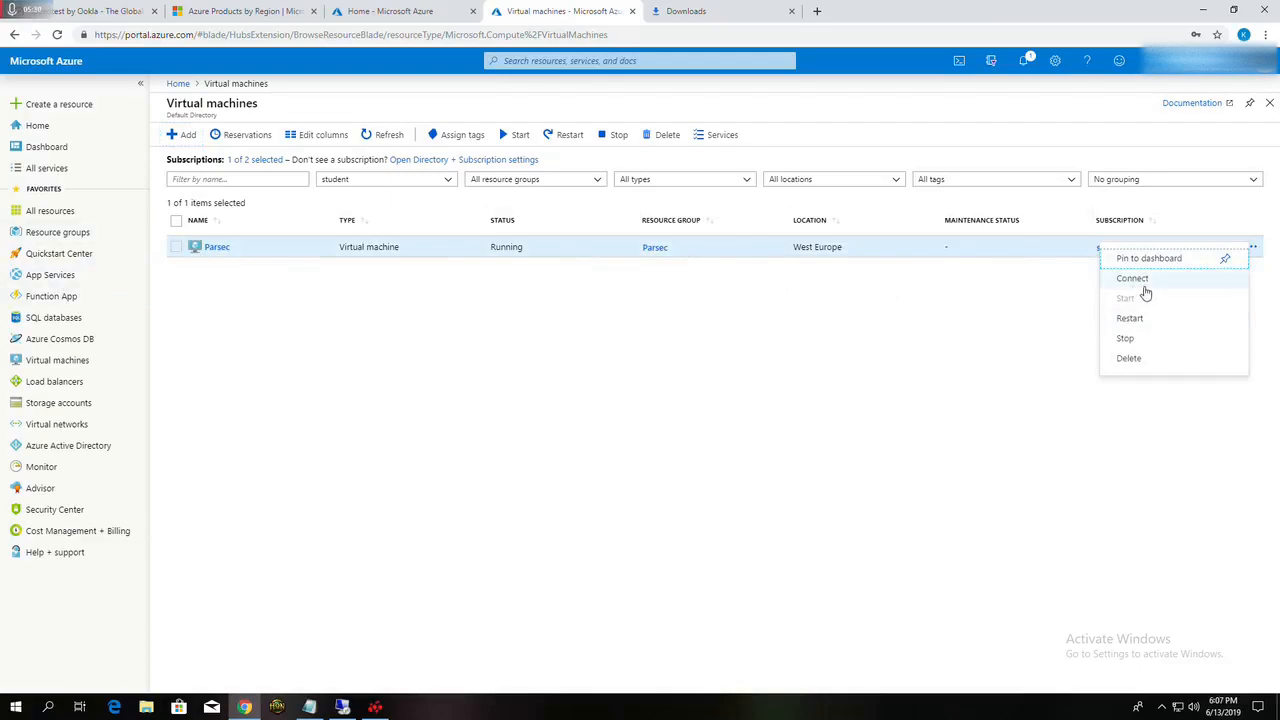
pyautogui.click(1142, 282)
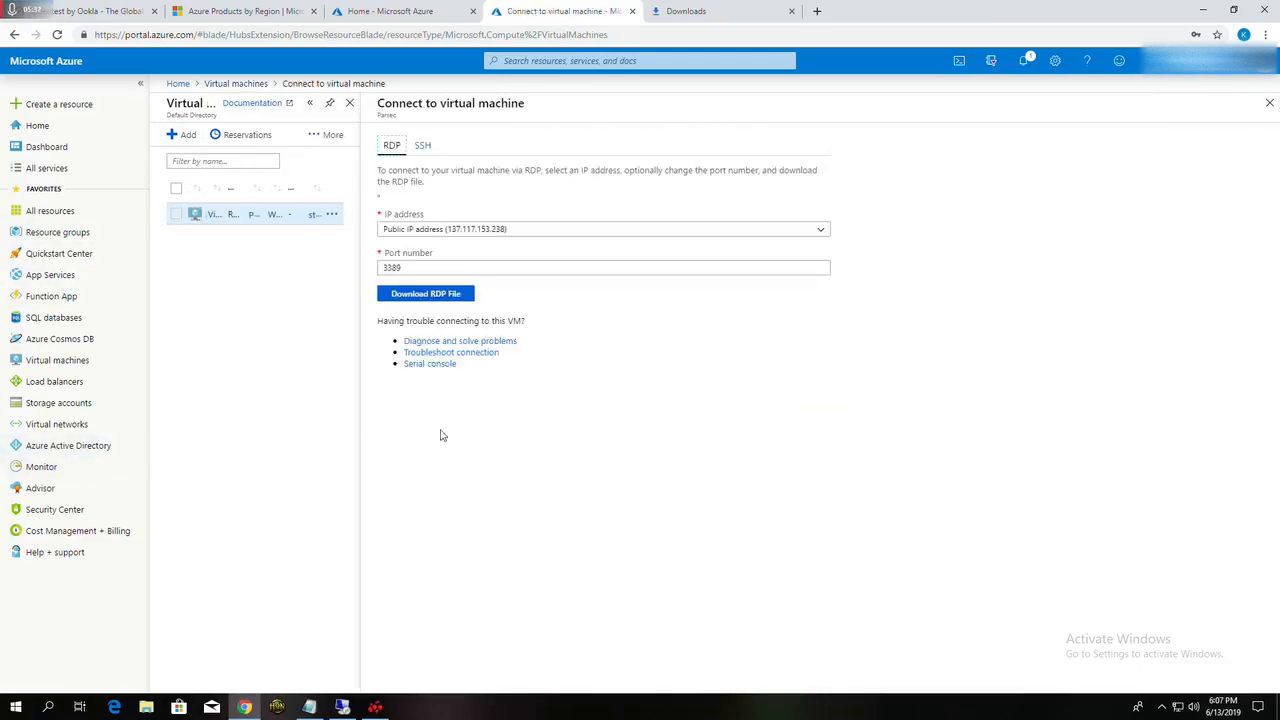
pyautogui.click(411, 298)
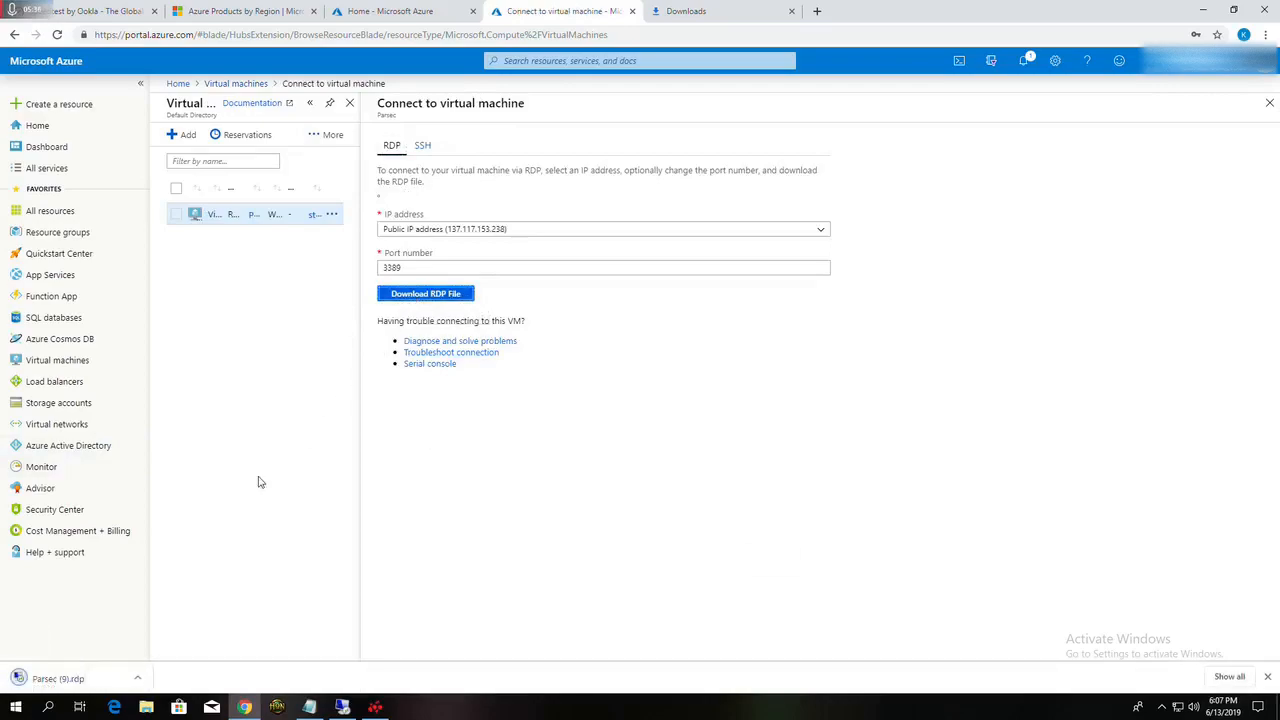
pyautogui.click(60, 680)
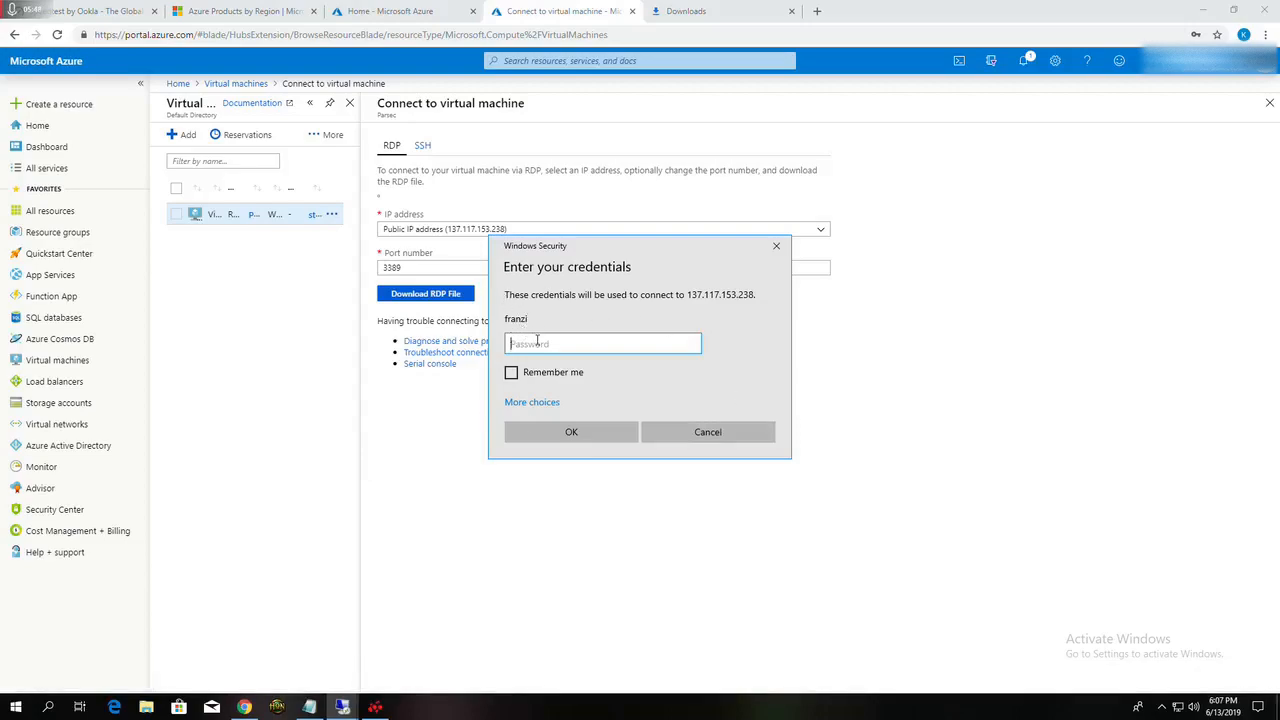
# Step: Enter the account password for the remote desktop connection, have the credentials remembered, and connect
pyautogui.write('••')
pyautogui.press('BackSpace')
pyautogui.press('BackSpace')
pyautogui.press('BackSpace')
pyautogui.press('BackSpace')
pyautogui.press('BackSpace')
pyautogui.press('BackSpace')
pyautogui.press('BackSpace')
pyautogui.press('BackSpace')
pyautogui.press('BackSpace')
pyautogui.press('BackSpace')
pyautogui.click(511, 372)
pyautogui.click(571, 431)
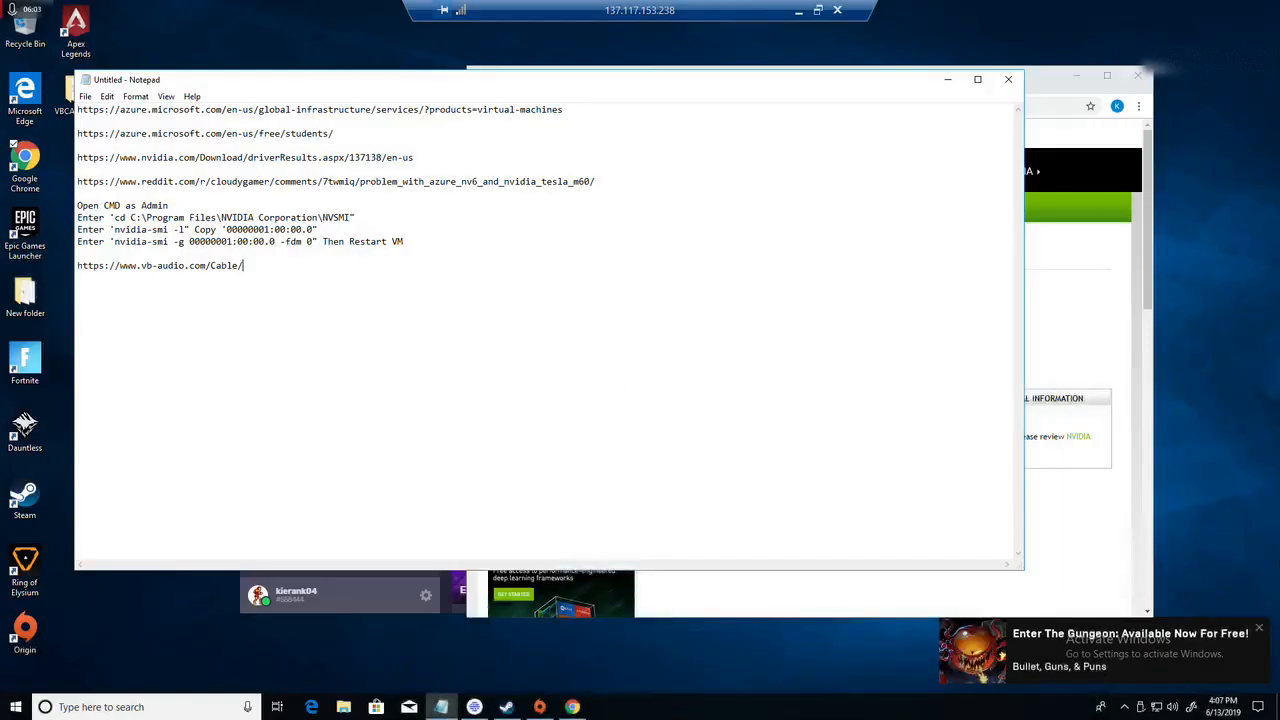
# Step: Dismiss the game notification, highlight the NVIDIA driver link in the notes, and examine the Tesla driver's details on the NVIDIA page
pyautogui.click(1258, 634)
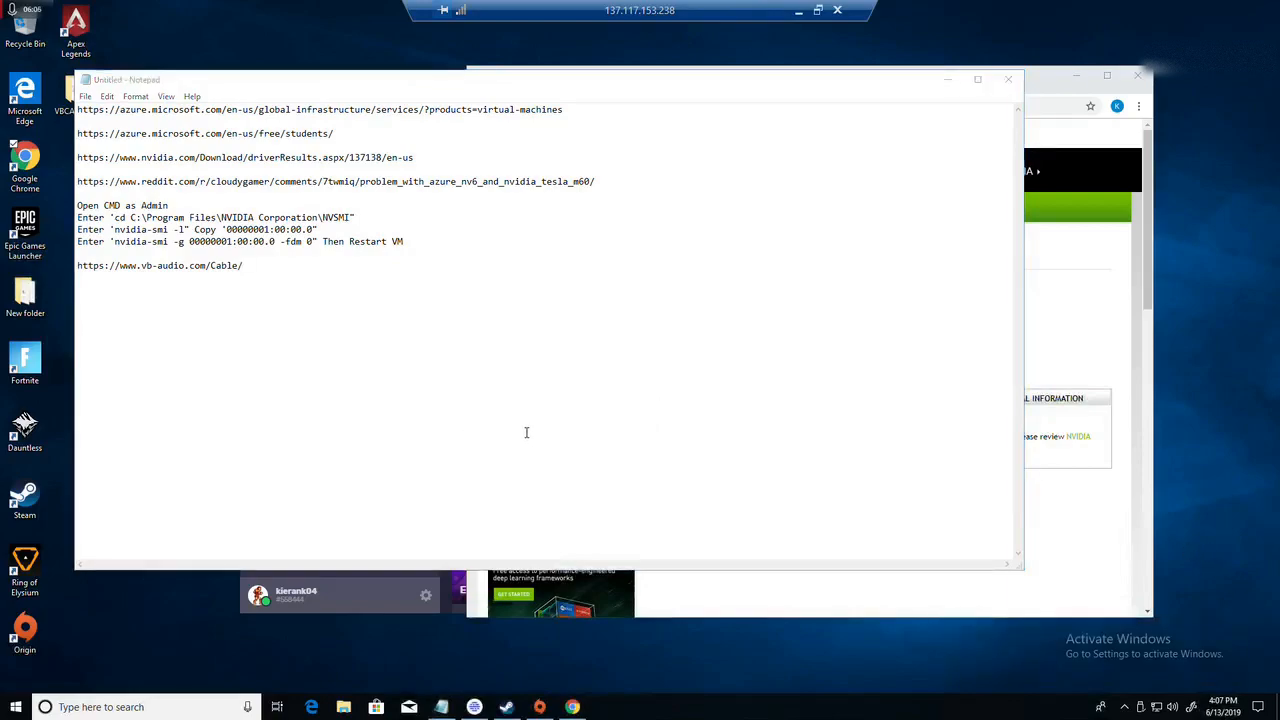
pyautogui.click(590, 97)
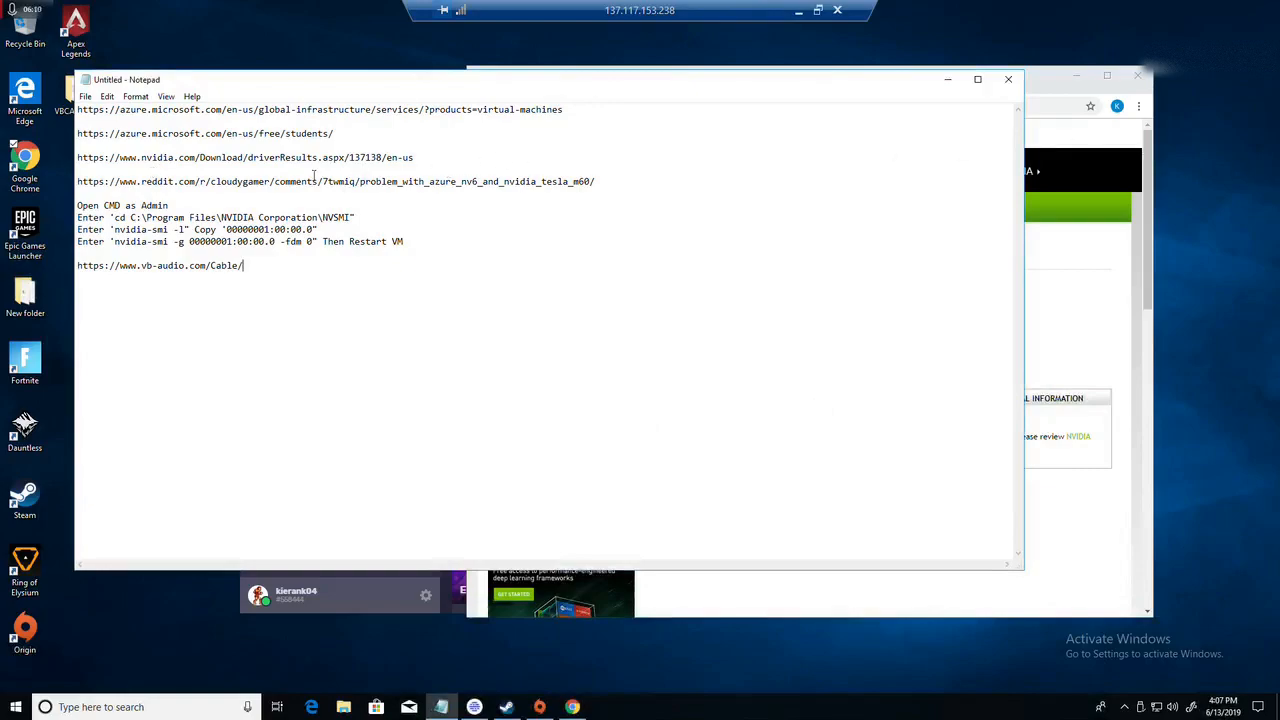
pyautogui.moveTo(412, 157); pyautogui.dragTo(226, 157)
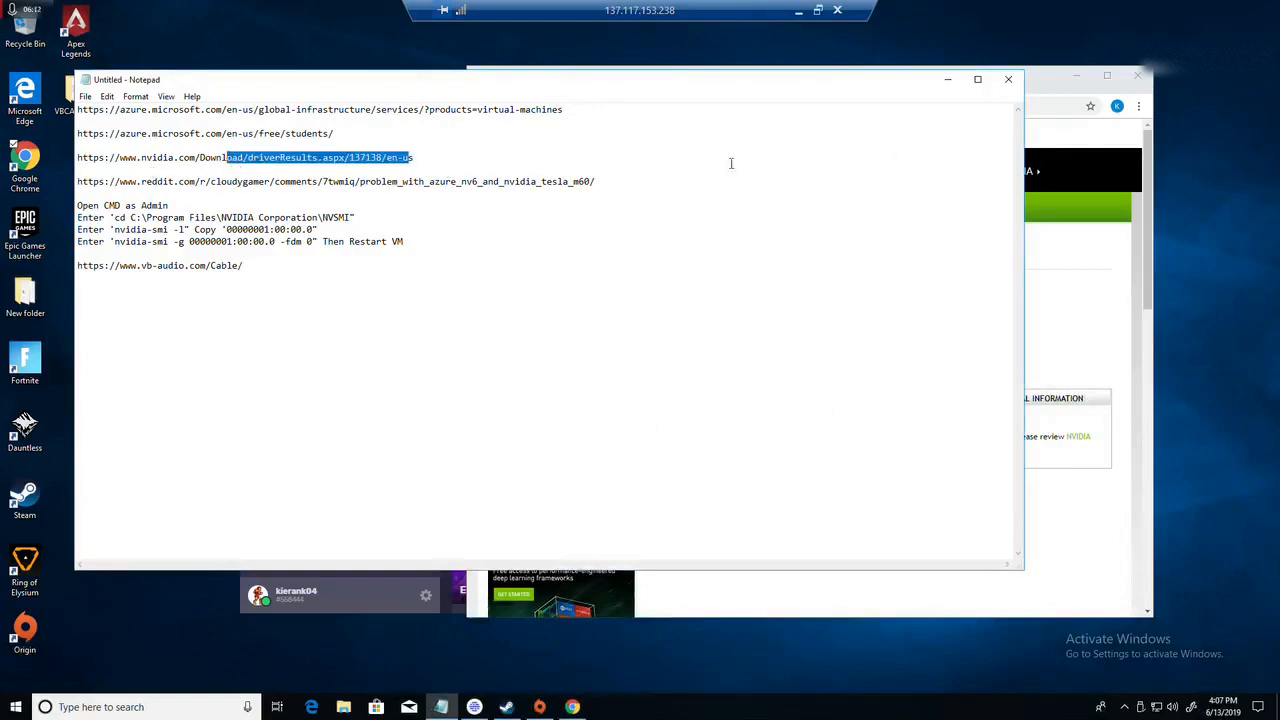
pyautogui.click(1038, 80)
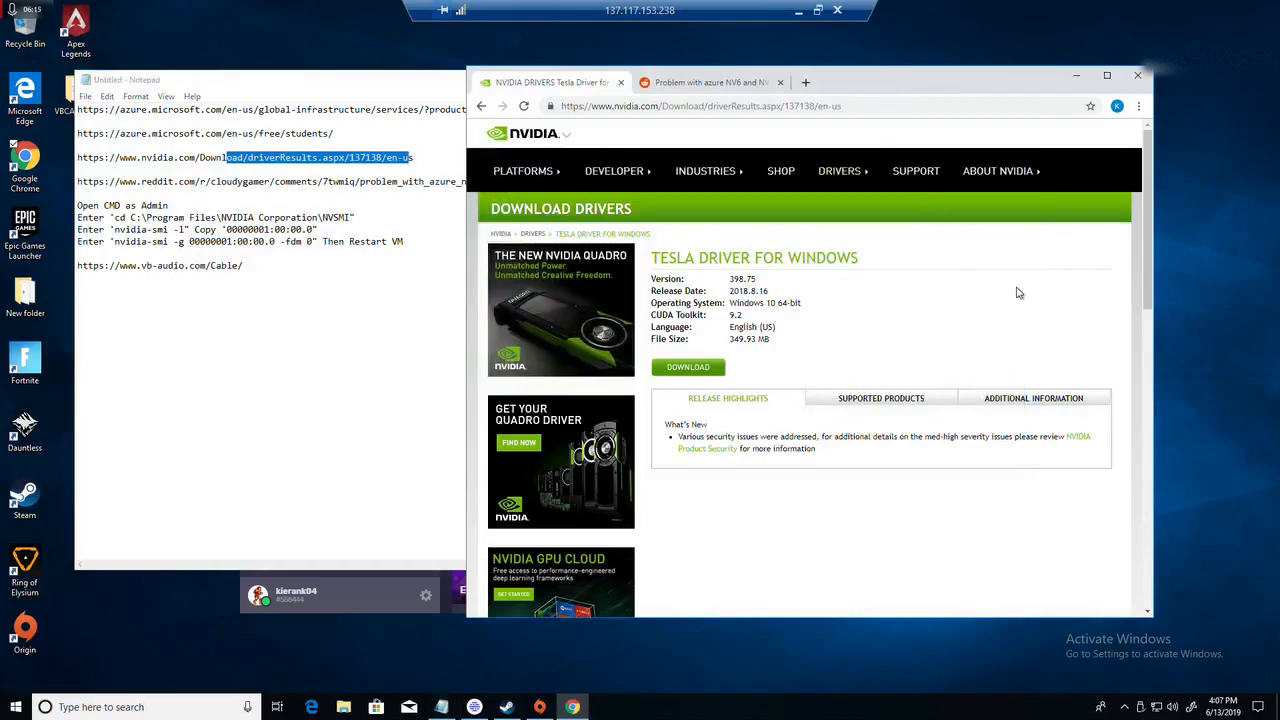
pyautogui.moveTo(738, 279); pyautogui.dragTo(743, 280)
pyautogui.moveTo(745, 318); pyautogui.dragTo(730, 315)
pyautogui.moveTo(705, 171)
# Step: Try to run 398.75-tesla-desktop-win10-64bit-international.exe from the browser's downloads, and return to the NVIDIA driver page
pyautogui.hotkey('ctrl', 'j')
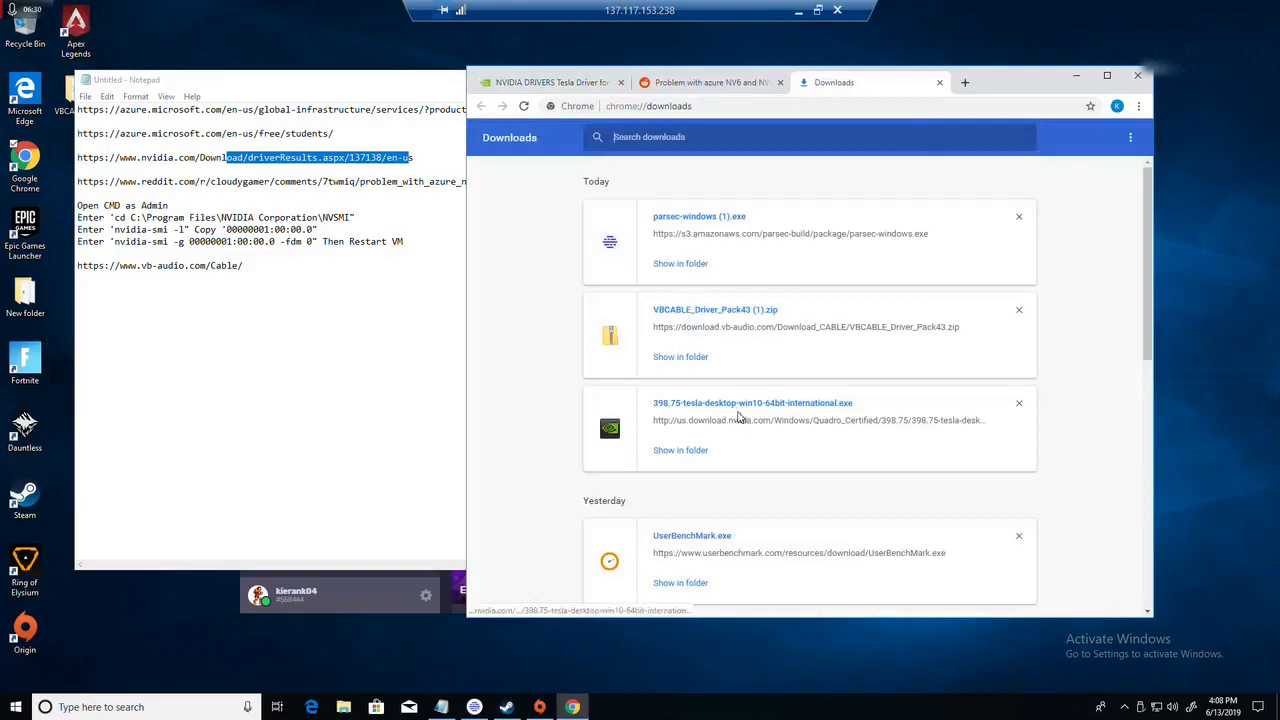
pyautogui.click(716, 403)
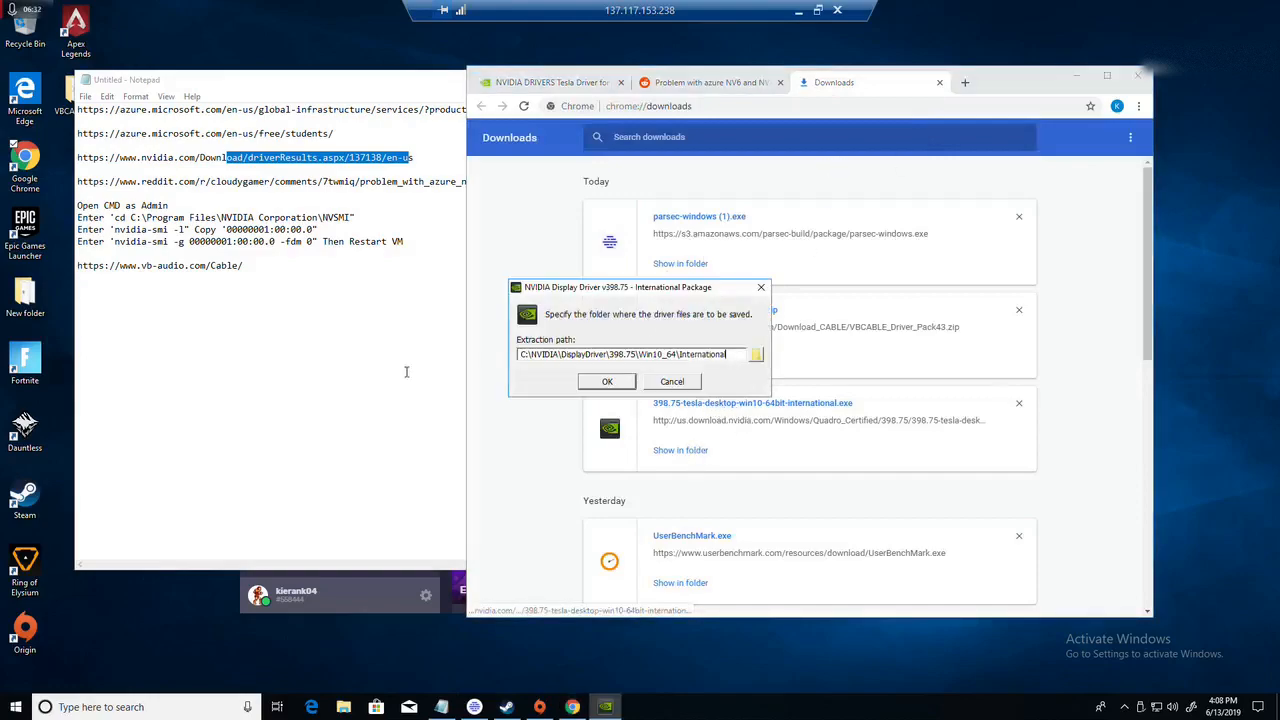
pyautogui.click(607, 381)
pyautogui.click(640, 378)
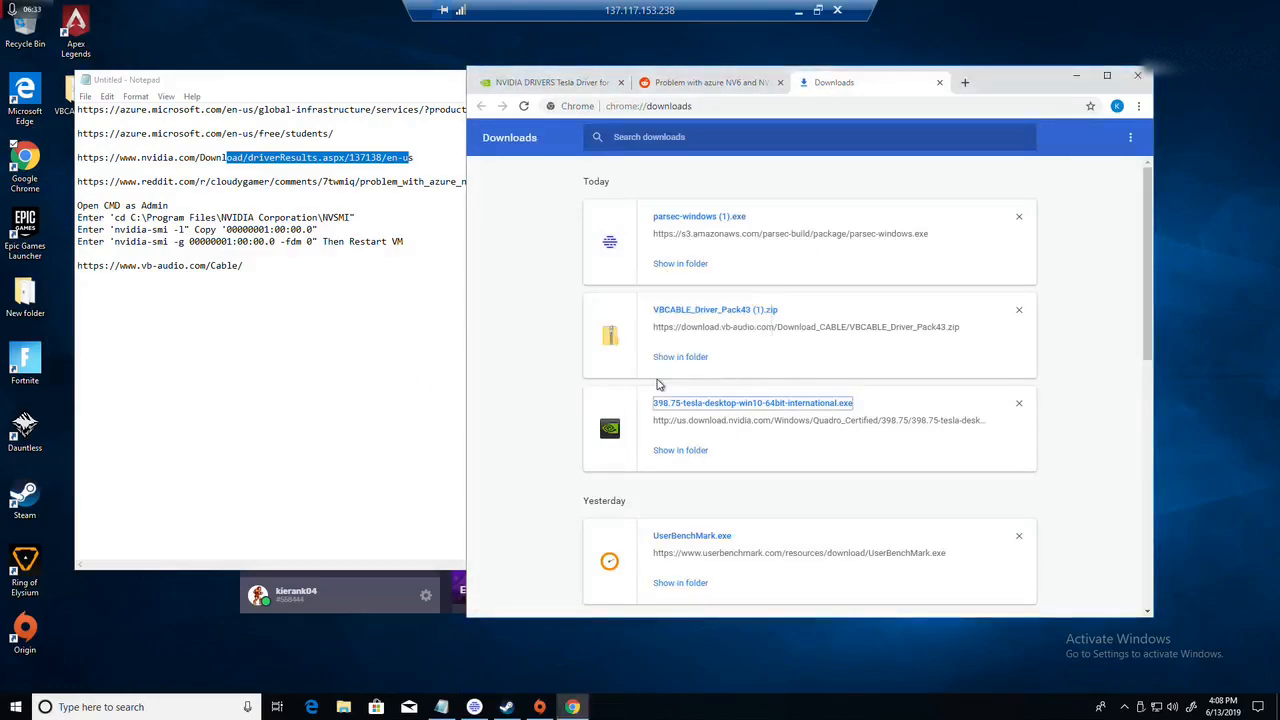
pyautogui.click(558, 84)
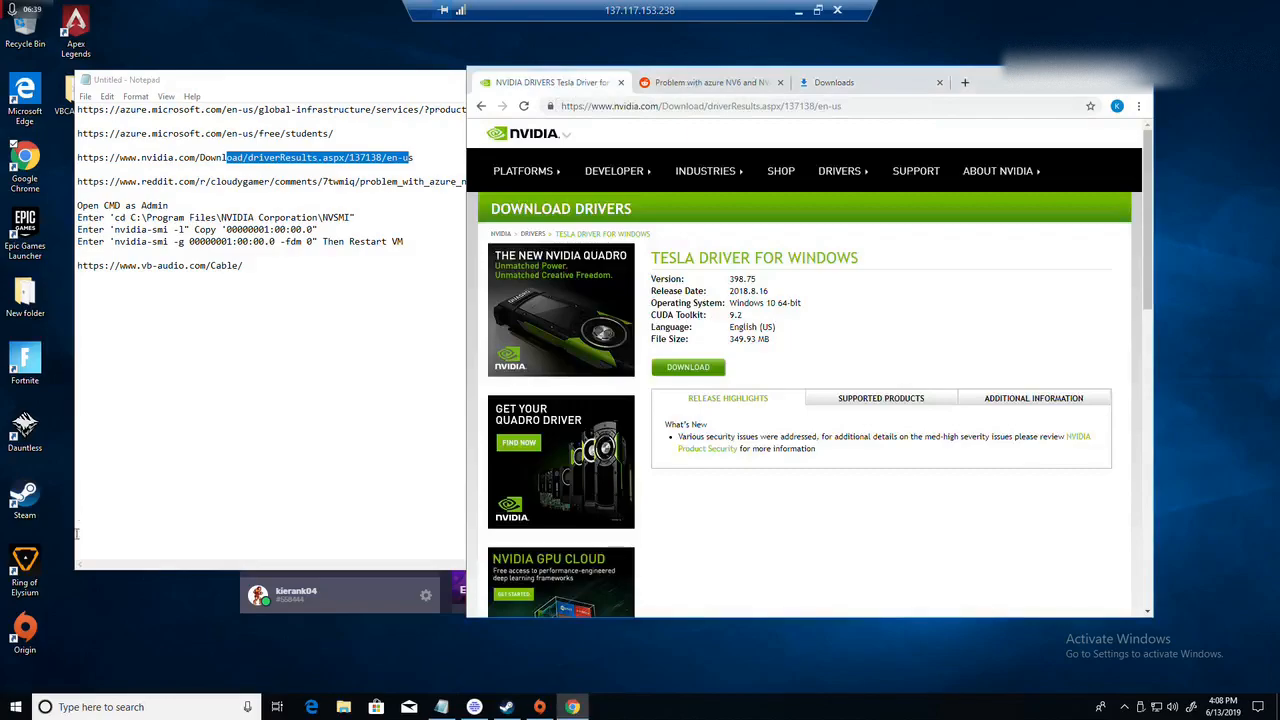
pyautogui.click(6, 710)
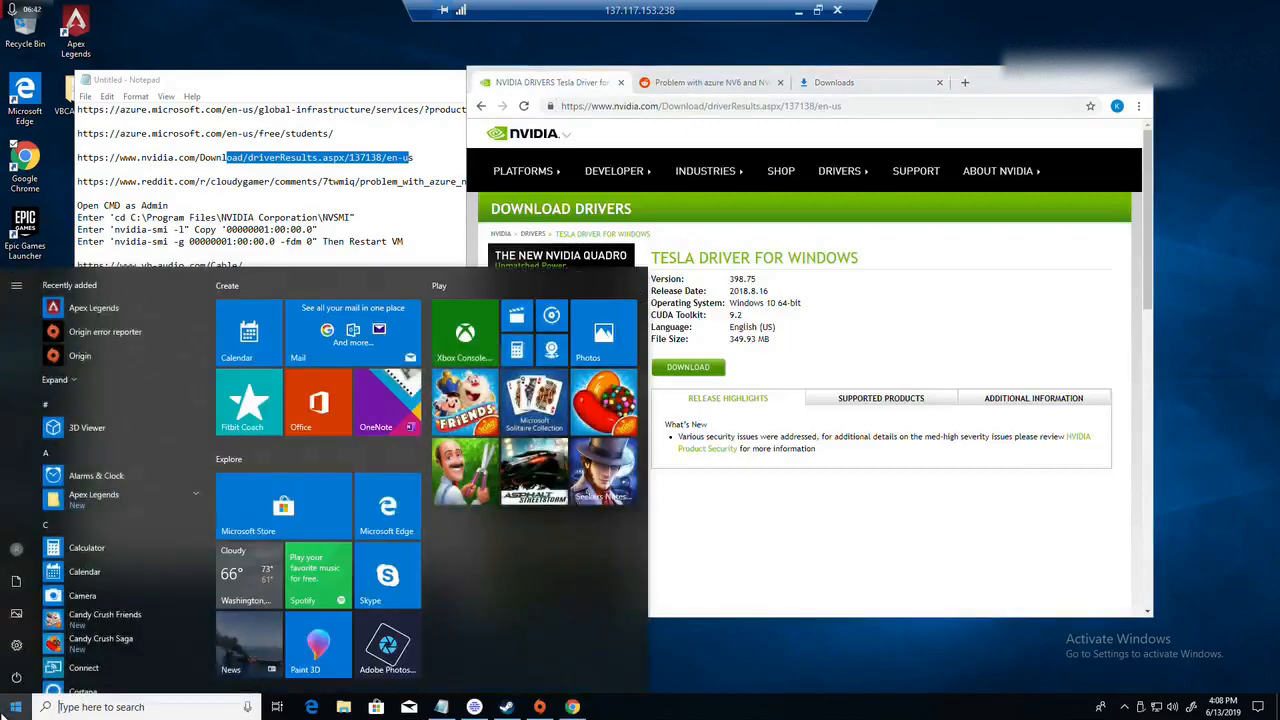
pyautogui.click(18, 679)
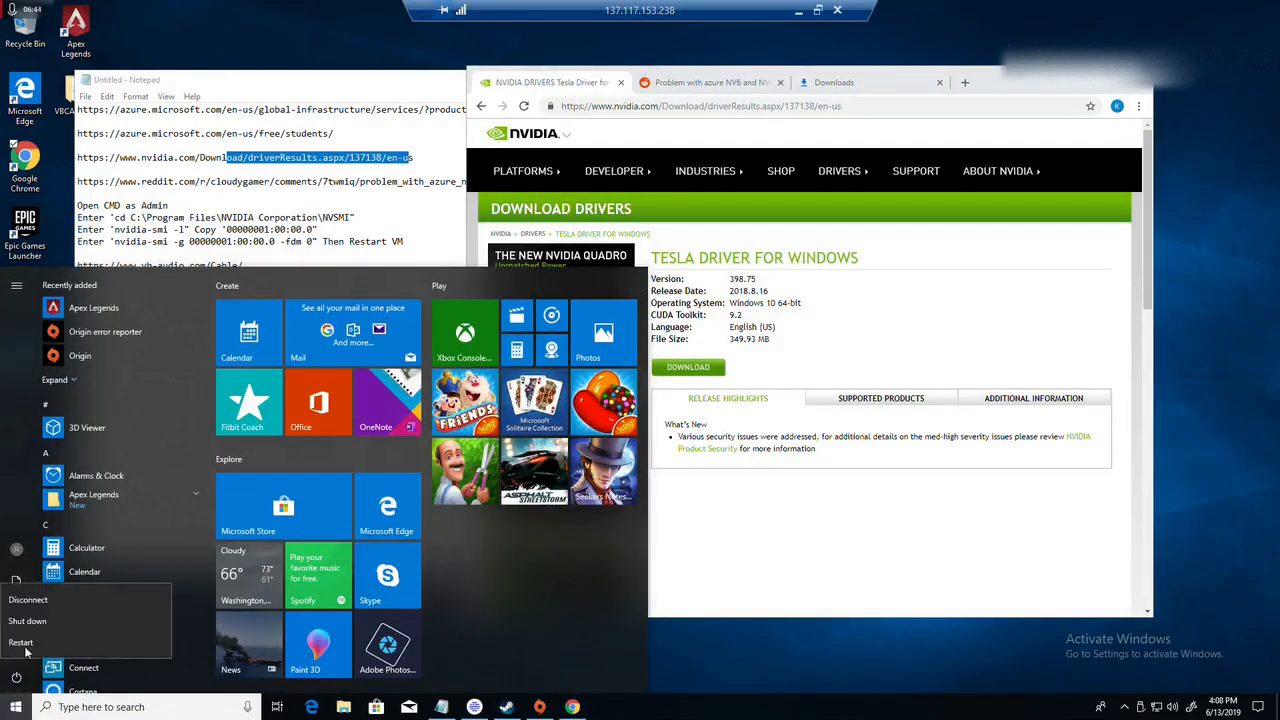
pyautogui.click(1267, 226)
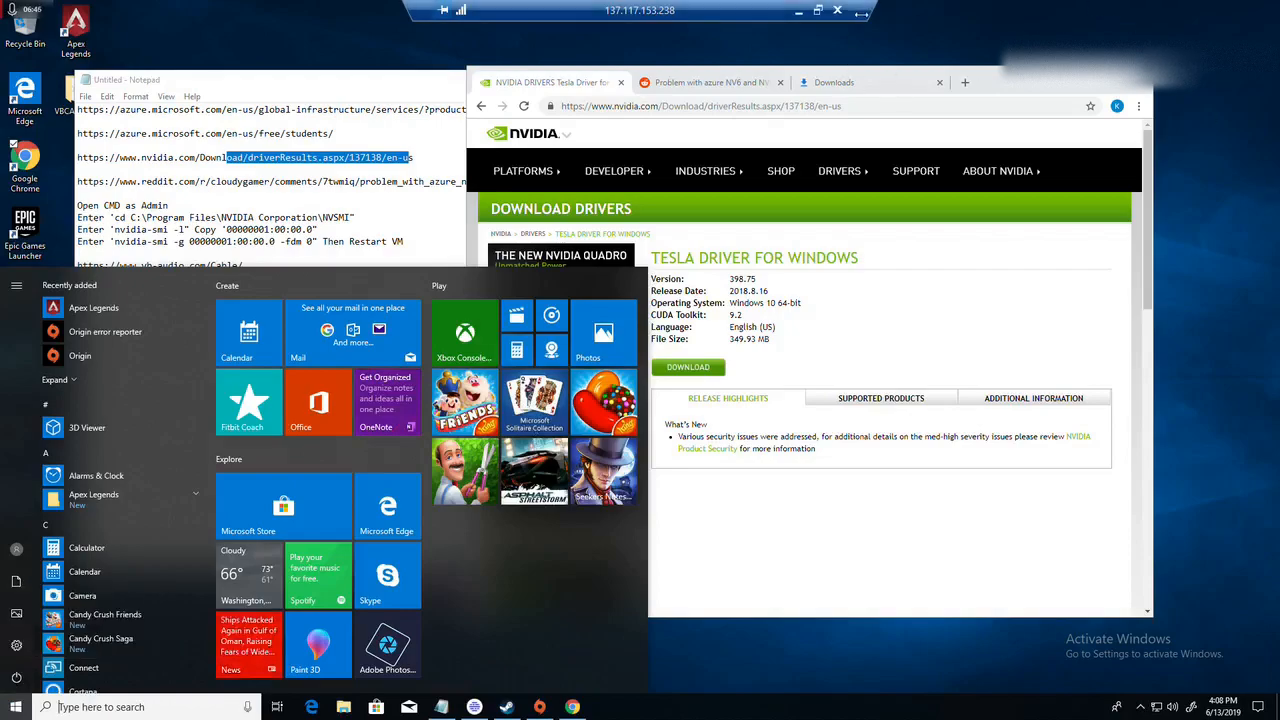
pyautogui.click(15, 707)
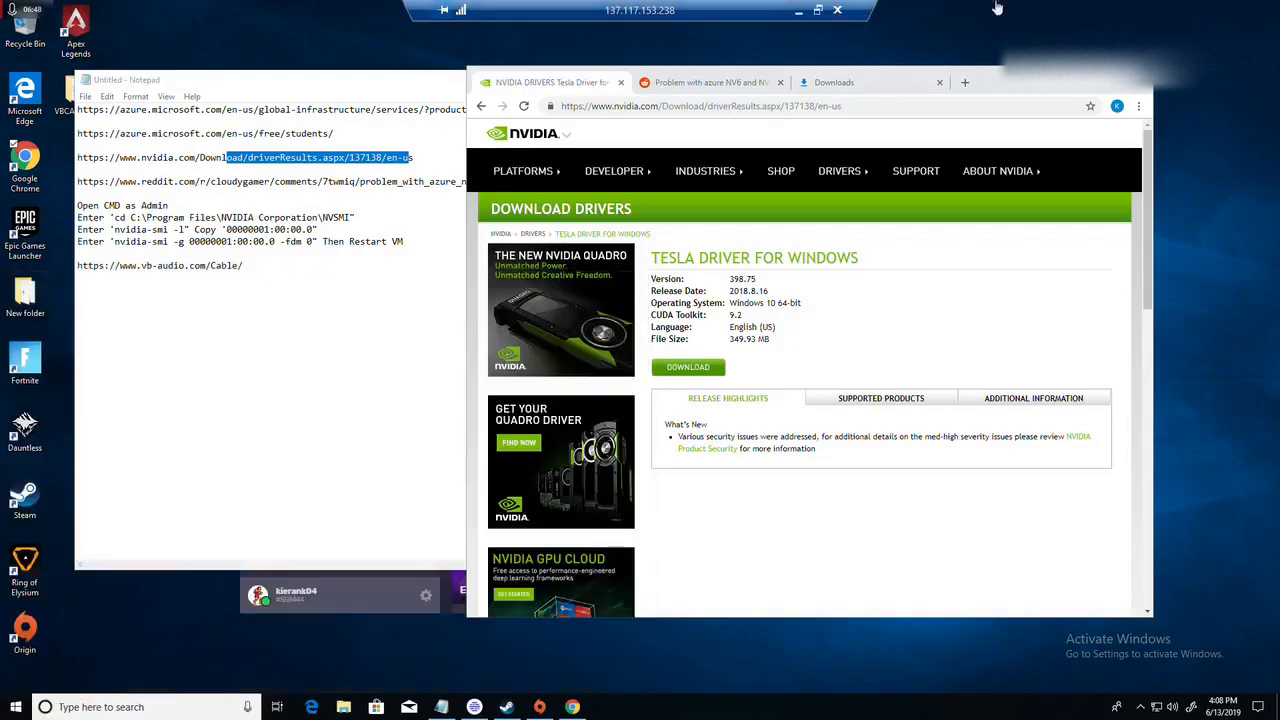
# Step: Disconnect the remote desktop session and return to the list of virtual machines in the Azure portal
pyautogui.click(839, 12)
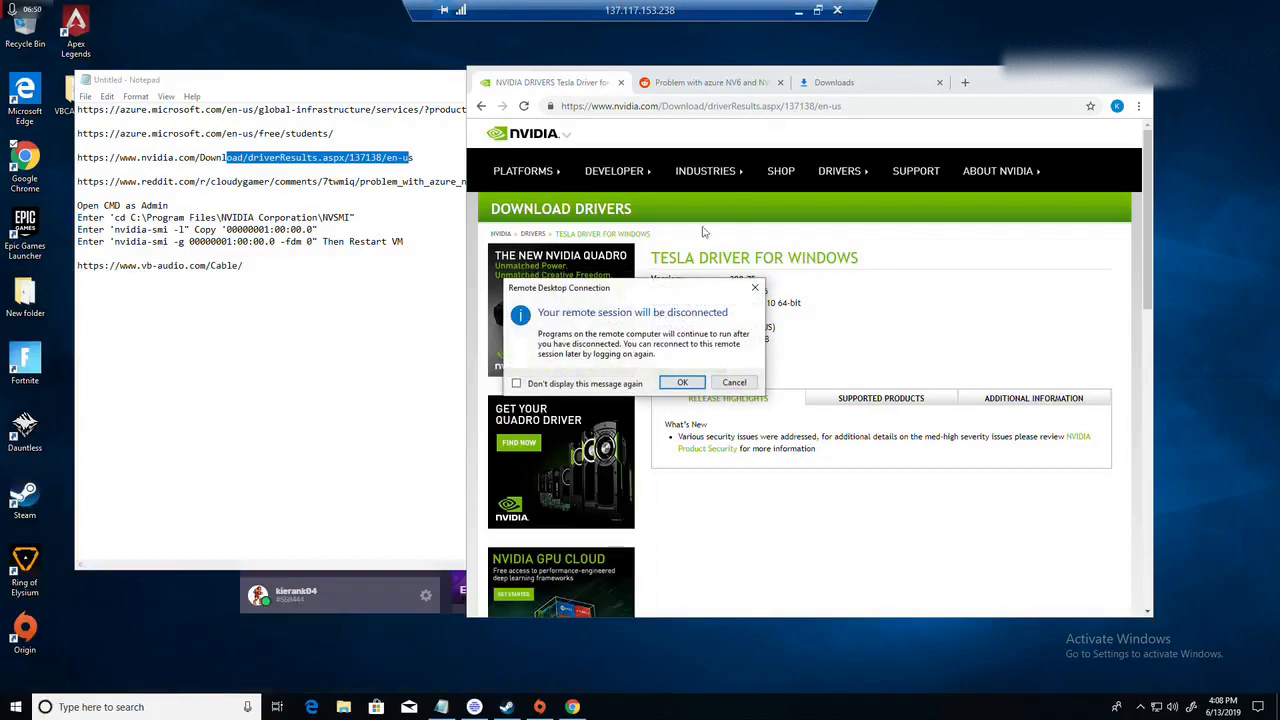
pyautogui.click(680, 383)
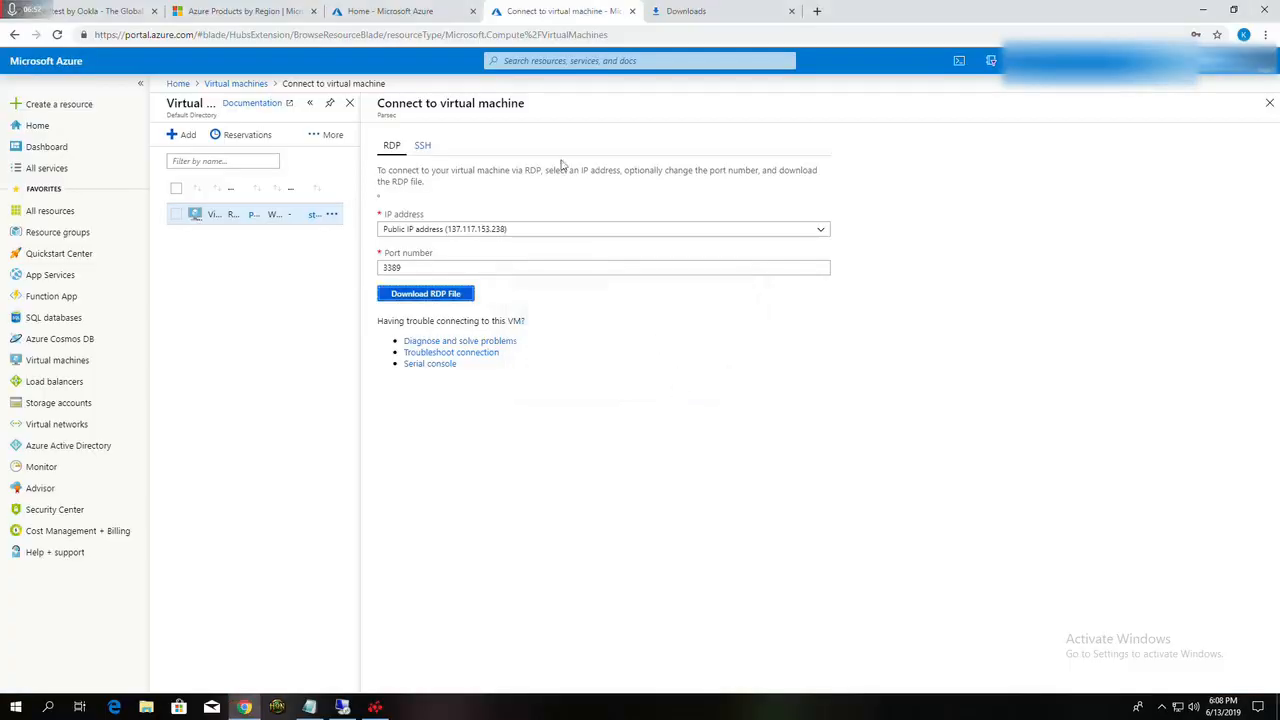
pyautogui.click(1271, 105)
pyautogui.click(57, 364)
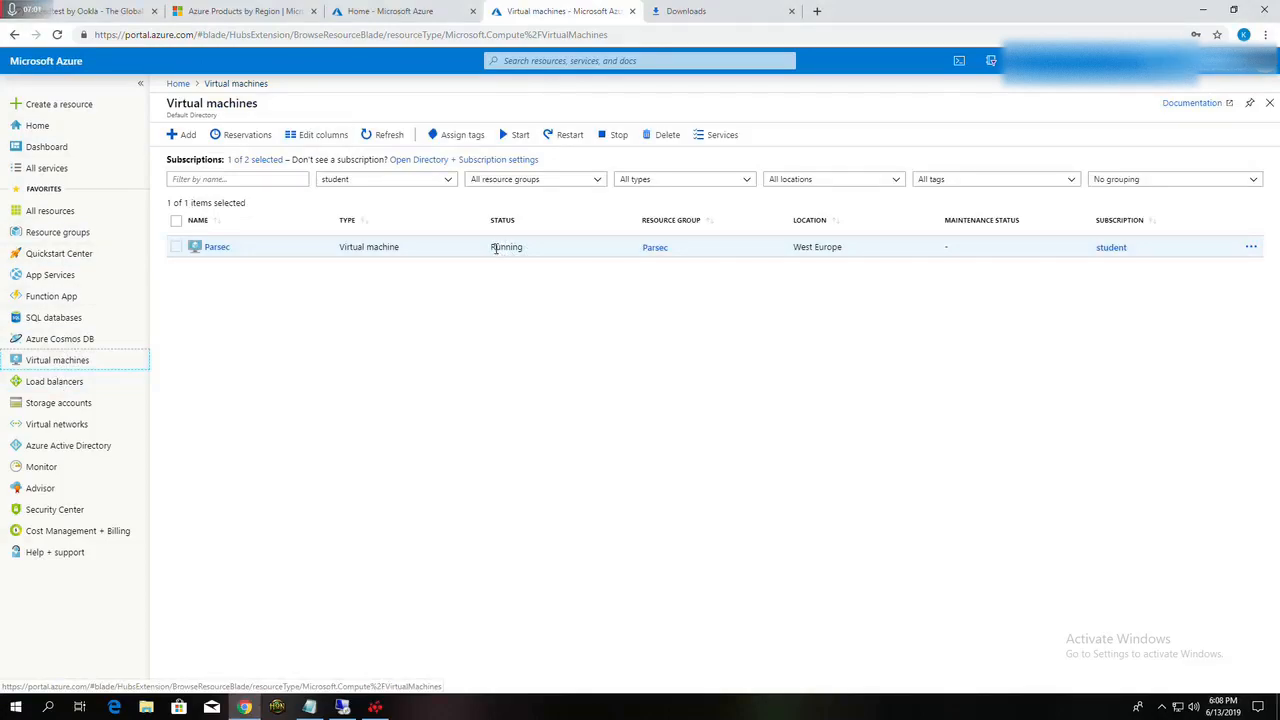
# Step: Download the RDP file for the Parsec virtual machine from its connection page and open it from the browser's downloads
pyautogui.click(1250, 247)
pyautogui.click(740, 347)
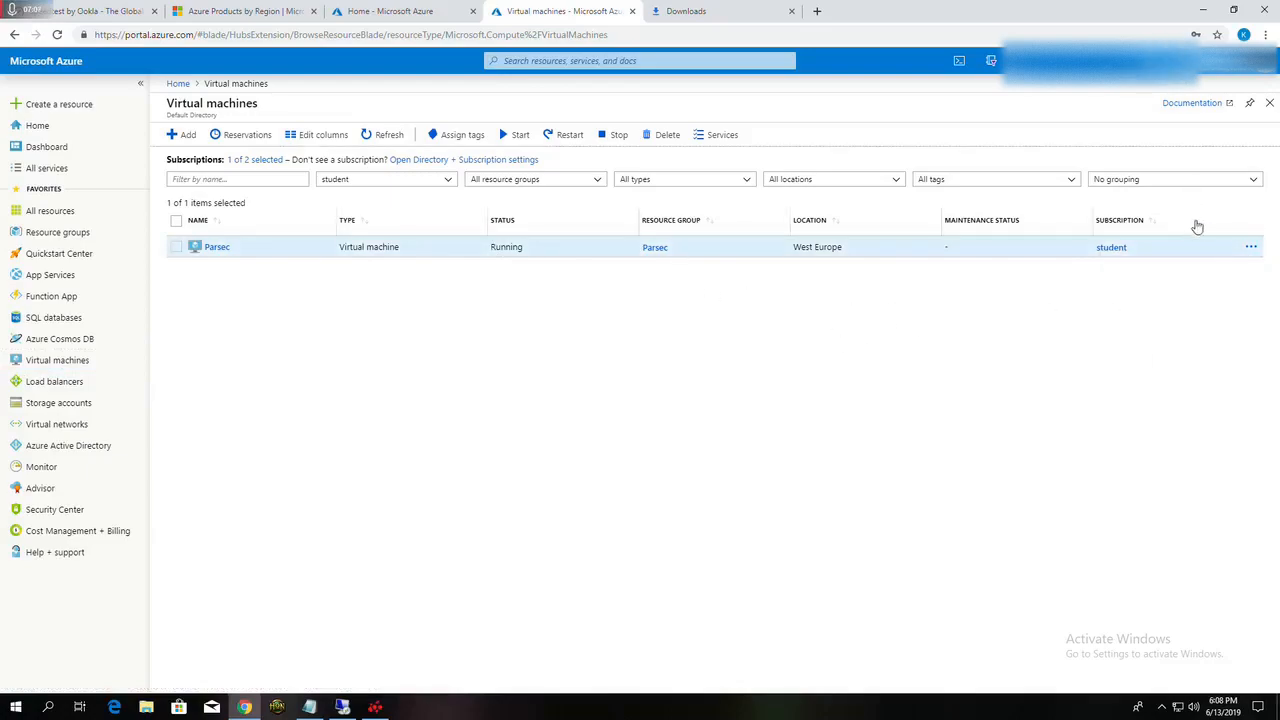
pyautogui.click(1250, 247)
pyautogui.click(1136, 280)
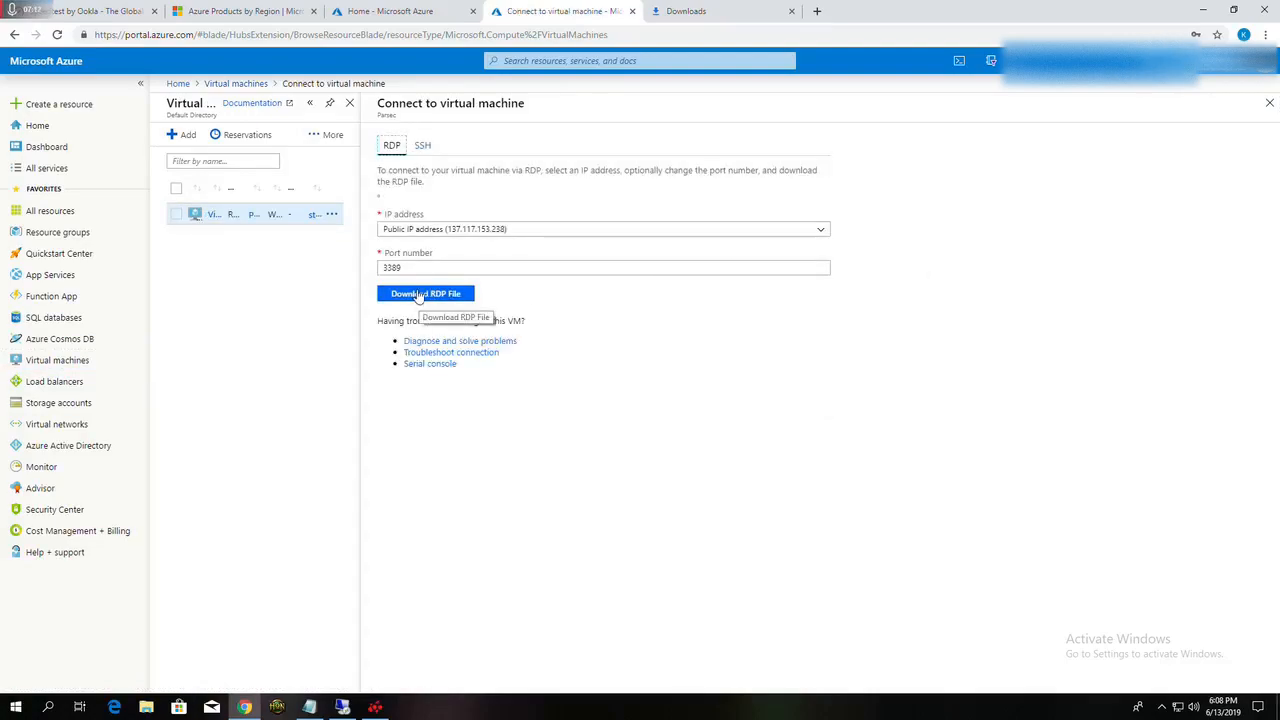
pyautogui.click(419, 295)
pyautogui.hotkey('ctrl', 'Tab')
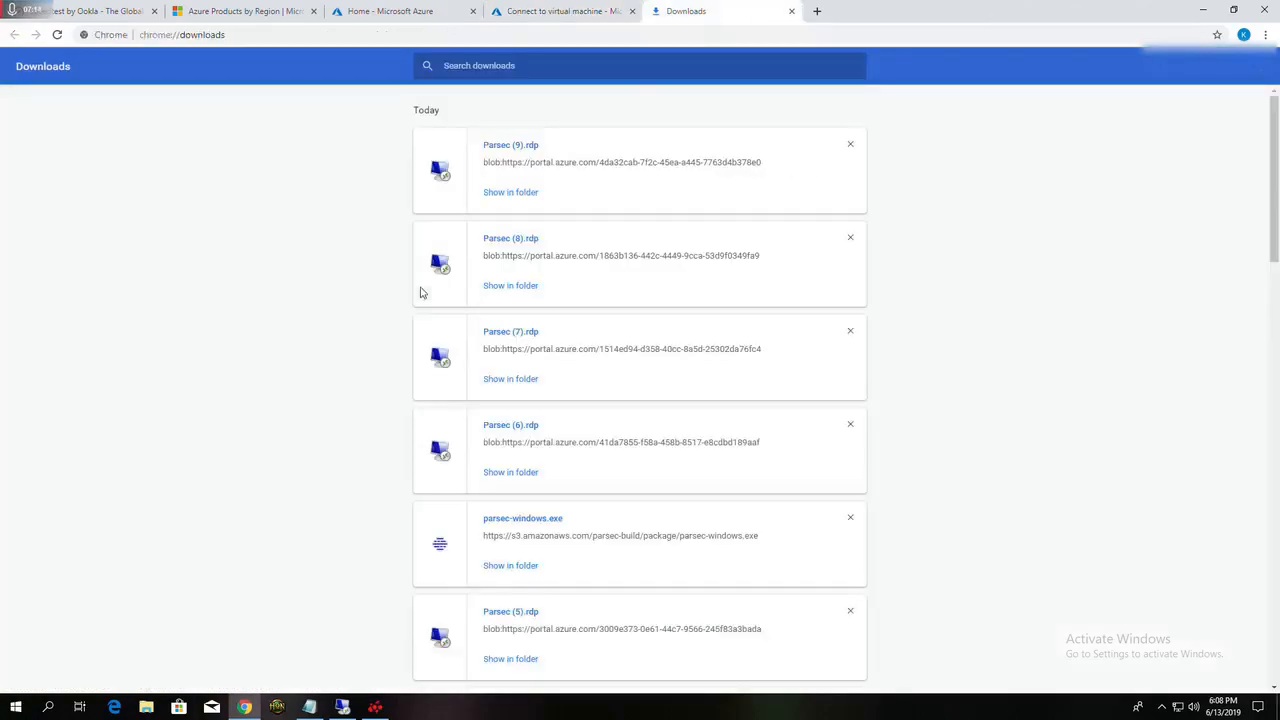
pyautogui.click(525, 147)
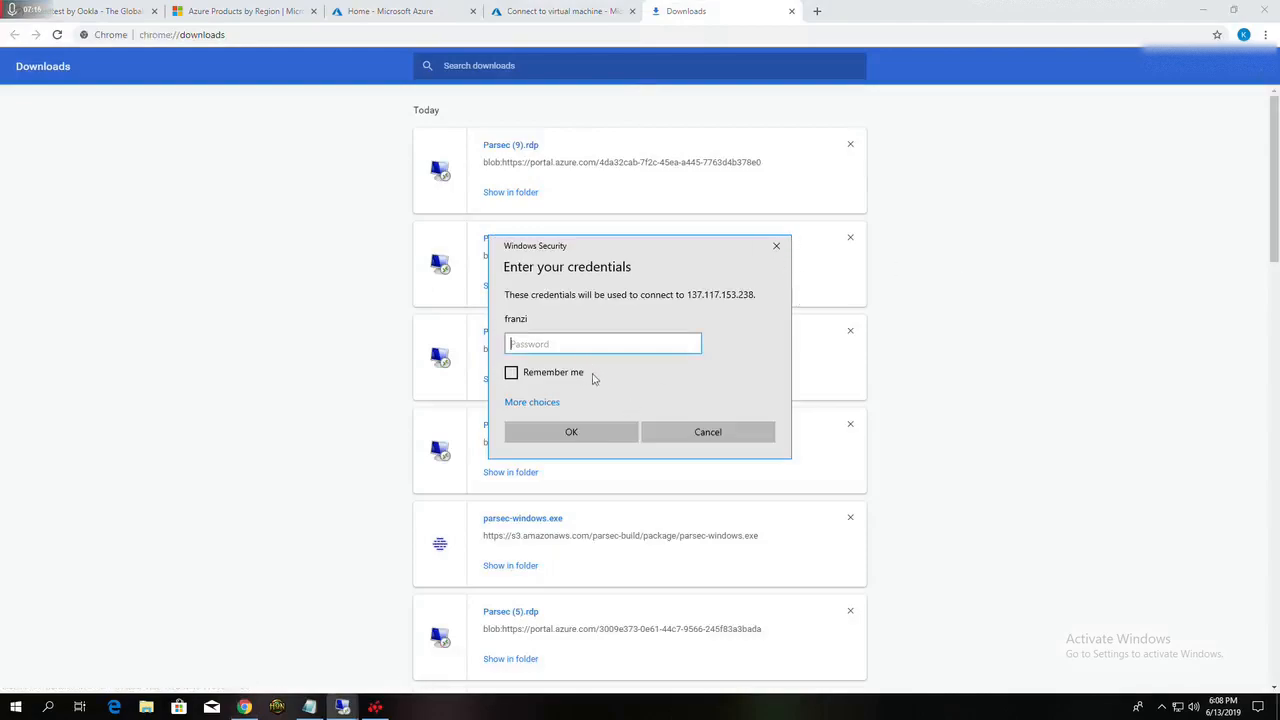
# Step: Enter the account password for the remote desktop session, remember the credentials, and connect
pyautogui.write('•••••••••••••••')
pyautogui.click(511, 372)
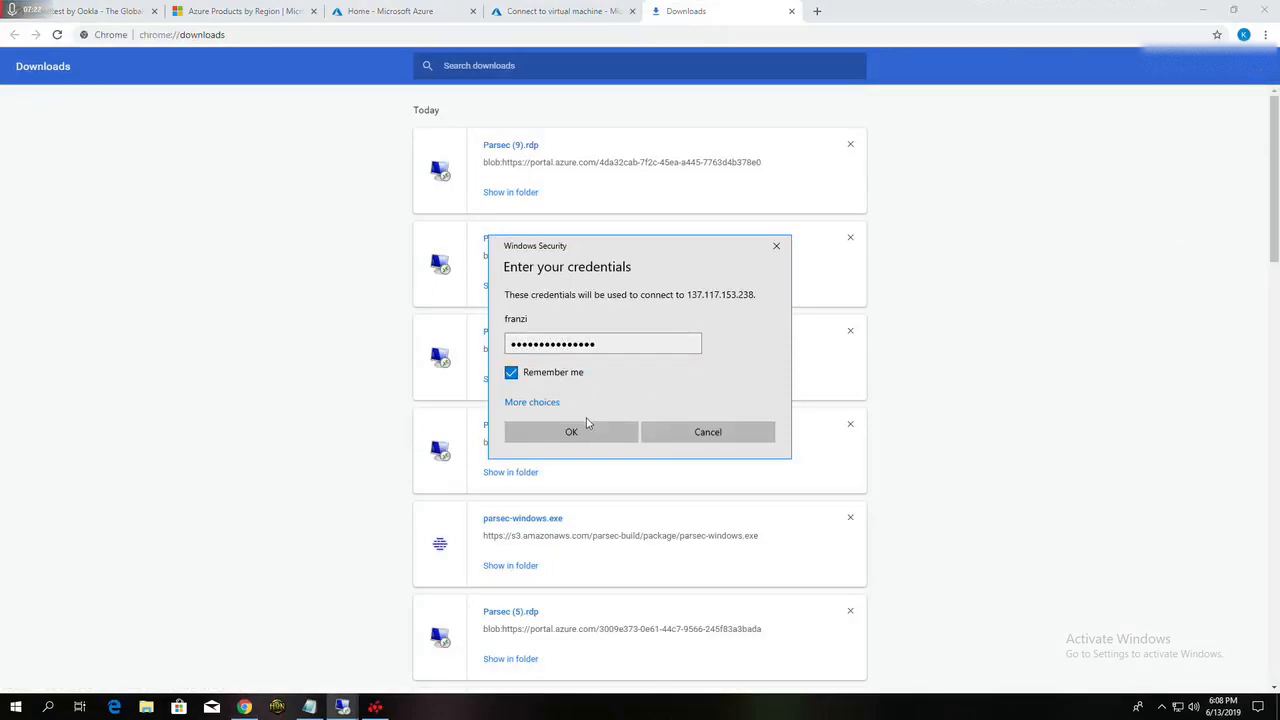
pyautogui.click(585, 430)
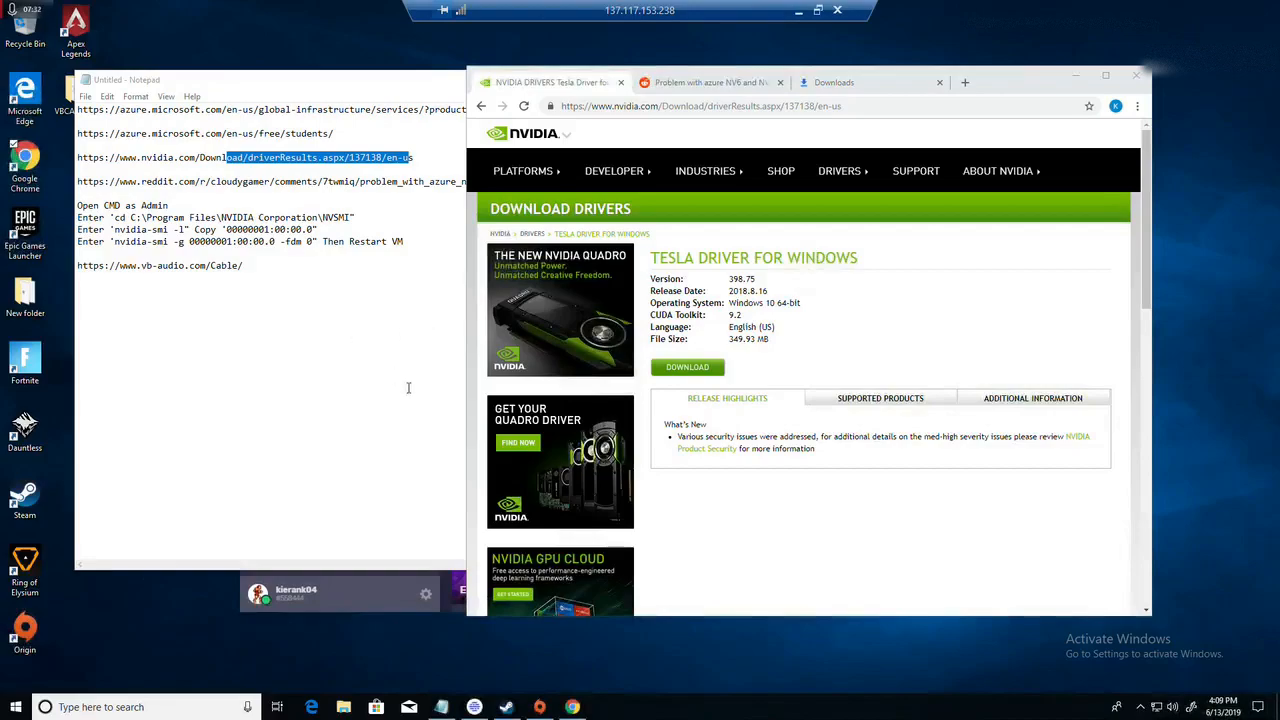
# Step: Highlight the Reddit link in the notes and read the cloudygamer thread's fix for the Azure NV6 Tesla M60 problem
pyautogui.click(301, 437)
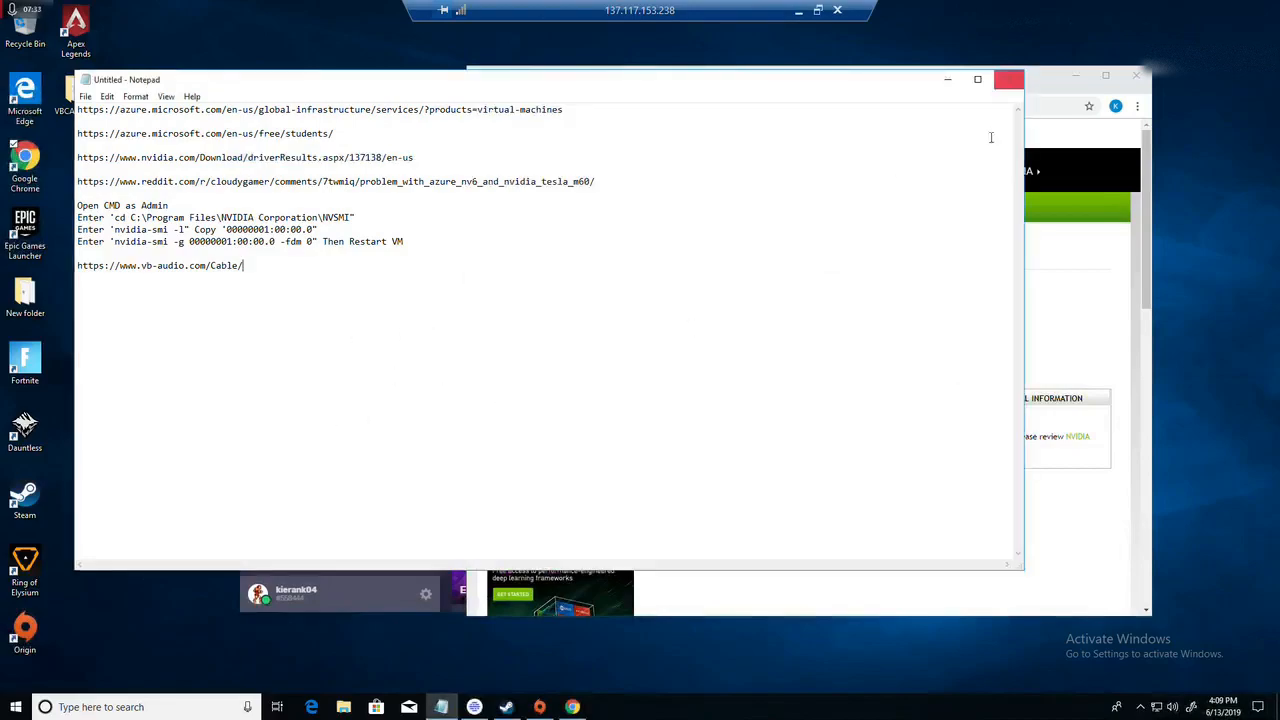
pyautogui.click(1080, 74)
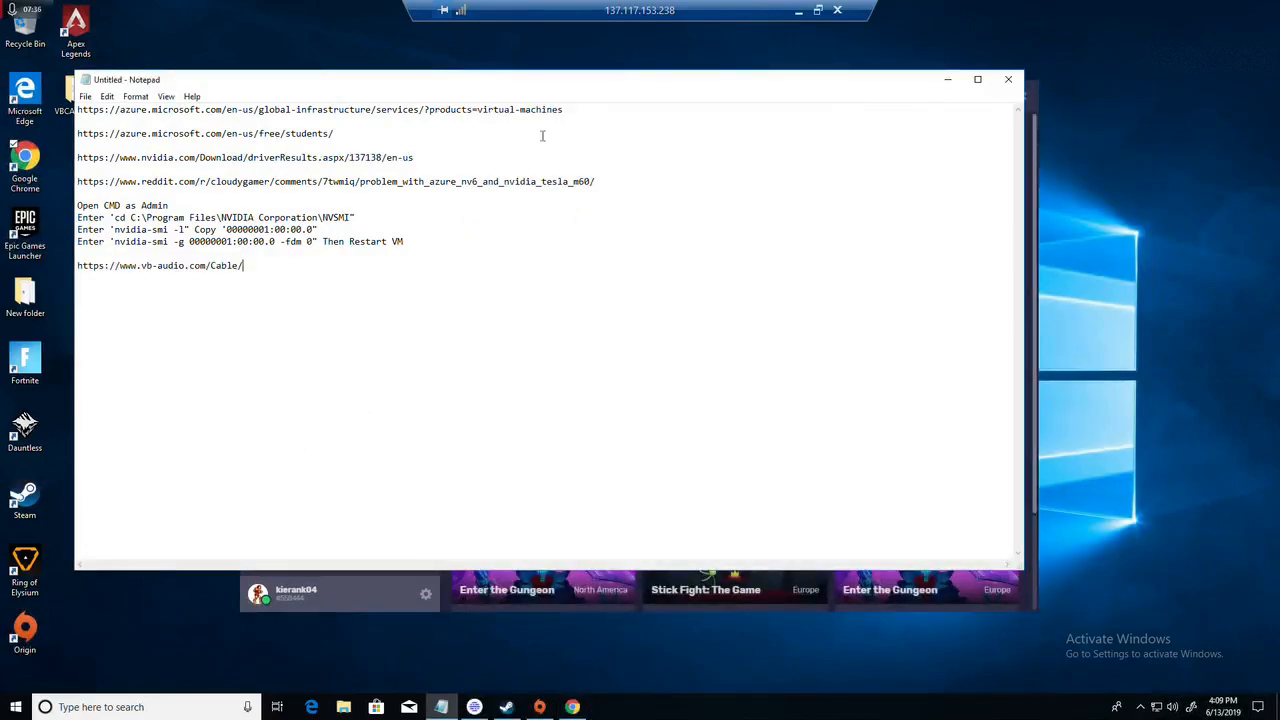
pyautogui.moveTo(597, 181); pyautogui.dragTo(105, 181)
pyautogui.click(492, 318)
pyautogui.click(572, 707)
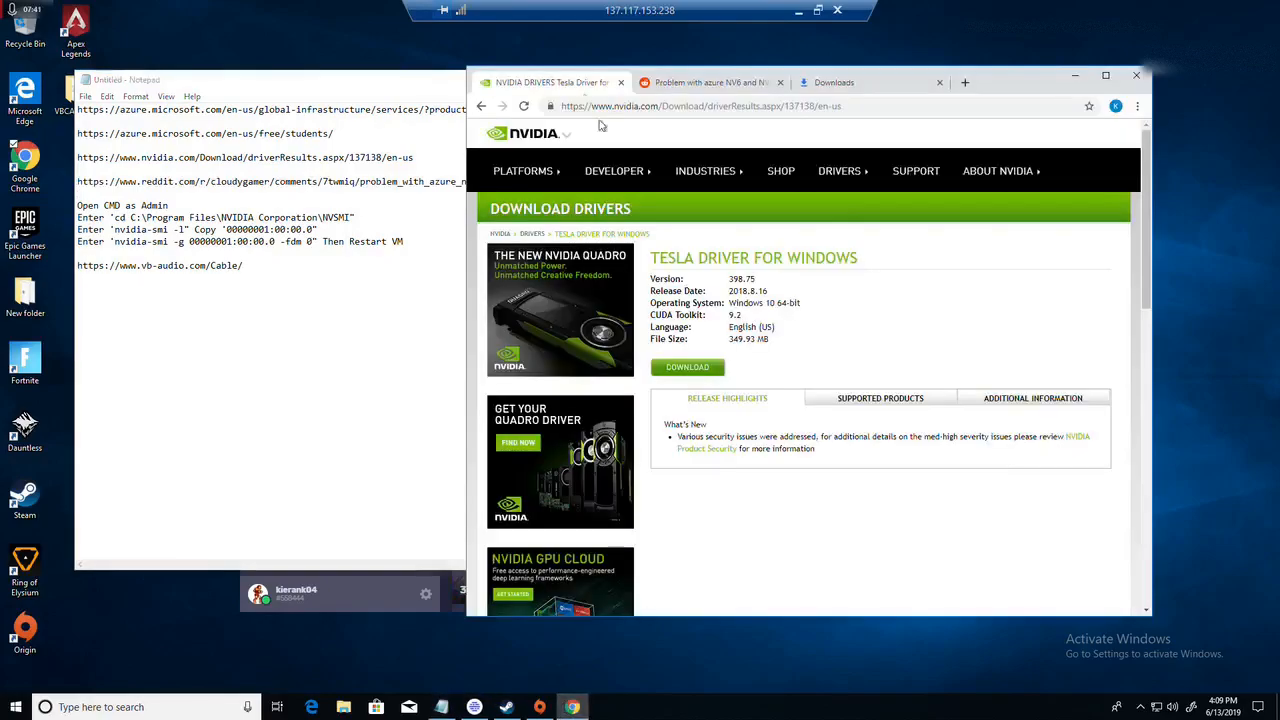
pyautogui.click(660, 84)
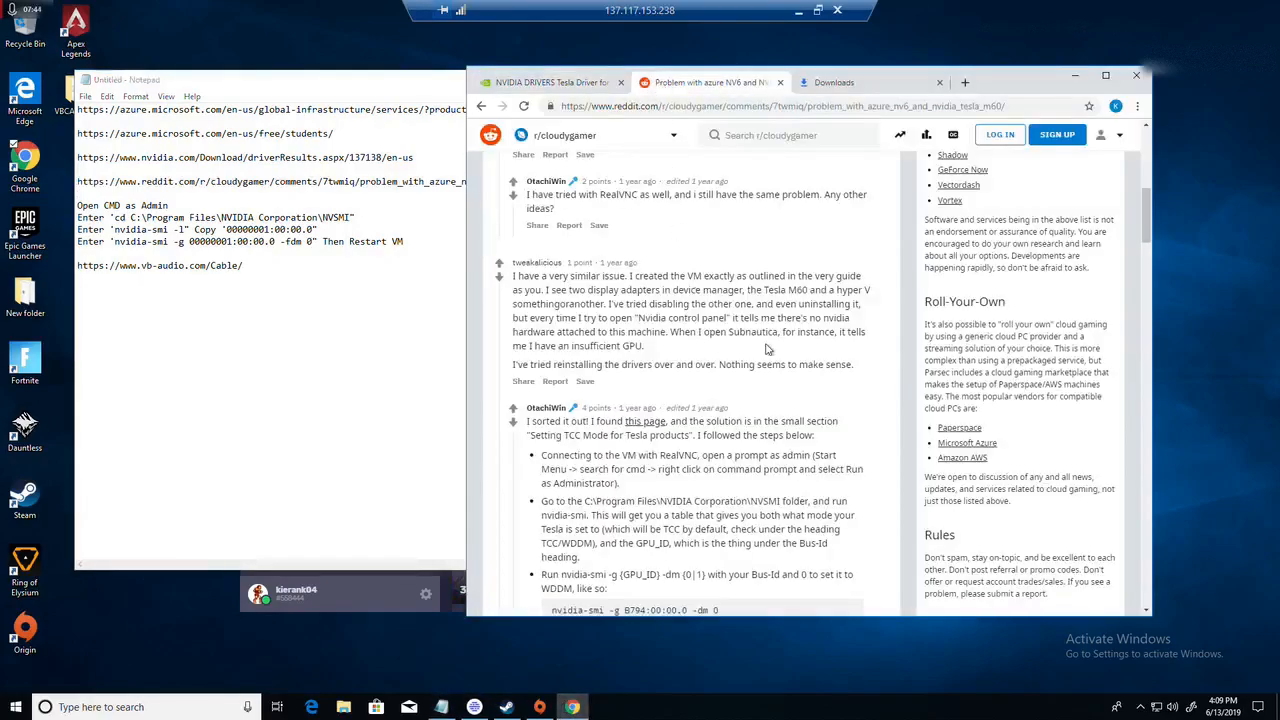
pyautogui.scroll(-1, 766, 348)
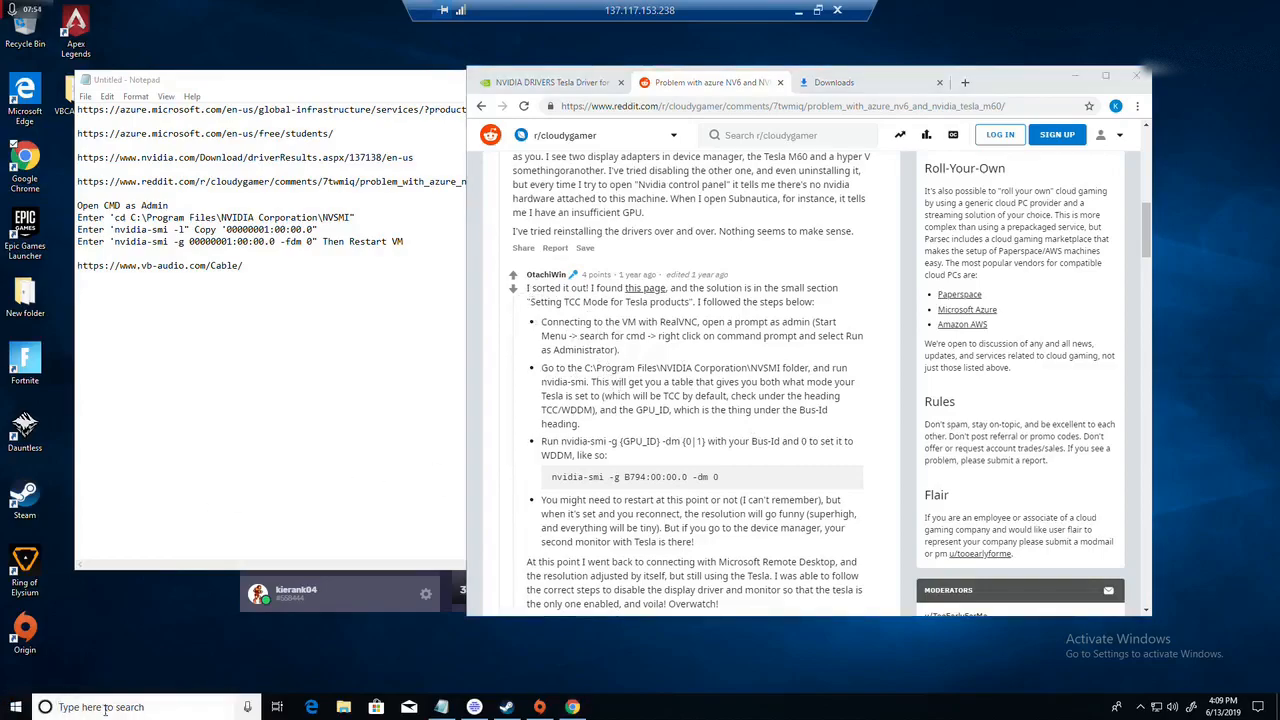
# Step: Open Command Prompt as administrator and move its window beside the notes
pyautogui.press('super')
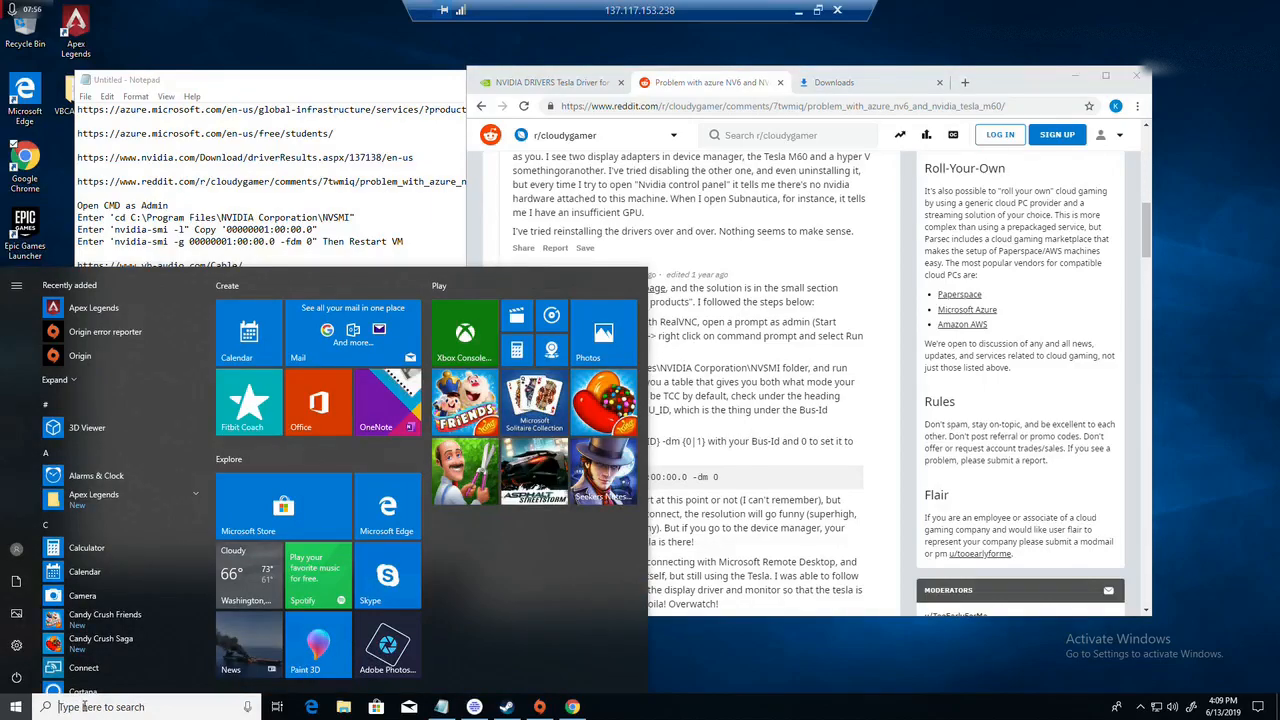
pyautogui.write('cmd')
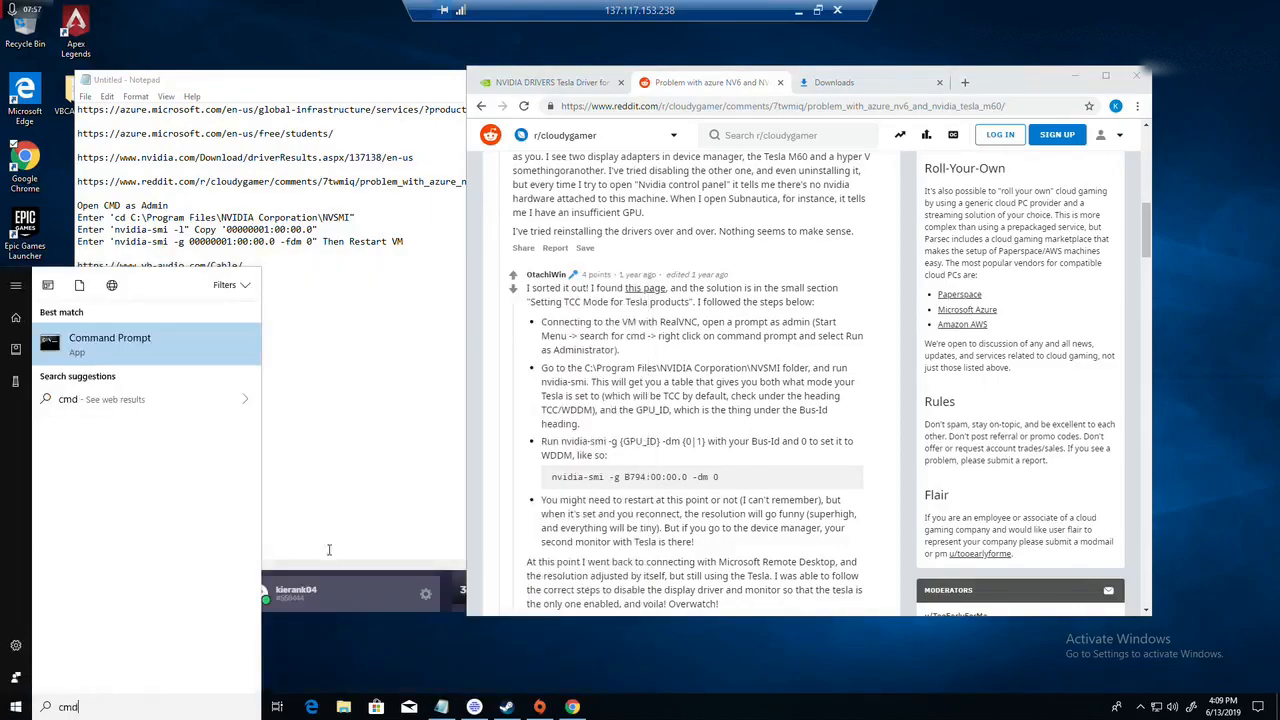
pyautogui.rightClick(110, 345)
pyautogui.click(155, 357)
pyautogui.moveTo(455, 140); pyautogui.dragTo(874, 95)
# Step: Copy "cd C:\Program Files\NVIDIA Corporation\NVSMI" from the notes and run it in Command Prompt
pyautogui.moveTo(352, 217); pyautogui.dragTo(115, 218)
pyautogui.hotkey('ctrl', 'c')
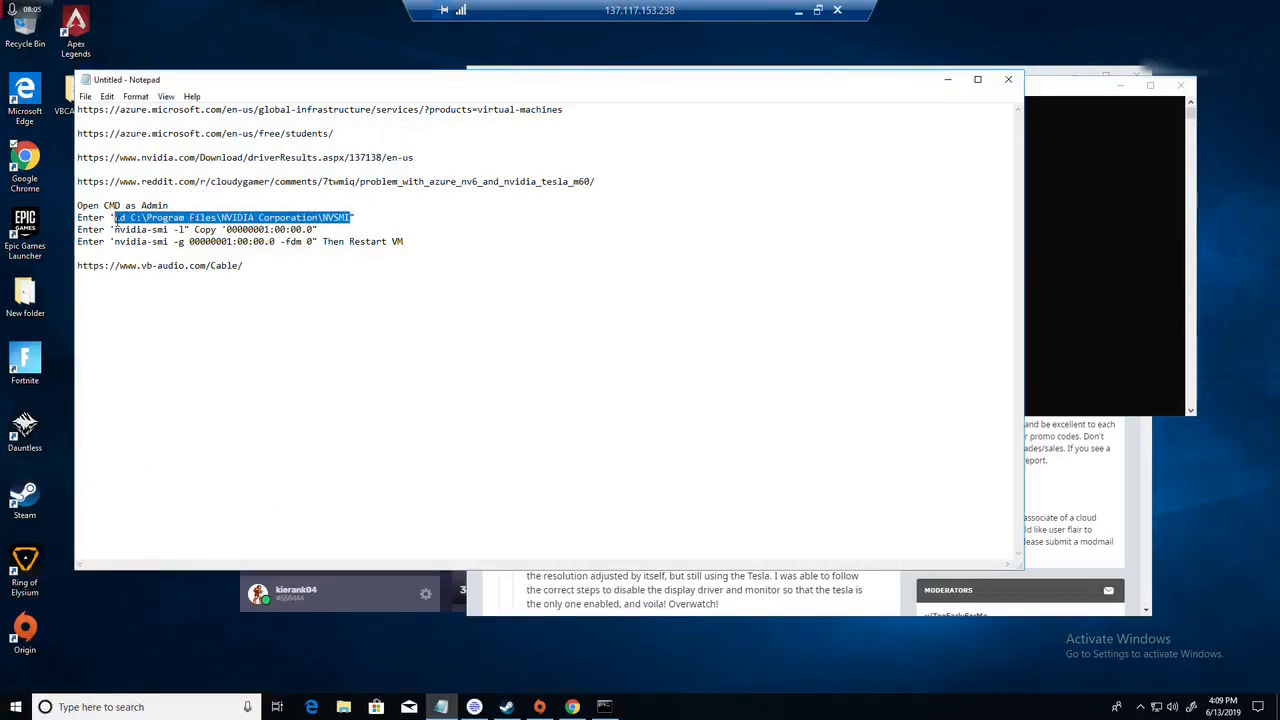
pyautogui.click(1082, 165)
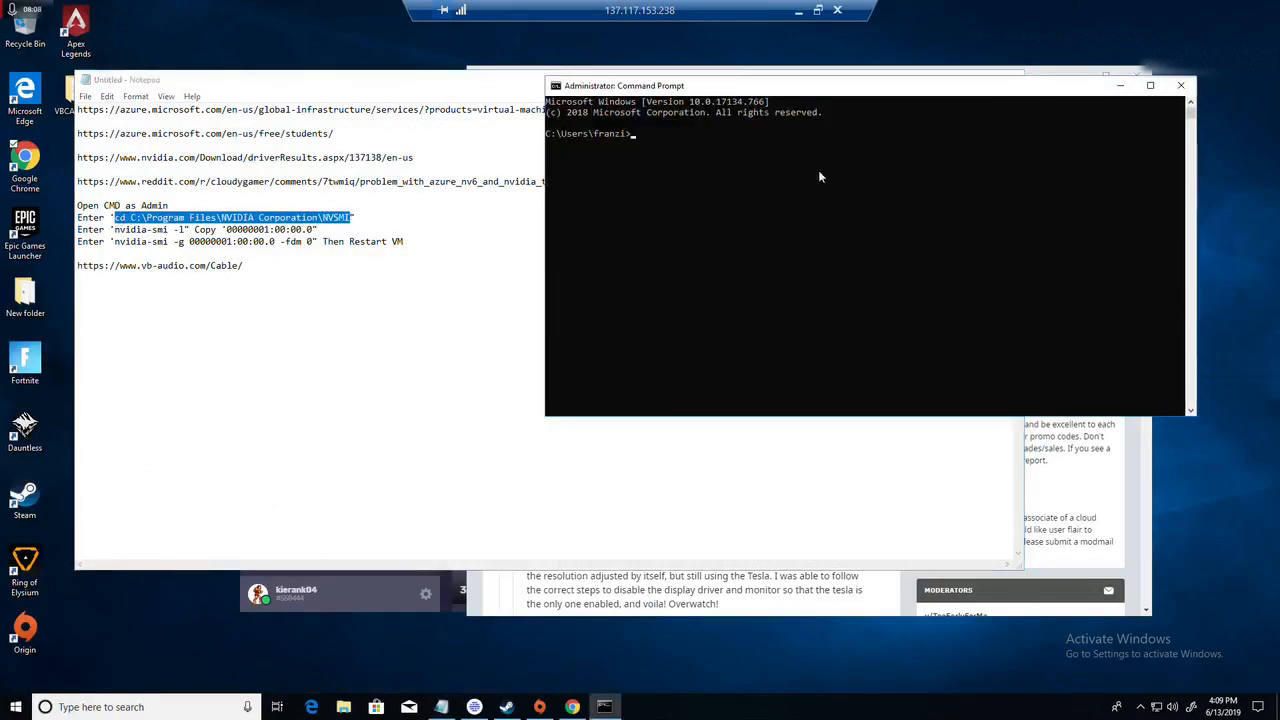
pyautogui.hotkey('ctrl', 'v')
pyautogui.press('Return')
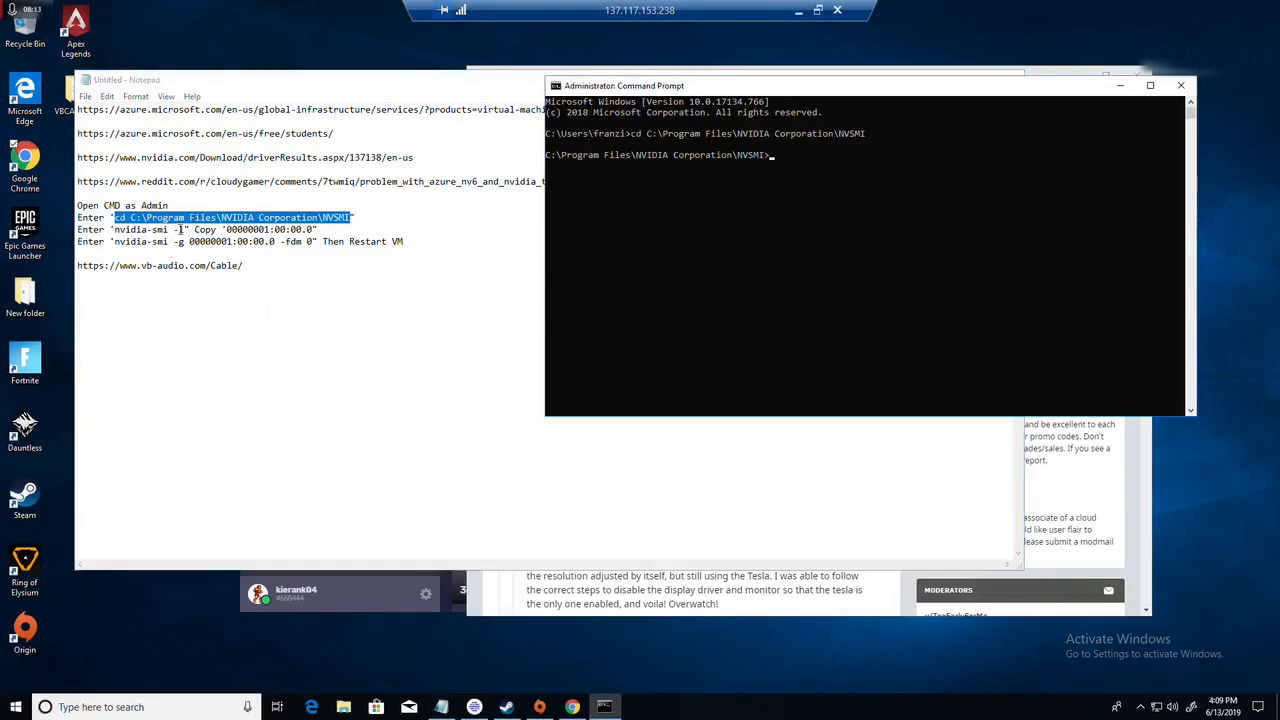
# Step: Copy "nvidia-smi -l" from the notes and run it in Command Prompt
pyautogui.moveTo(186, 229); pyautogui.dragTo(116, 229)
pyautogui.hotkey('ctrl', 'c')
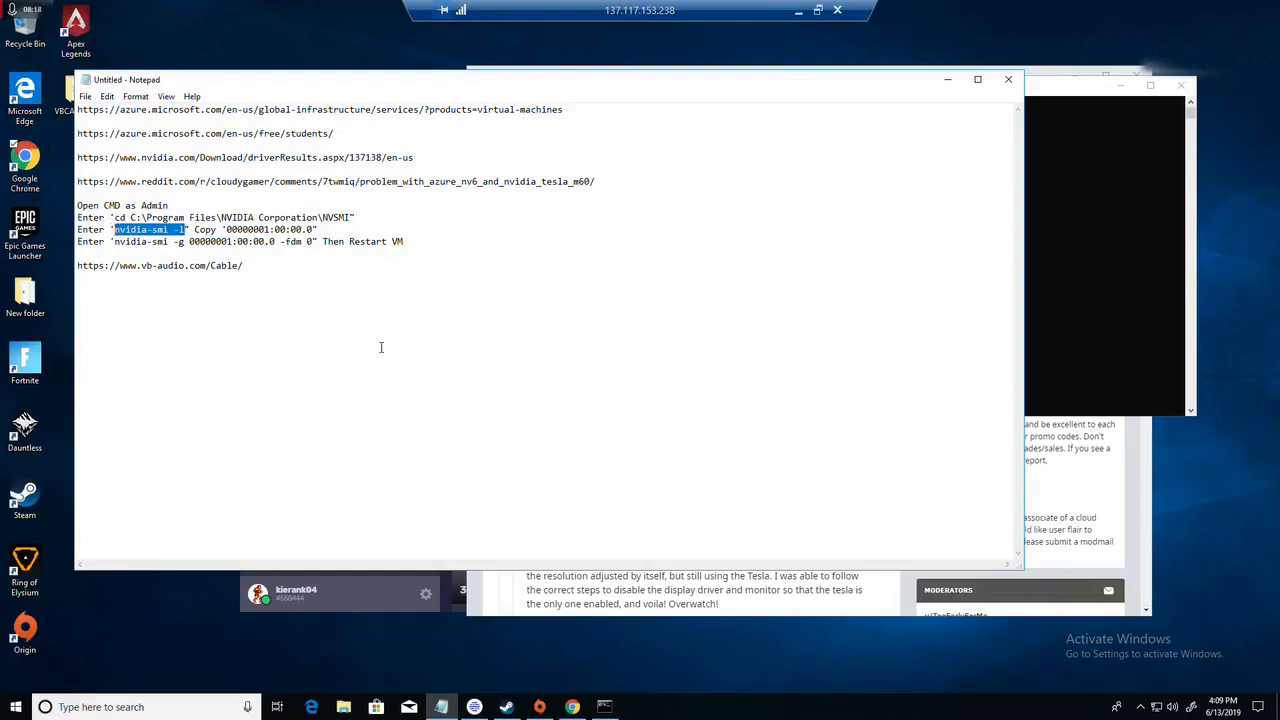
pyautogui.click(1116, 174)
pyautogui.click(782, 156)
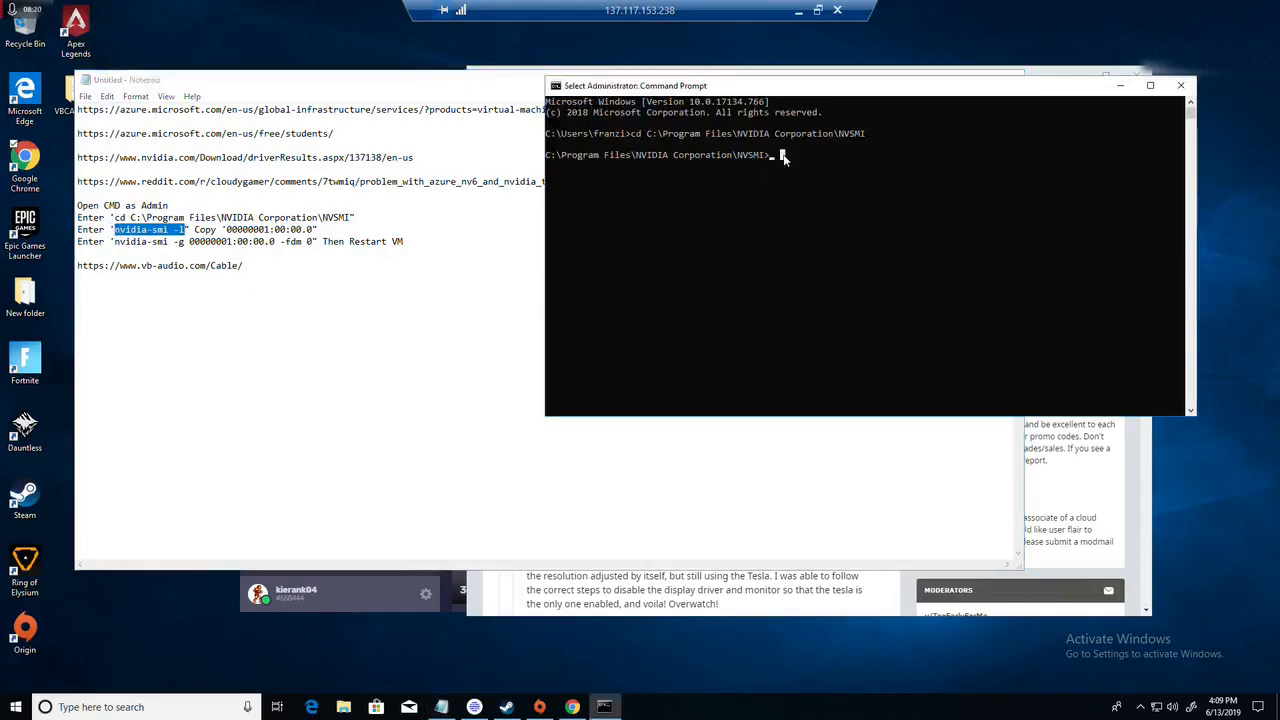
pyautogui.rightClick(780, 172)
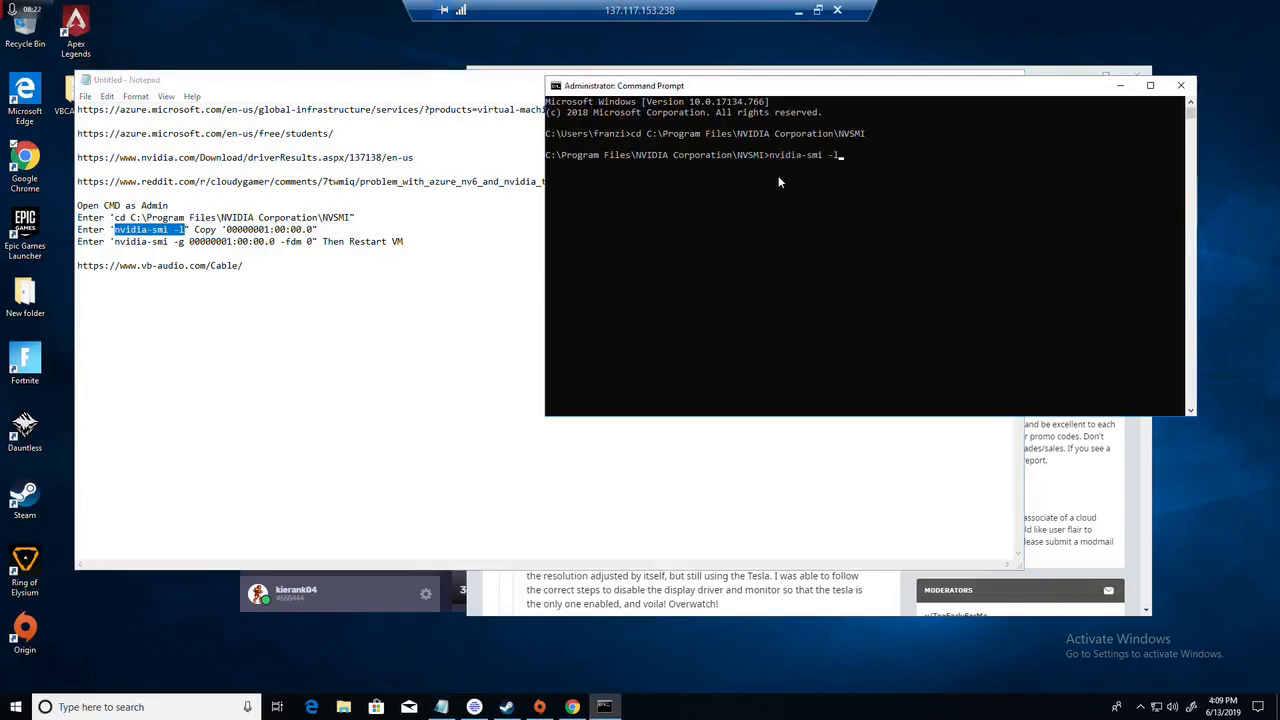
pyautogui.press('Return')
# Step: Copy the Tesla M60's Bus-Id, 00000001:00:00.0, from the nvidia-smi output and minimize that Command Prompt window
pyautogui.scroll(2, 833, 240)
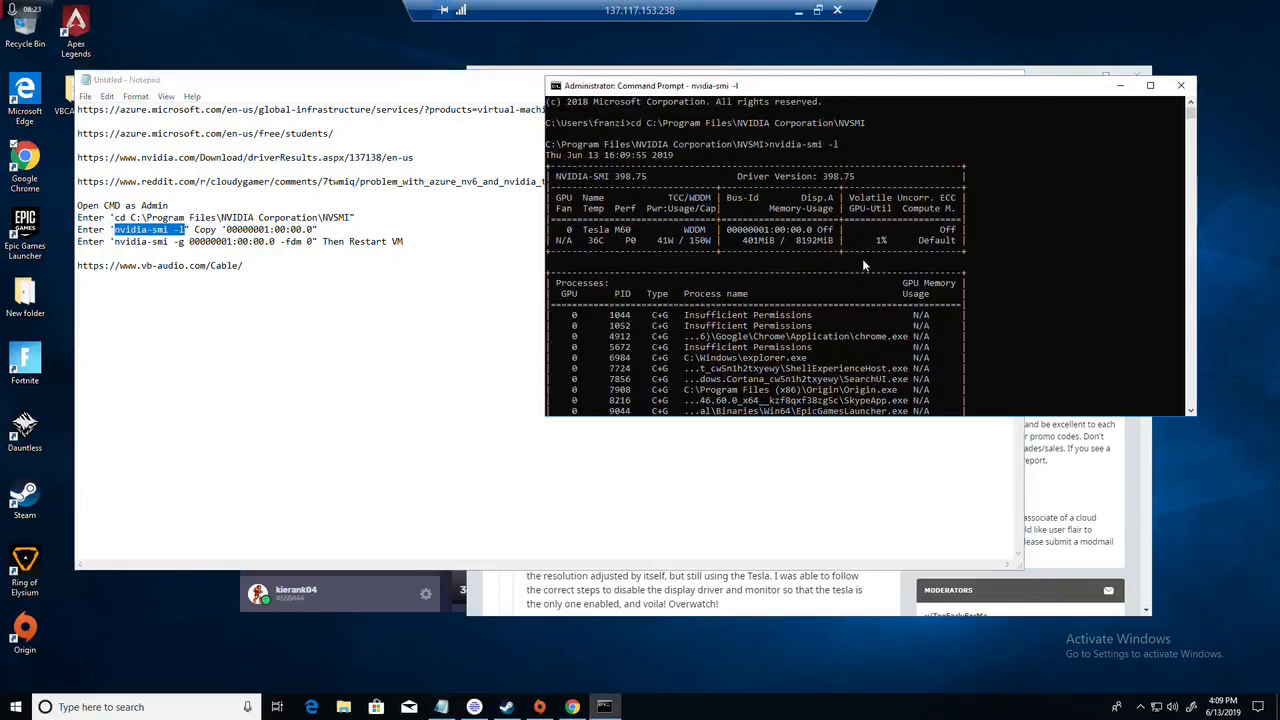
pyautogui.moveTo(726, 231); pyautogui.dragTo(811, 237)
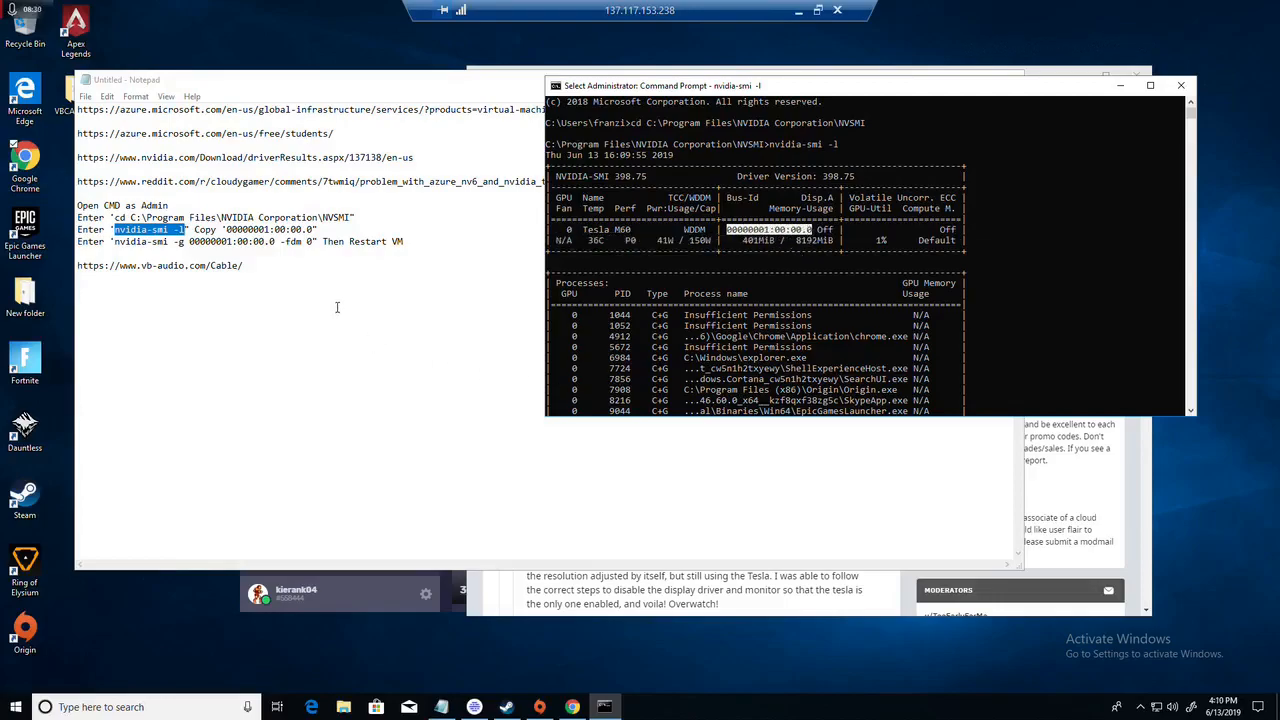
pyautogui.press('Return')
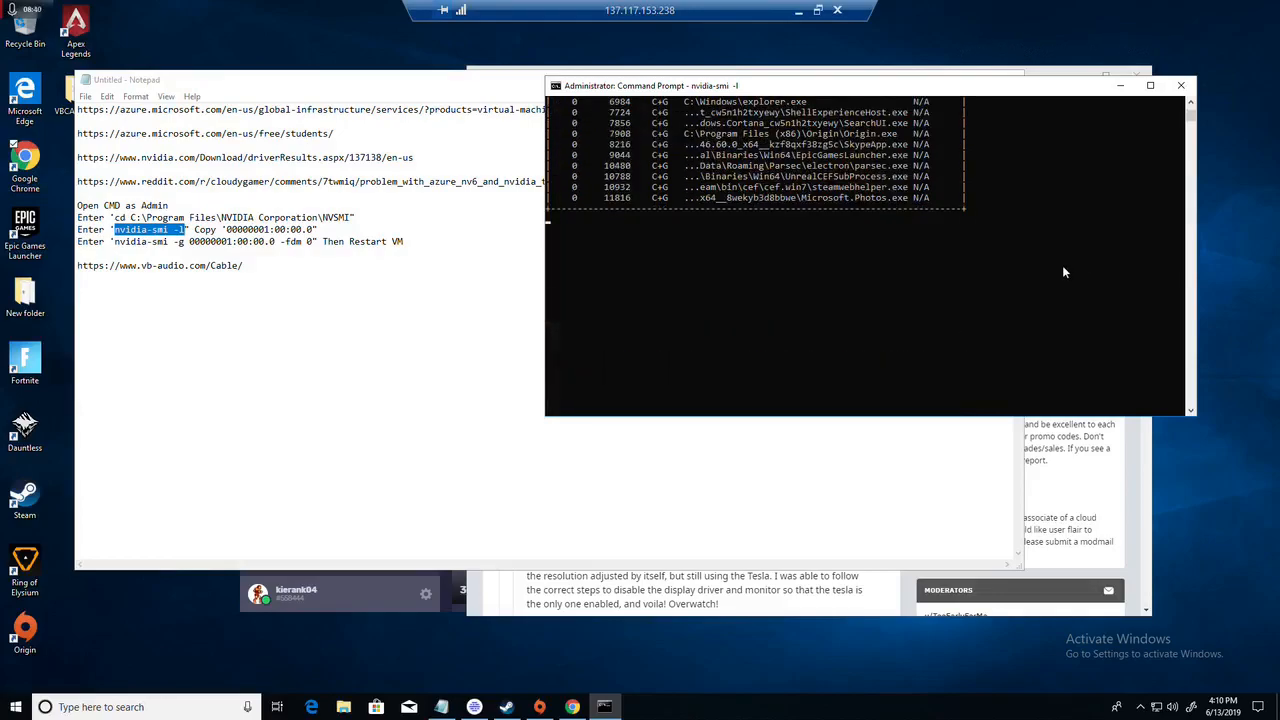
pyautogui.click(1124, 86)
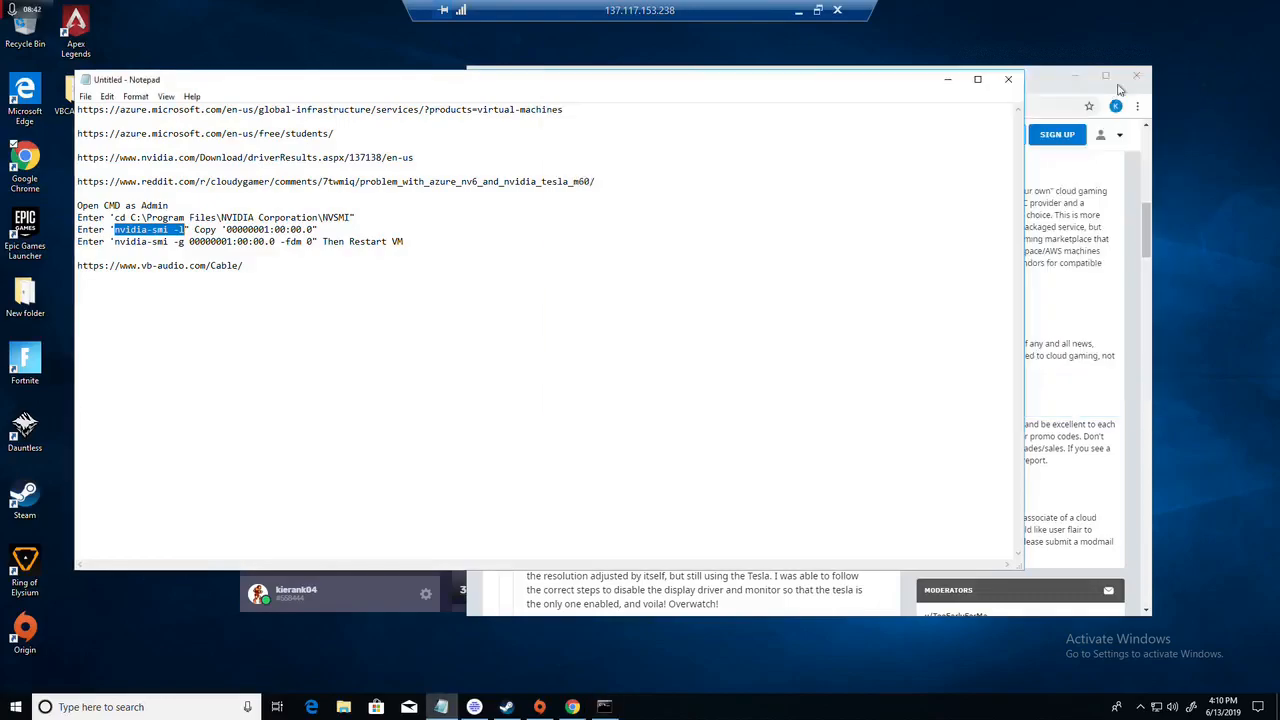
pyautogui.press('super')
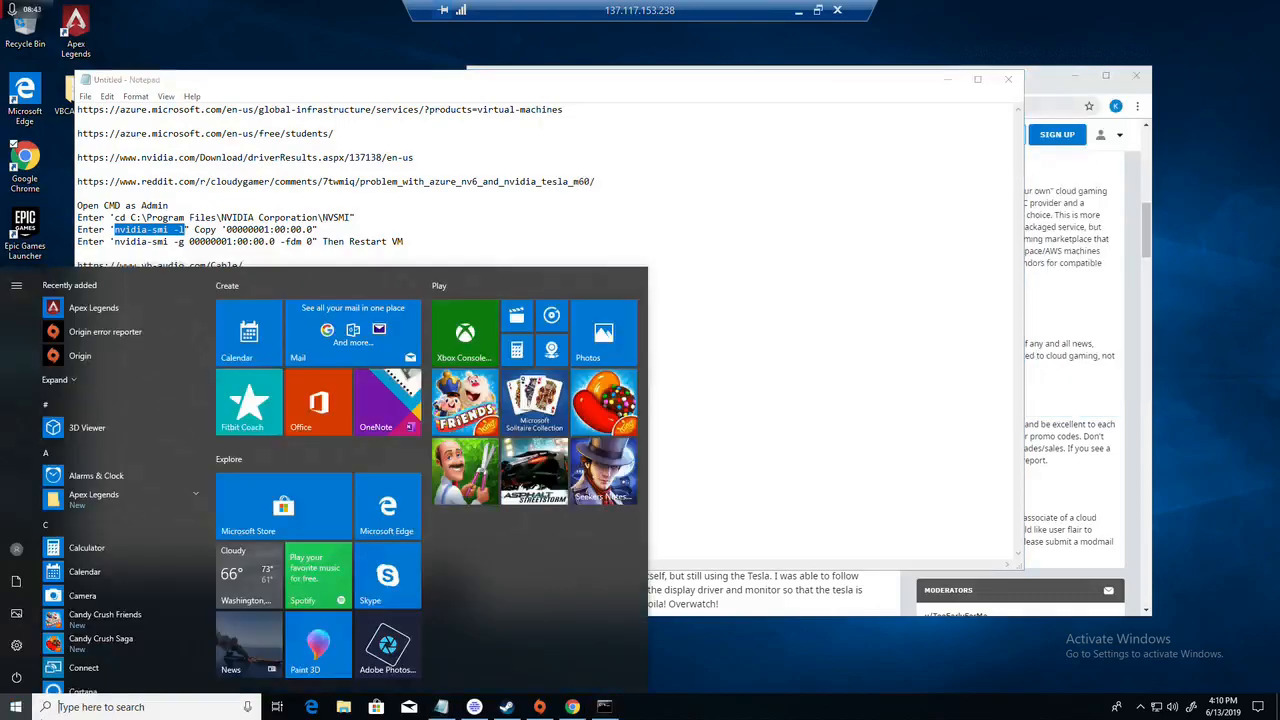
pyautogui.write('cmd')
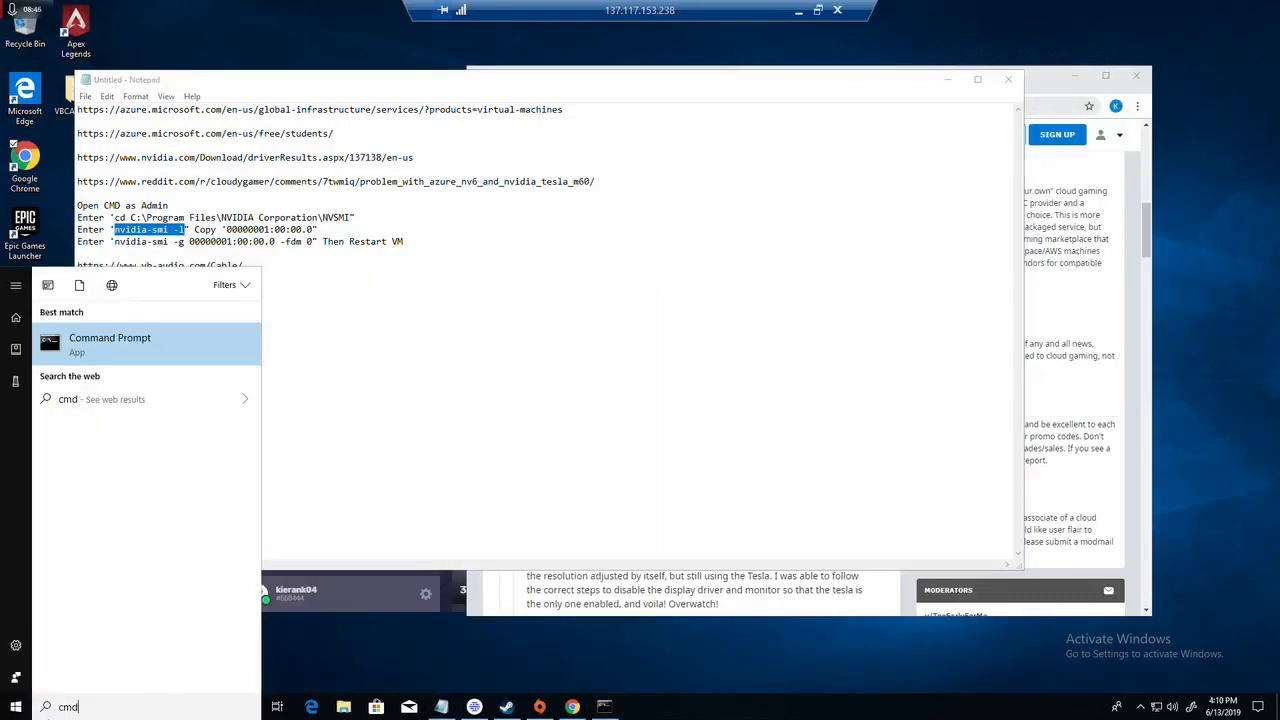
pyautogui.rightClick(113, 353)
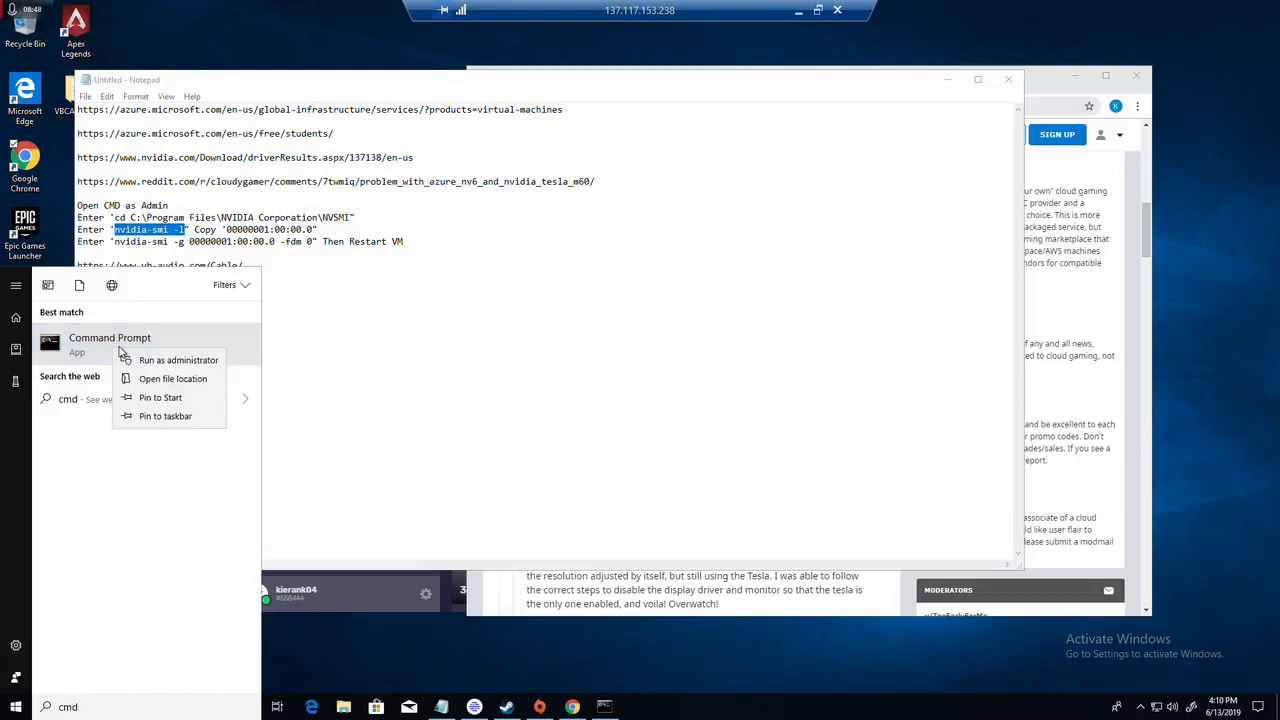
pyautogui.click(172, 378)
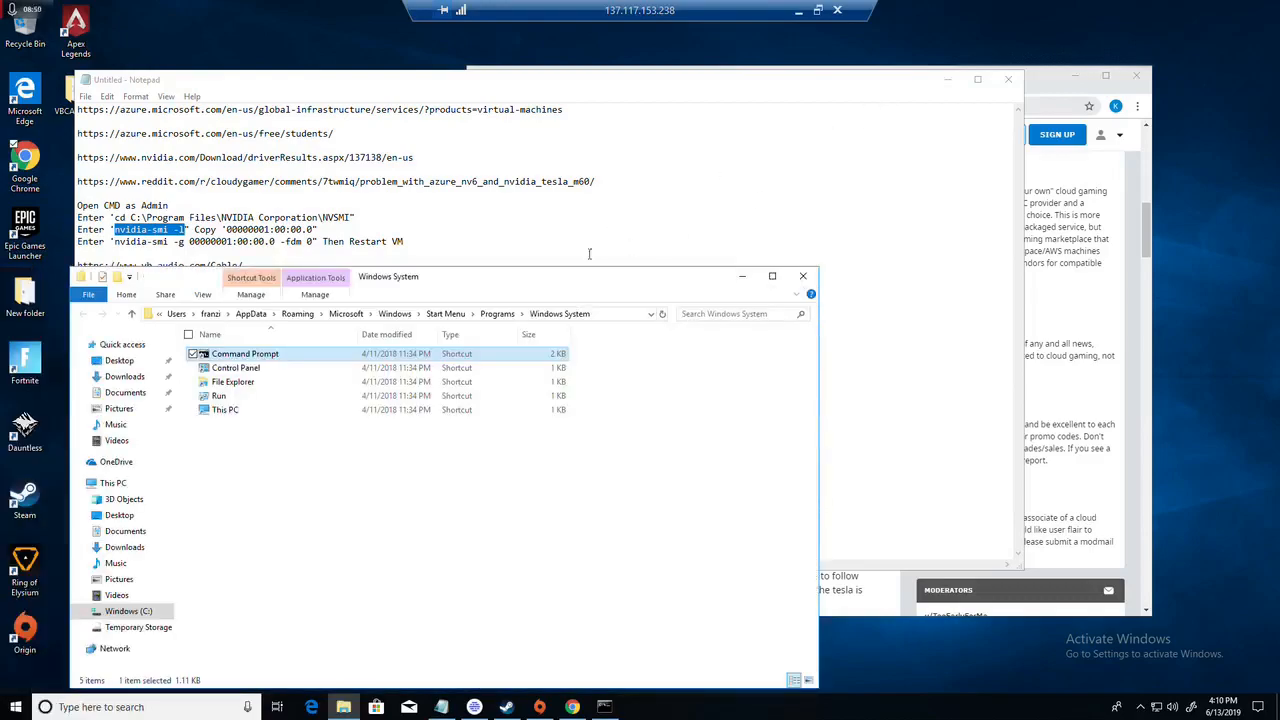
pyautogui.click(800, 278)
# Step: Open a second Command Prompt as administrator and move its window clear of the commands in the notes
pyautogui.press('super')
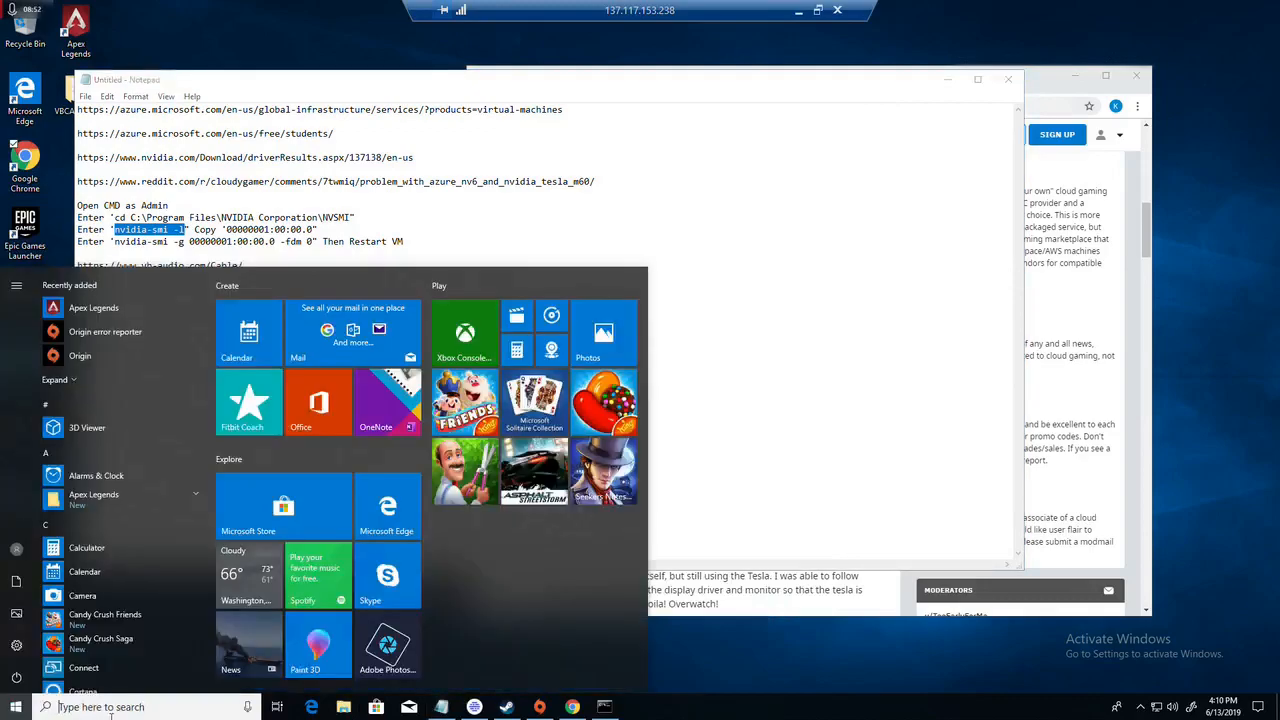
pyautogui.write('cmd')
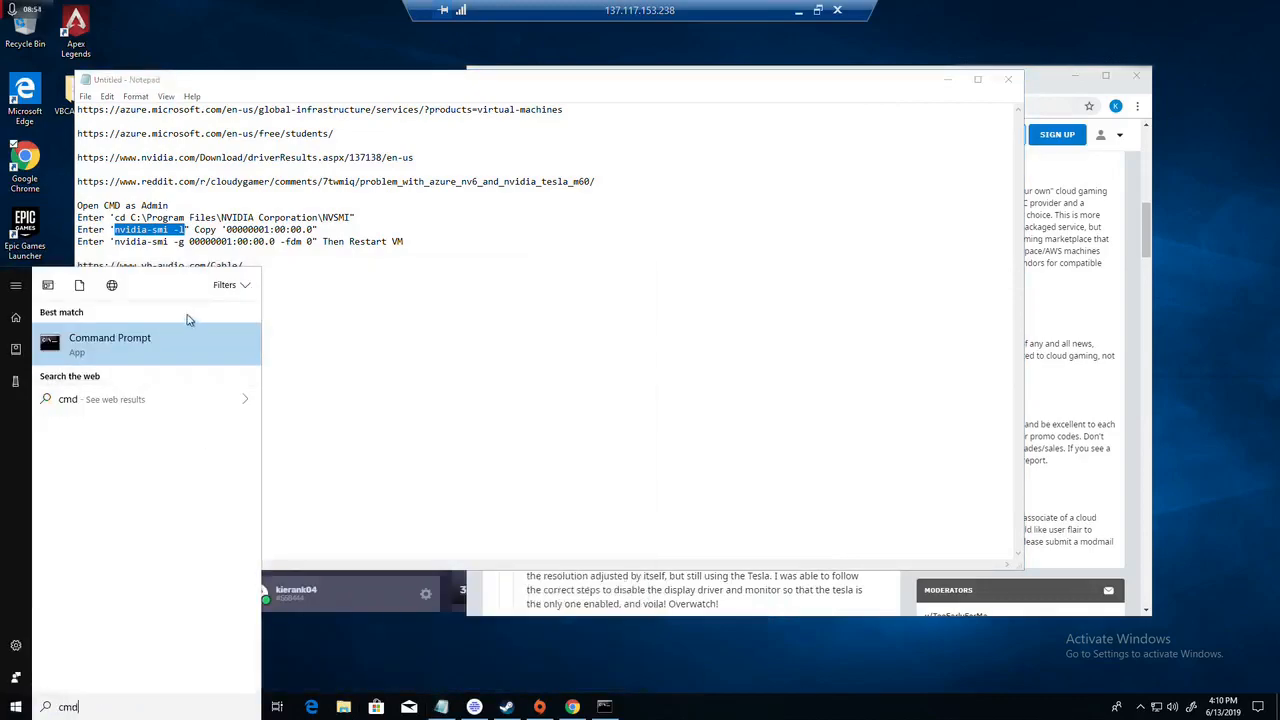
pyautogui.rightClick(163, 346)
pyautogui.click(100, 358)
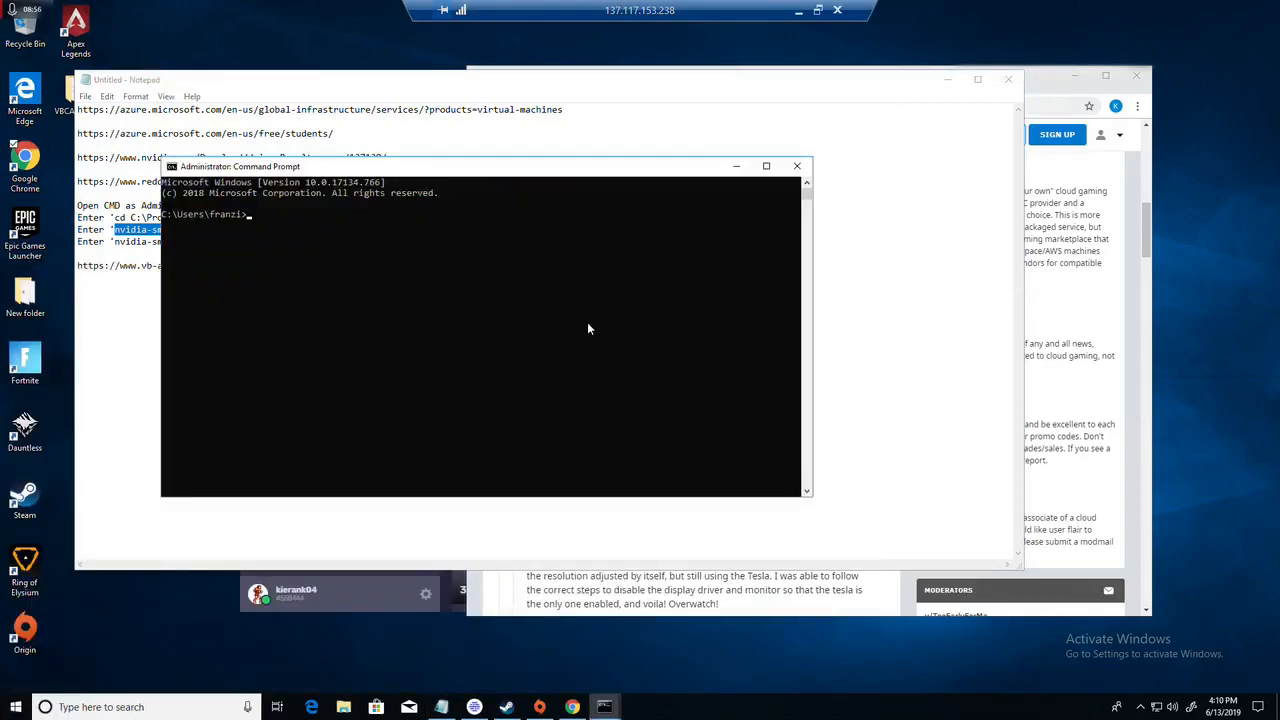
pyautogui.moveTo(445, 166); pyautogui.dragTo(928, 73)
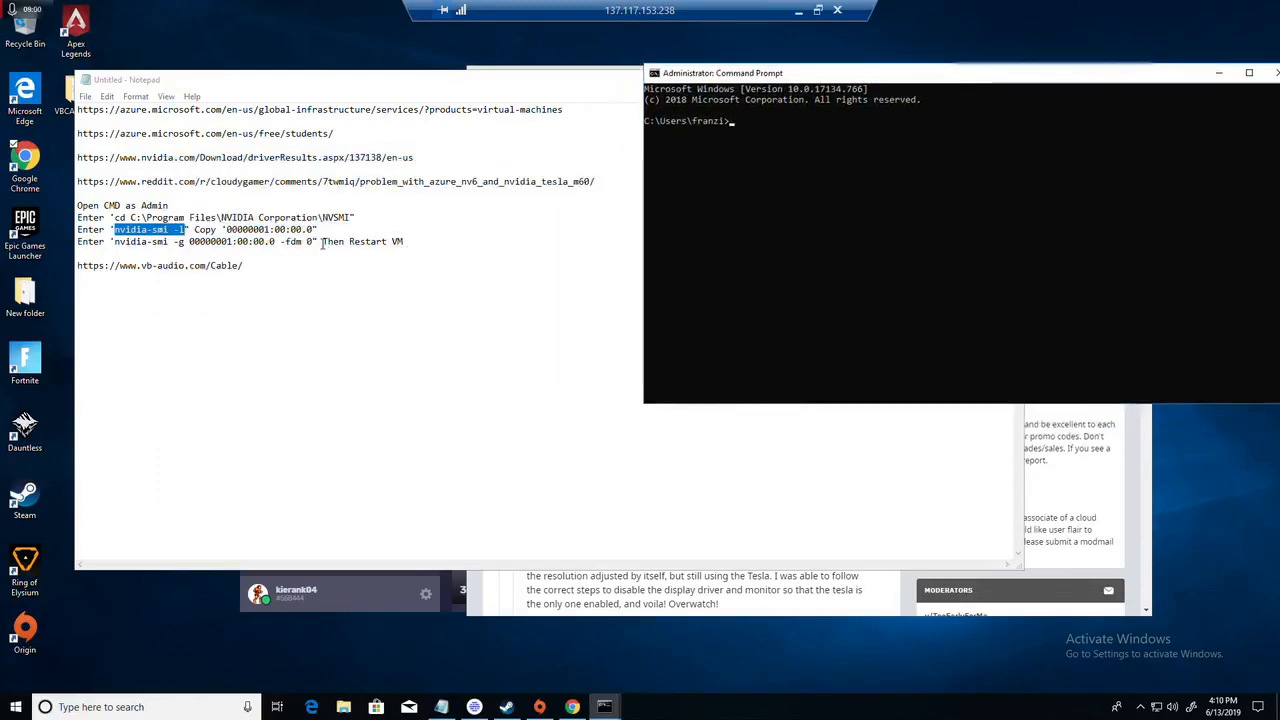
# Step: Copy "nvidia-smi -g 00000001:00:00.0 -fdm 0" from the notes and try to run it in the new Command Prompt
pyautogui.moveTo(312, 241); pyautogui.dragTo(404, 241)
pyautogui.moveTo(177, 244); pyautogui.dragTo(114, 246)
pyautogui.hotkey('ctrl', 'c')
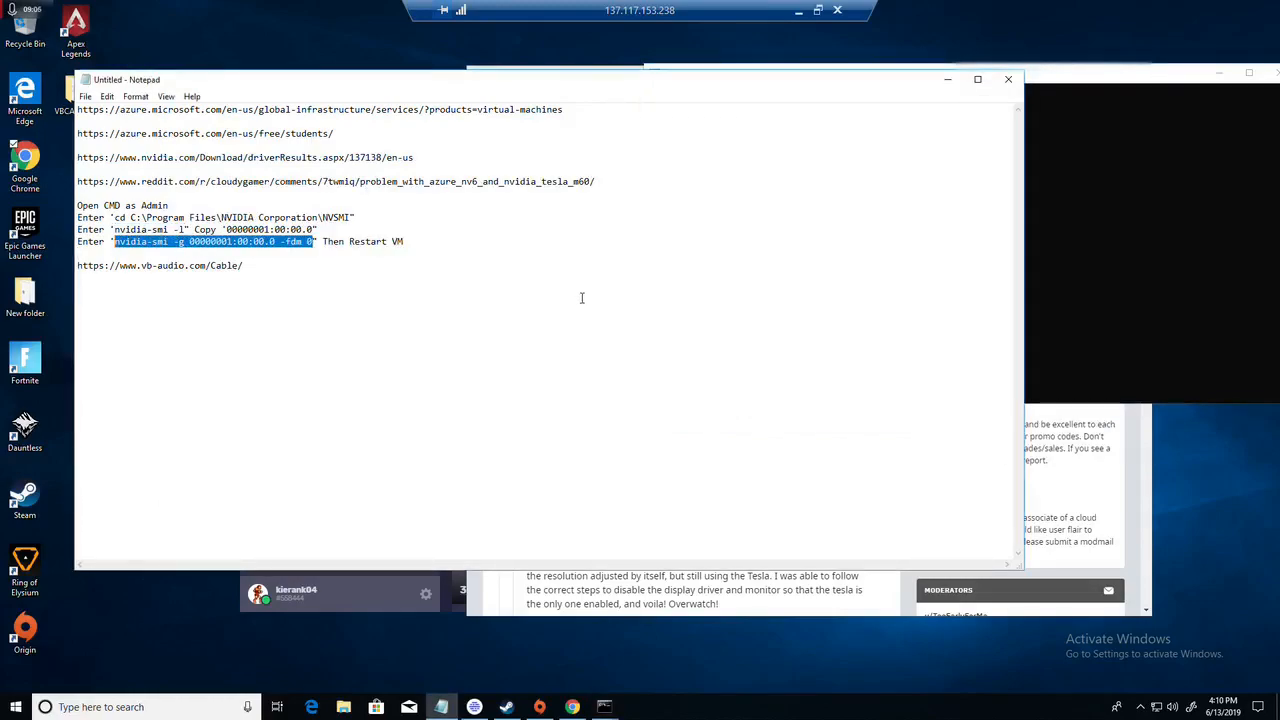
pyautogui.click(1092, 87)
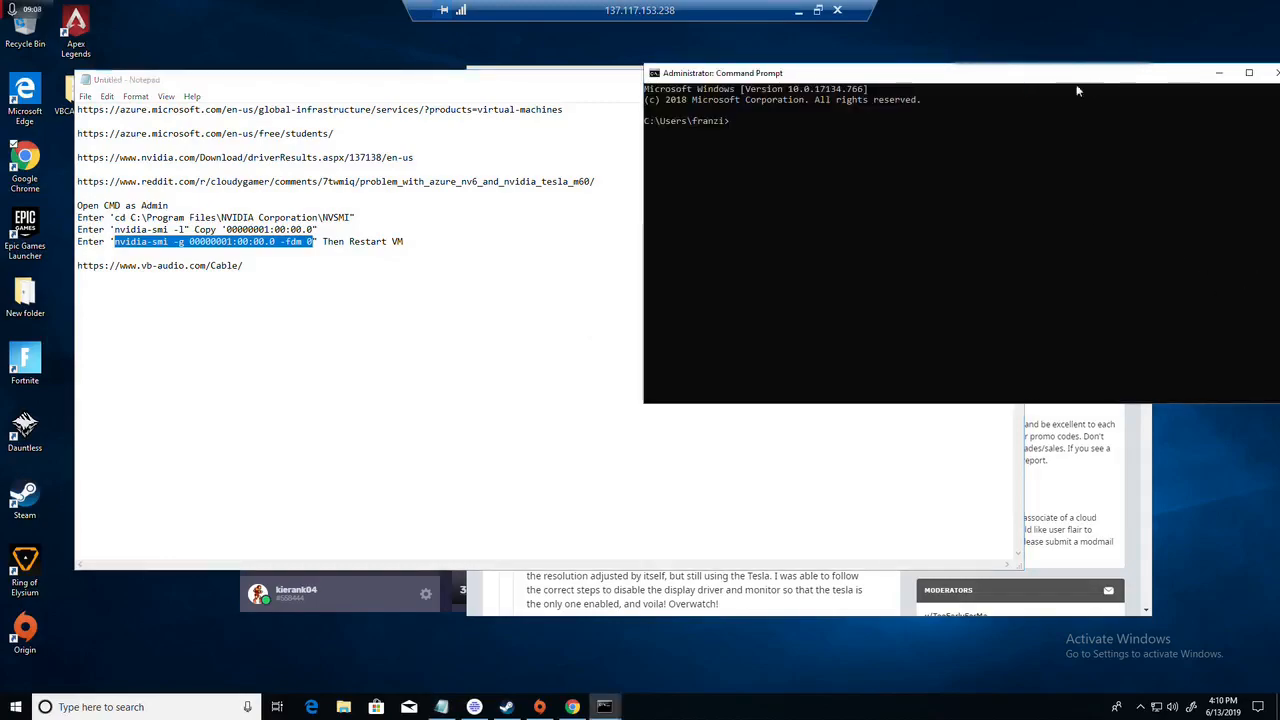
pyautogui.rightClick(715, 153)
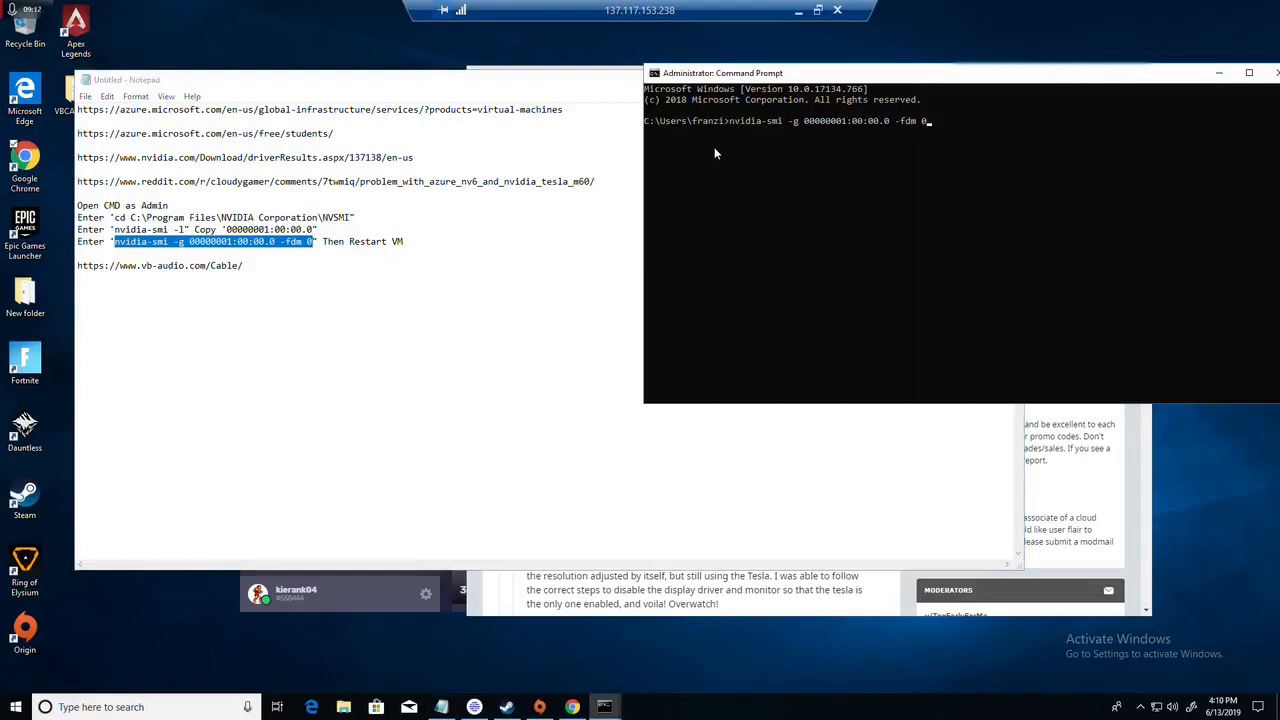
pyautogui.press('Return')
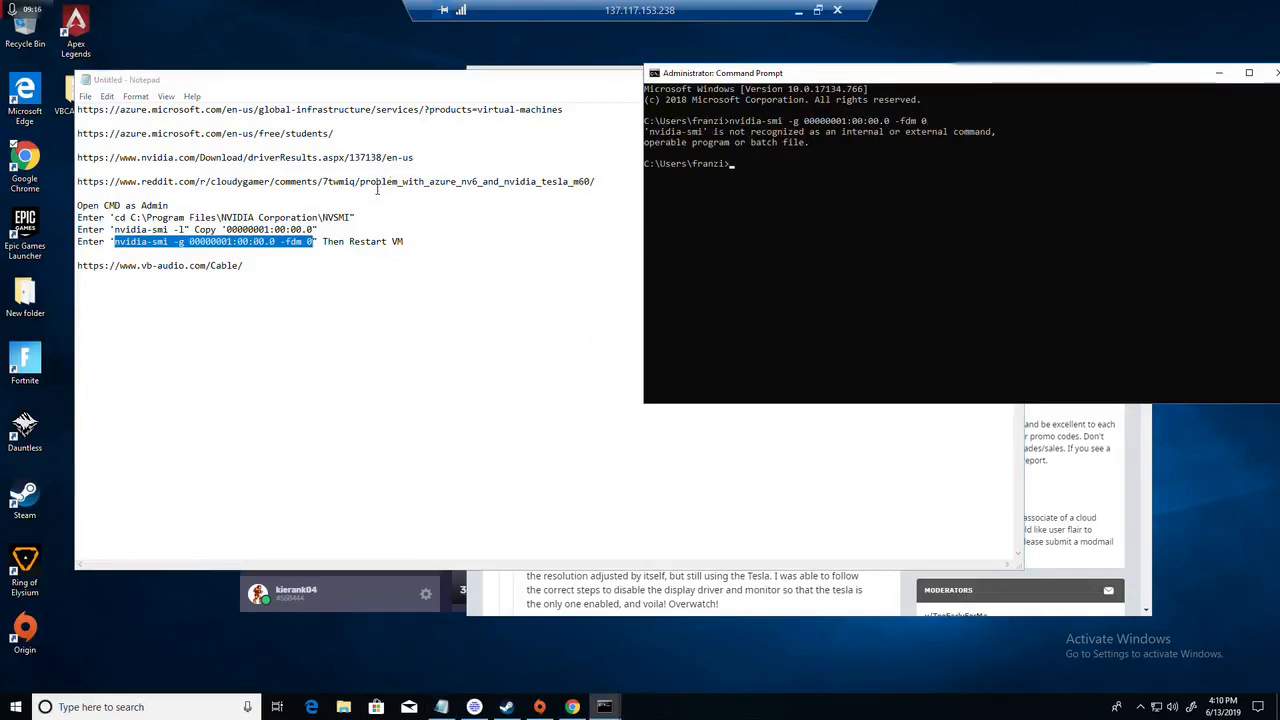
# Step: Copy "cd C:\Program Files\NVIDIA Corporation\NVSMI" from the notes and run it in the second administrator Command Prompt
pyautogui.moveTo(352, 217); pyautogui.dragTo(113, 218)
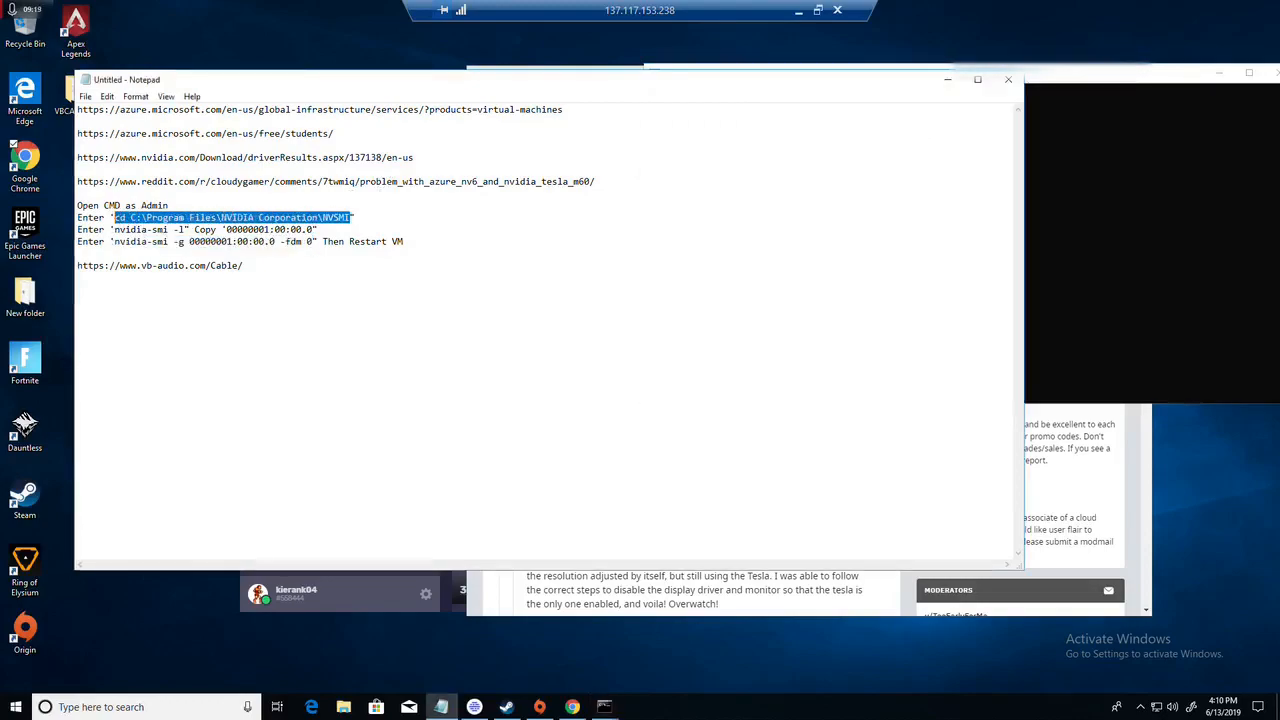
pyautogui.click(1099, 183)
pyautogui.click(738, 164)
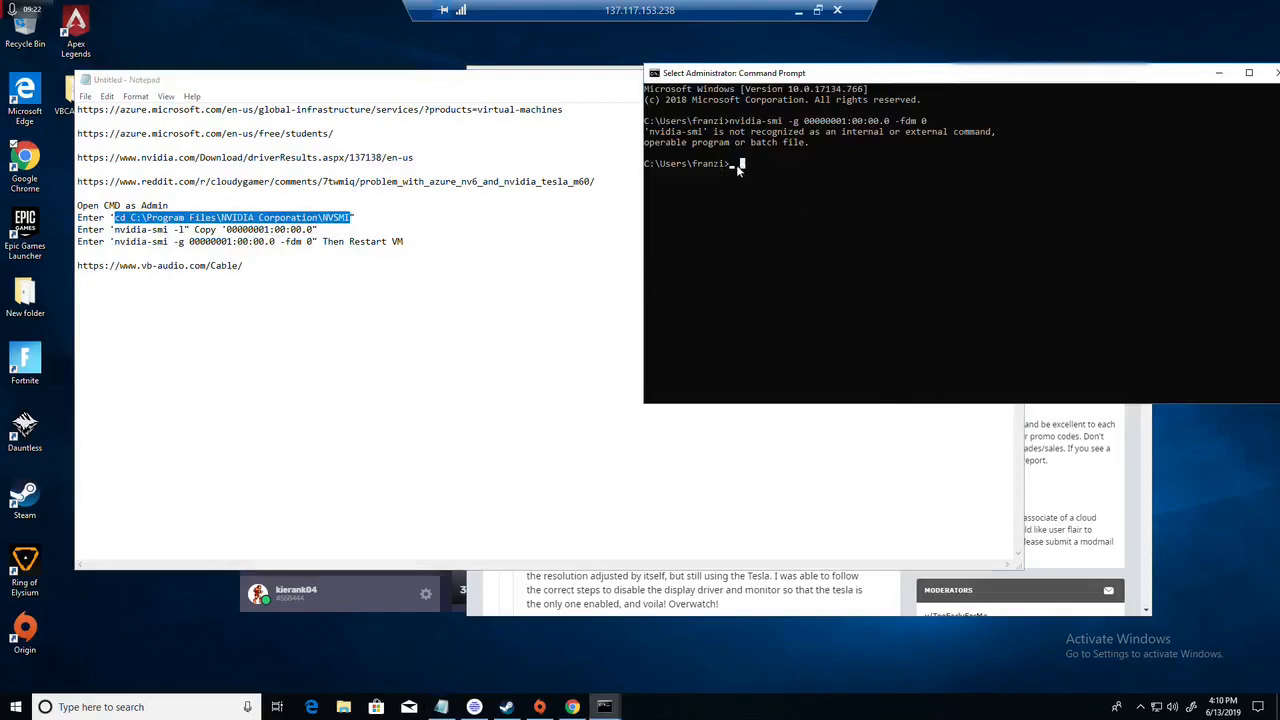
pyautogui.rightClick(730, 166)
pyautogui.press('Return')
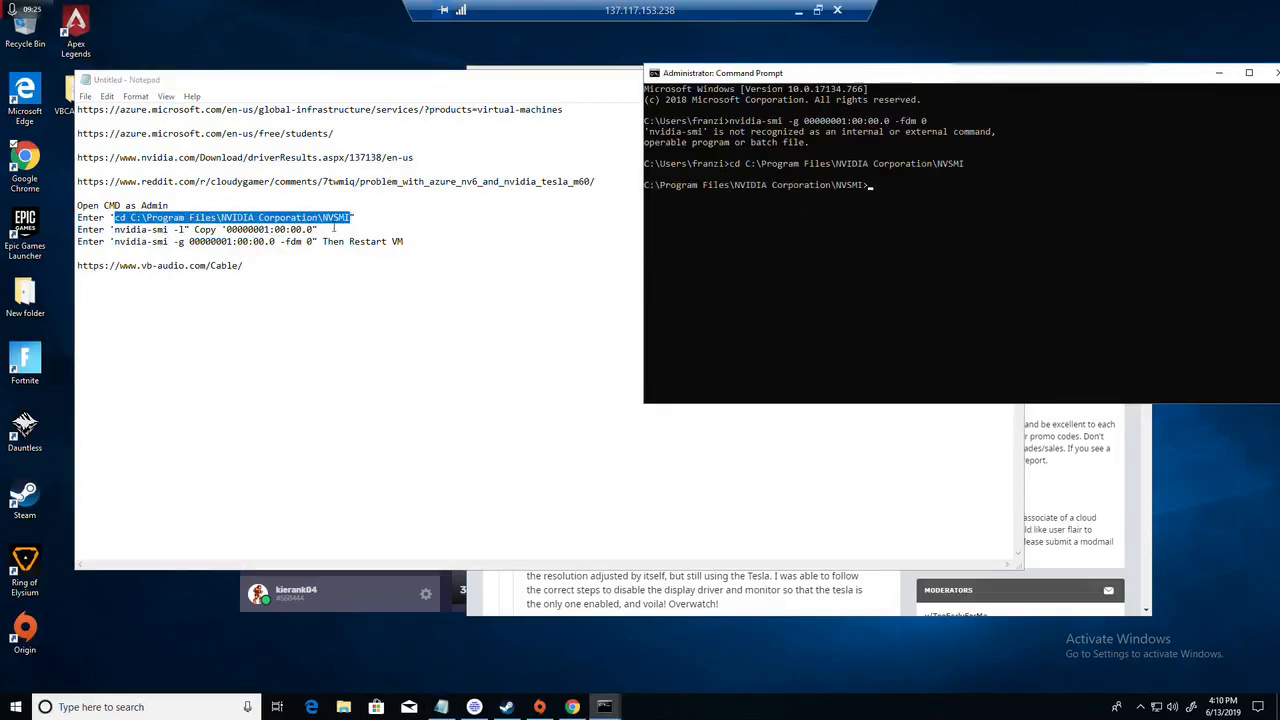
# Step: Paste "nvidia-smi -g 00000001:00:00.0 -fdm 0" from the notes at the NVSMI prompt, and close that Command Prompt without running it
pyautogui.moveTo(311, 243); pyautogui.dragTo(121, 247)
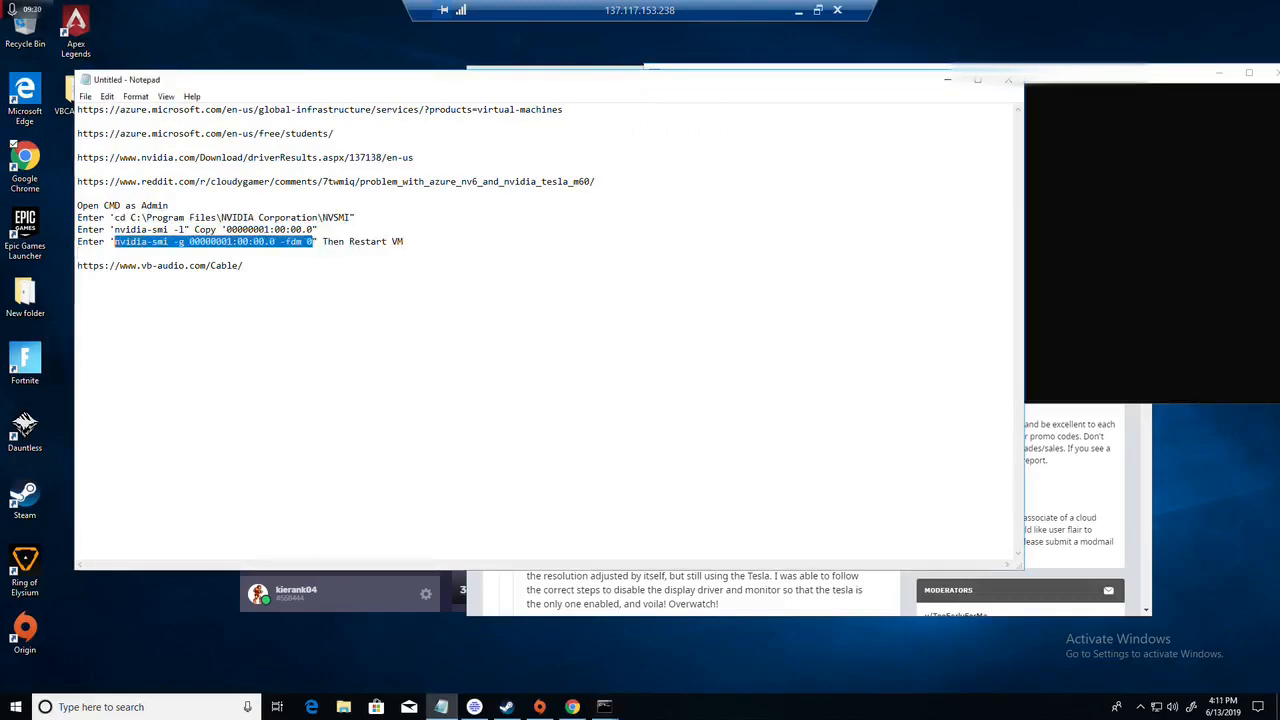
pyautogui.click(1117, 201)
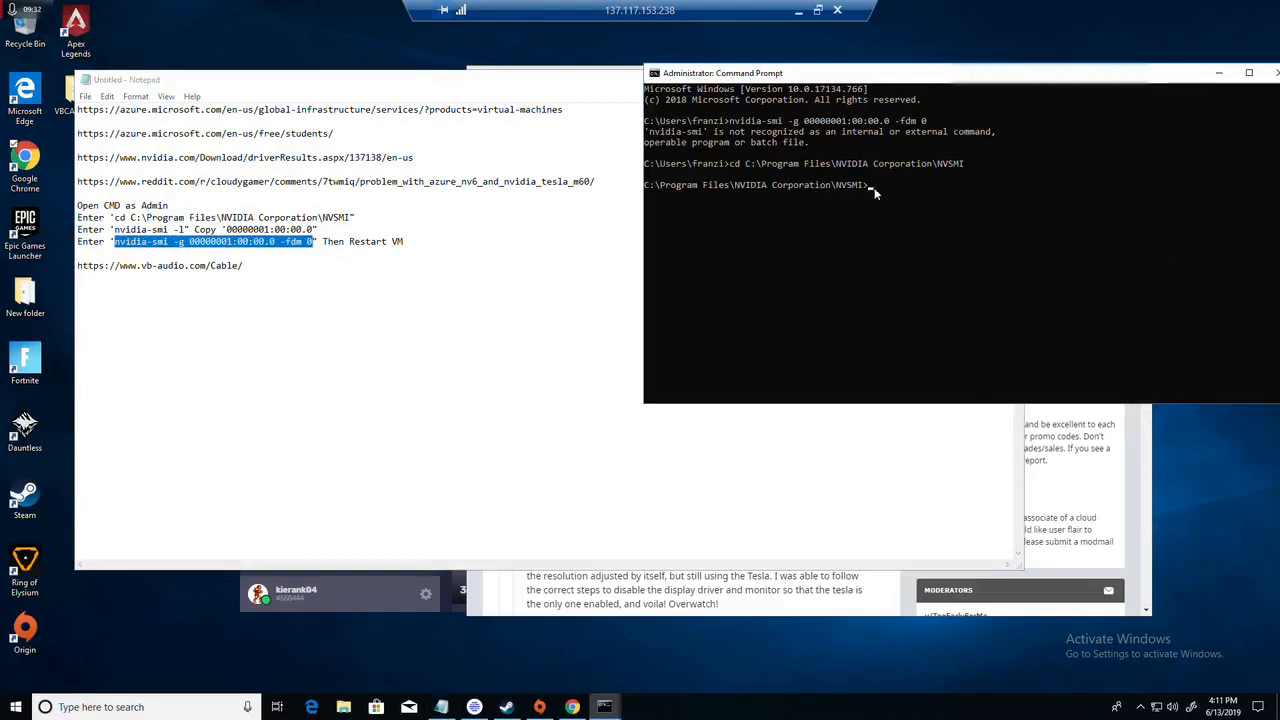
pyautogui.hotkey('ctrl', 'v')
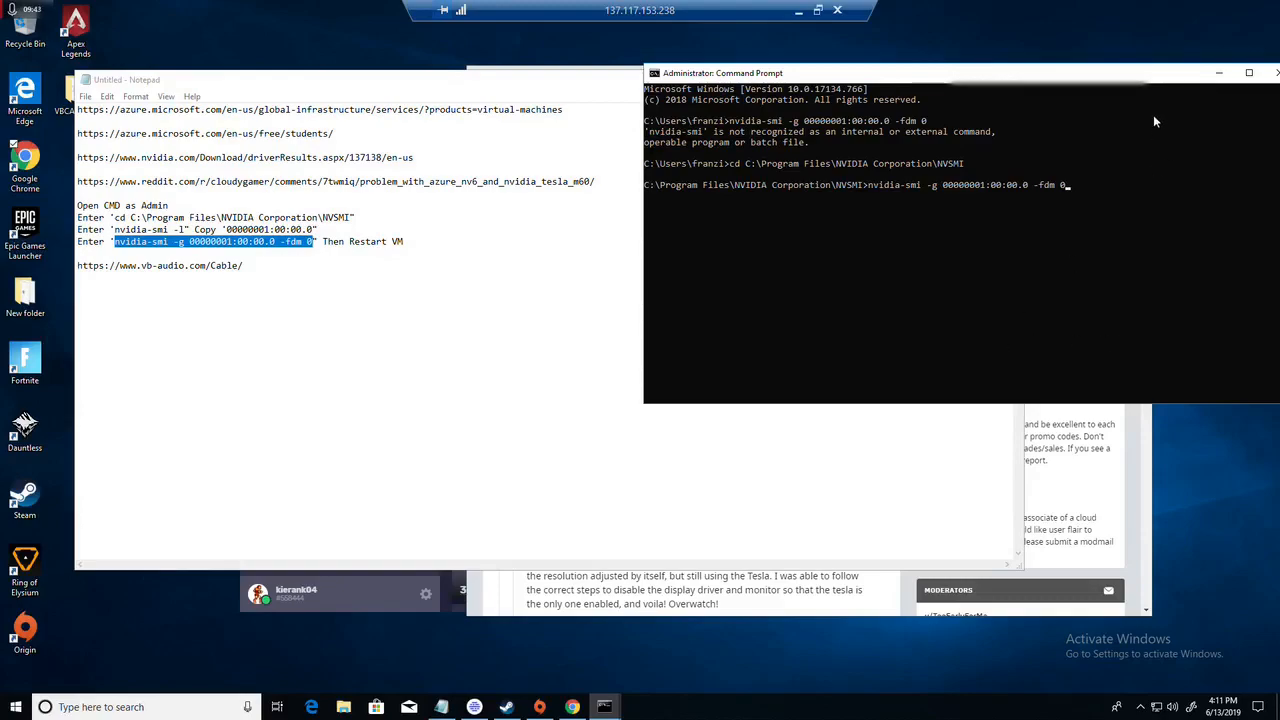
pyautogui.click(1273, 78)
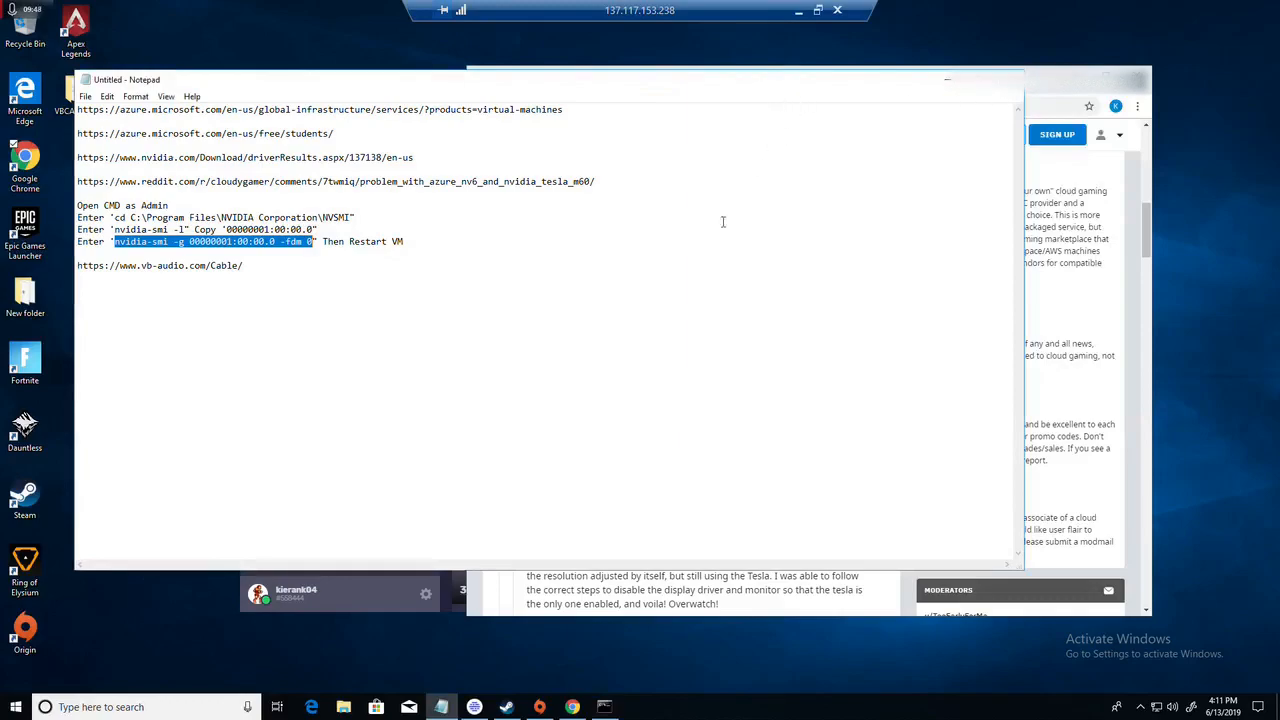
pyautogui.click(643, 300)
# Step: Leave the full-screen remote session and display the Virtual machines list in the local Azure portal
pyautogui.click(16, 707)
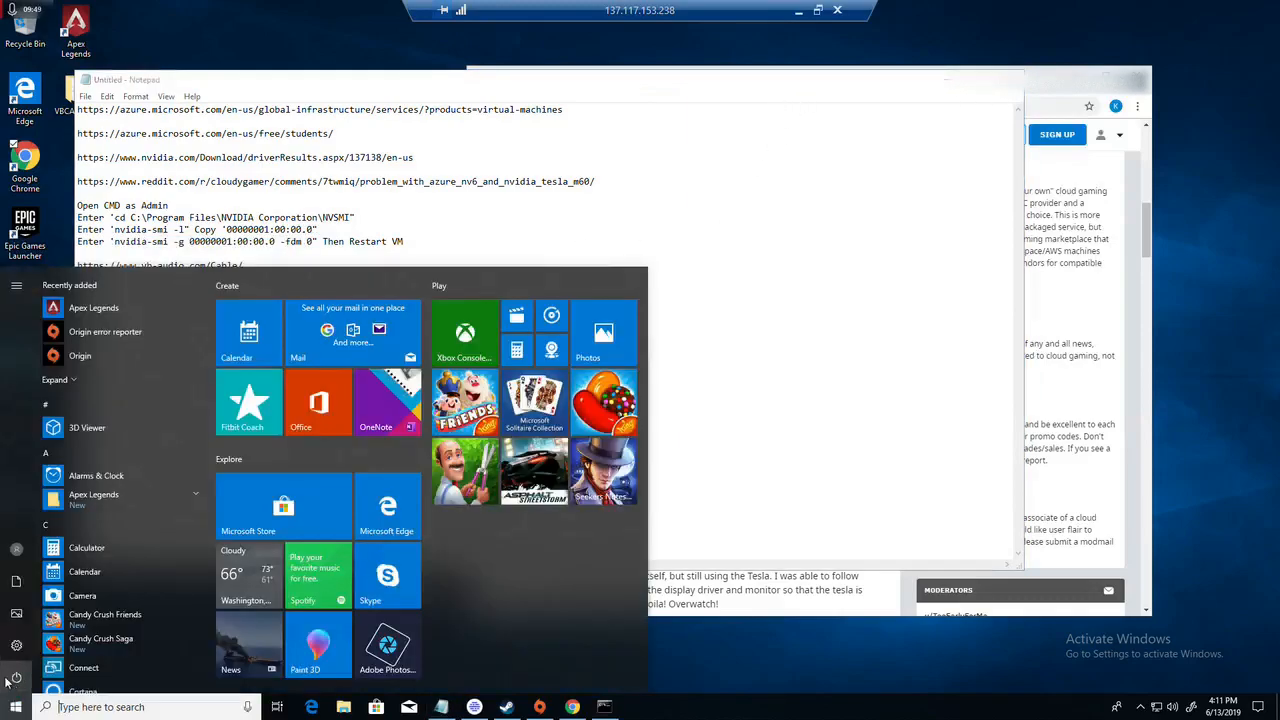
pyautogui.click(817, 10)
pyautogui.click(825, 34)
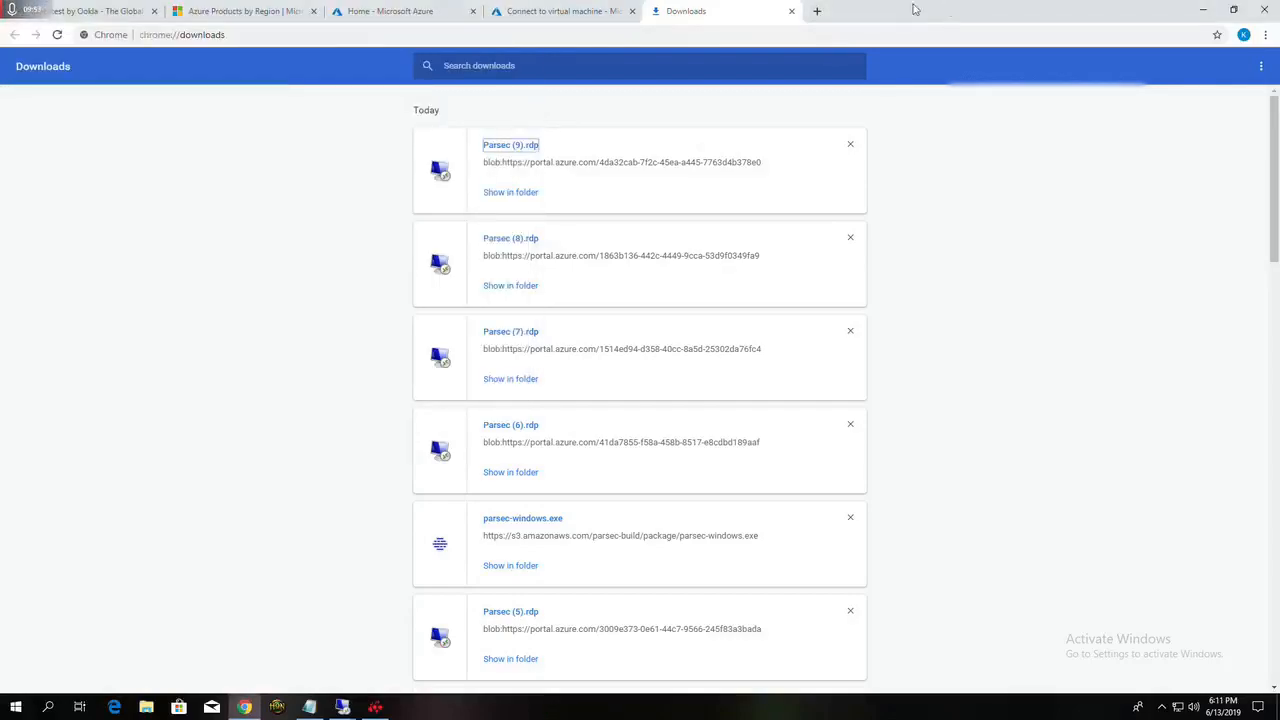
pyautogui.click(407, 12)
pyautogui.click(57, 362)
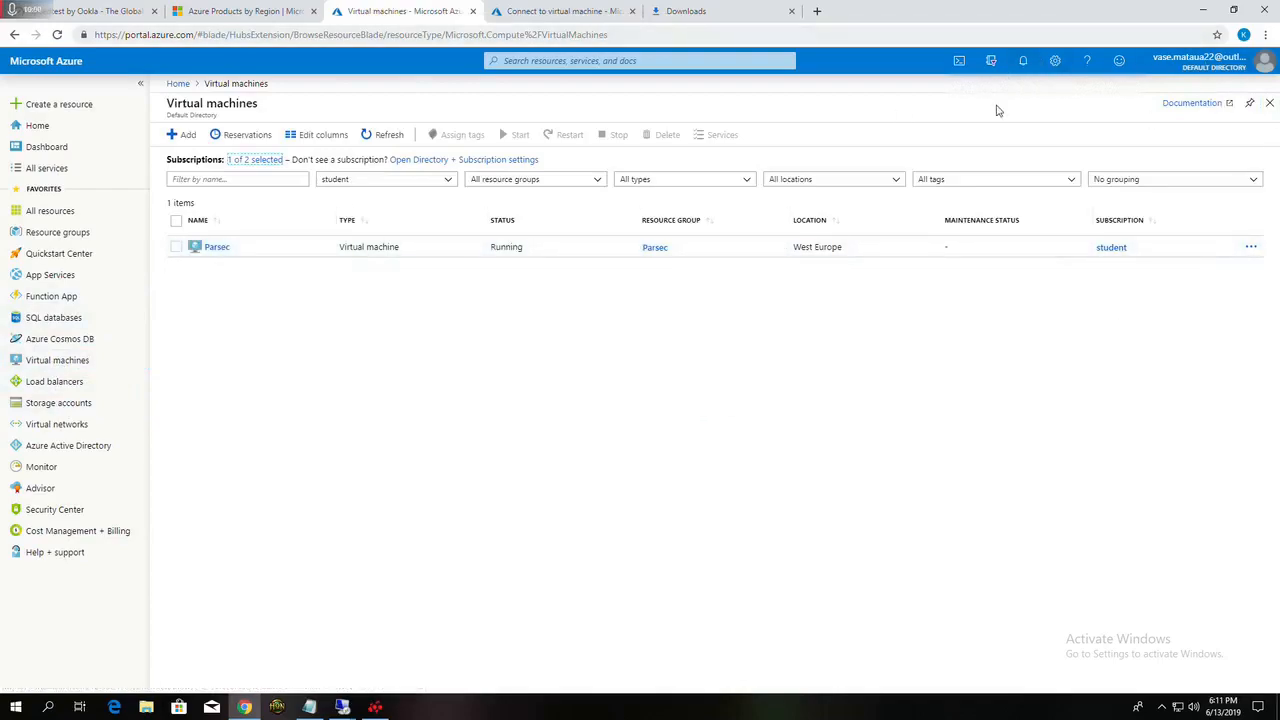
# Step: Return to the Remote Desktop session in full screen and dismiss its open Start menu
pyautogui.hotkey('ctrl', 'Tab')
pyautogui.hotkey('ctrl', 'Tab')
pyautogui.click(512, 146)
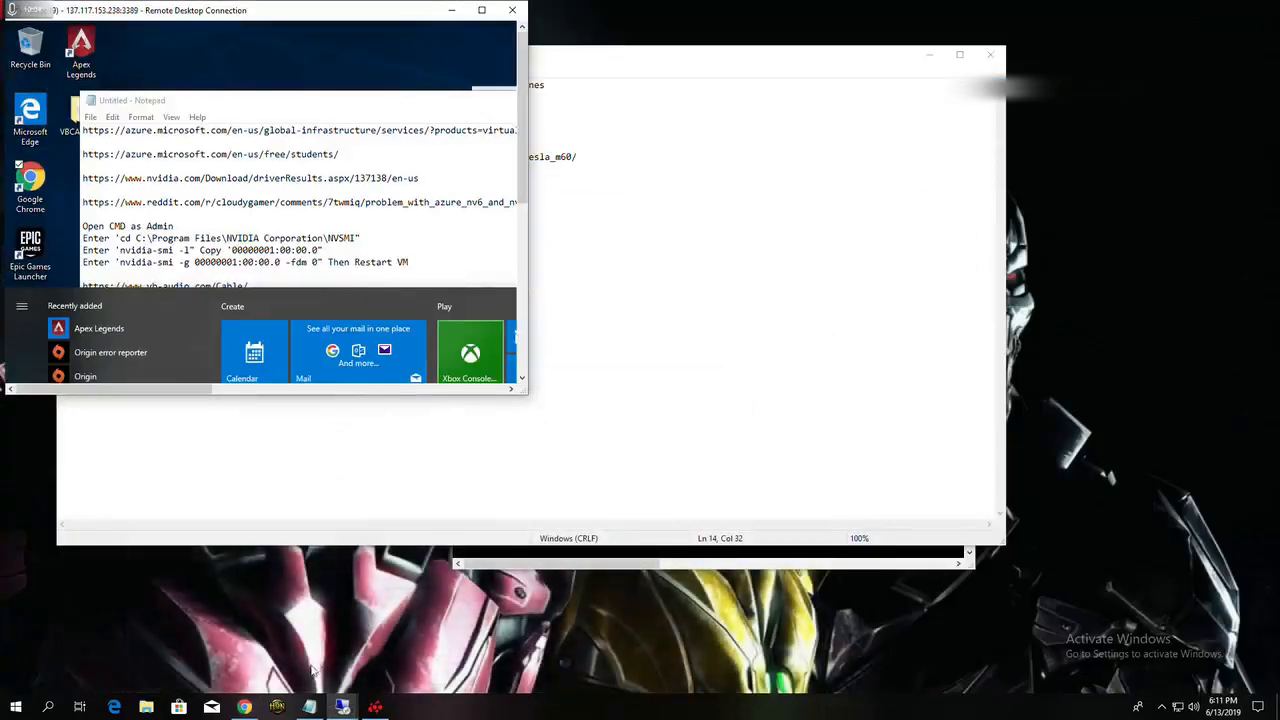
pyautogui.click(481, 10)
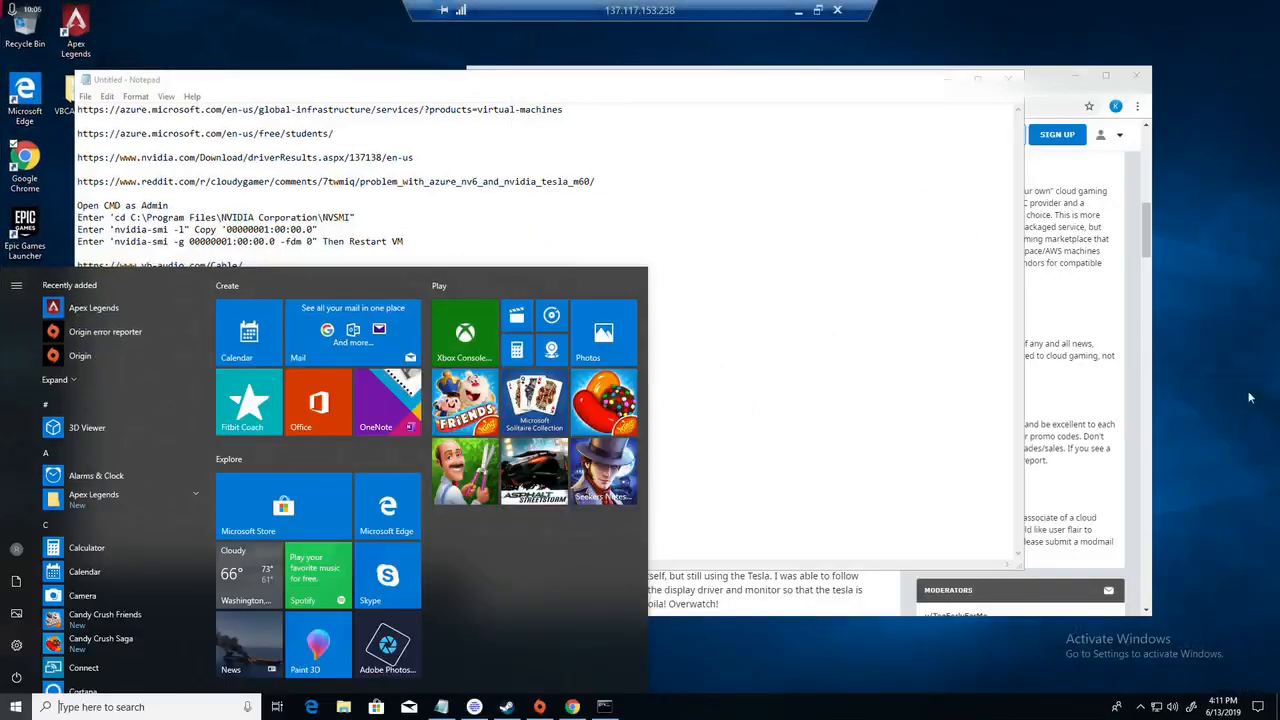
pyautogui.click(1228, 366)
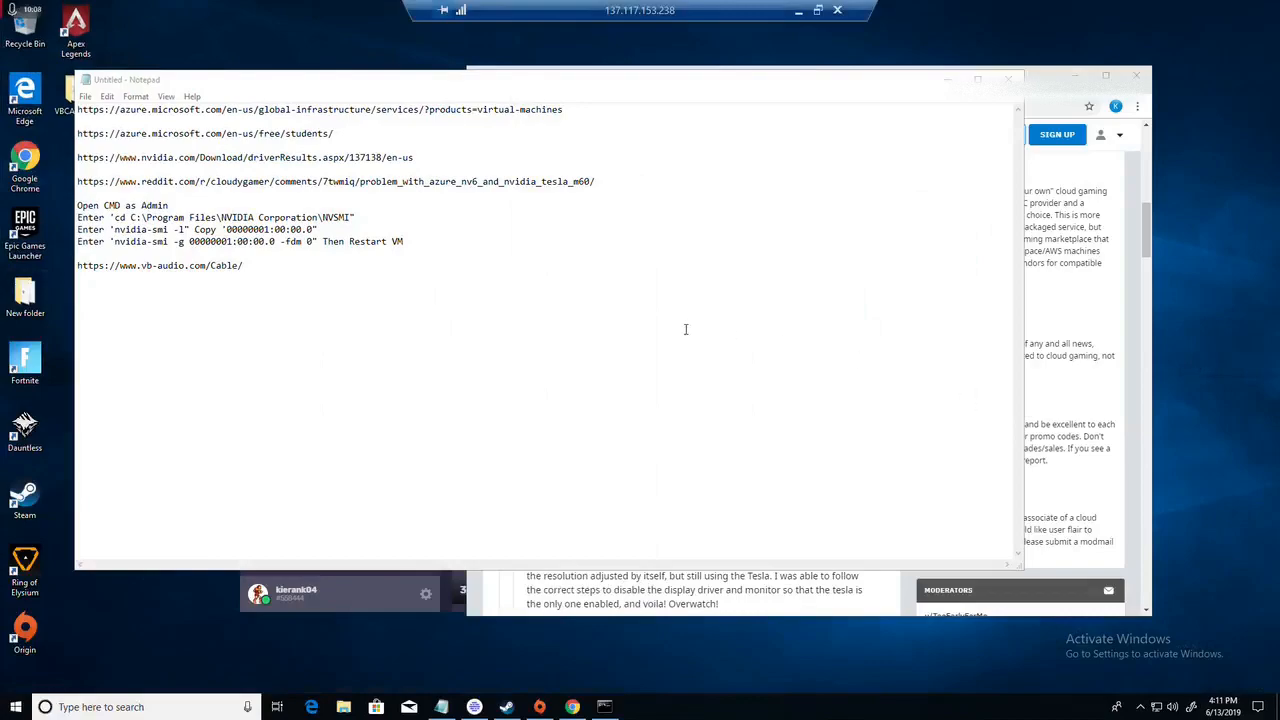
pyautogui.click(544, 316)
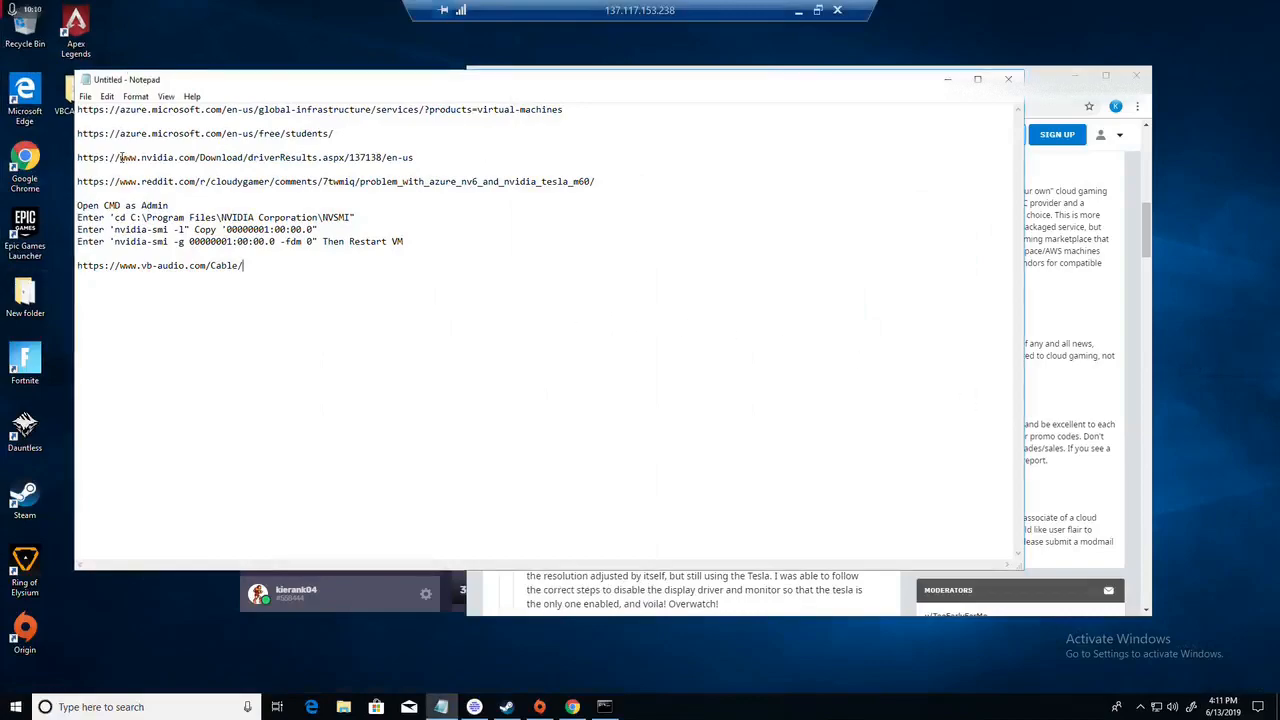
# Step: Clear the remote desktop by minimizing Notepad, Chrome and the Parsec window and closing the Steam login window
pyautogui.click(949, 79)
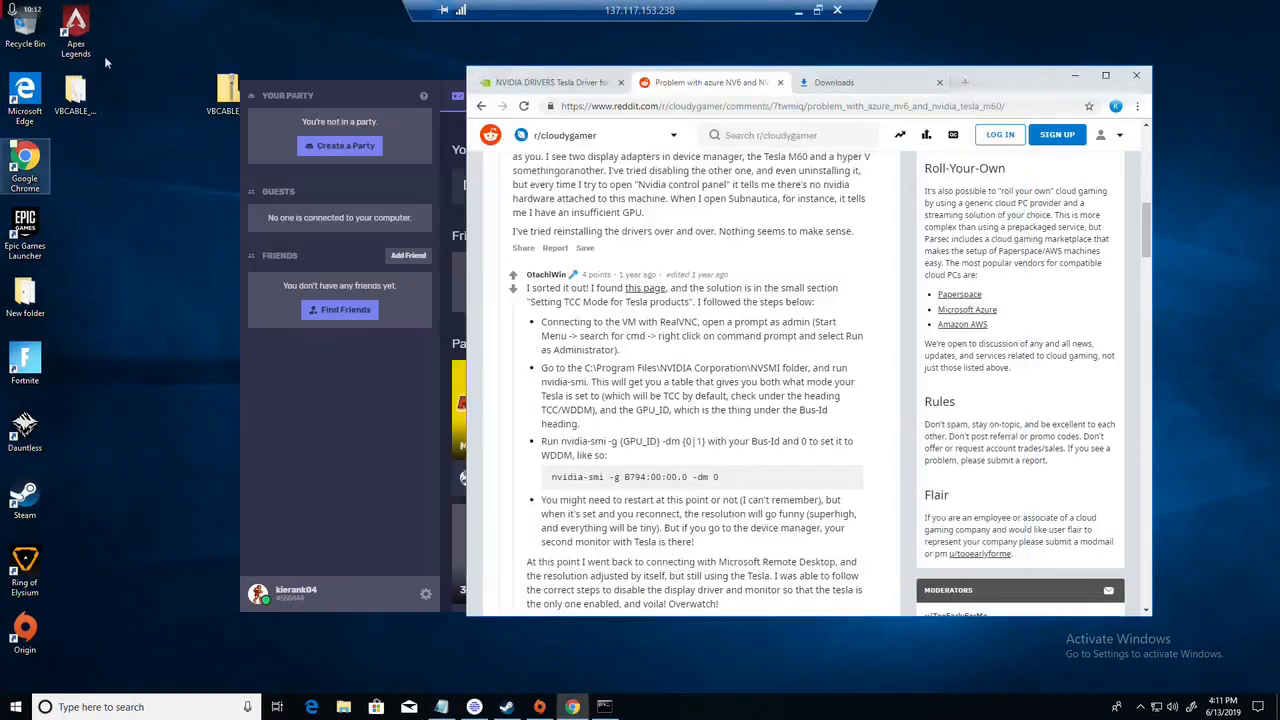
pyautogui.click(1074, 78)
pyautogui.click(989, 100)
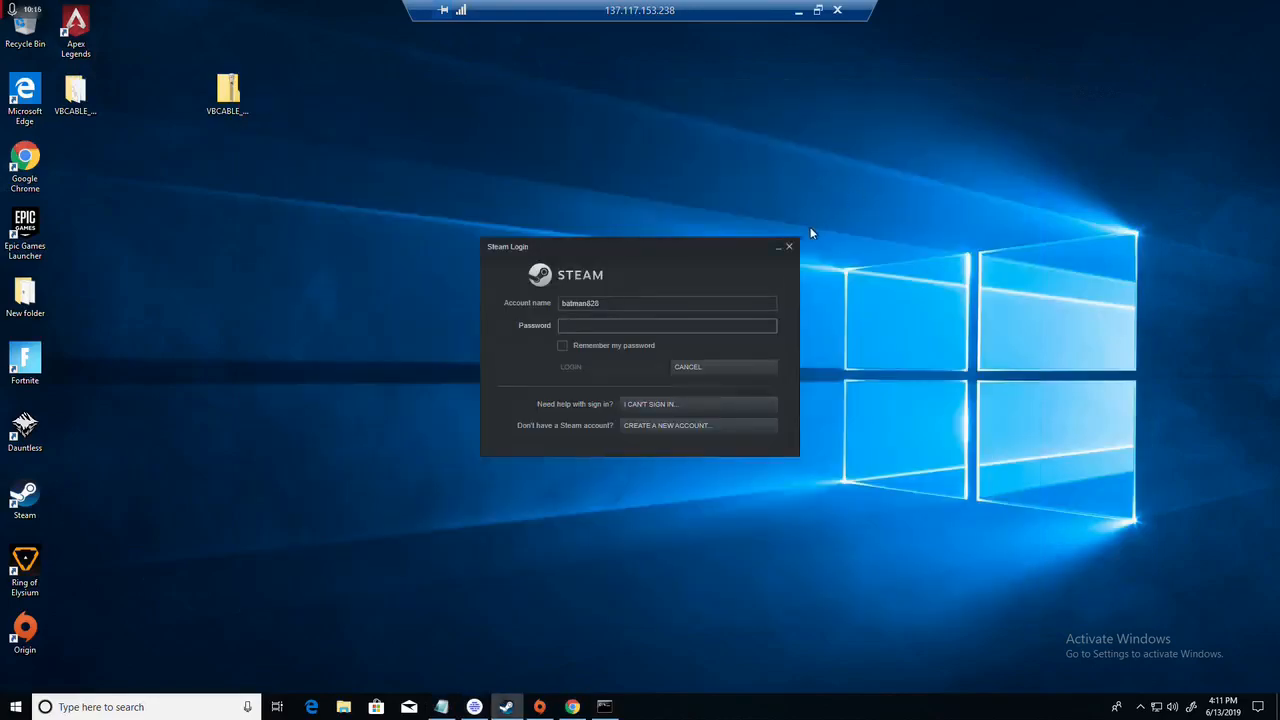
pyautogui.click(789, 248)
pyautogui.rightClick(230, 233)
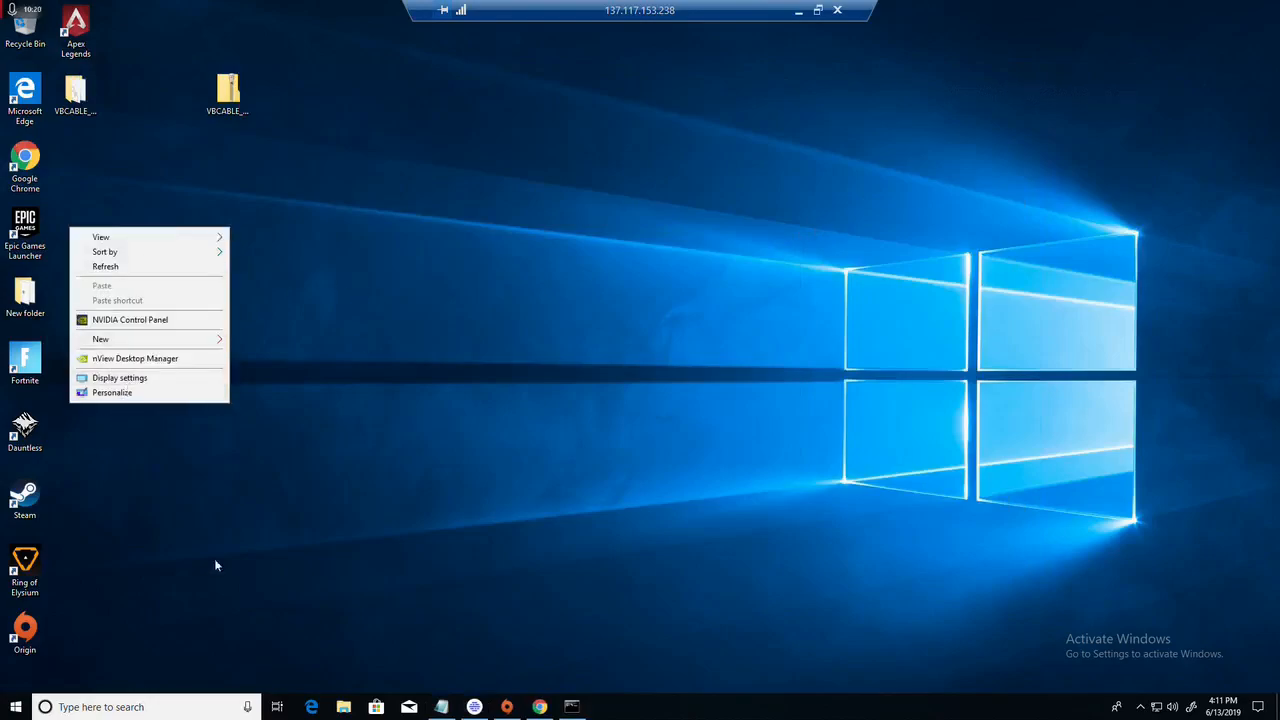
pyautogui.rightClick(474, 500)
pyautogui.click(565, 332)
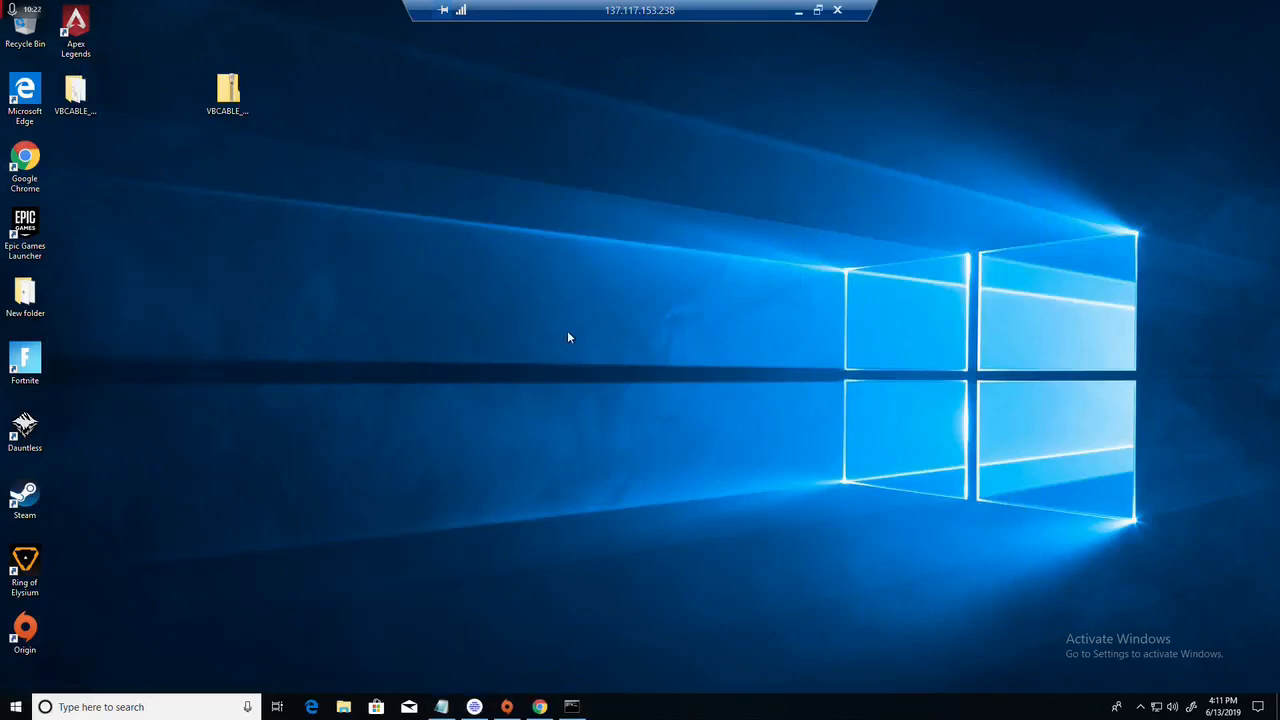
# Step: Open Device Manager and check the actions available for the Microsoft Hyper-V Video and NVIDIA Tesla M60 display adapters
pyautogui.rightClick(14, 707)
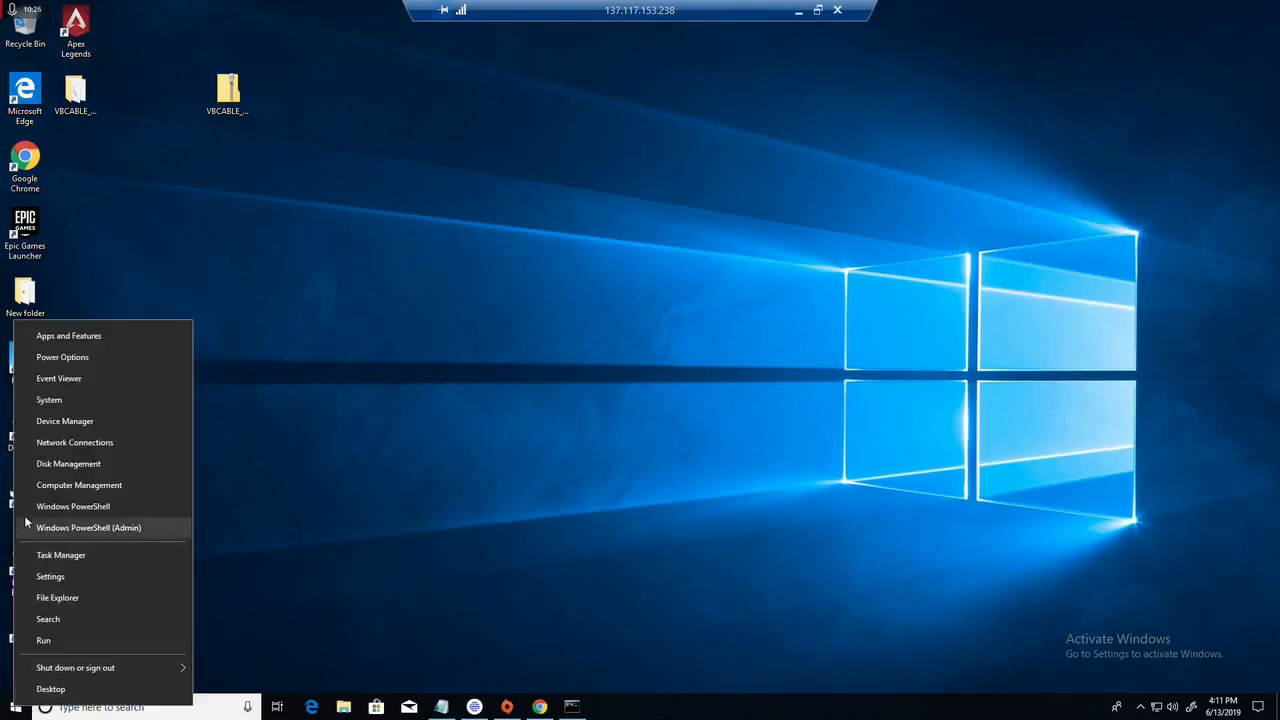
pyautogui.click(72, 423)
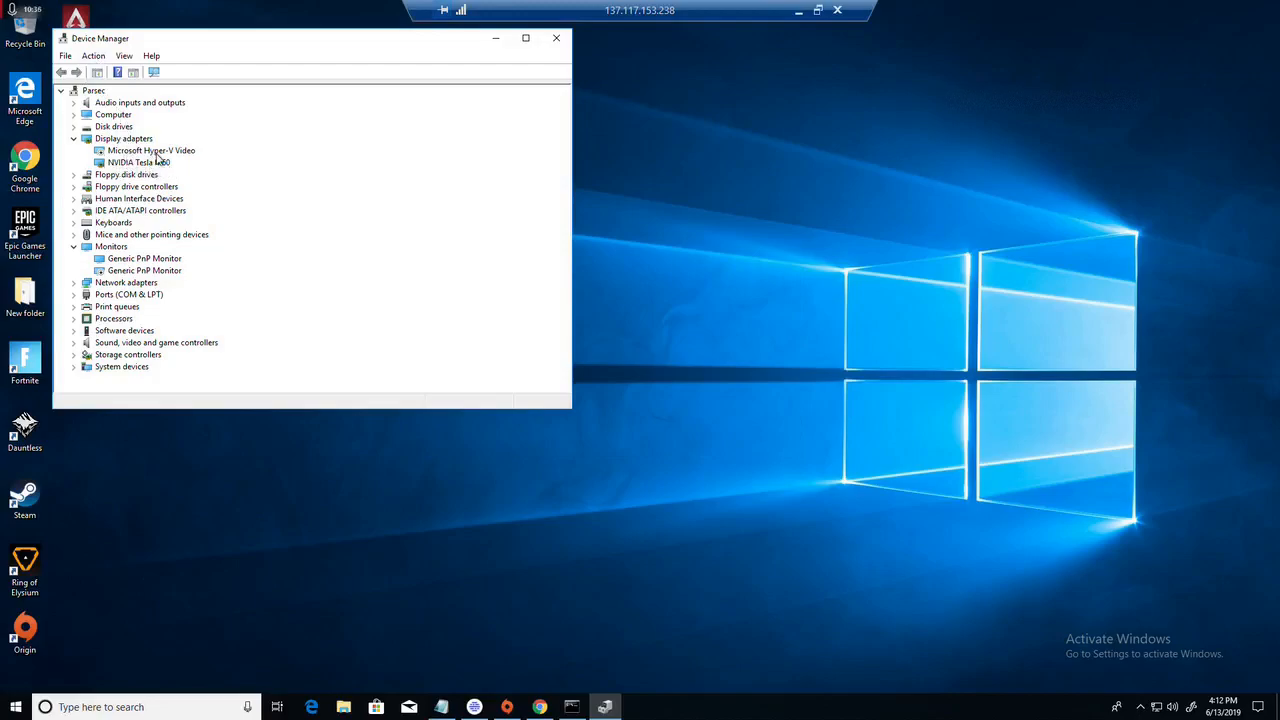
pyautogui.rightClick(117, 153)
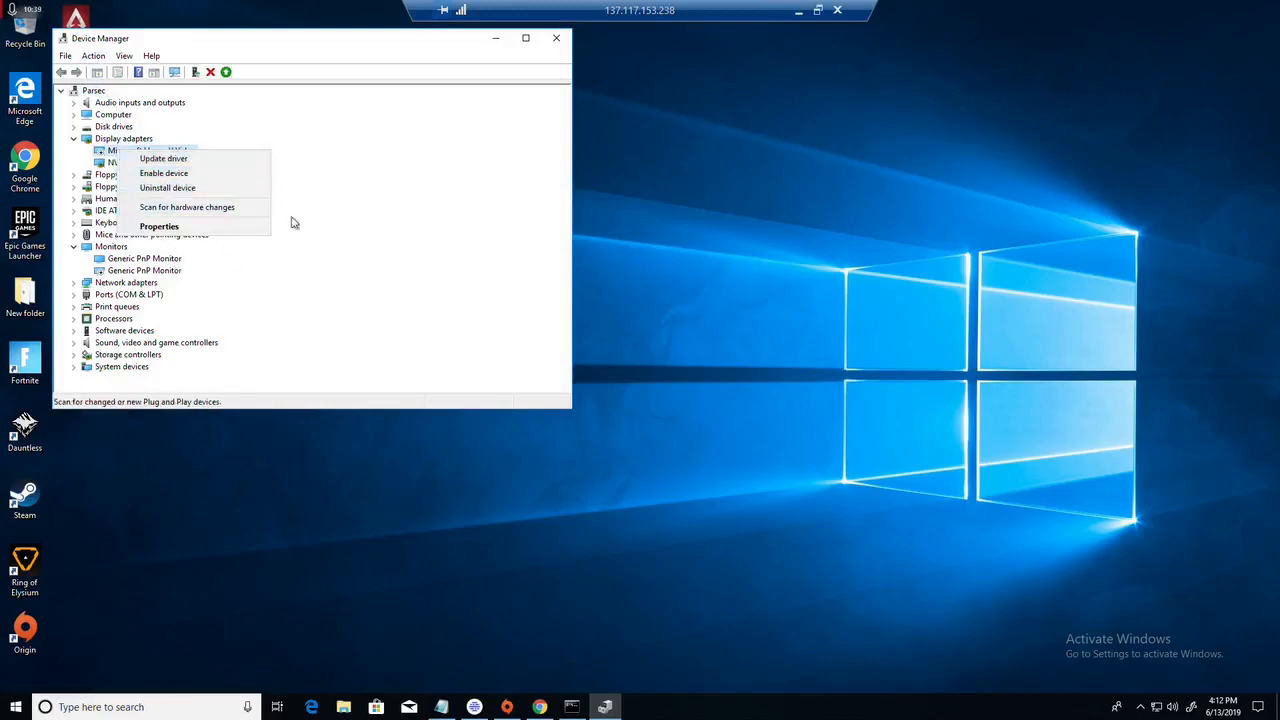
pyautogui.click(266, 131)
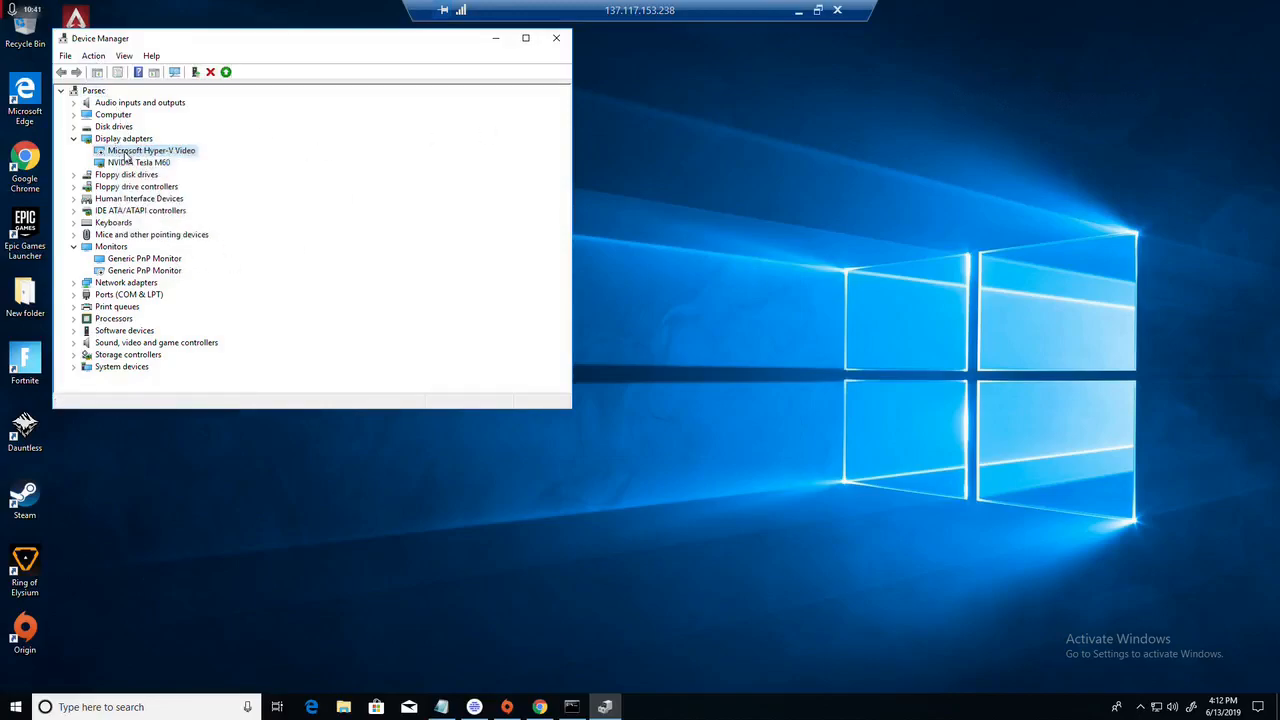
pyautogui.rightClick(133, 165)
pyautogui.click(312, 150)
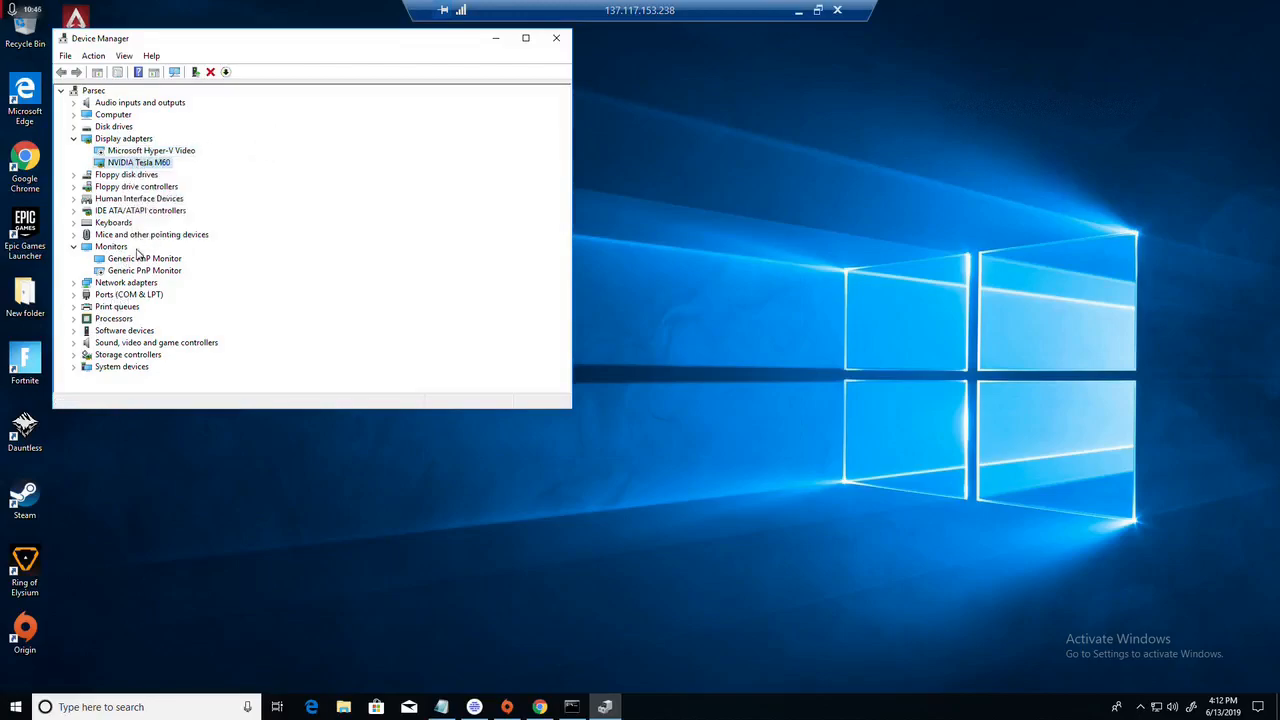
# Step: Check the location and device status in both Generic PnP Monitors' properties, and close Device Manager
pyautogui.rightClick(131, 261)
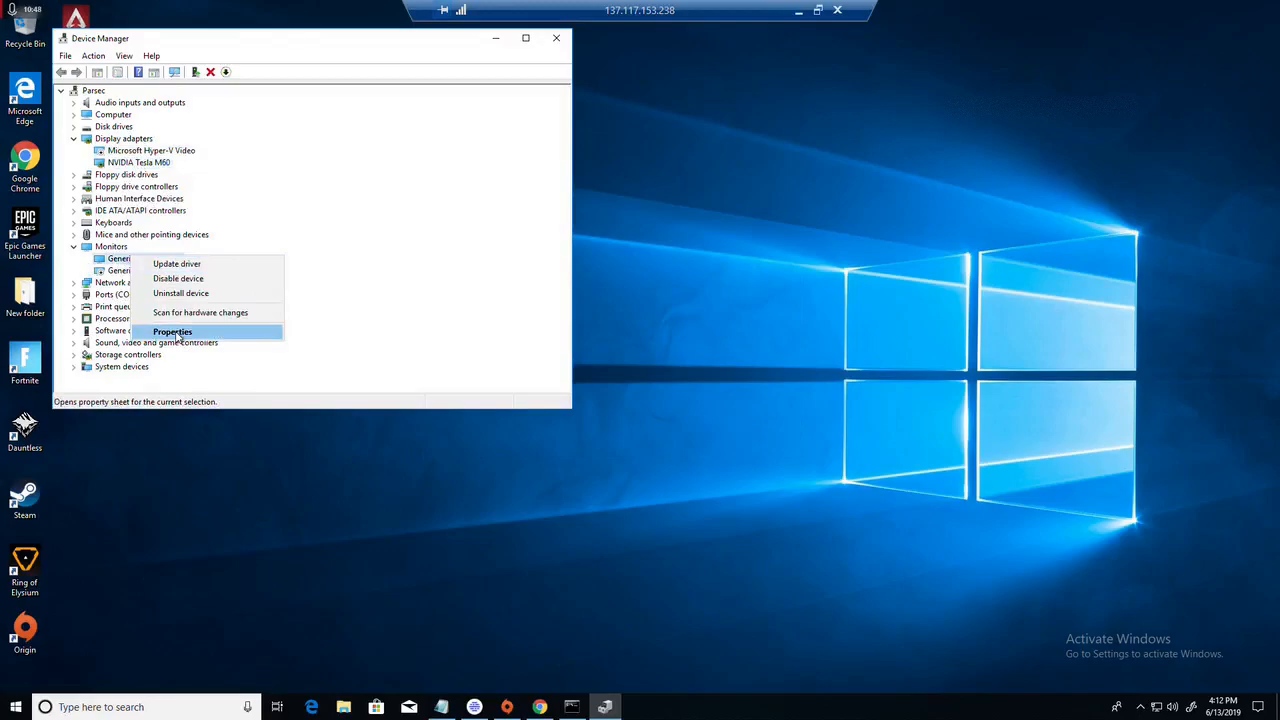
pyautogui.click(178, 334)
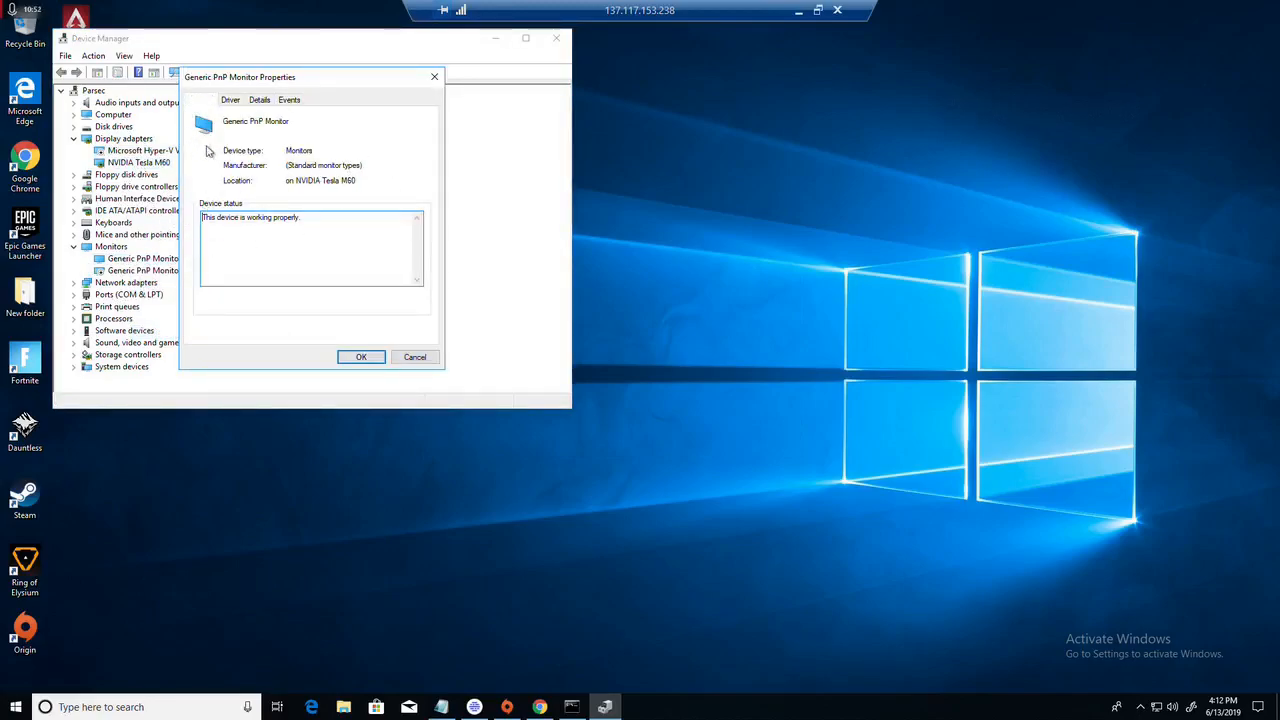
pyautogui.click(433, 78)
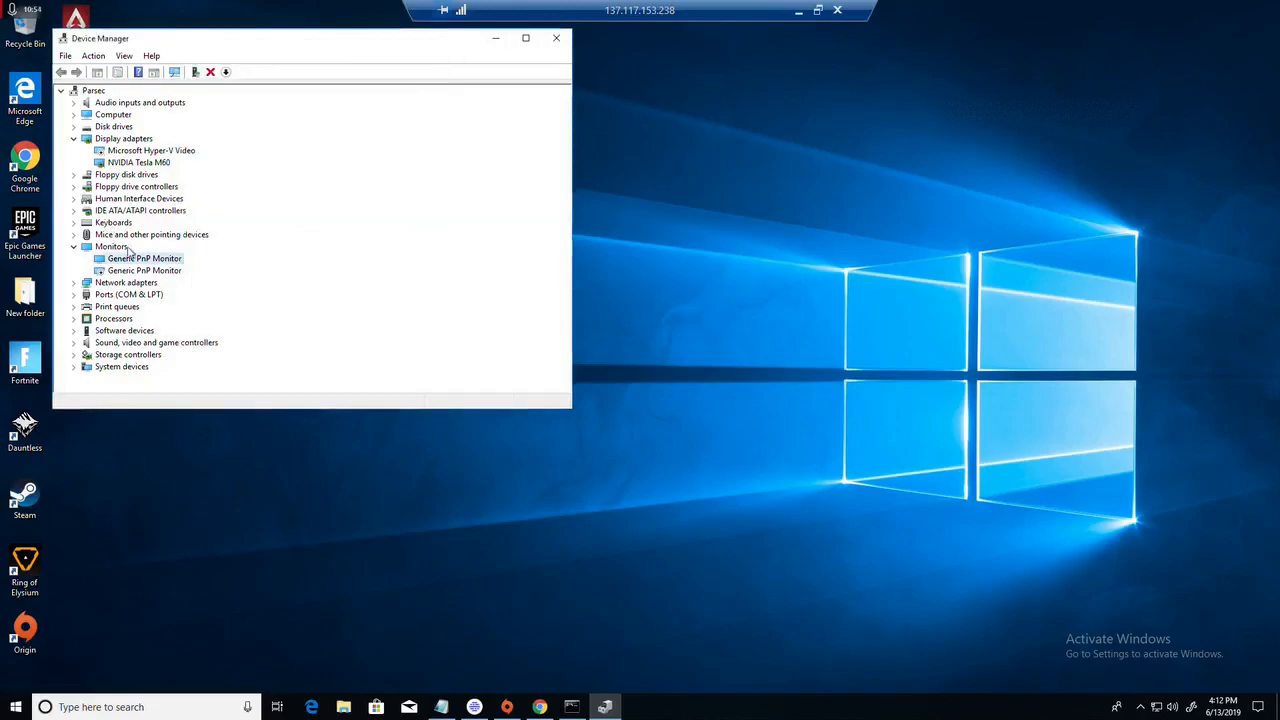
pyautogui.rightClick(152, 274)
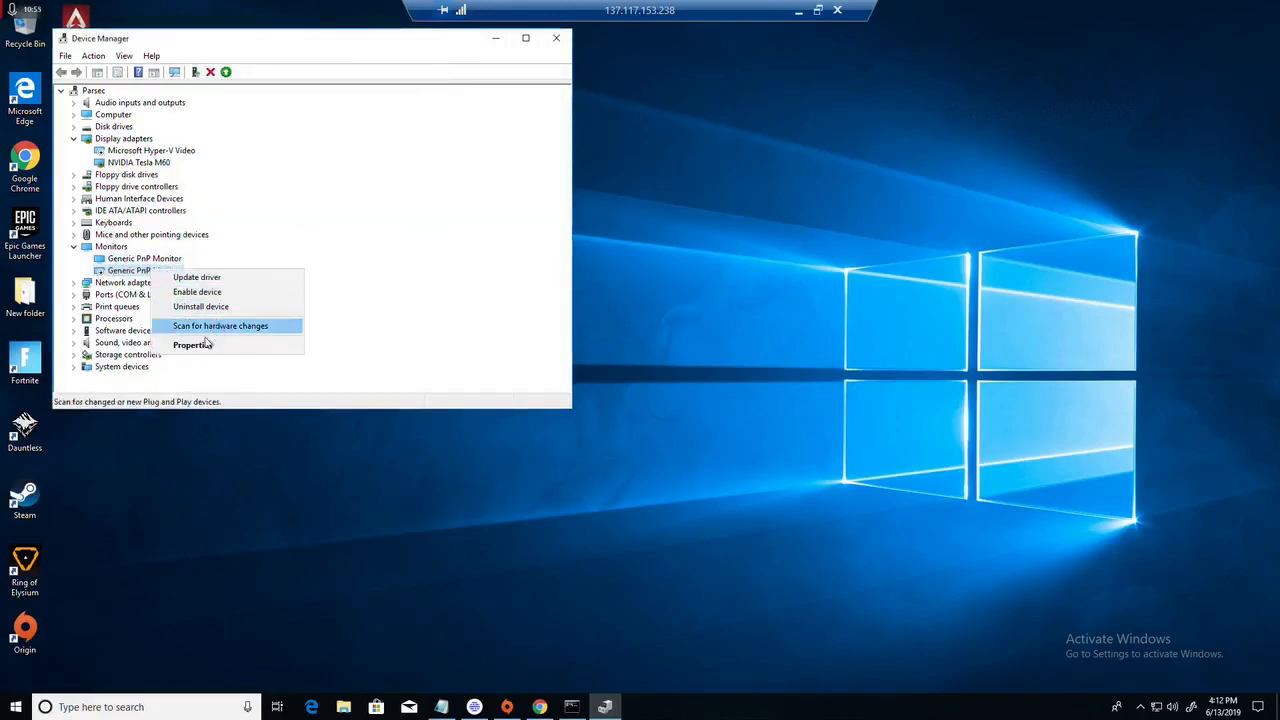
pyautogui.click(285, 343)
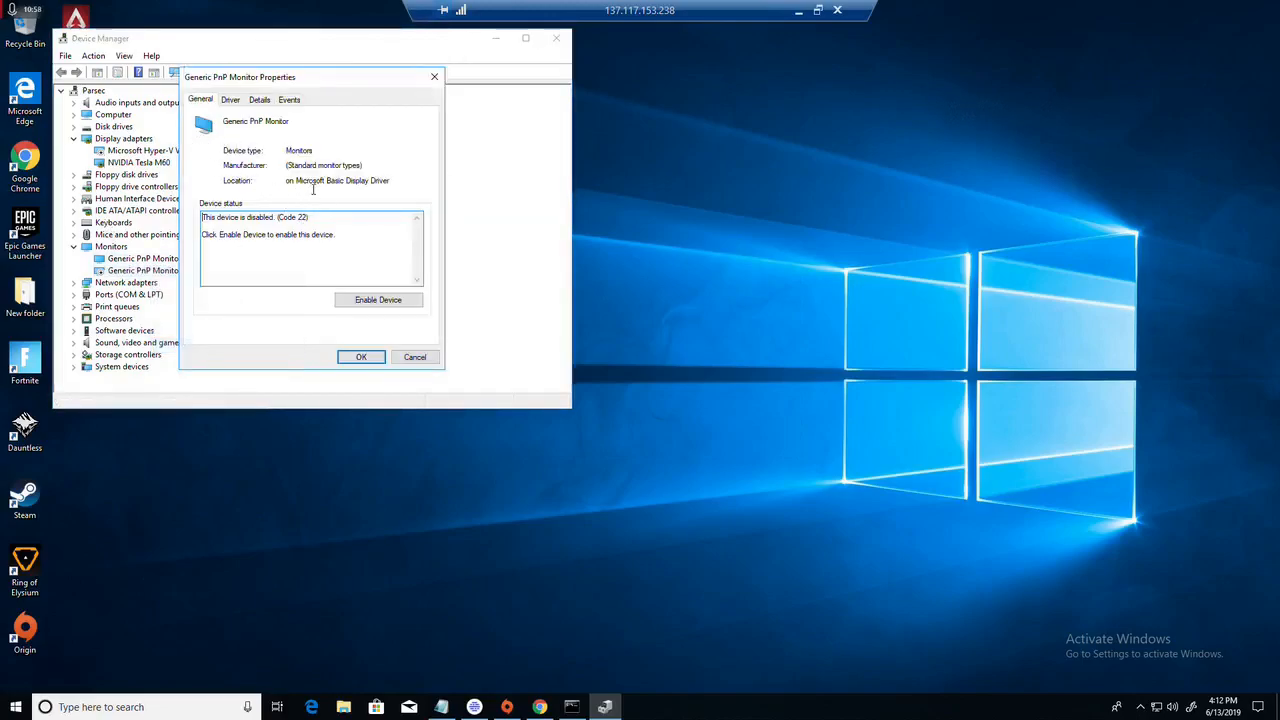
pyautogui.click(434, 77)
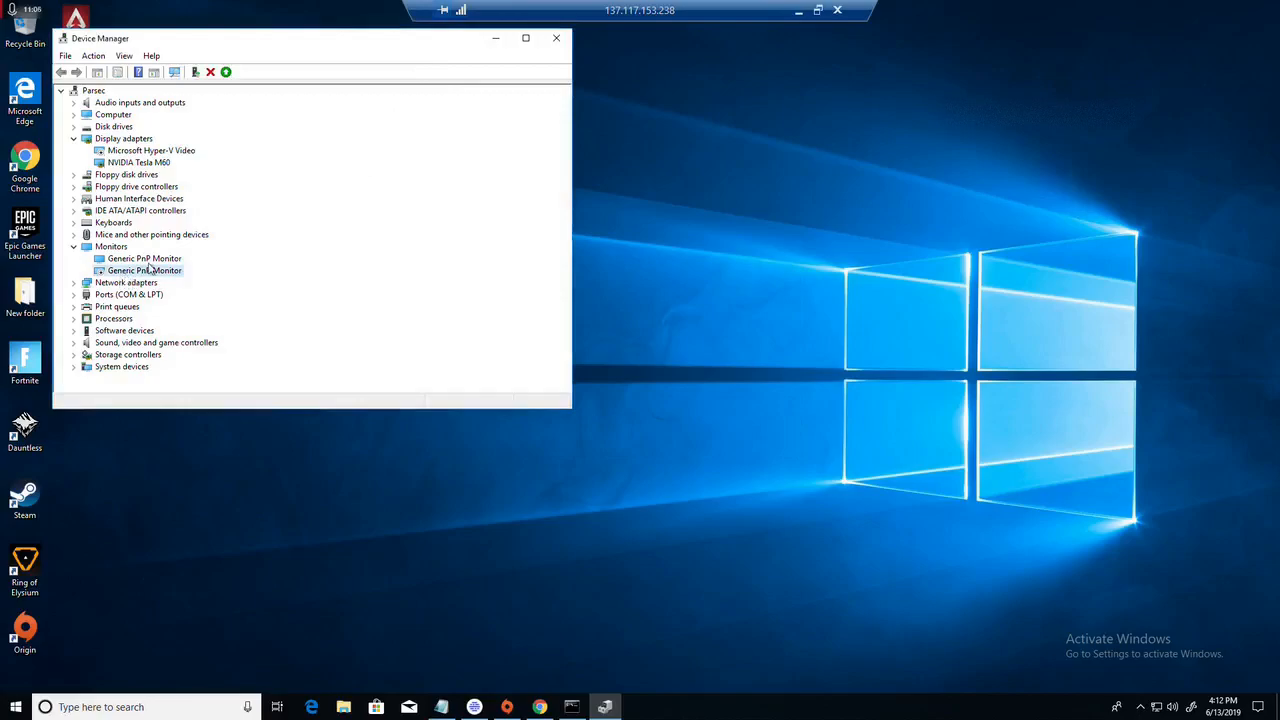
pyautogui.rightClick(148, 272)
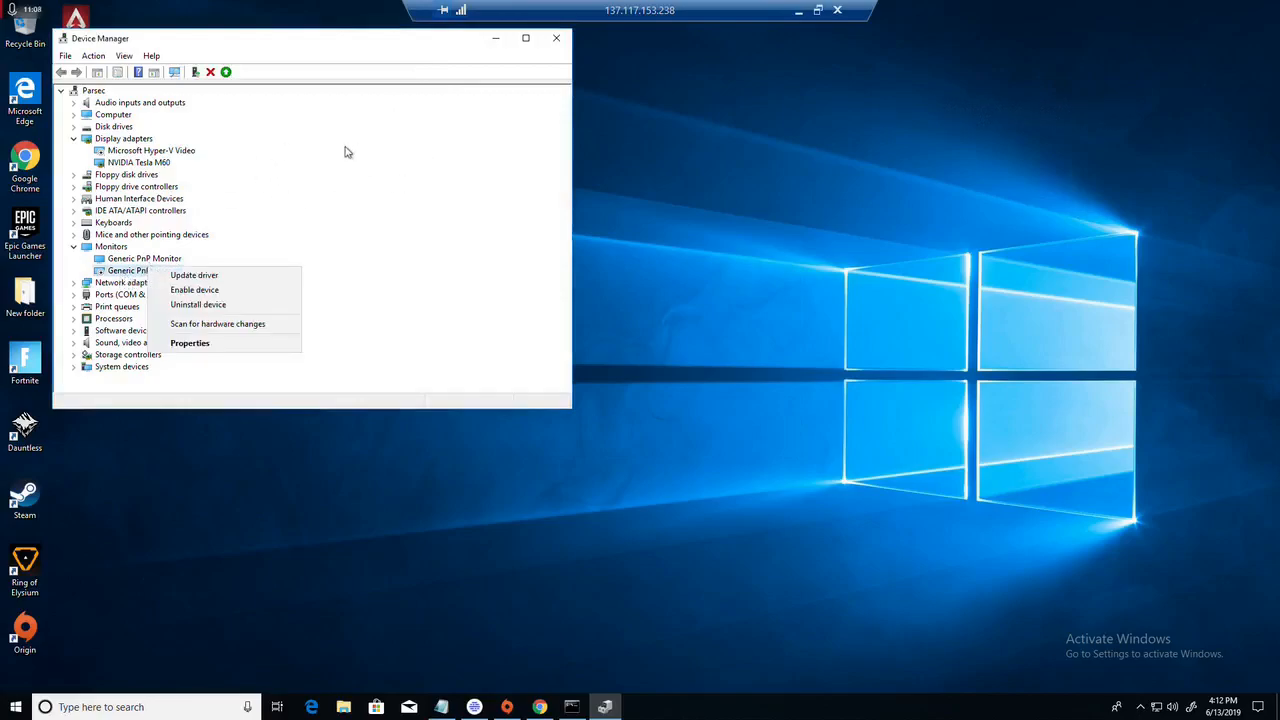
pyautogui.click(460, 42)
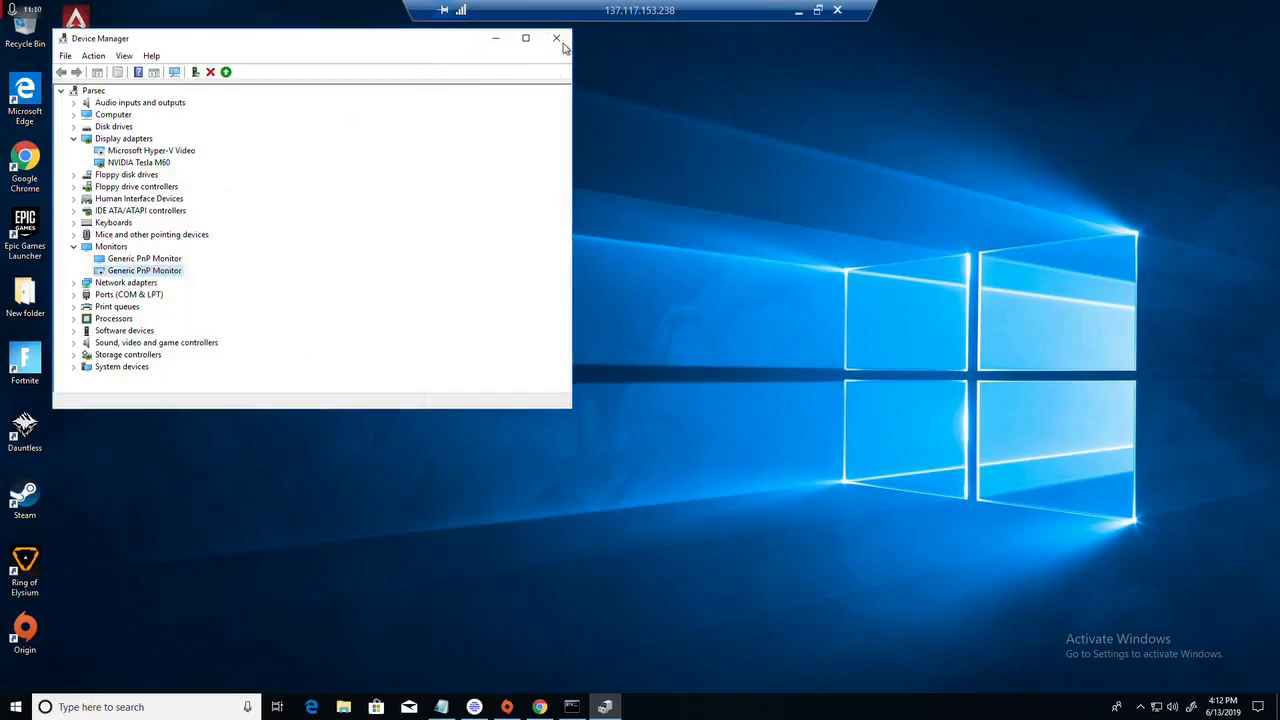
pyautogui.click(555, 42)
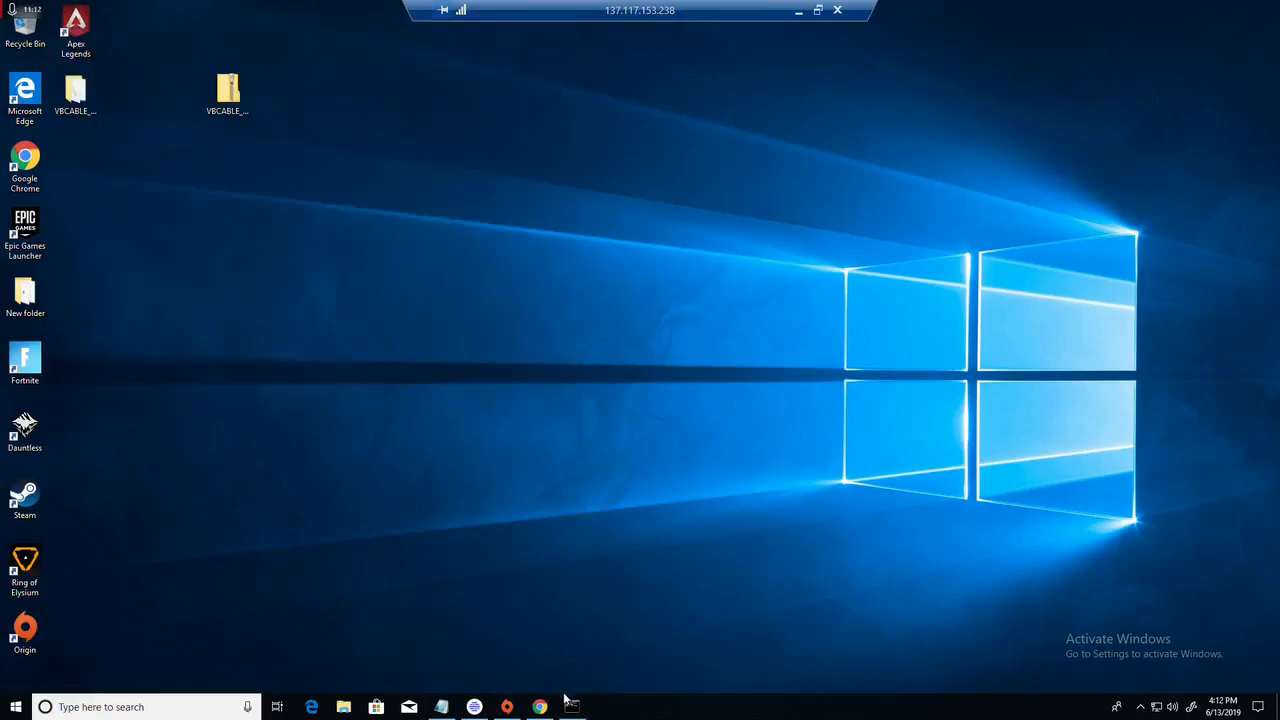
pyautogui.click(441, 707)
pyautogui.moveTo(78, 266); pyautogui.dragTo(250, 266)
pyautogui.hotkey('ctrl', 'c')
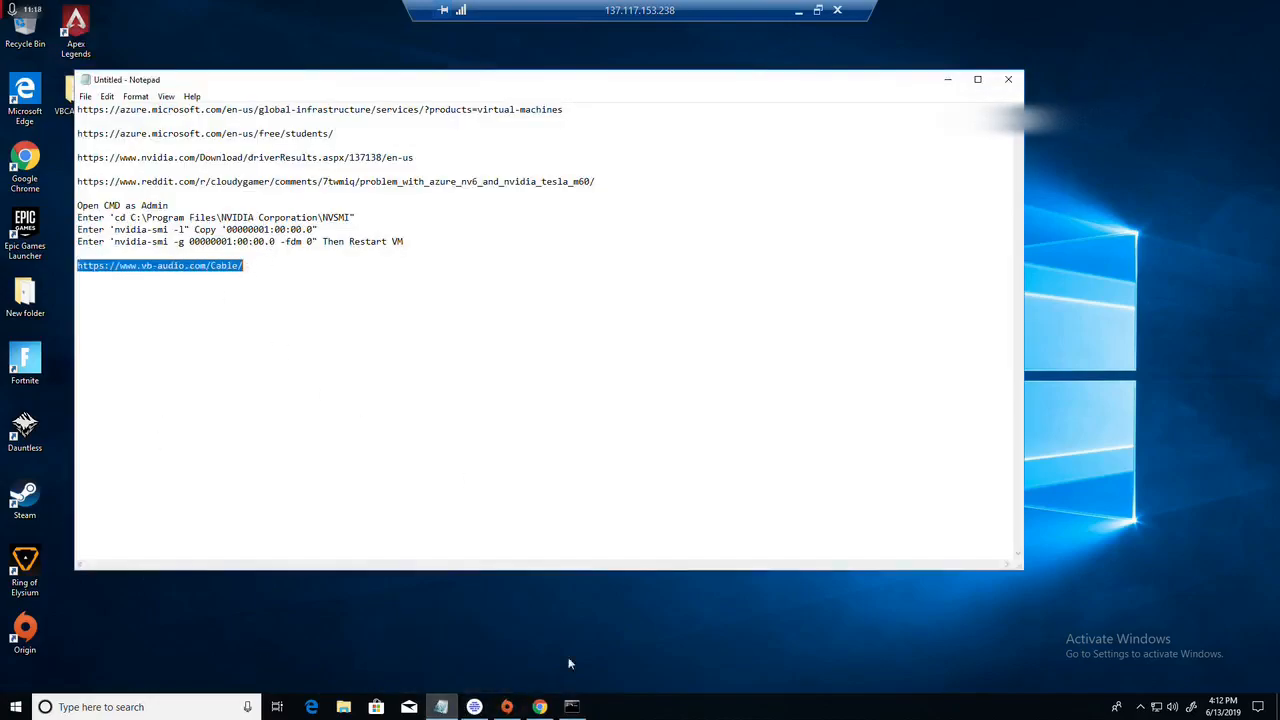
pyautogui.click(540, 707)
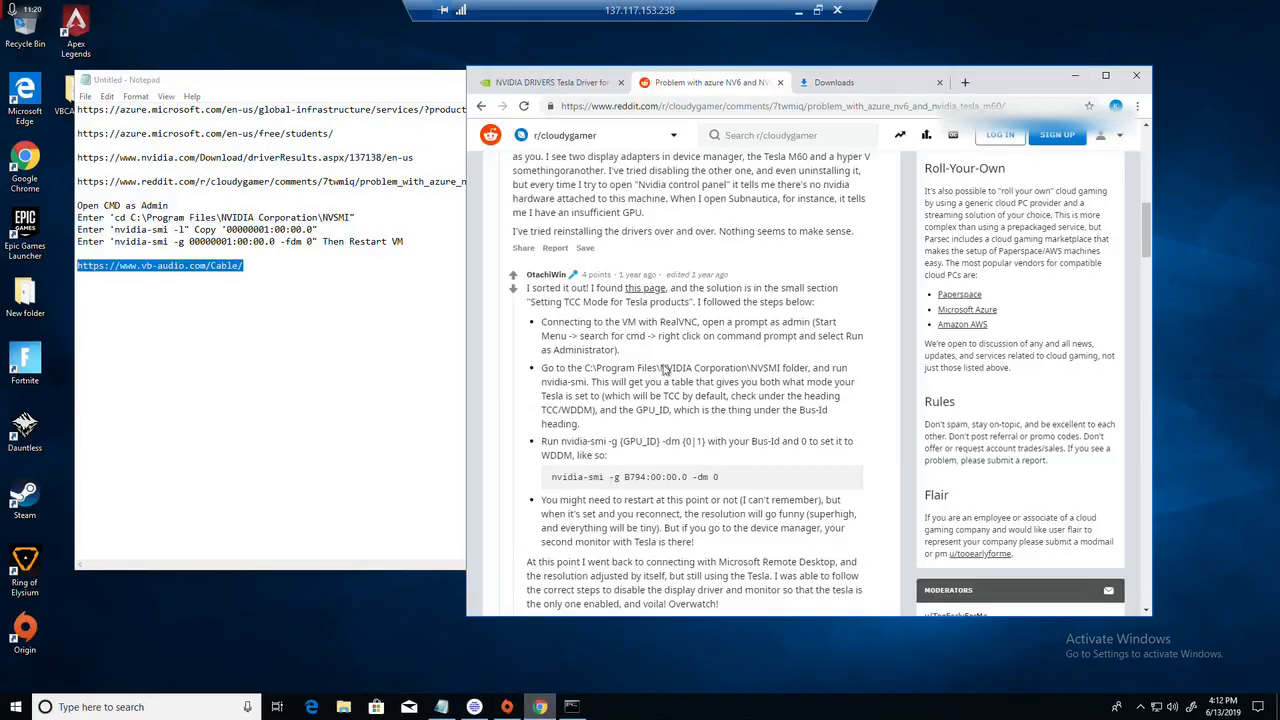
pyautogui.click(838, 82)
pyautogui.click(814, 104)
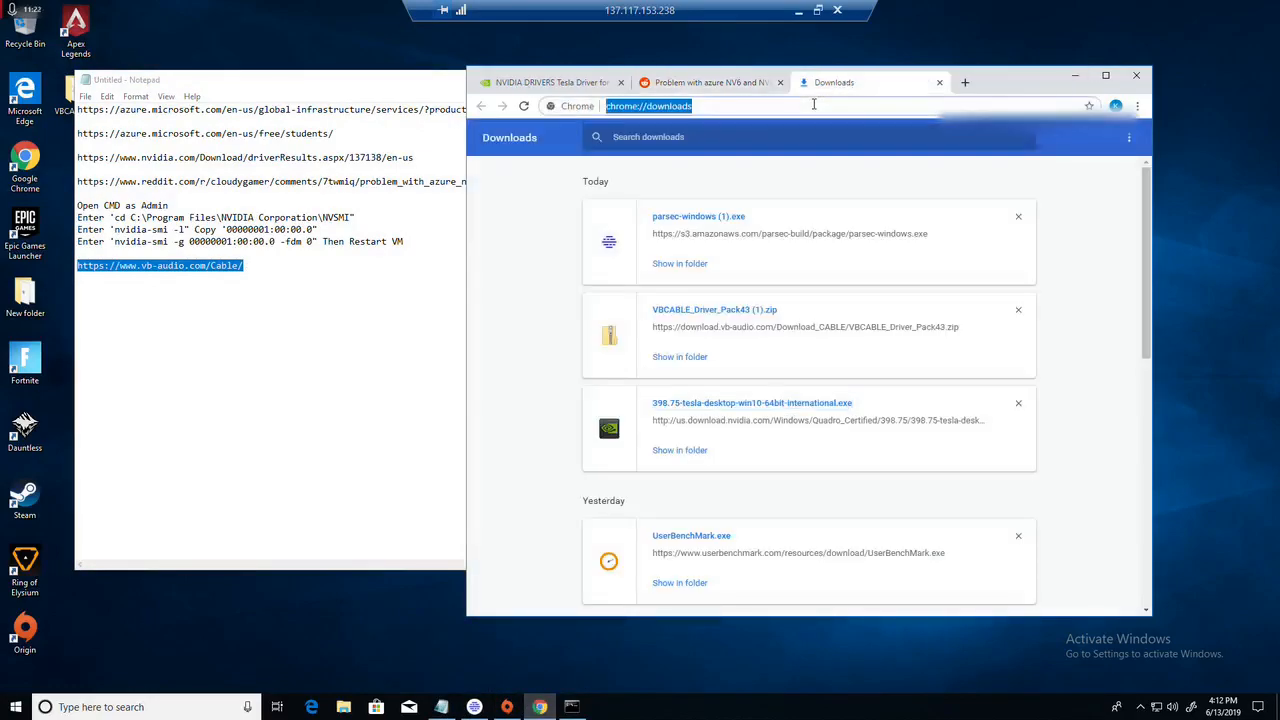
pyautogui.hotkey('ctrl', 'v')
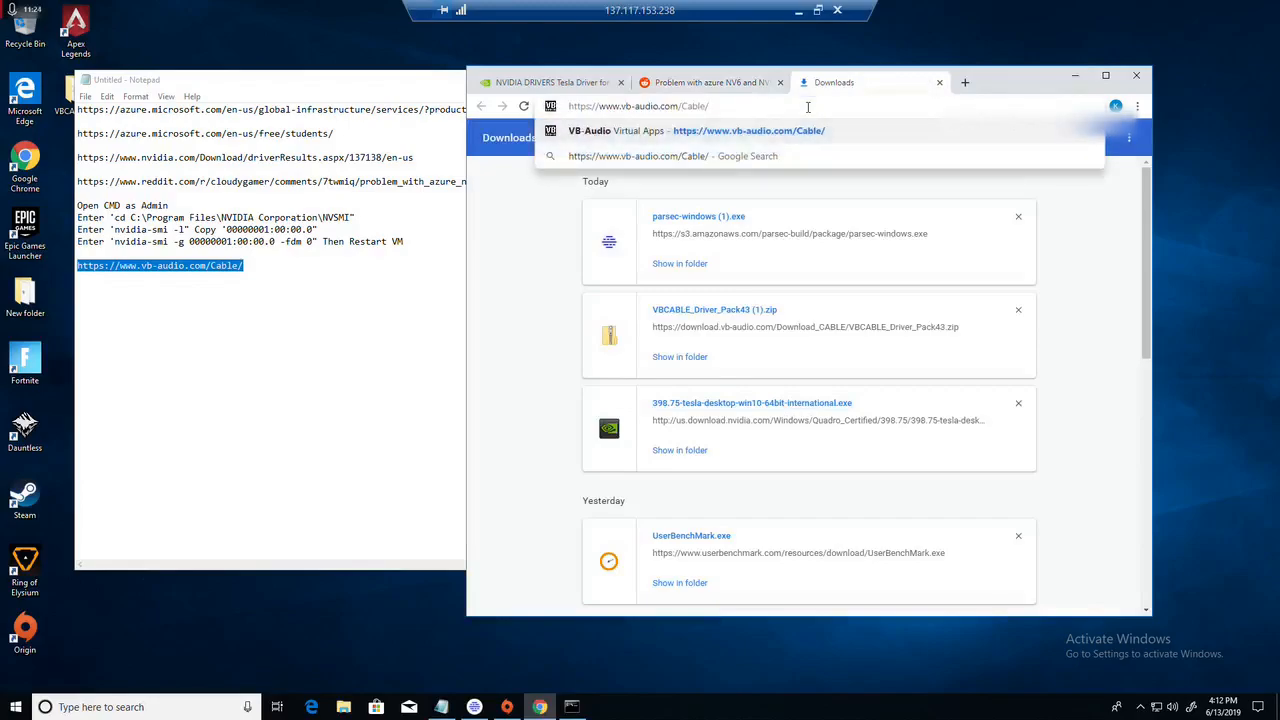
pyautogui.press('Return')
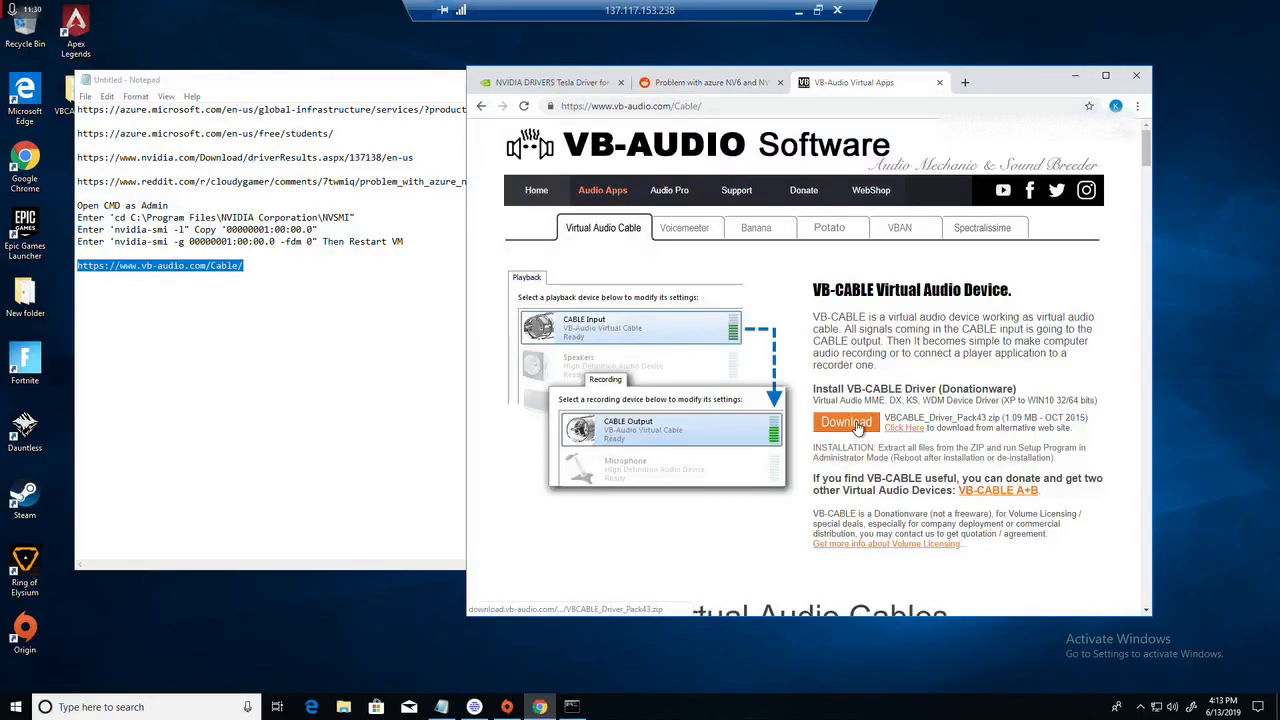
# Step: Open the downloaded VBCABLE_Driver_Pack43 (1).zip from Chrome's download list and minimize the unsaved Notepad notes, keeping them open
pyautogui.hotkey('ctrl', 'j')
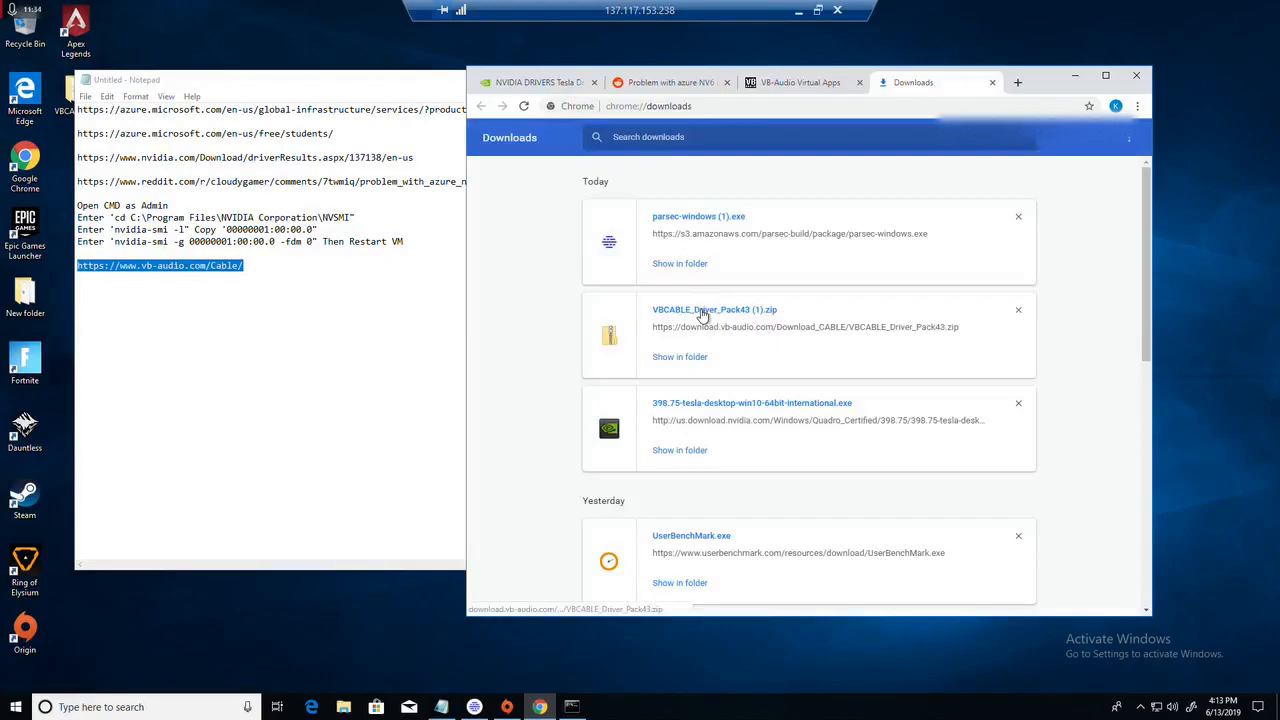
pyautogui.click(703, 313)
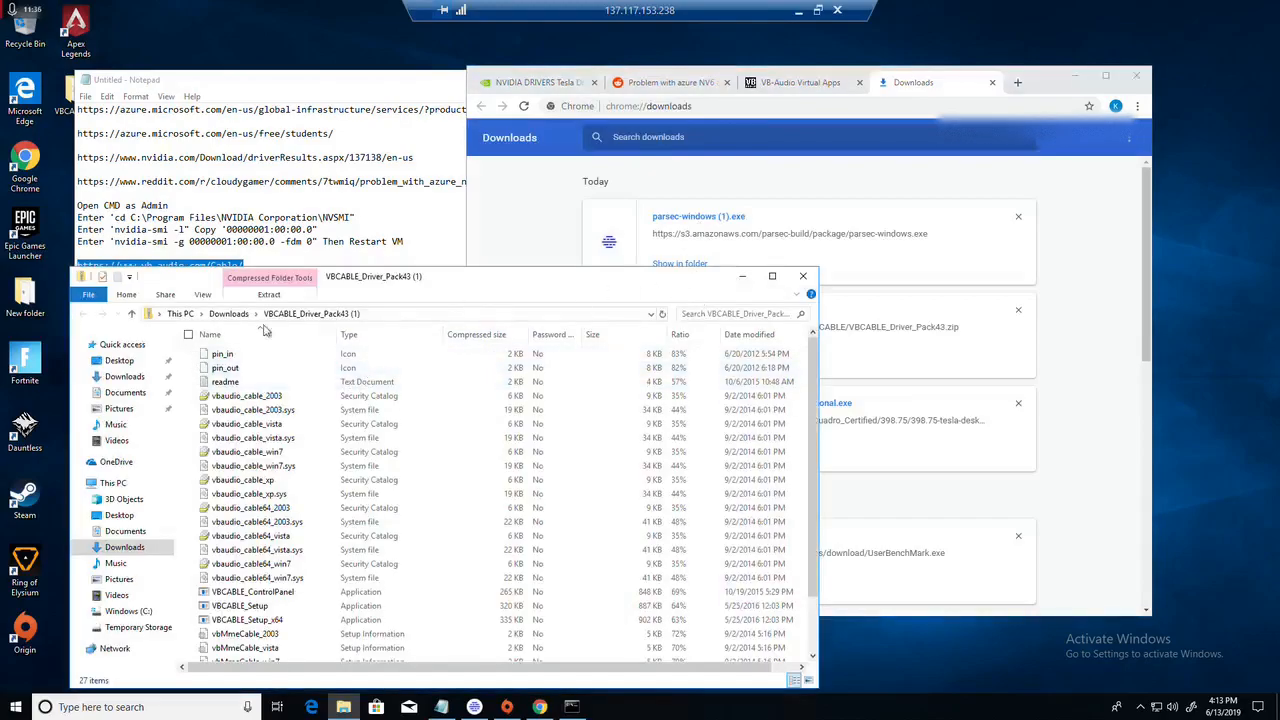
pyautogui.click(403, 80)
pyautogui.click(1008, 79)
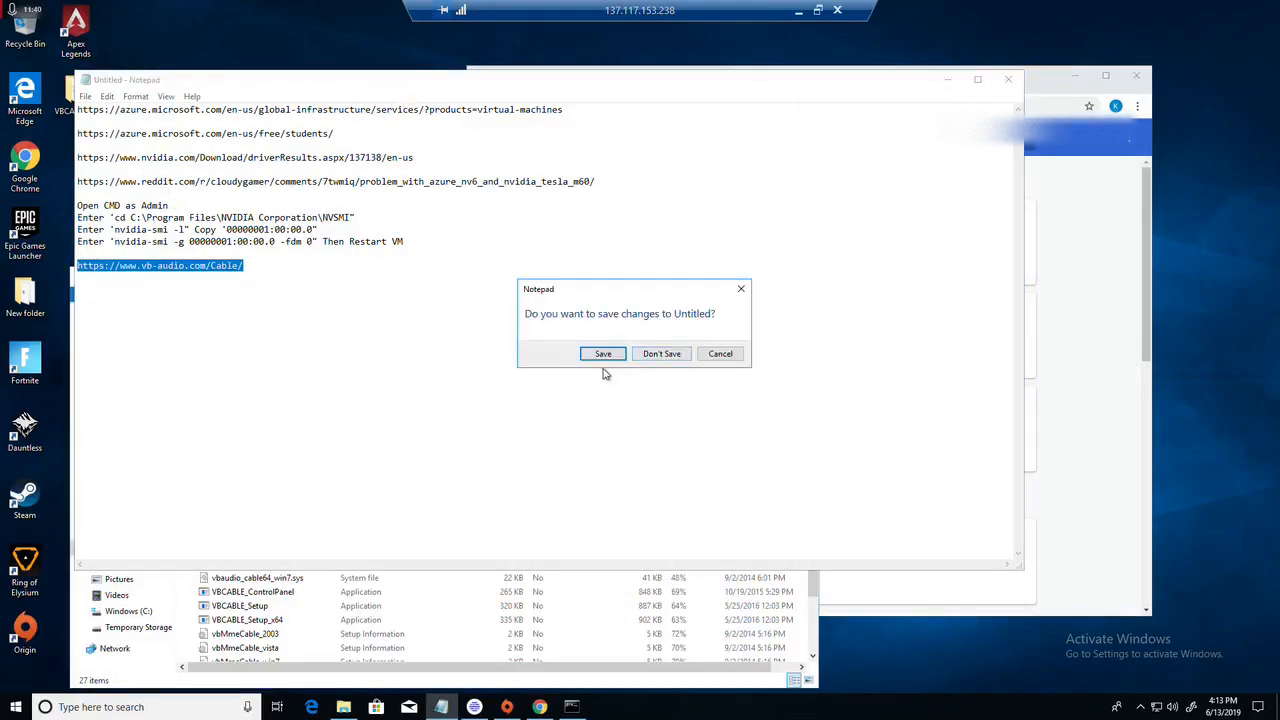
pyautogui.click(741, 289)
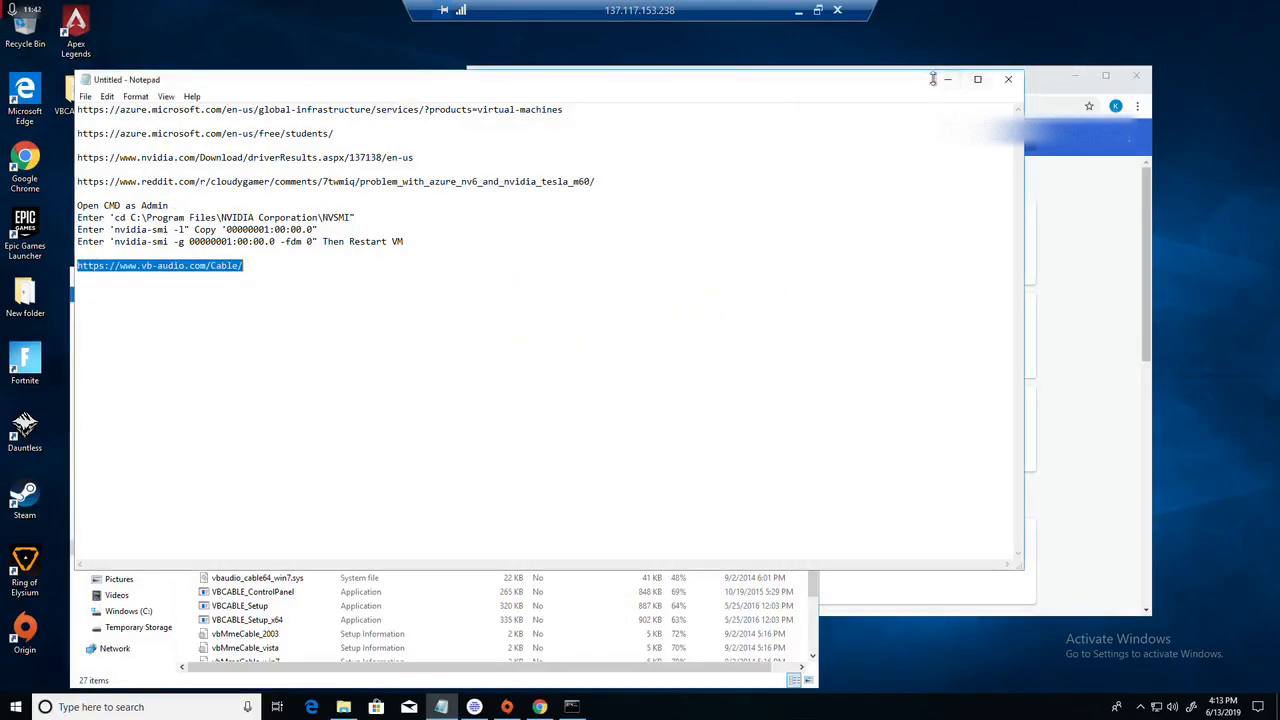
pyautogui.click(934, 79)
# Step: Run VBCABLE_Setup_x64 from the extracted VBCABLE folder on the desktop, and close the installer and both folder windows
pyautogui.doubleClick(83, 108)
pyautogui.moveTo(716, 286); pyautogui.dragTo(740, 123)
pyautogui.doubleClick(270, 457)
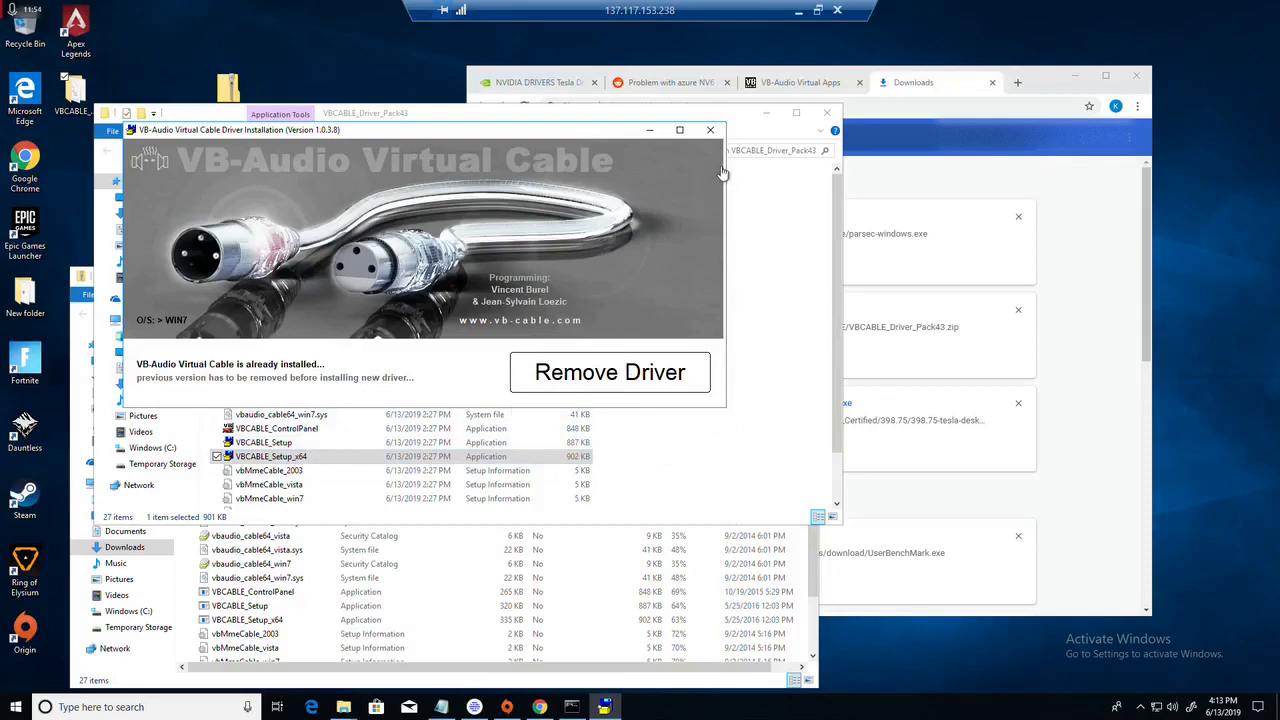
pyautogui.click(710, 130)
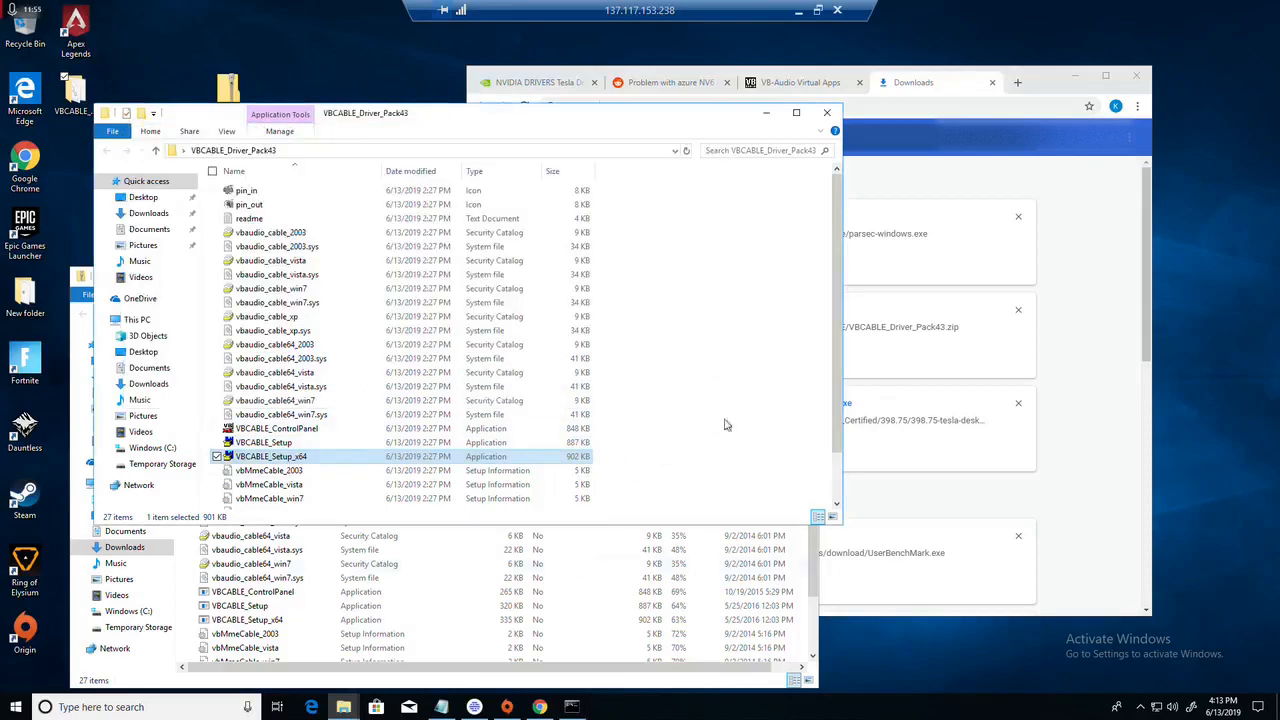
pyautogui.click(827, 112)
pyautogui.click(814, 276)
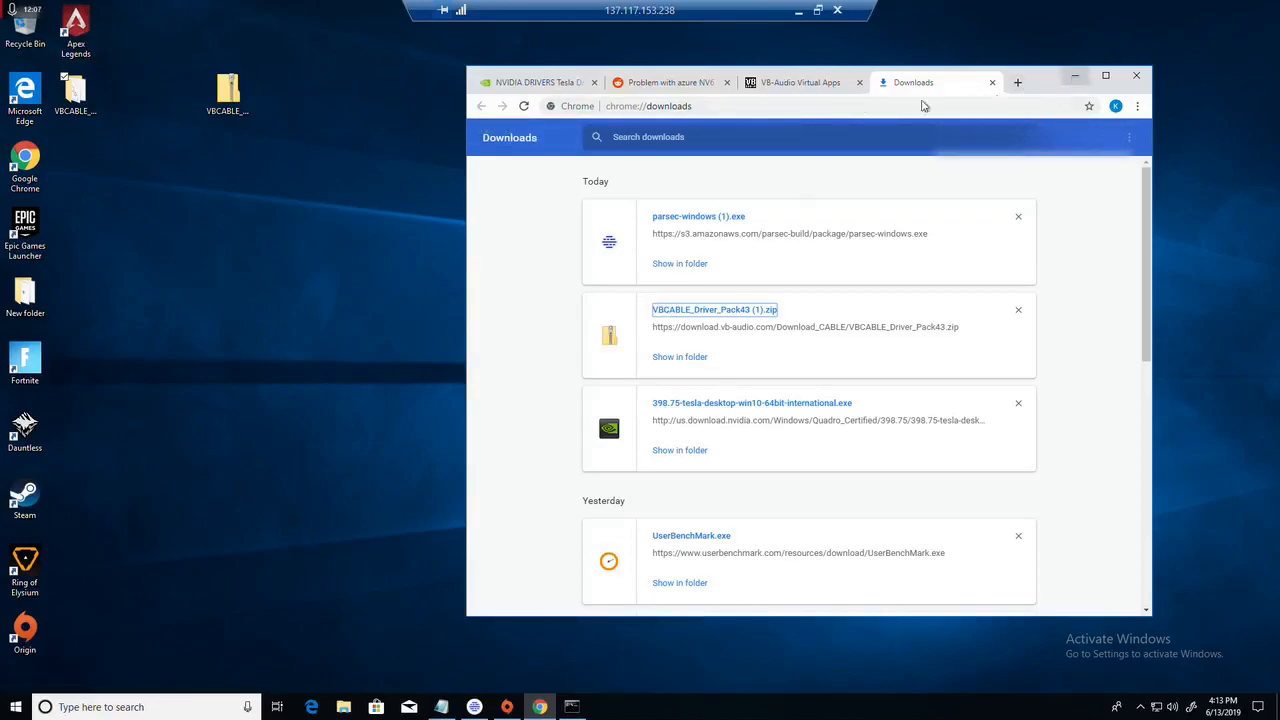
# Step: Try to load parsec.com in the VB-Audio tab
pyautogui.click(806, 88)
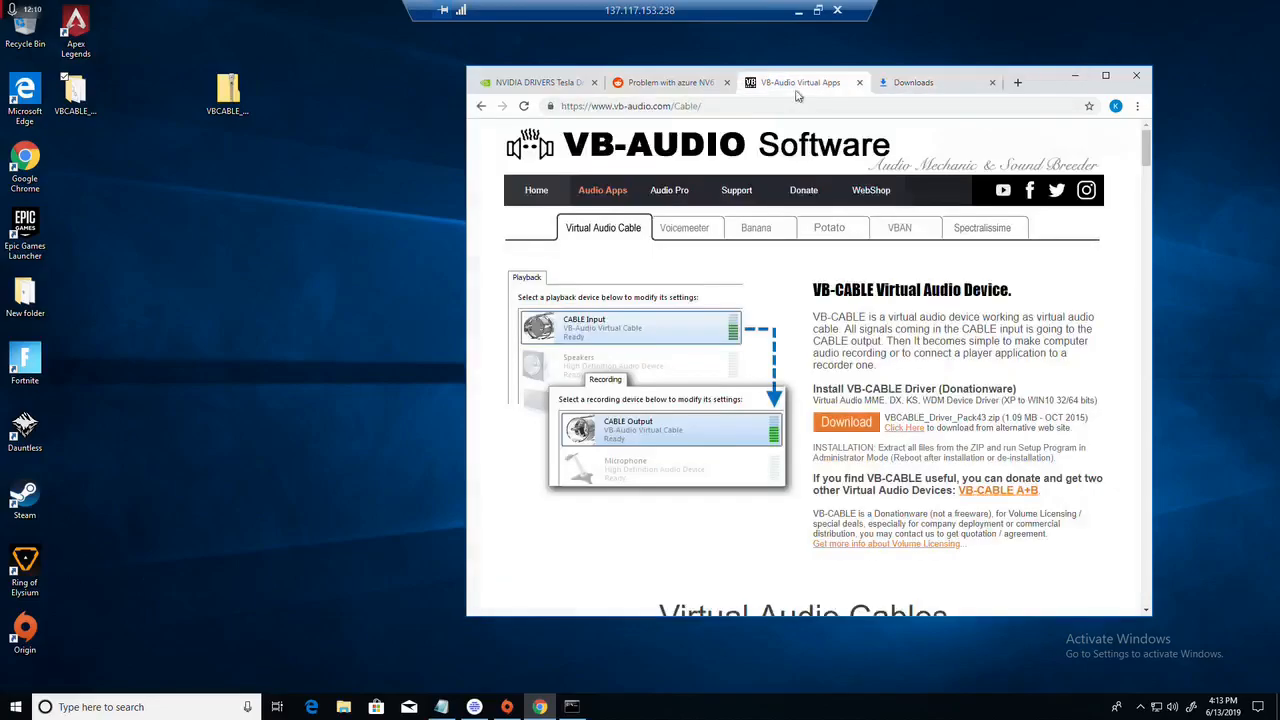
pyautogui.click(727, 110)
pyautogui.write('parsec')
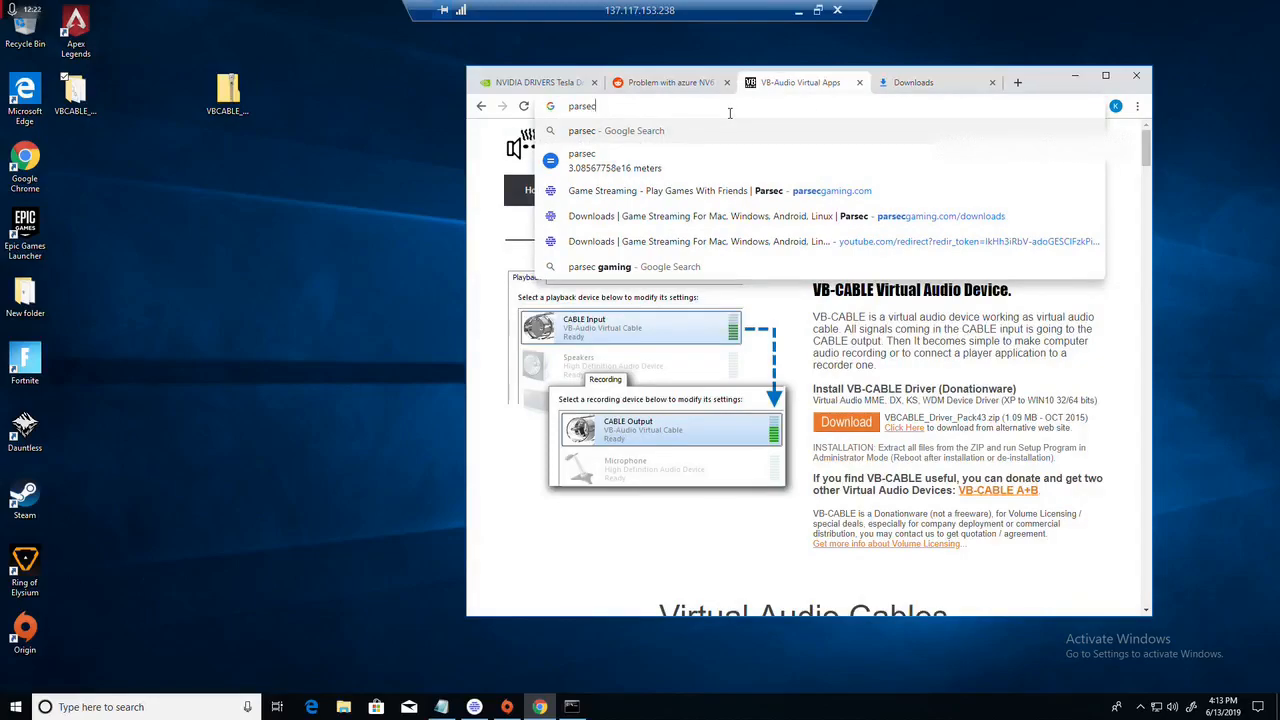
pyautogui.write('.com')
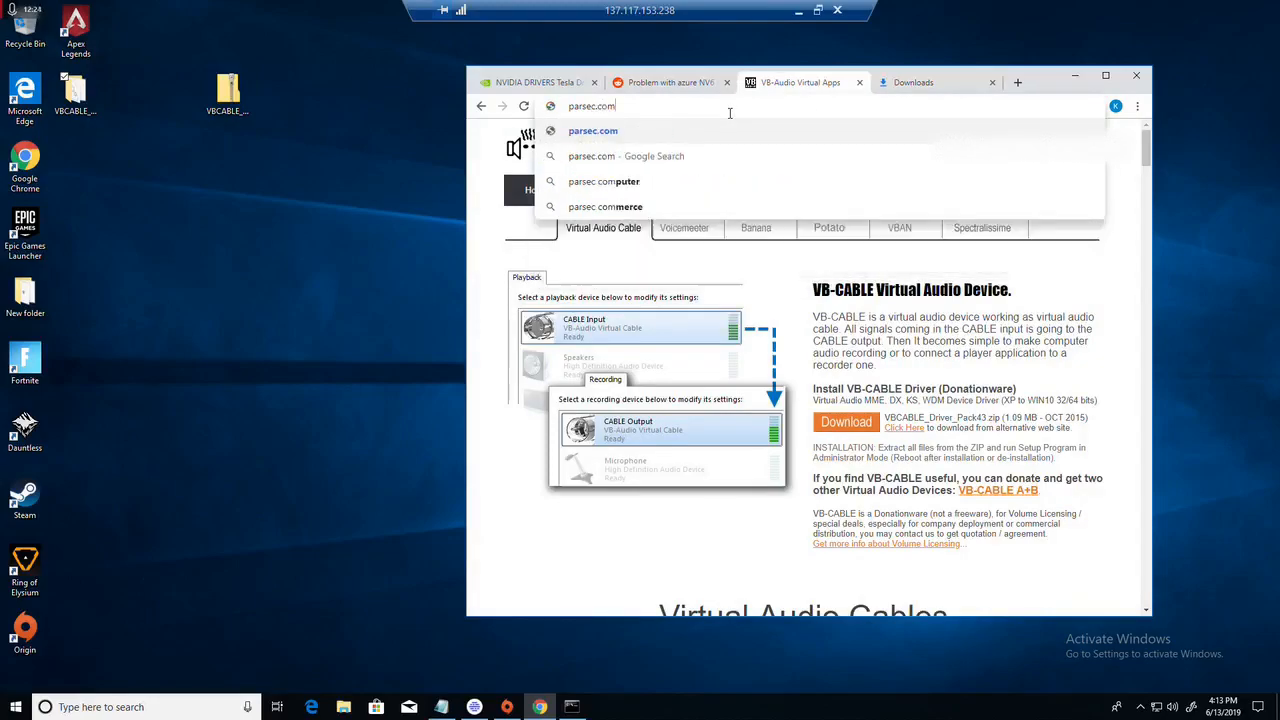
pyautogui.press('Return')
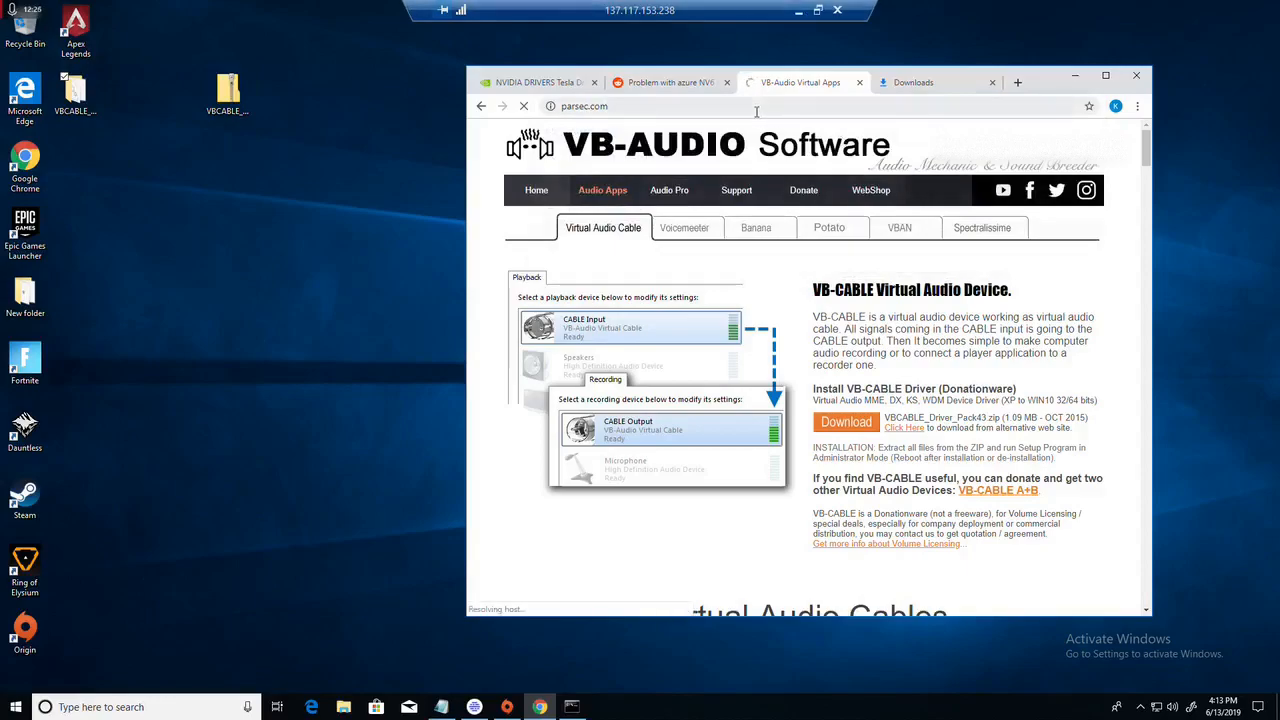
# Step: Search Google for parsec and open the parsecgaming.com website from the results
pyautogui.click(628, 107)
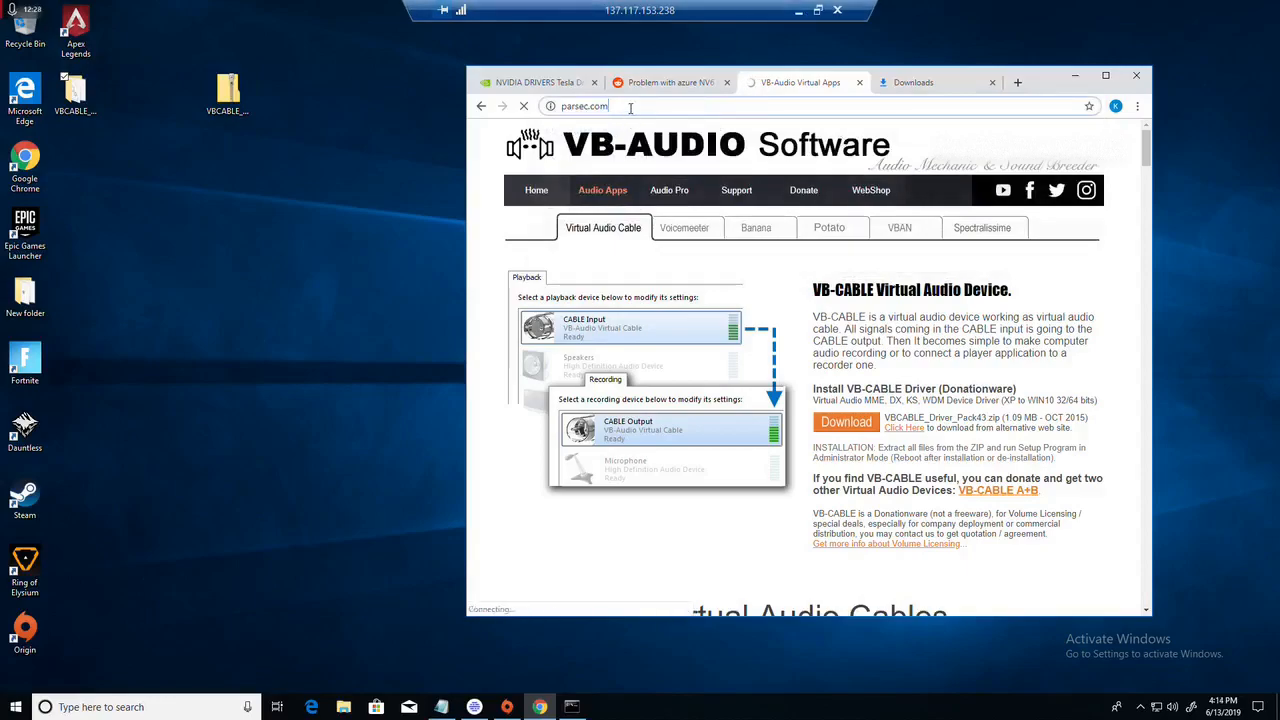
pyautogui.write('parsec')
pyautogui.press('Return')
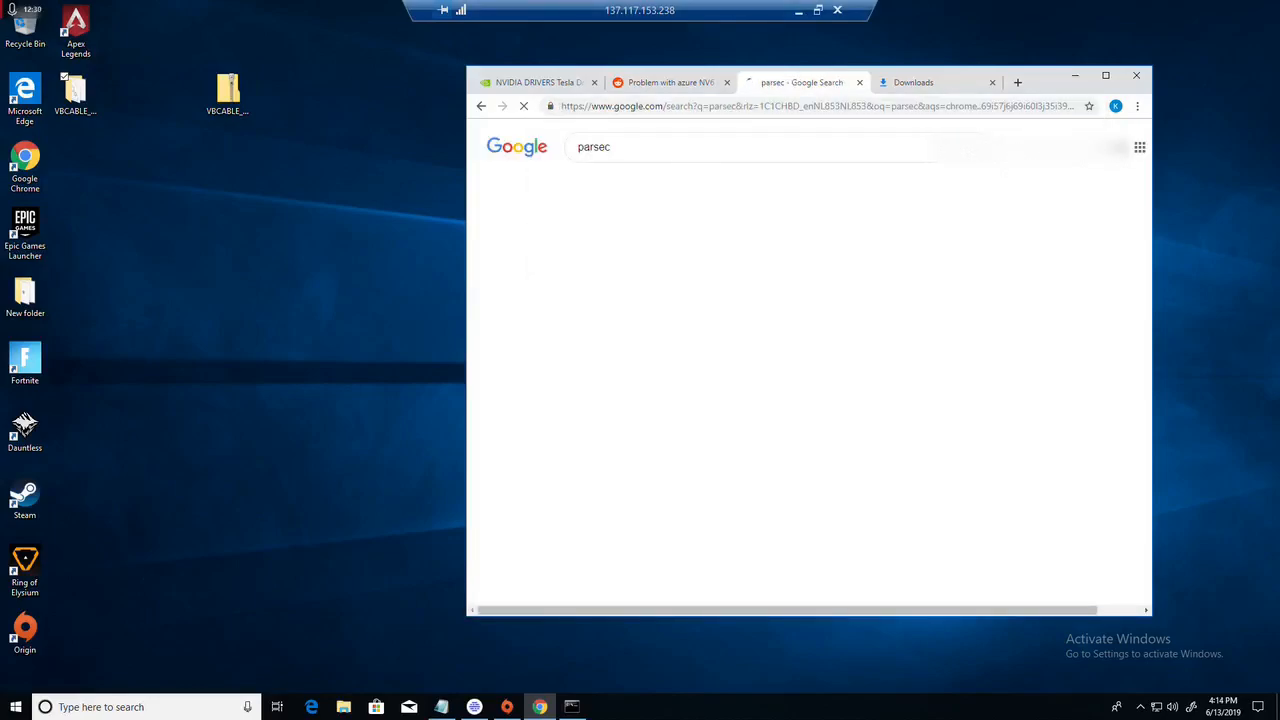
pyautogui.click(698, 245)
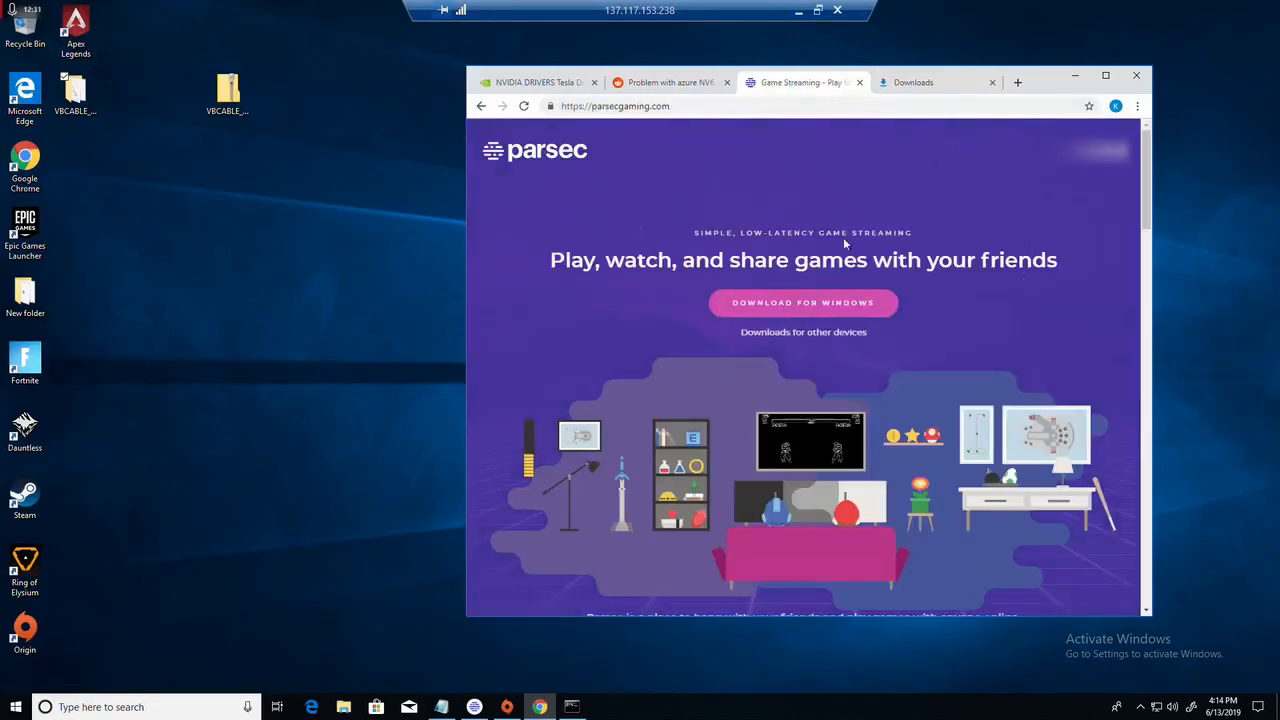
# Step: Install Parsec from the downloaded parsec-windows (1) file, ignoring the file-writing error and declining controller support, and close the installer
pyautogui.click(898, 83)
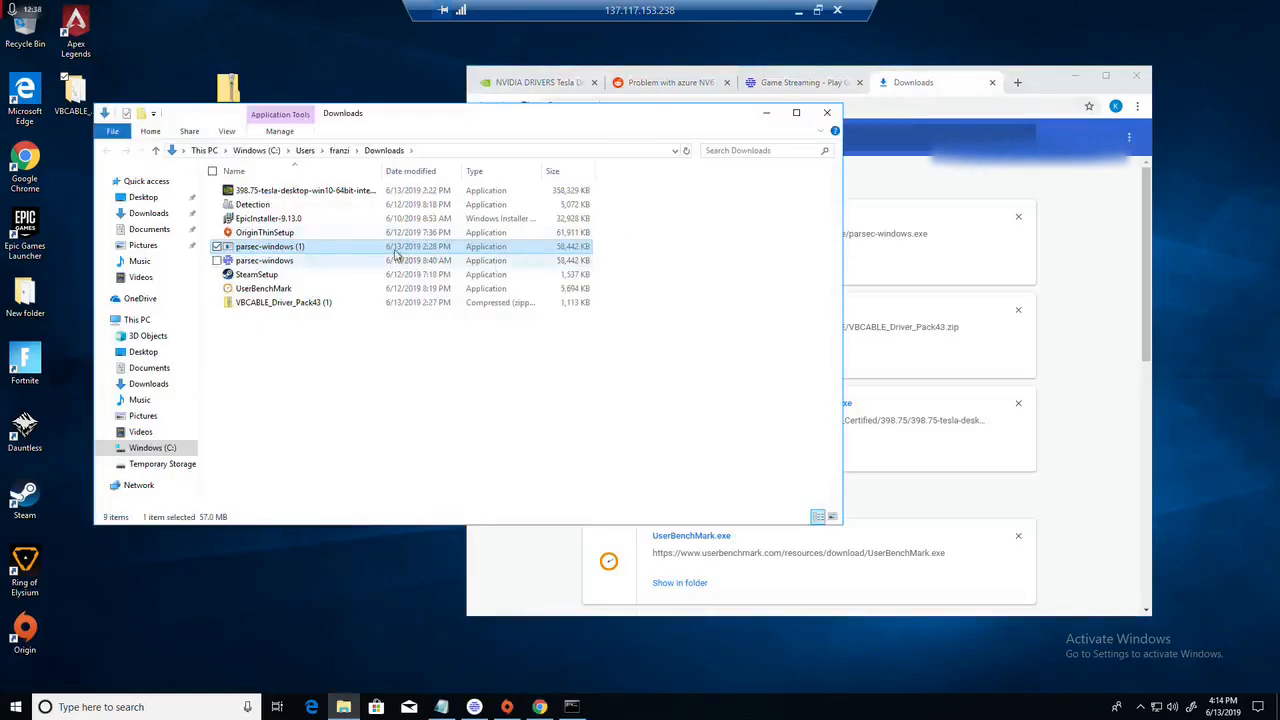
pyautogui.click(767, 113)
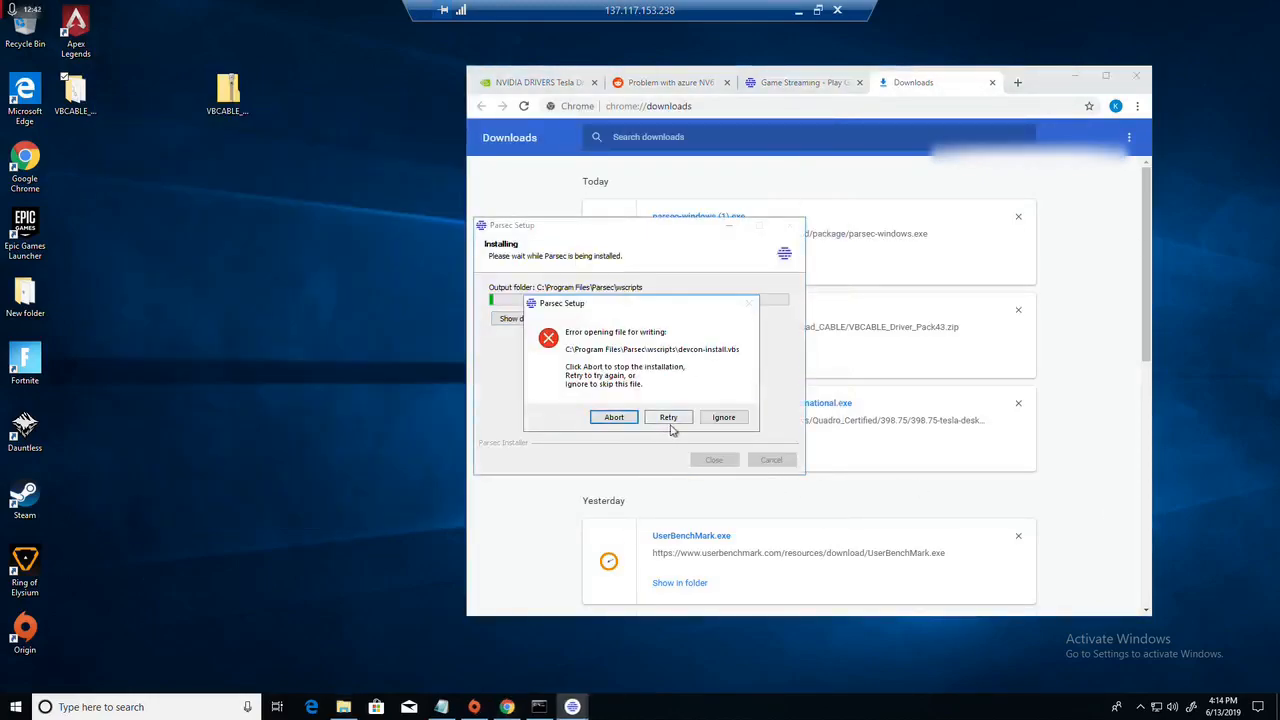
pyautogui.click(714, 420)
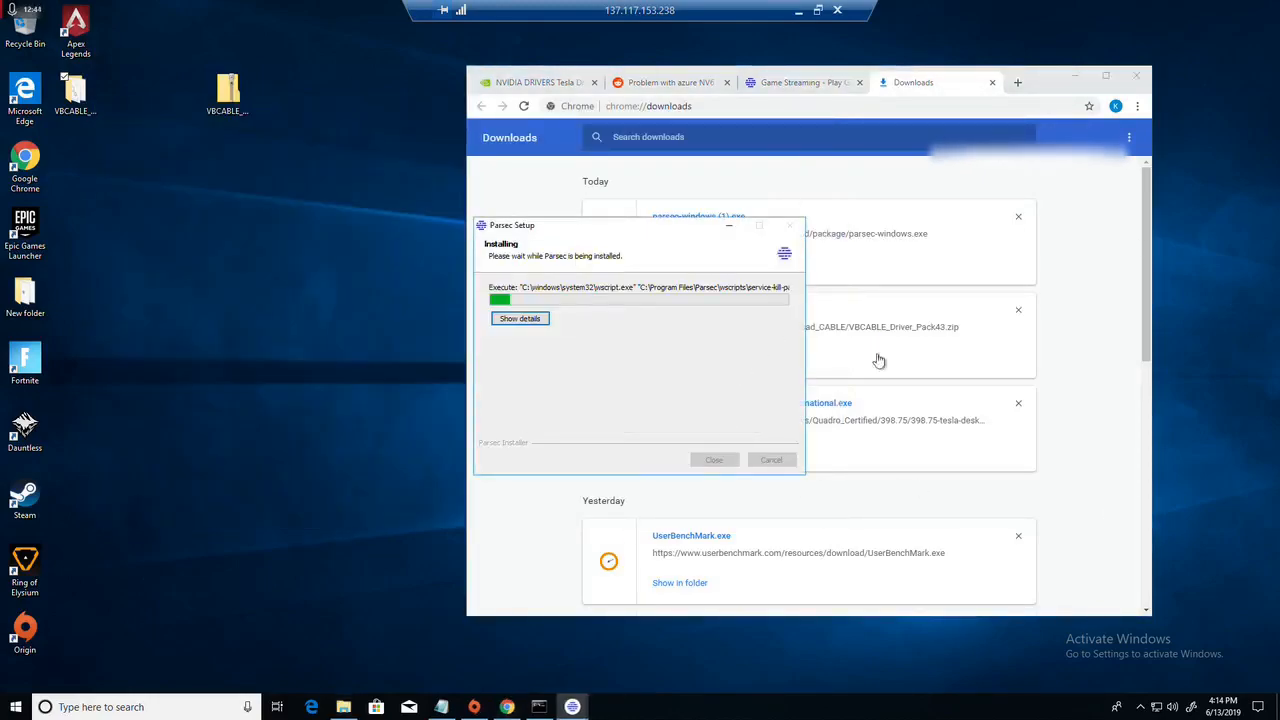
pyautogui.click(529, 321)
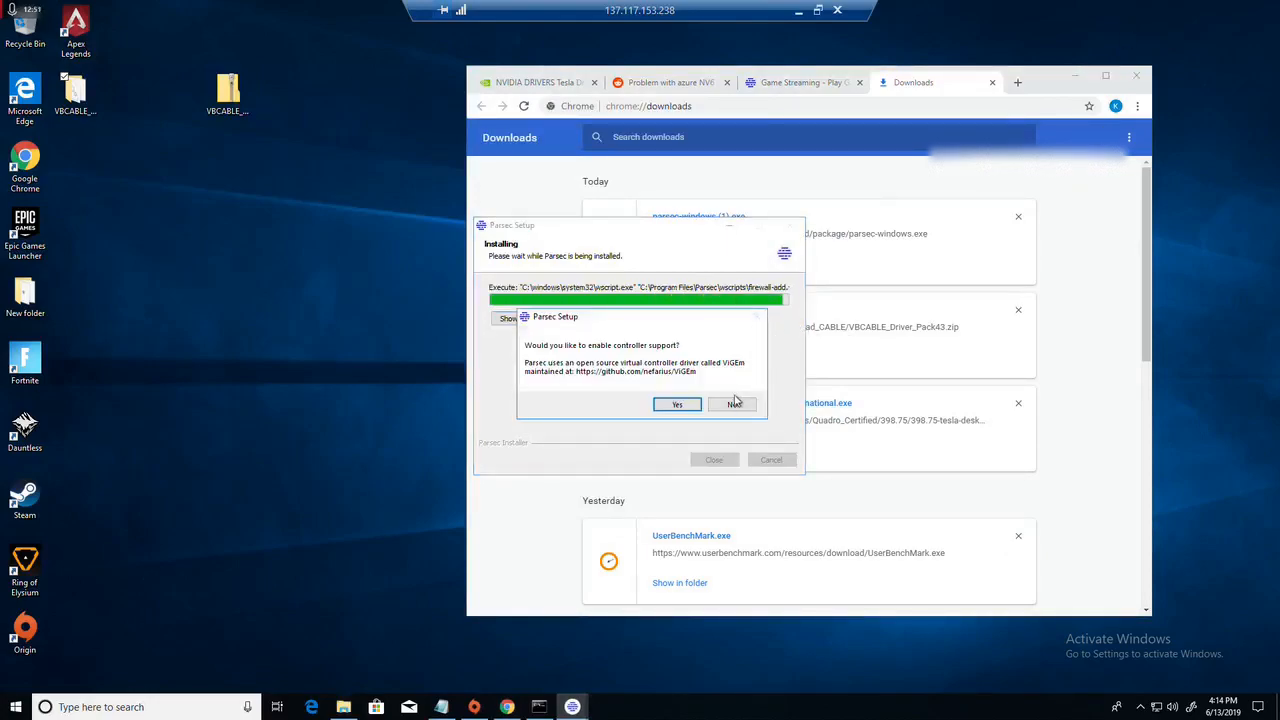
pyautogui.click(735, 403)
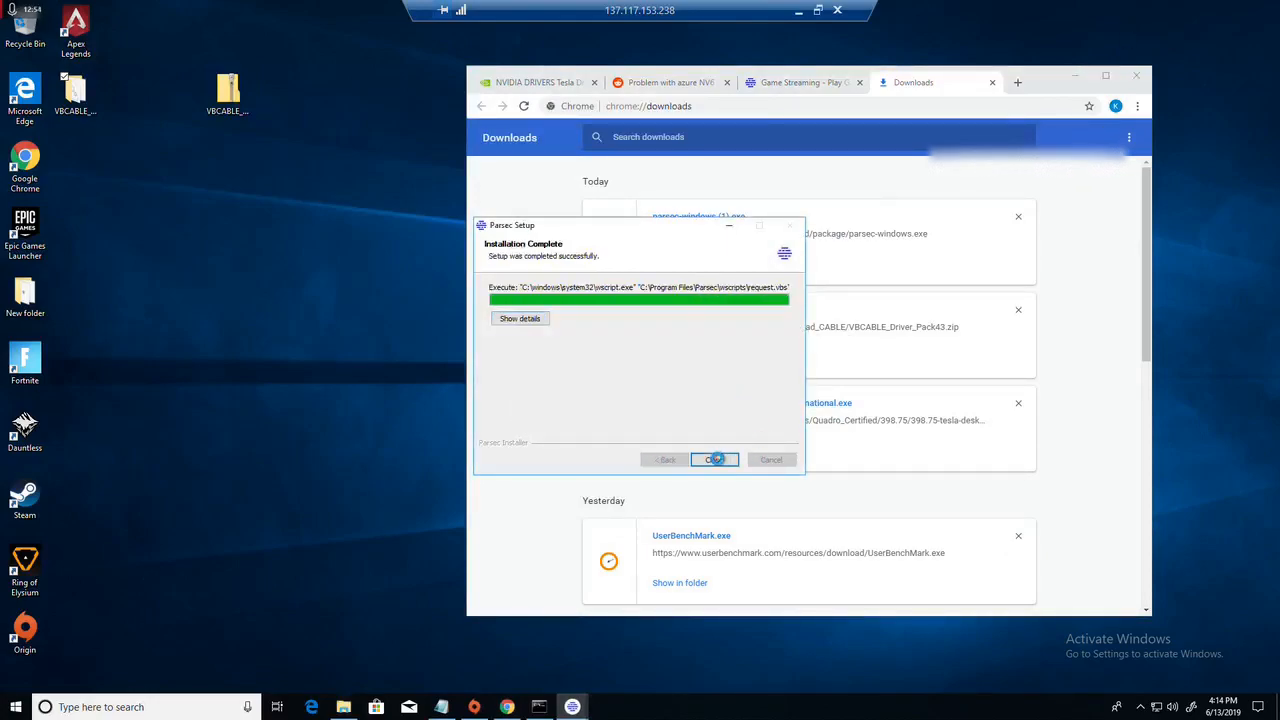
pyautogui.click(715, 459)
pyautogui.click(843, 128)
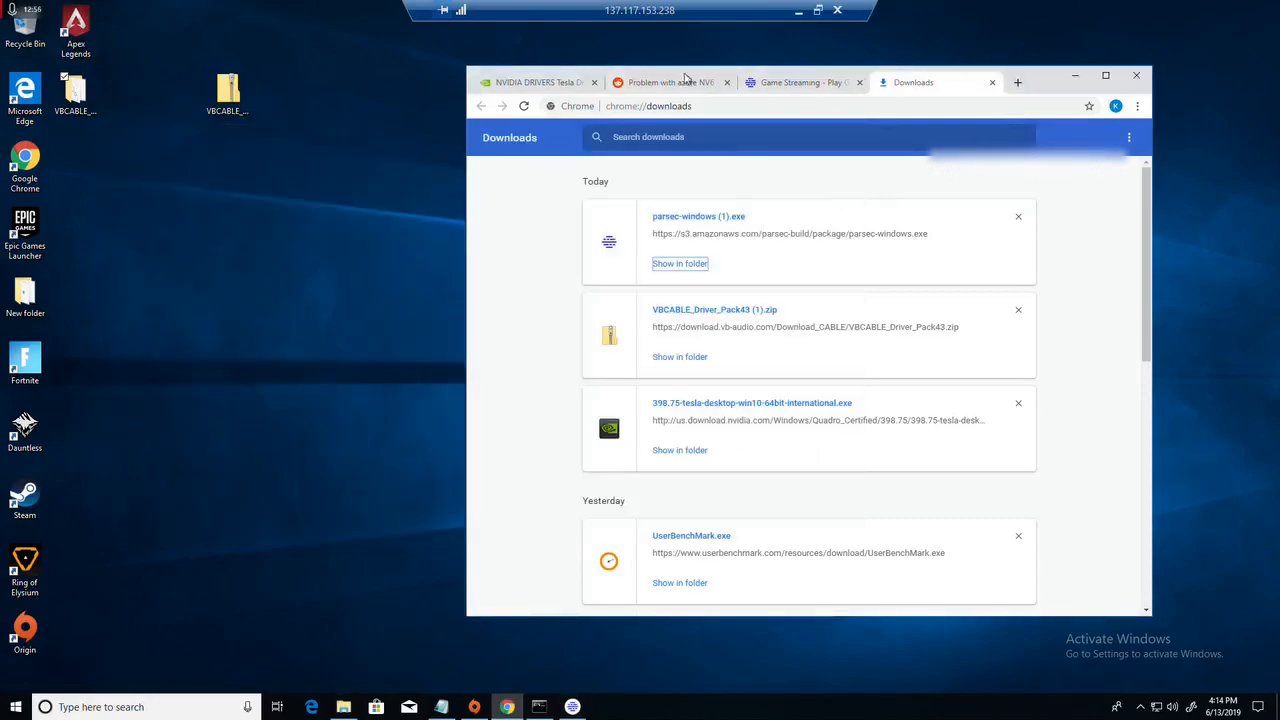
# Step: Open the sign-up page on the Parsec website, fill in a placeholder username, and close that tab without registering
pyautogui.click(793, 82)
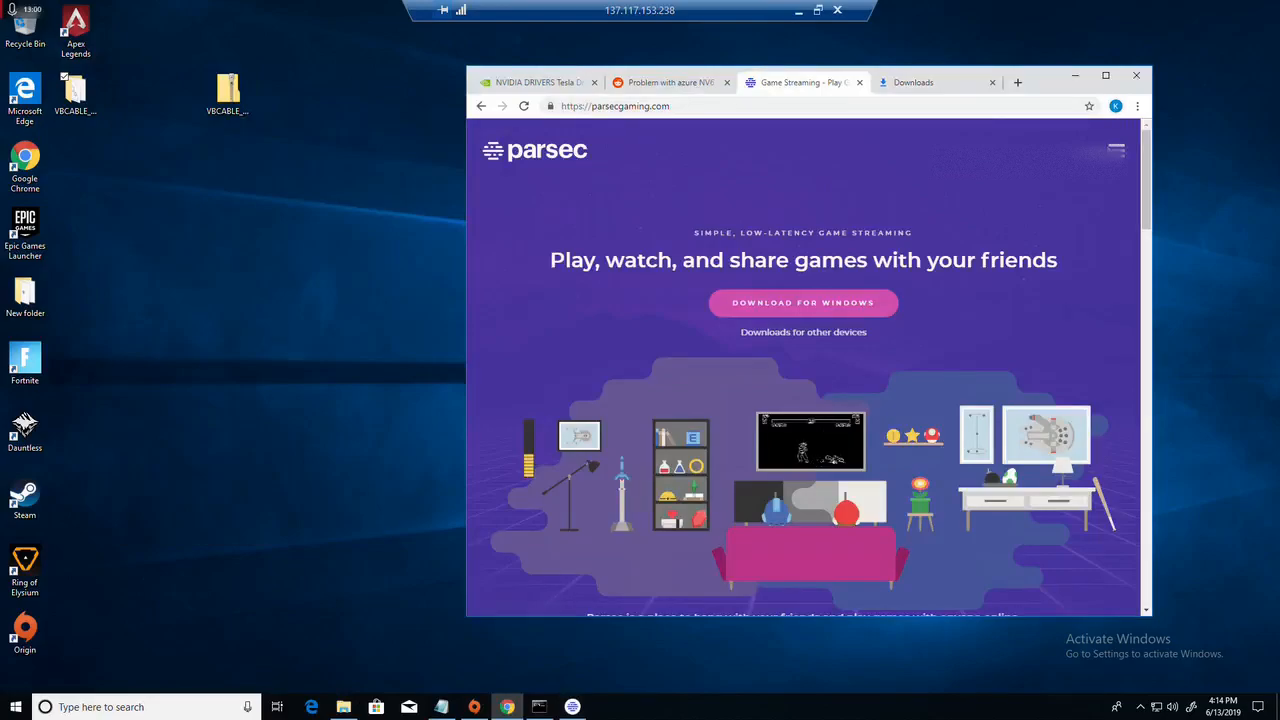
pyautogui.click(1116, 150)
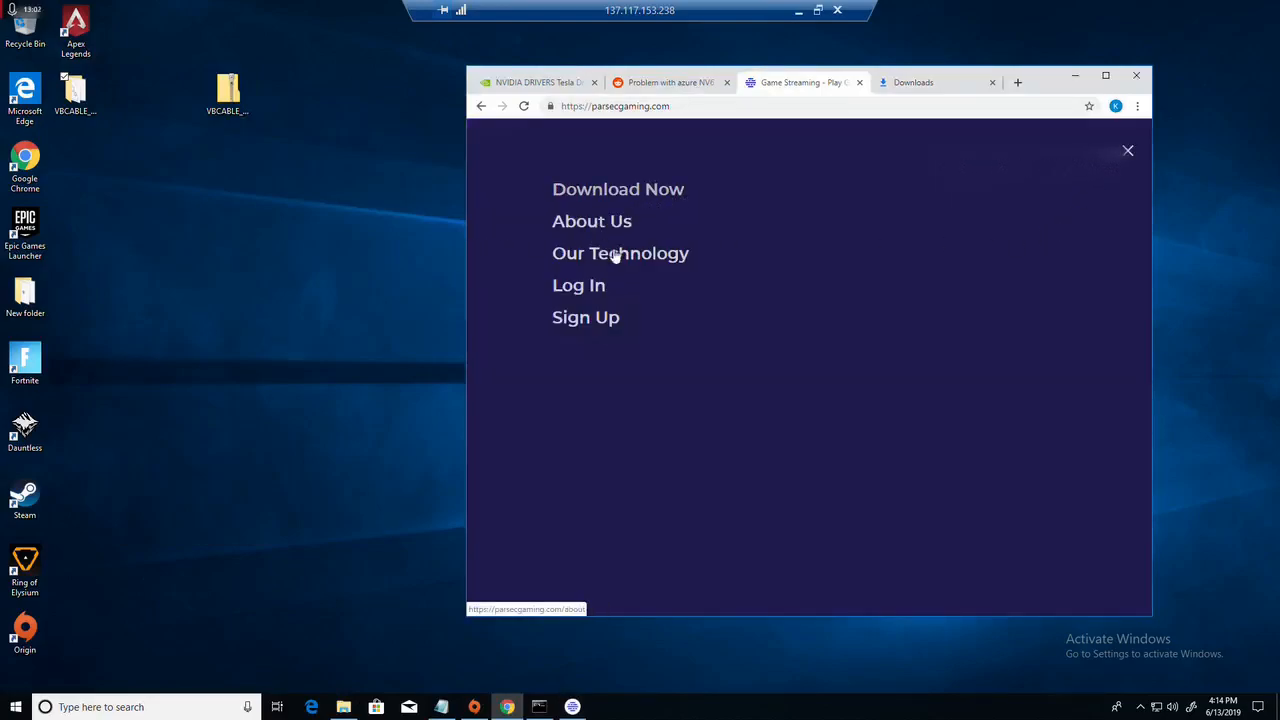
pyautogui.click(592, 318)
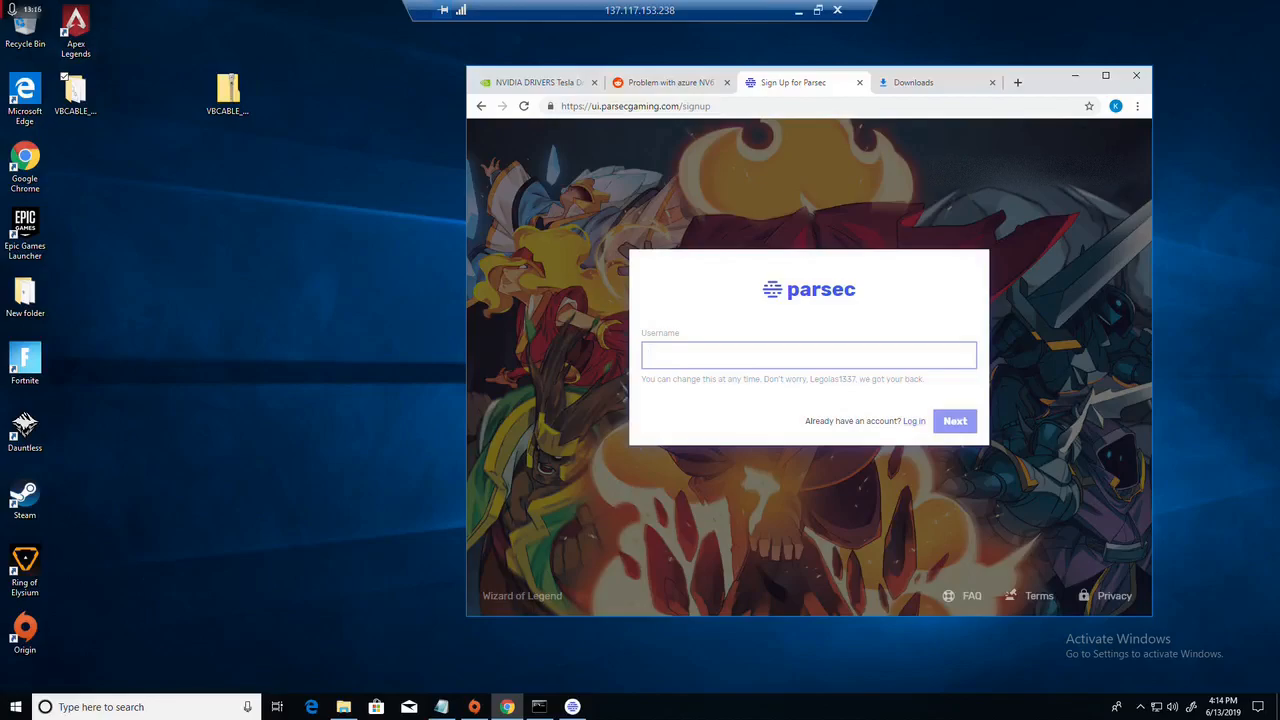
pyautogui.write('dasbfkjsbf')
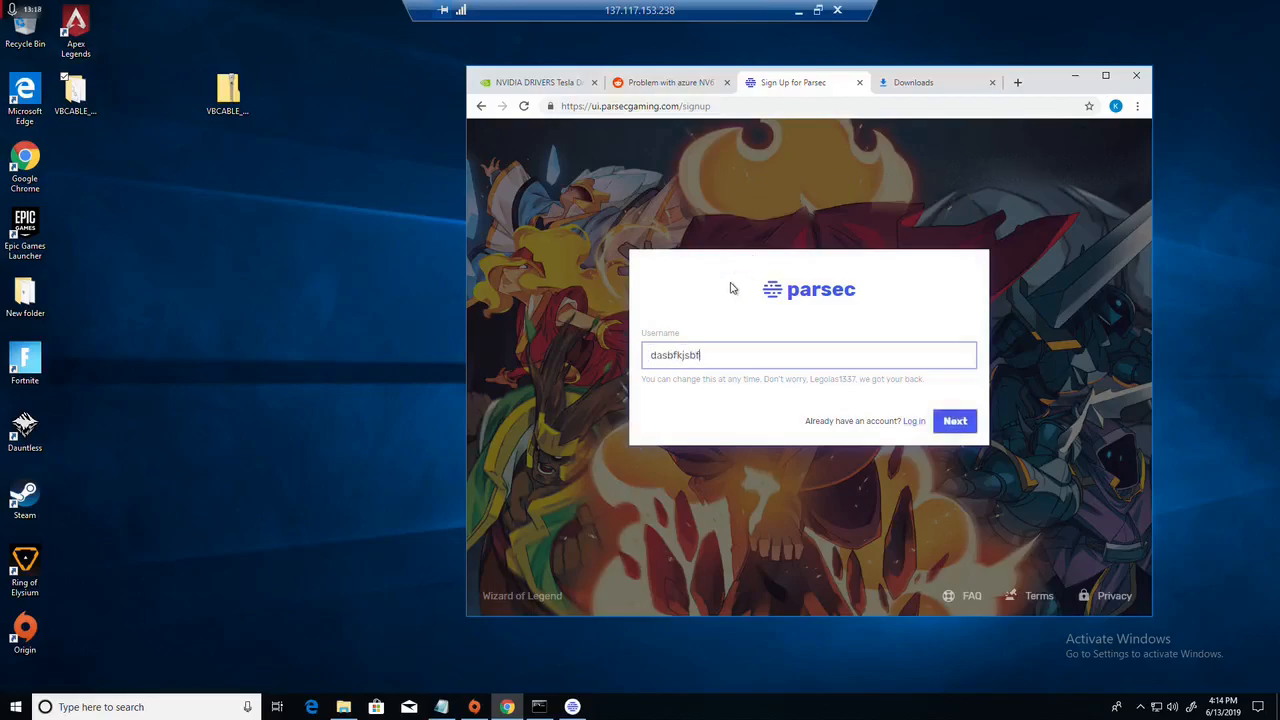
pyautogui.click(860, 82)
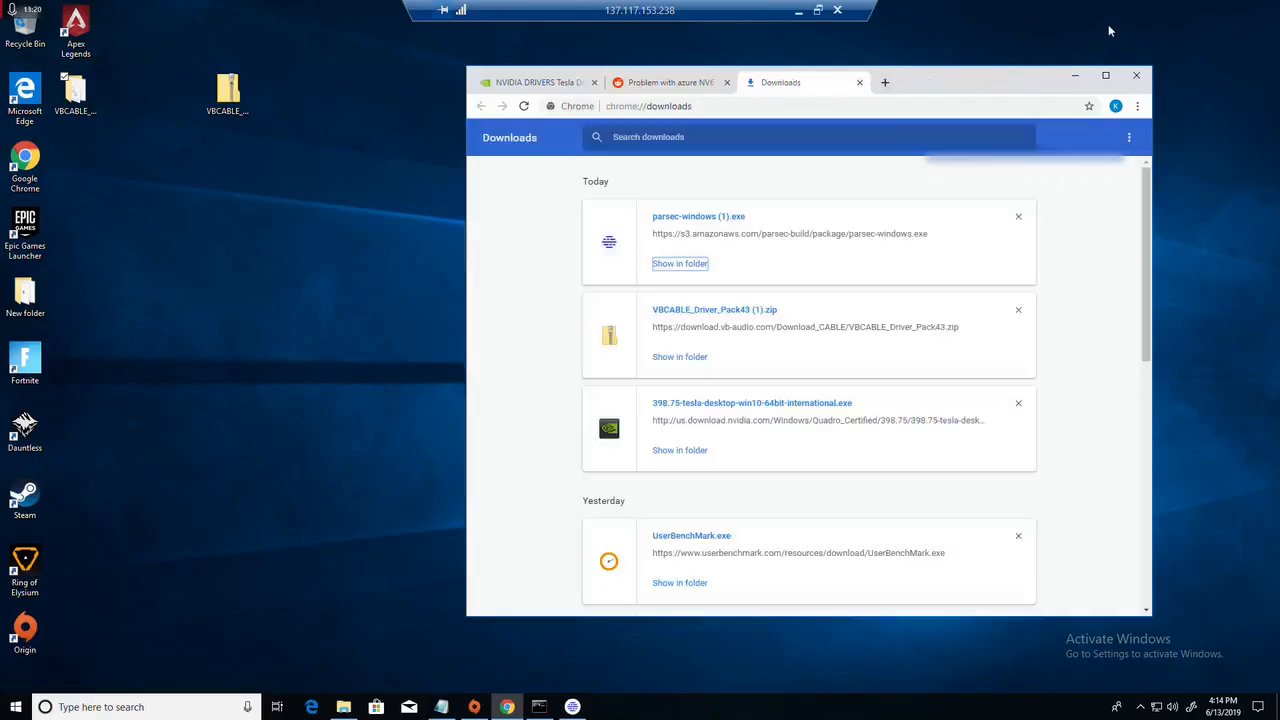
# Step: Minimize Chrome, dismiss the remaining Parsec Setup prompt by declining controller support, and bring up Parsec's login window
pyautogui.click(1074, 76)
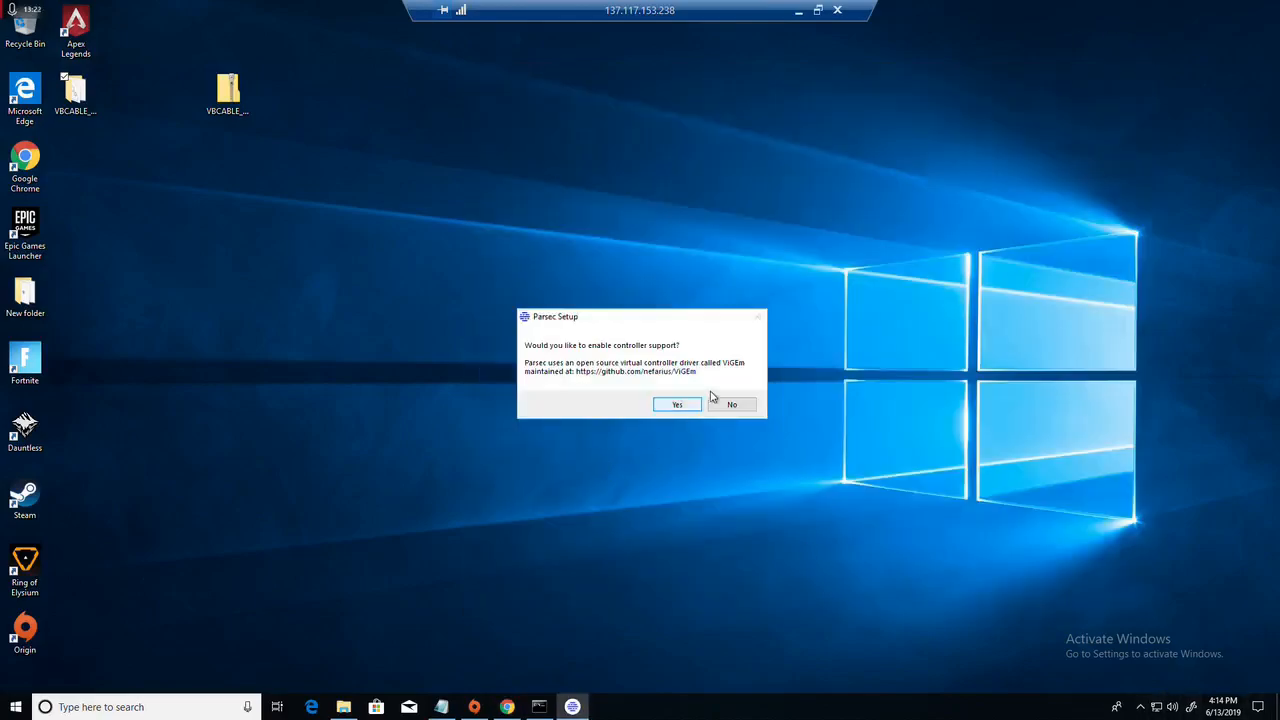
pyautogui.click(731, 405)
pyautogui.click(1140, 708)
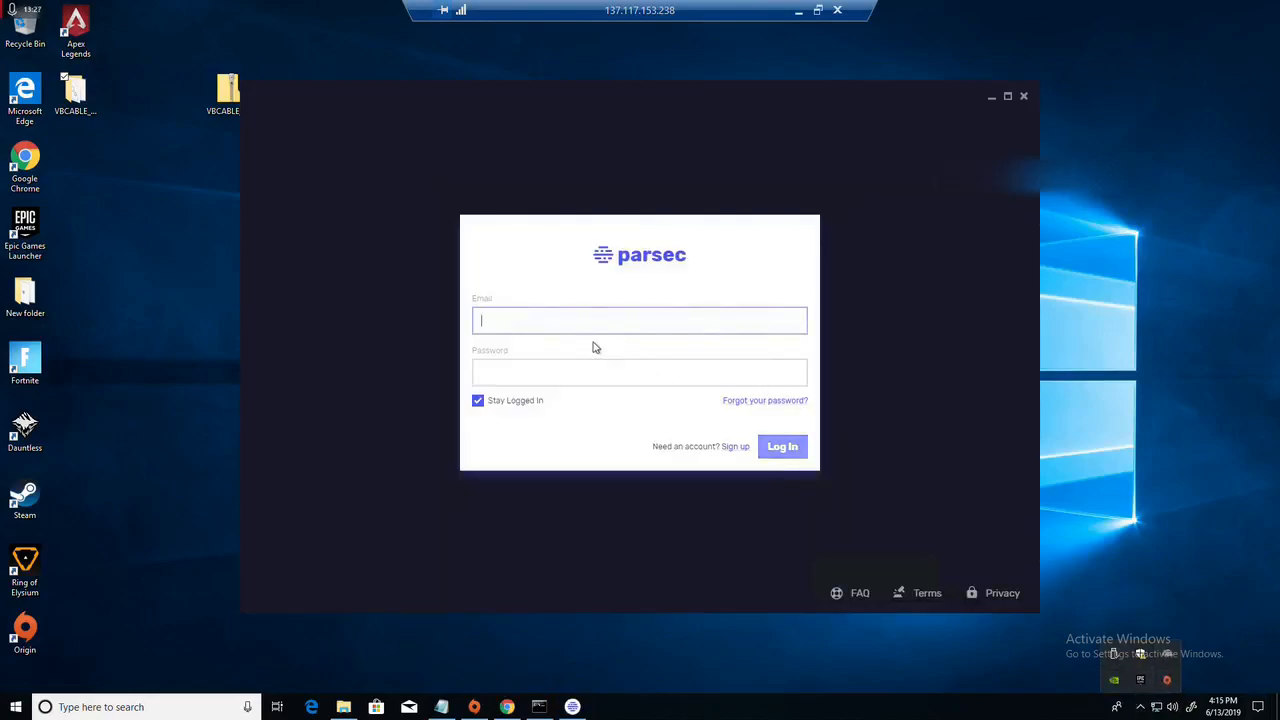
# Step: Log in to Parsec with the account's e-mail address and password
pyautogui.click(589, 329)
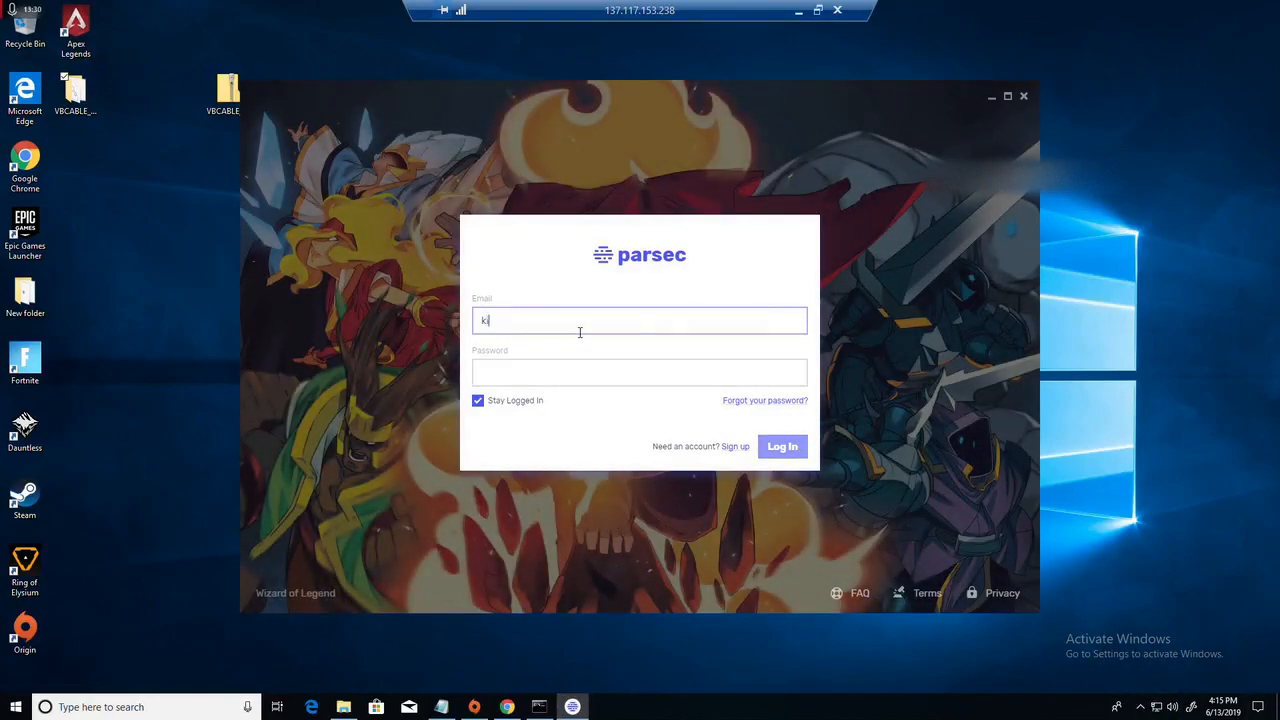
pyautogui.press('Tab')
pyautogui.write('******')
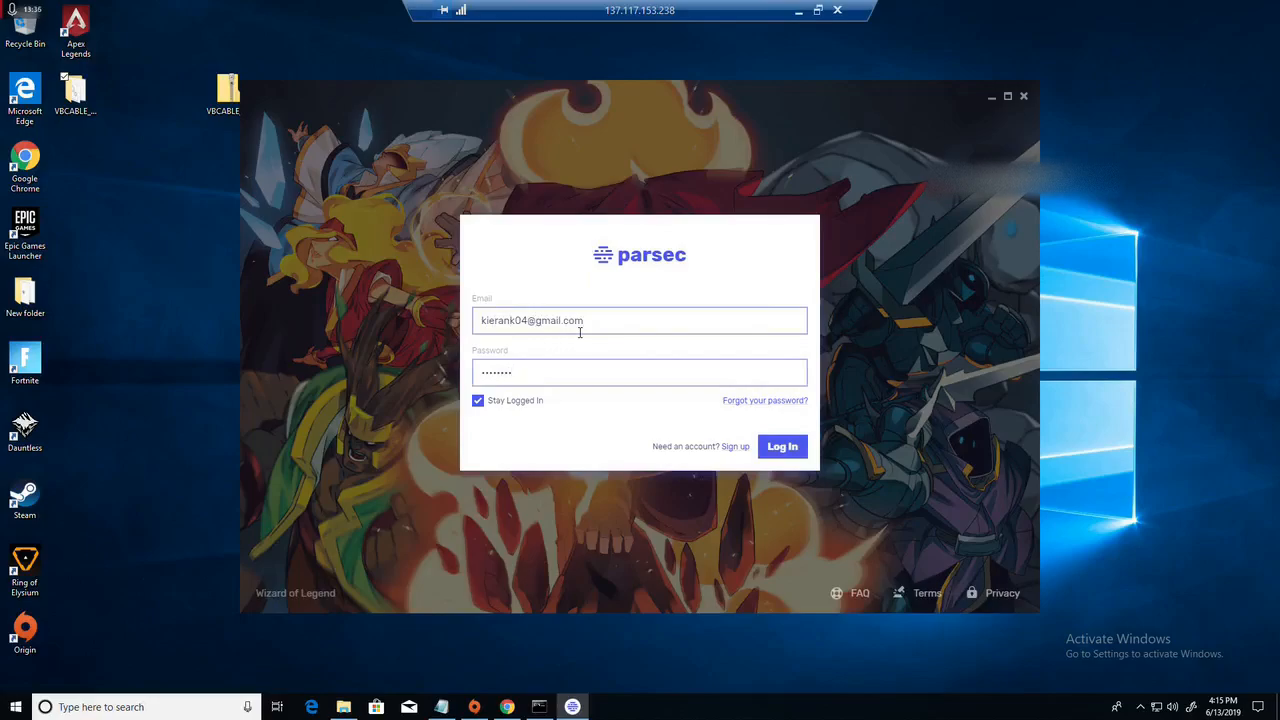
pyautogui.press('Return')
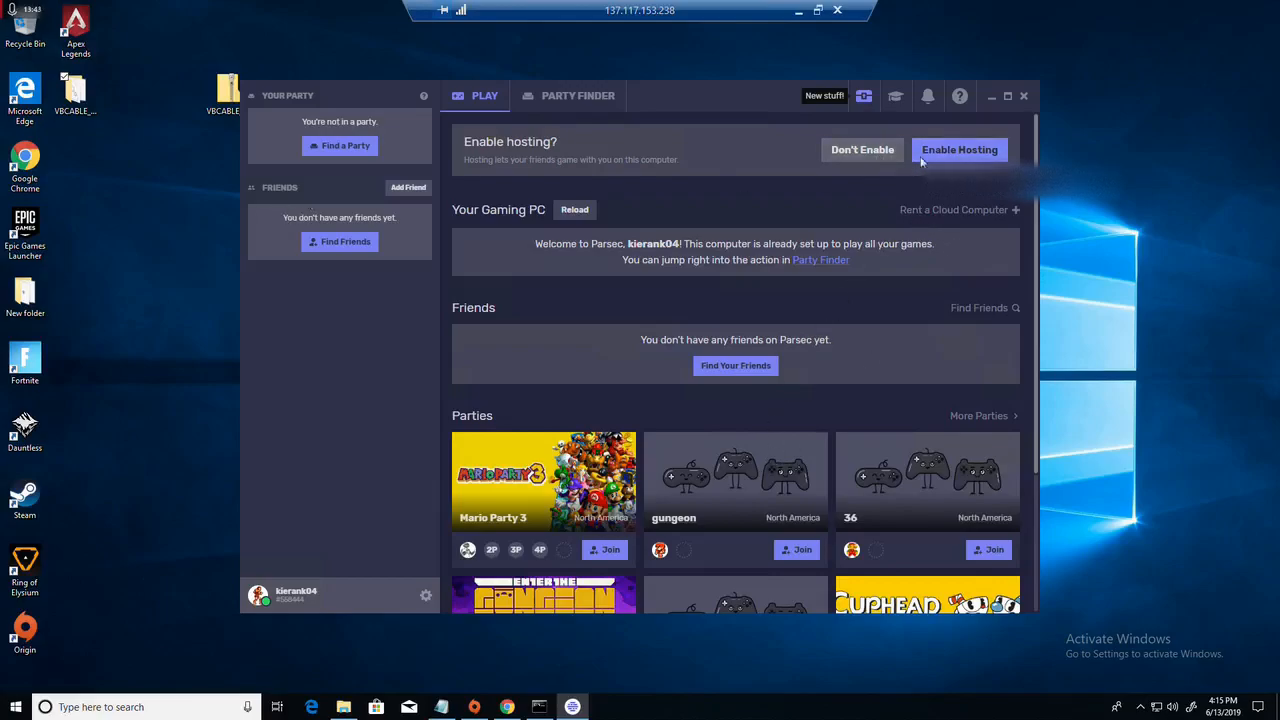
# Step: Open Parsec's hosting settings, set the bandwidth limit to 40 Mbps, and keep the stream resolution on Autodetect
pyautogui.click(425, 598)
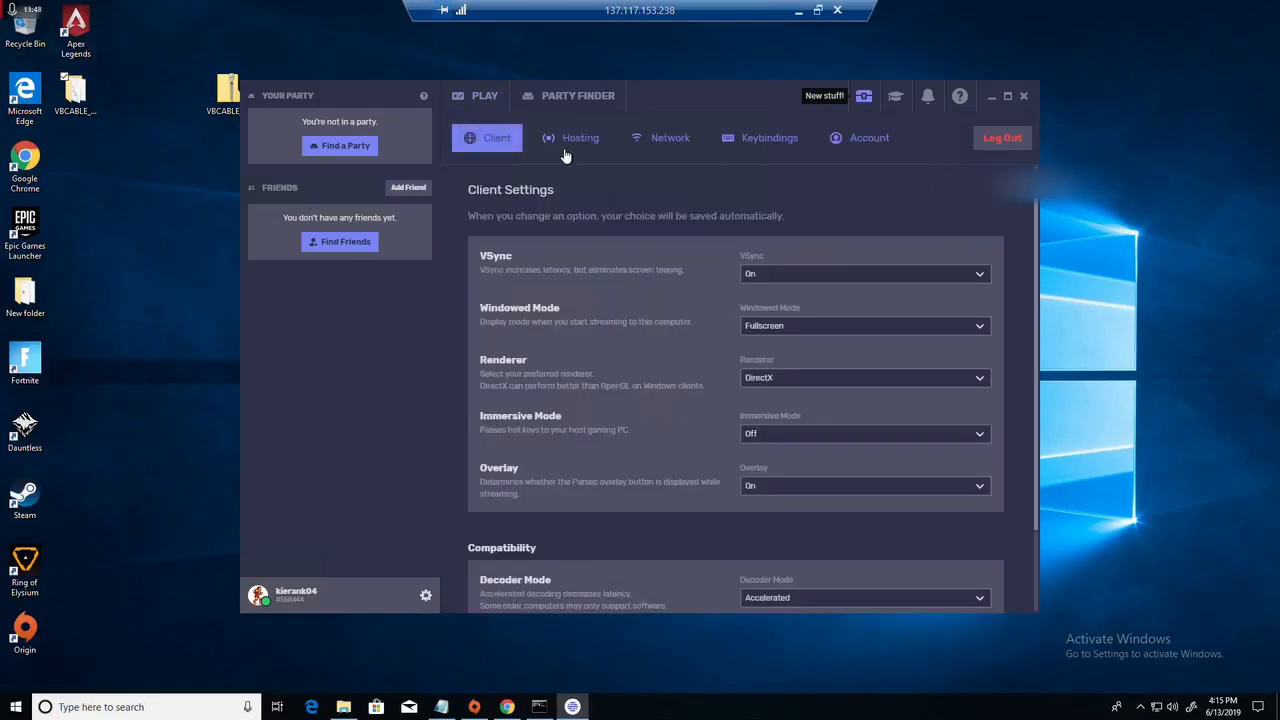
pyautogui.click(566, 145)
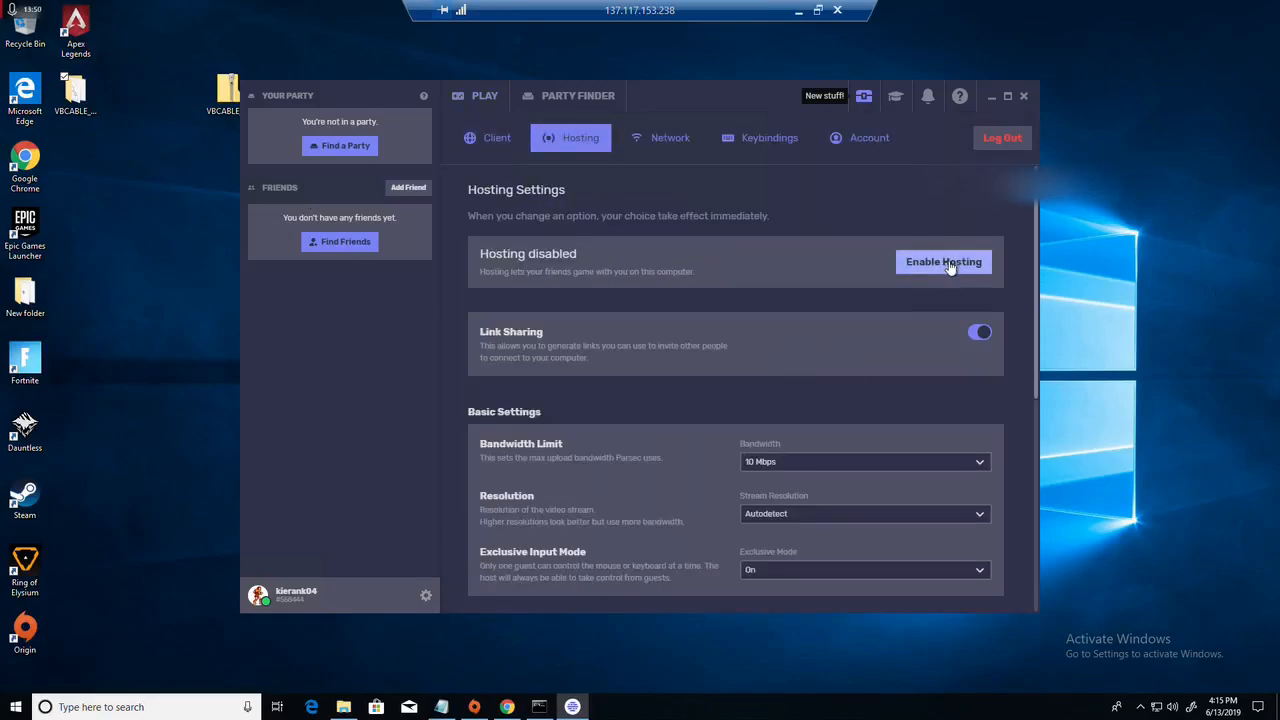
pyautogui.scroll(-2, 789, 372)
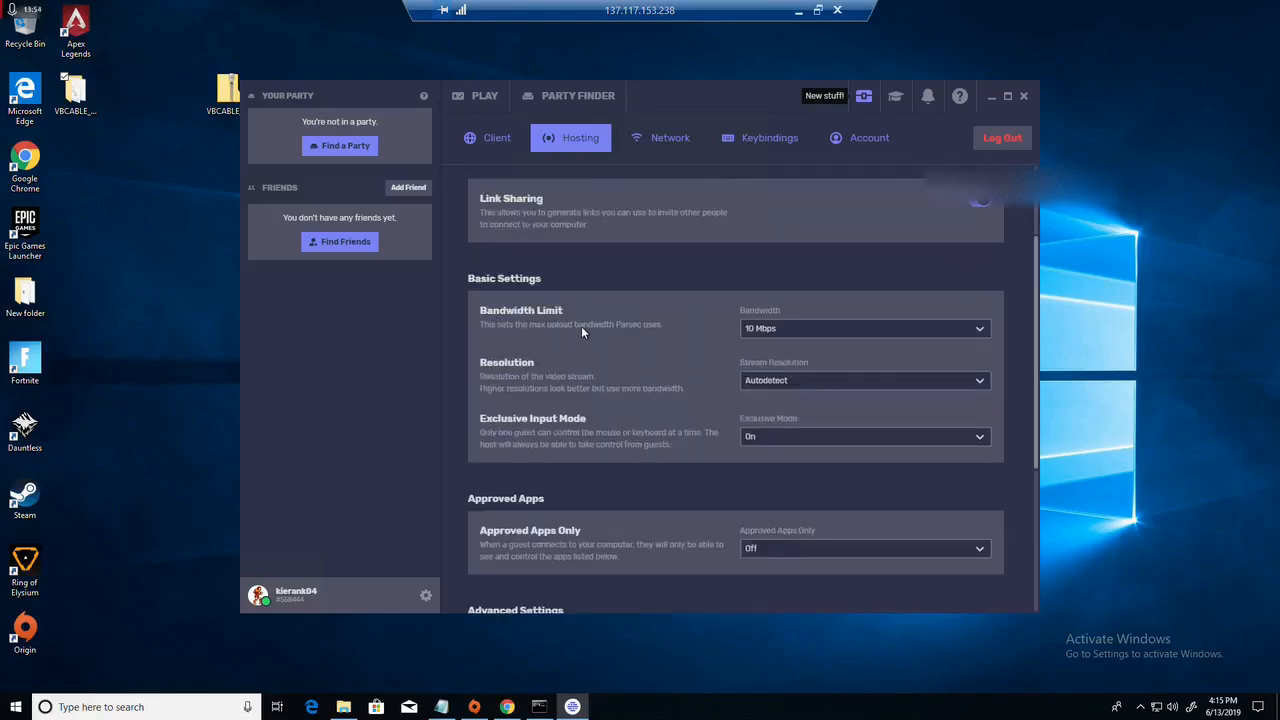
pyautogui.click(768, 330)
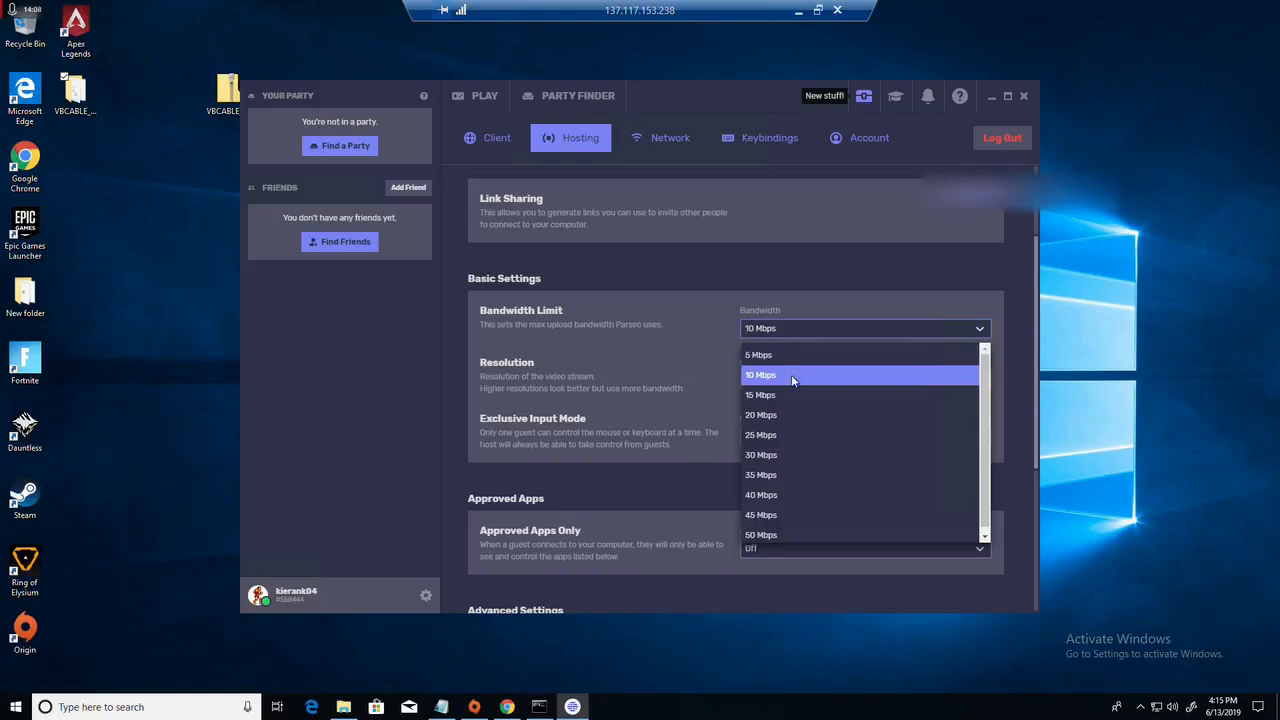
pyautogui.click(783, 496)
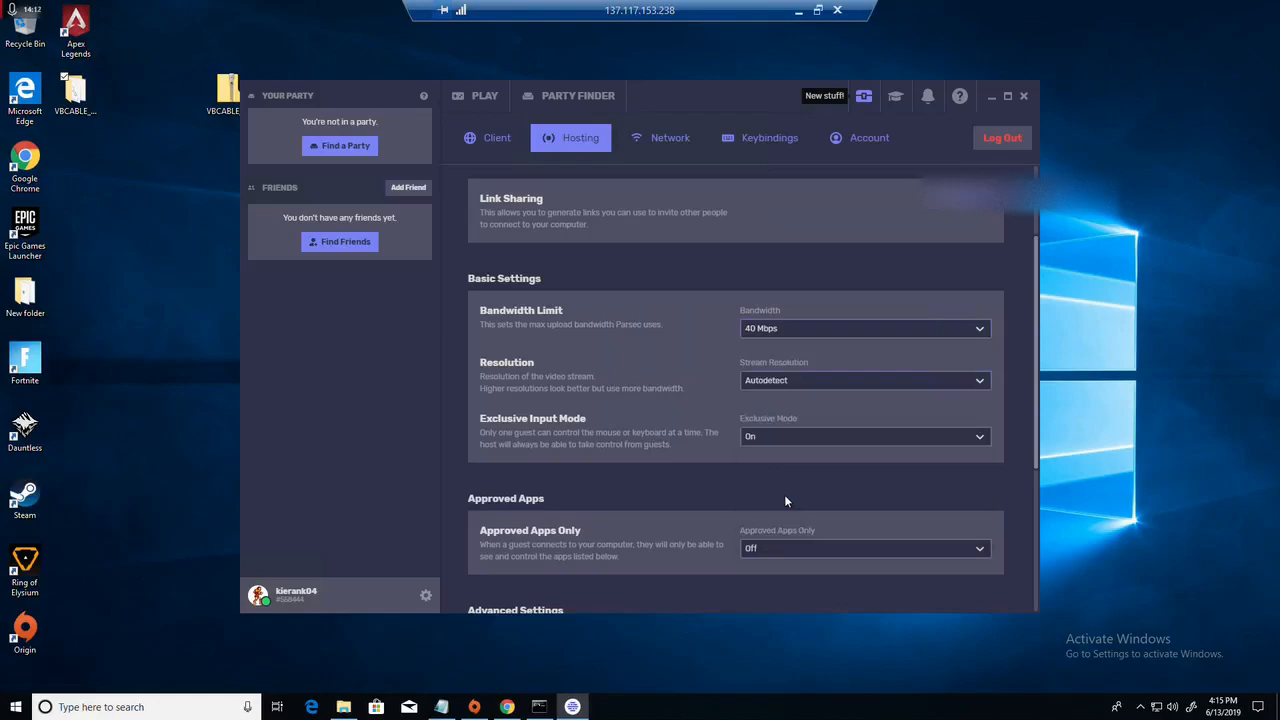
pyautogui.click(758, 382)
pyautogui.click(762, 402)
# Step: In the advanced hosting settings, choose the Generic PnP Monitor on the NVIDIA Tesla card as the display adapter
pyautogui.scroll(-5, 814, 403)
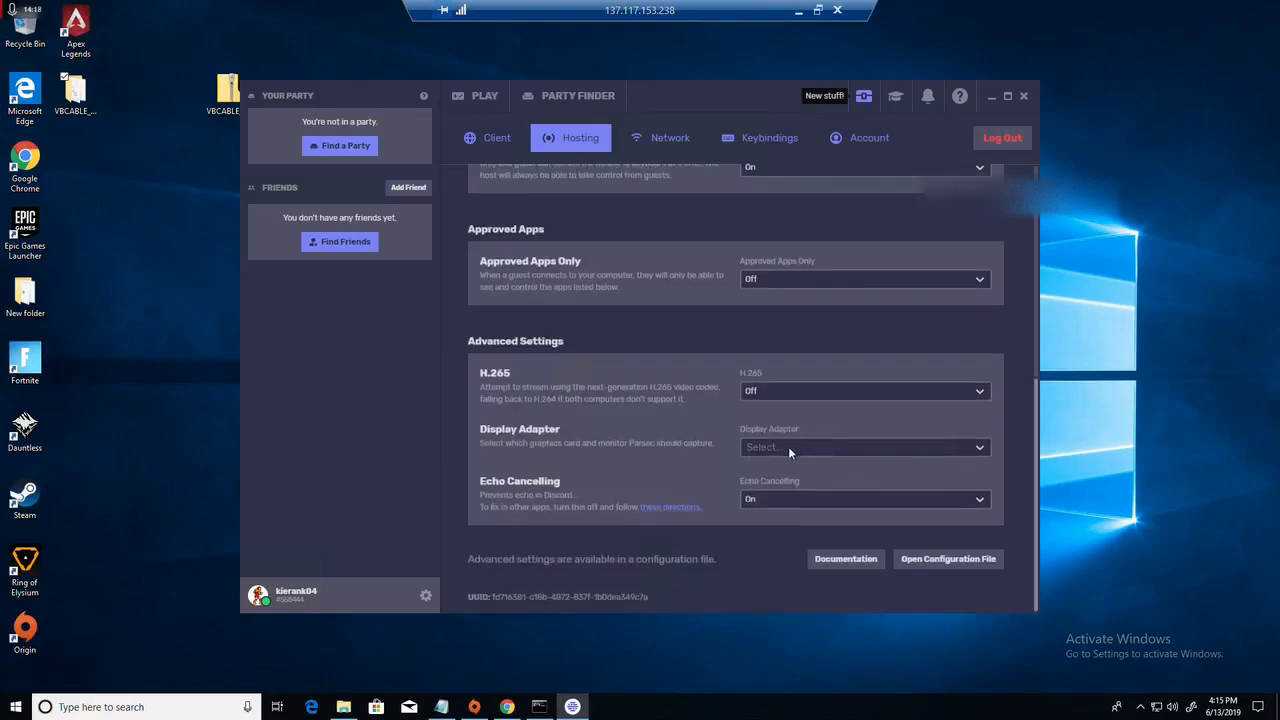
pyautogui.click(788, 446)
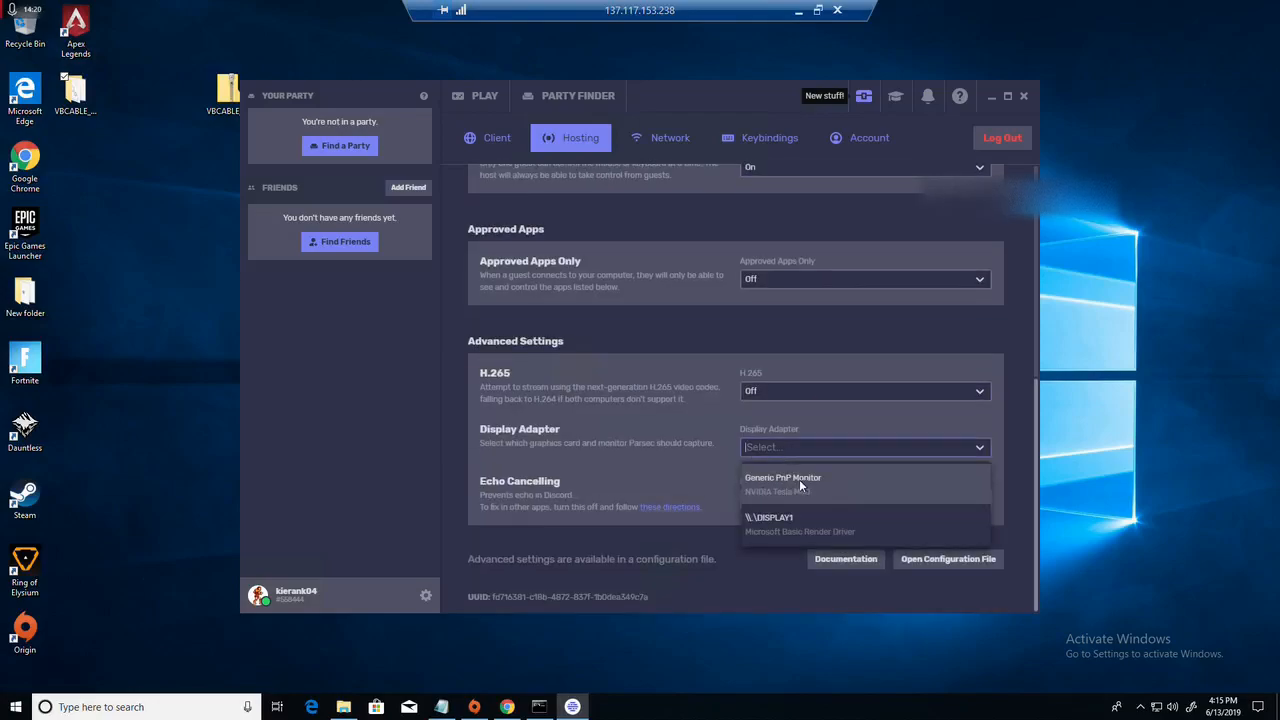
pyautogui.click(783, 487)
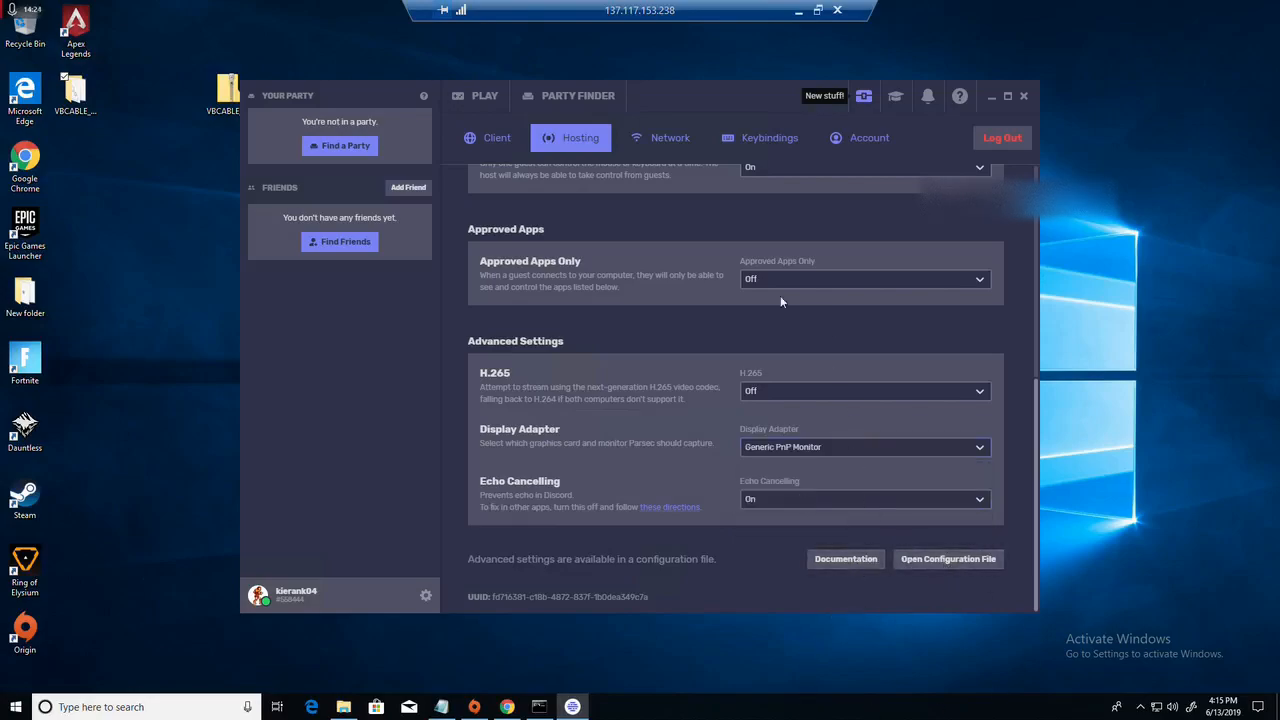
# Step: Look through Parsec's network, keybindings and account settings, including the UPnP options and the client start port
pyautogui.click(674, 138)
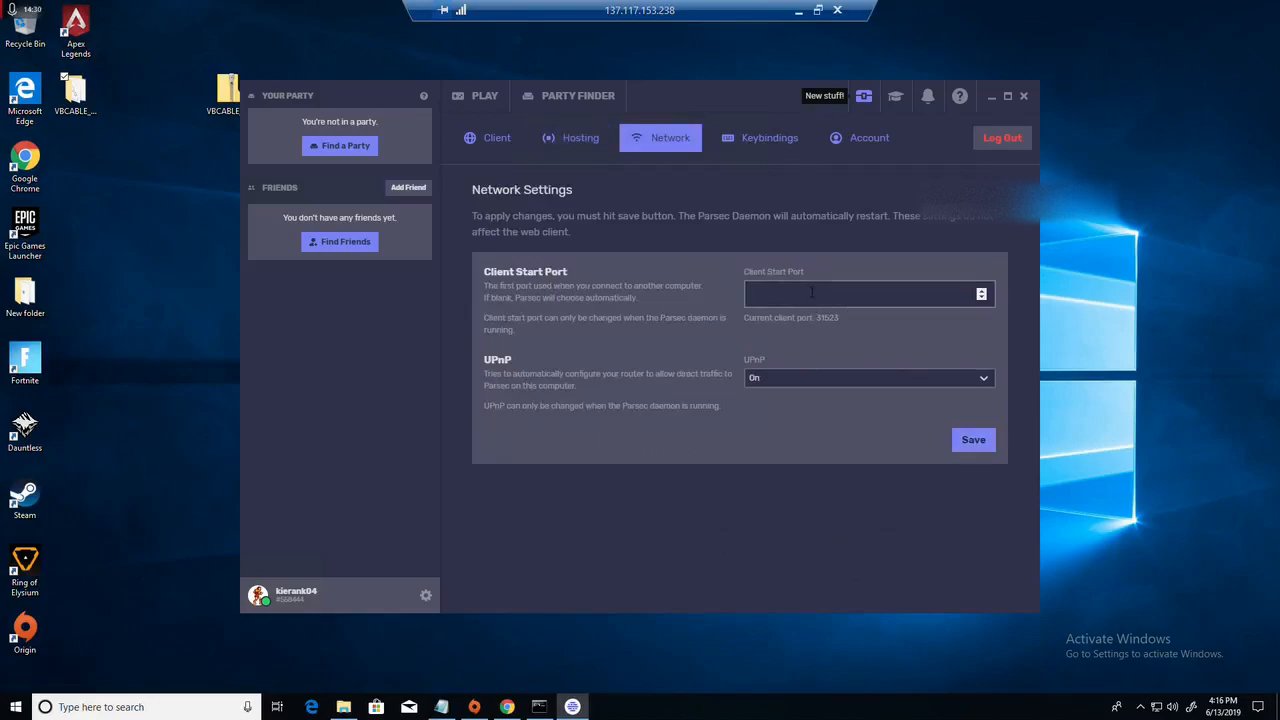
pyautogui.click(817, 378)
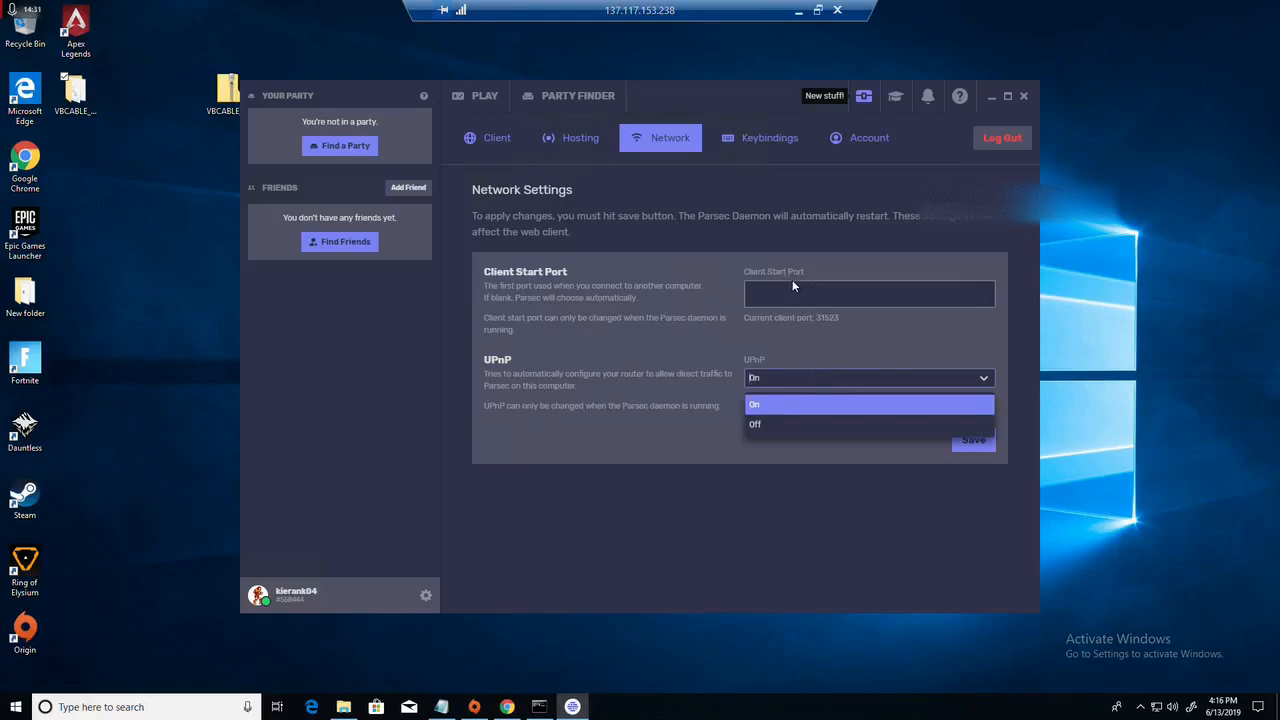
pyautogui.click(792, 286)
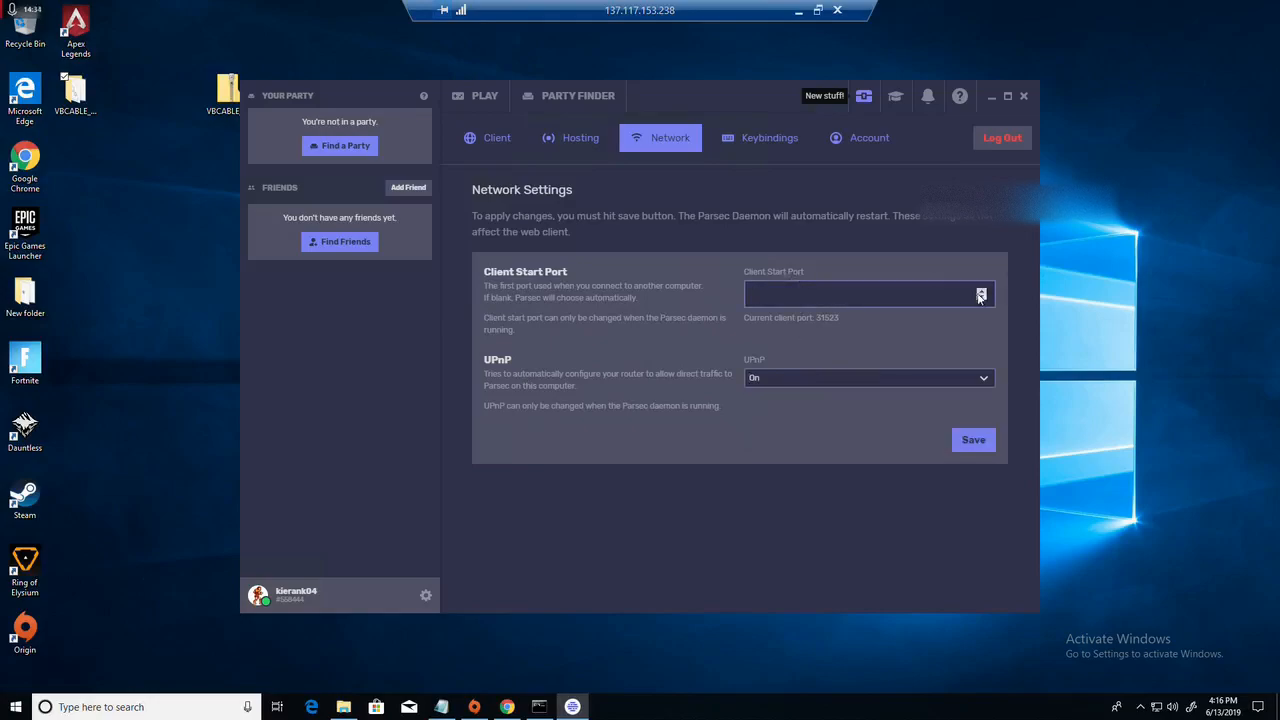
pyautogui.click(770, 140)
pyautogui.click(856, 140)
pyautogui.click(644, 140)
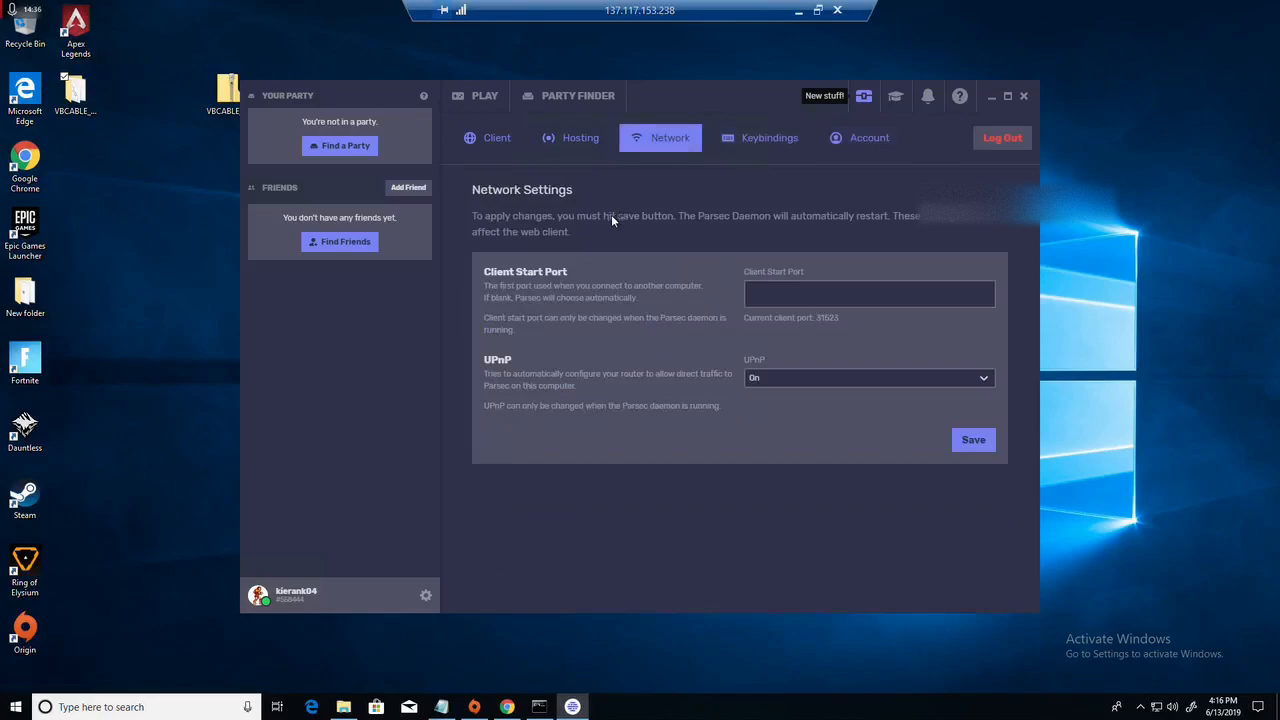
# Step: Enable hosting in Parsec, and save 8000 as the server start port in the network settings
pyautogui.click(575, 140)
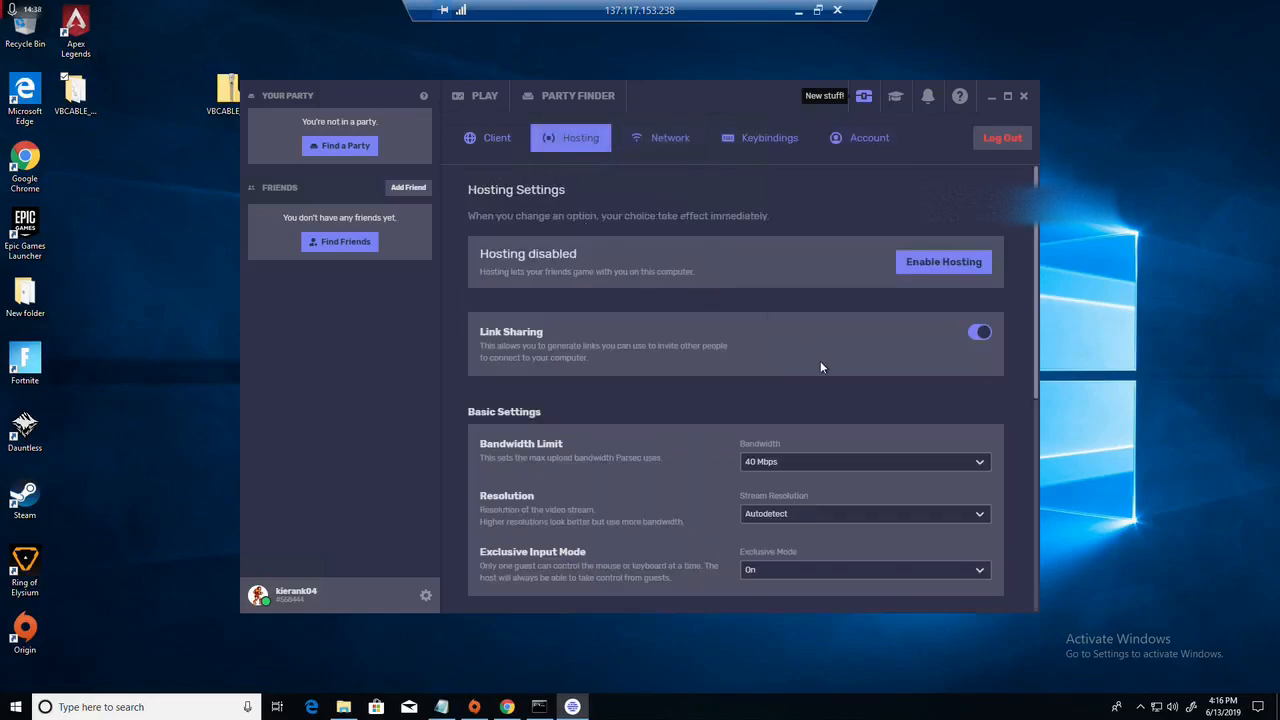
pyautogui.click(918, 270)
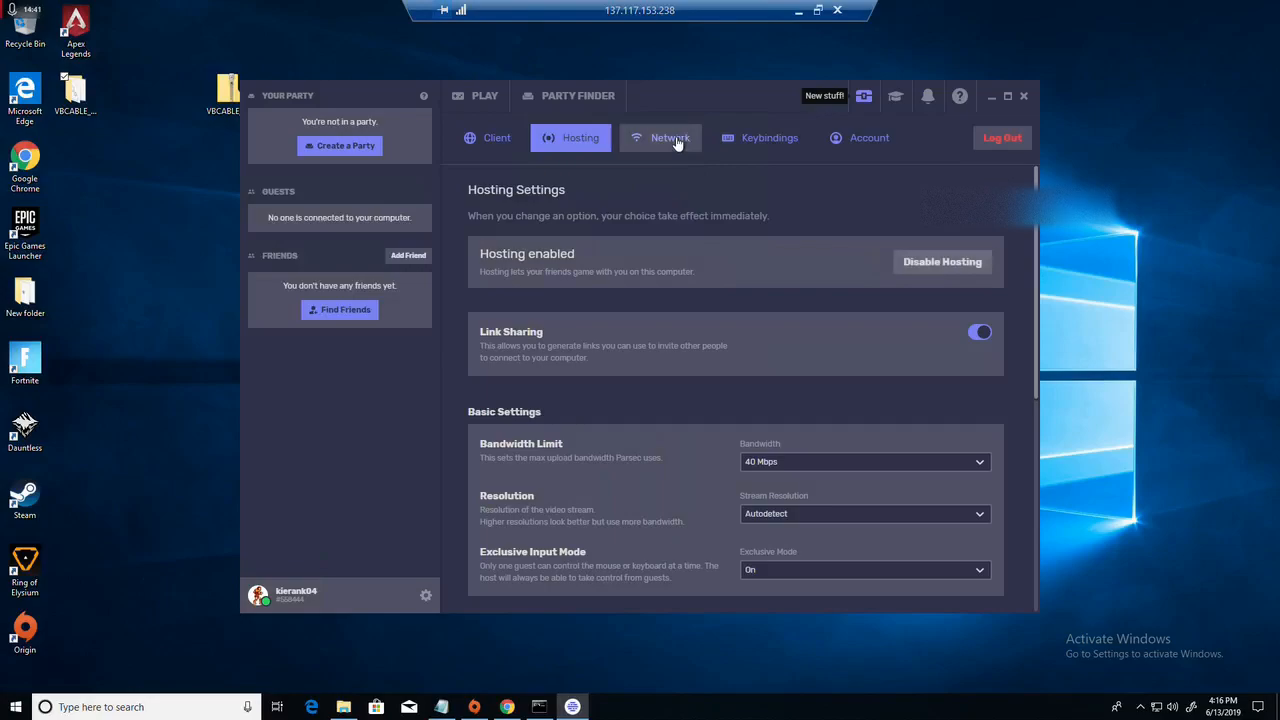
pyautogui.click(676, 140)
pyautogui.click(860, 381)
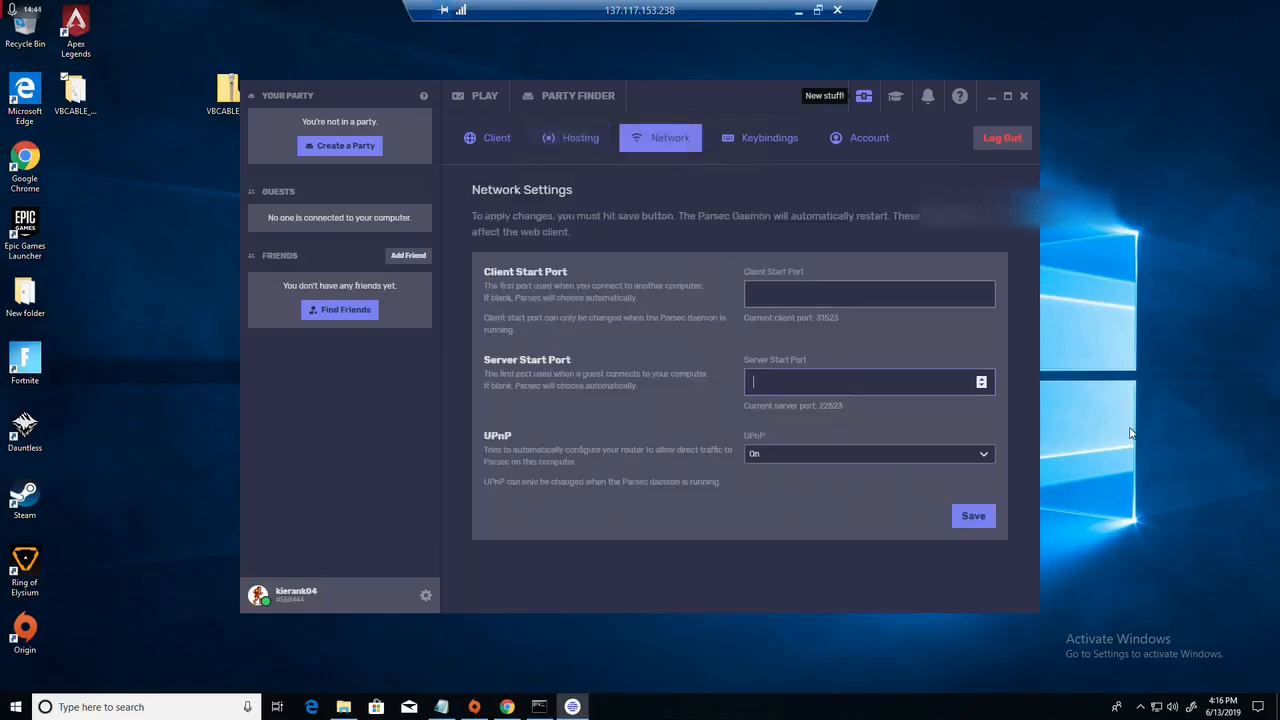
pyautogui.write('8000')
pyautogui.click(970, 516)
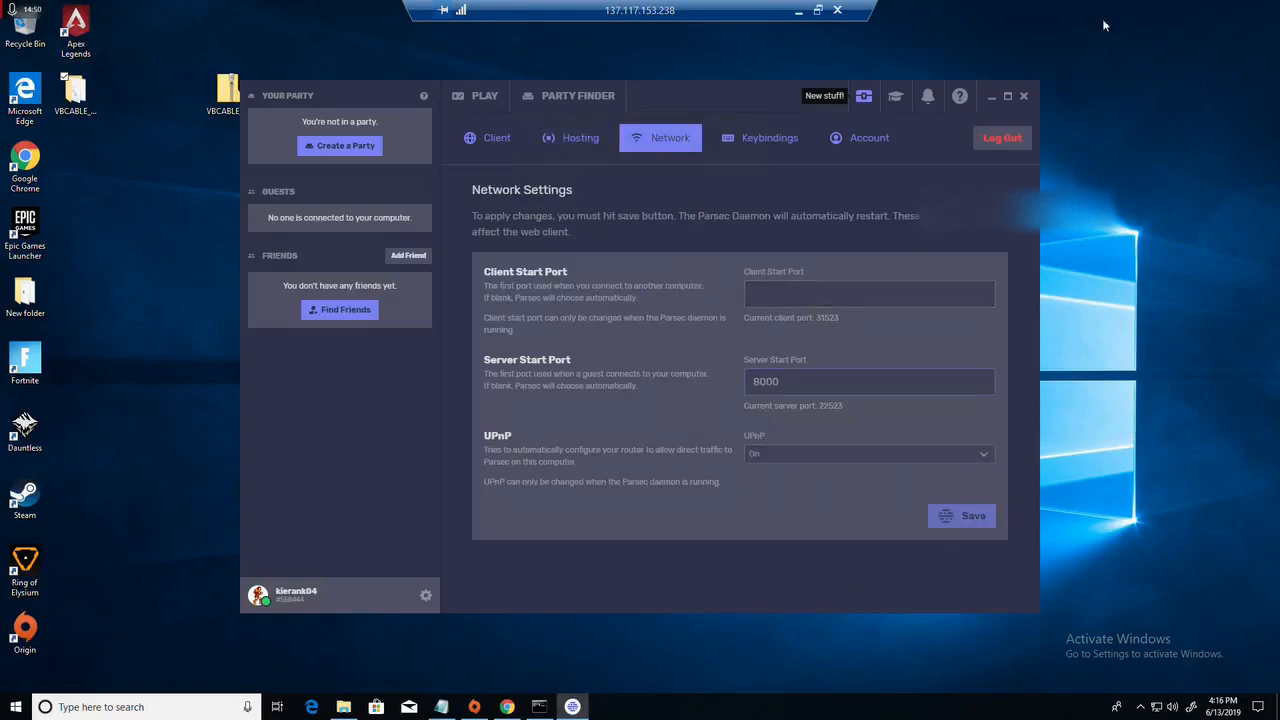
# Step: Minimize Parsec, shrink the remote session to a window, minimize Notepad, and dismiss the old connection's session-ended message
pyautogui.click(994, 96)
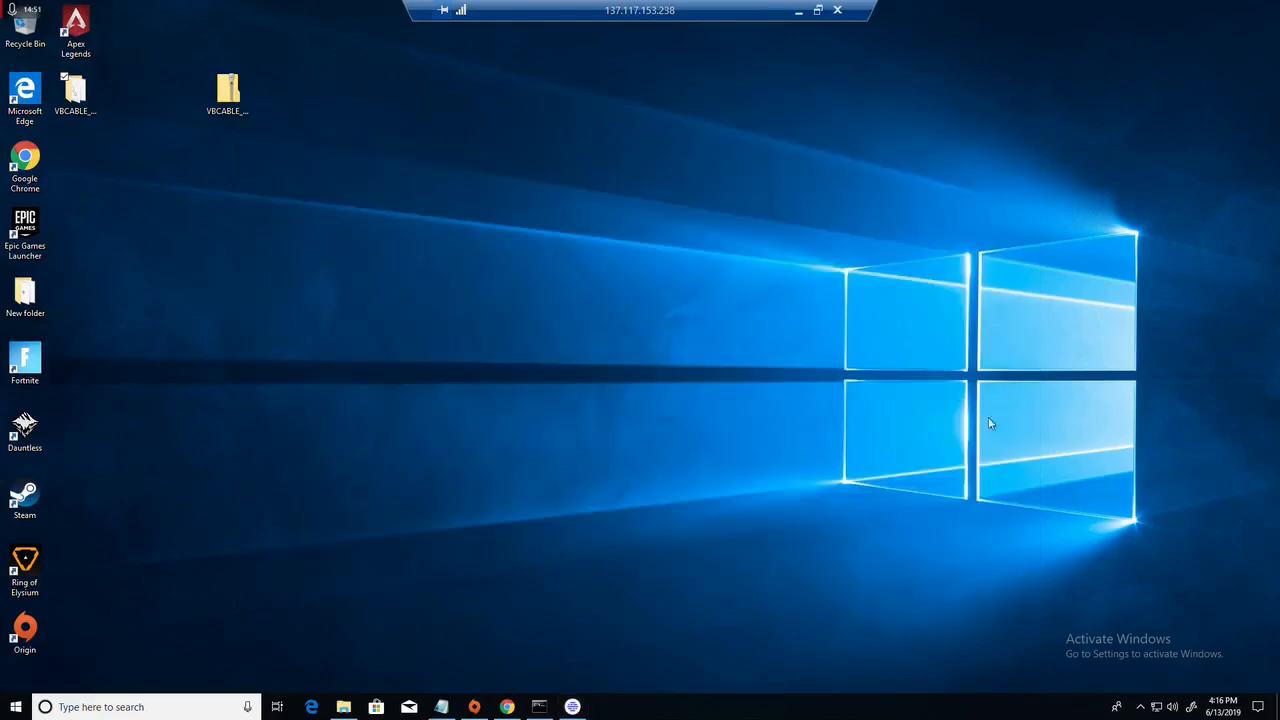
pyautogui.click(818, 10)
pyautogui.click(800, 63)
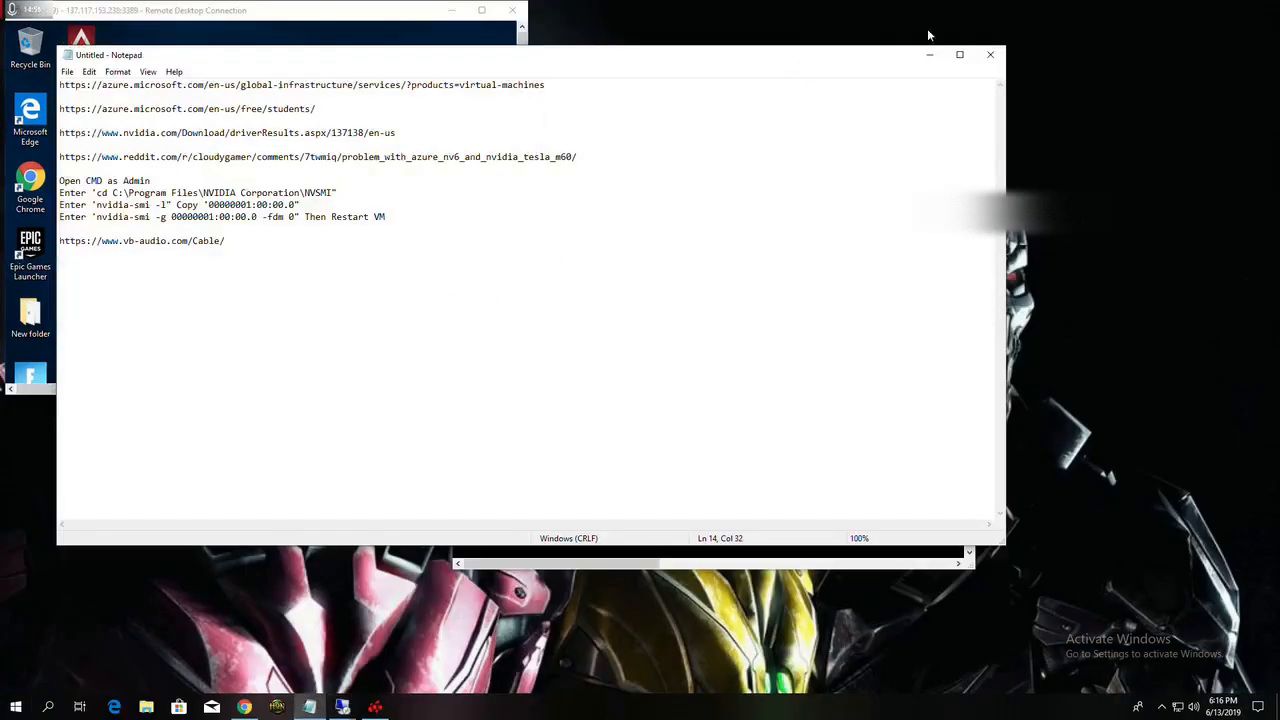
pyautogui.click(928, 54)
pyautogui.click(743, 300)
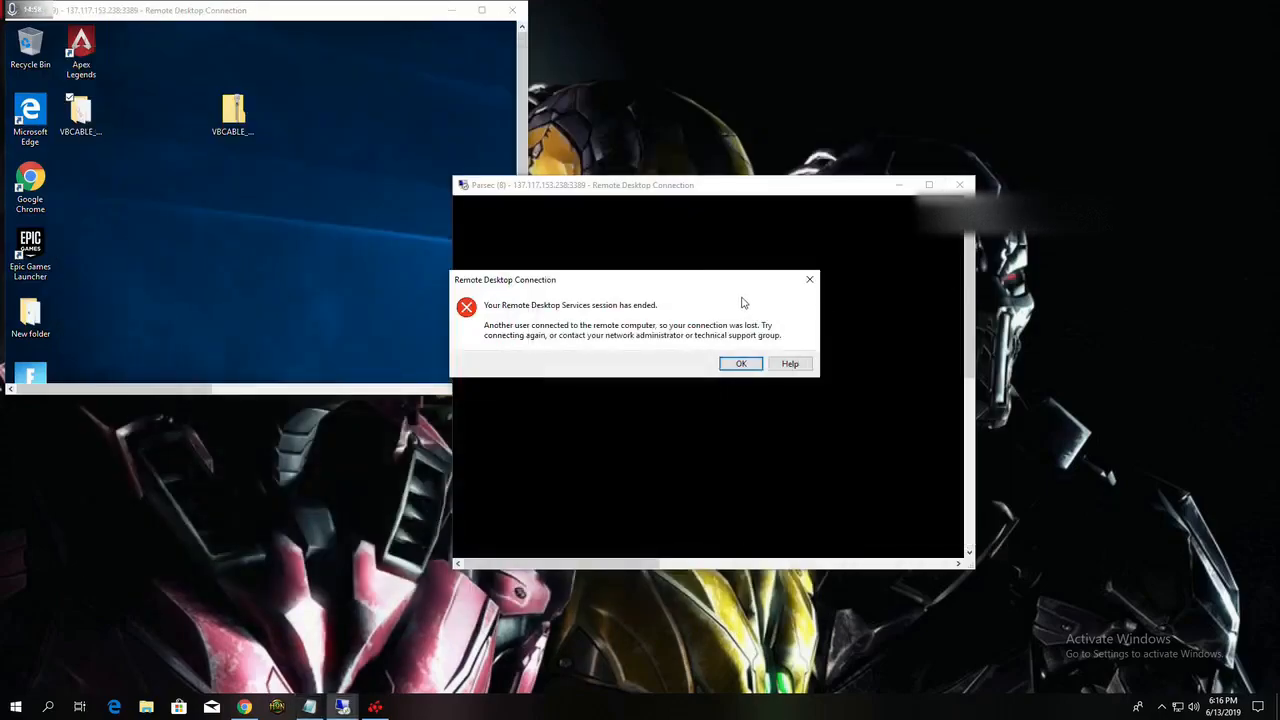
pyautogui.click(809, 280)
pyautogui.click(1161, 707)
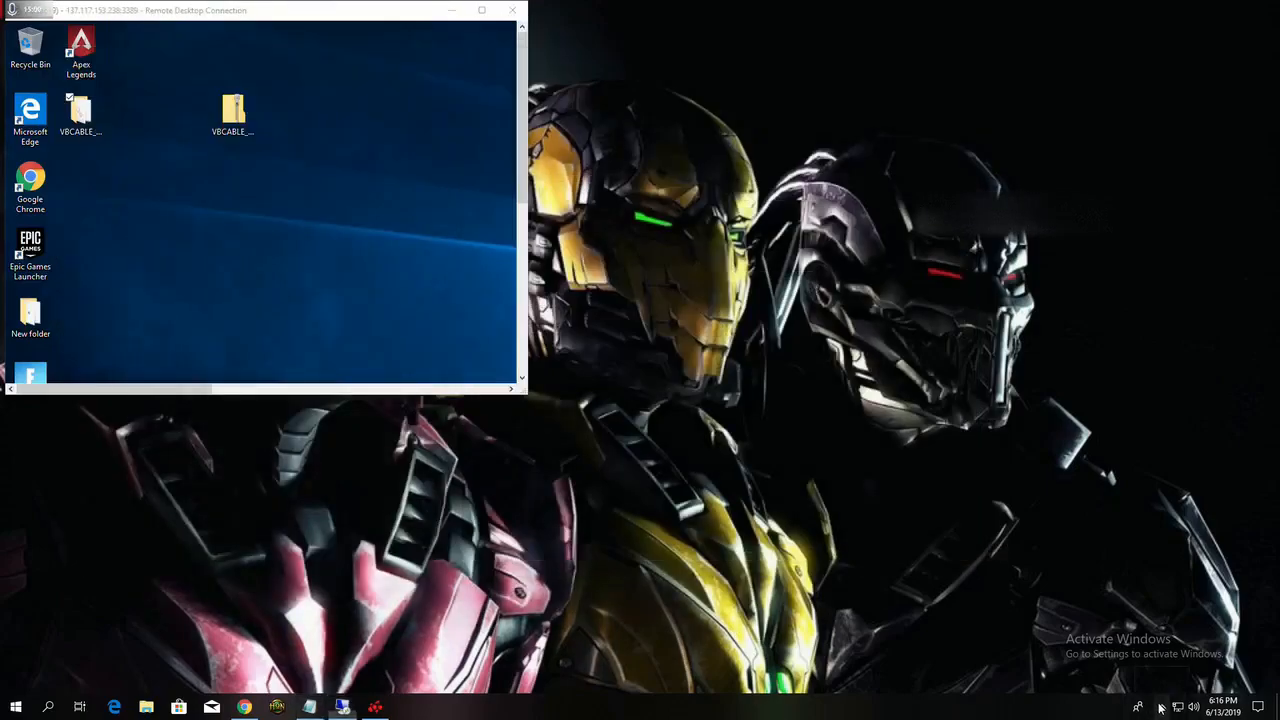
pyautogui.click(15, 707)
pyautogui.write('parse')
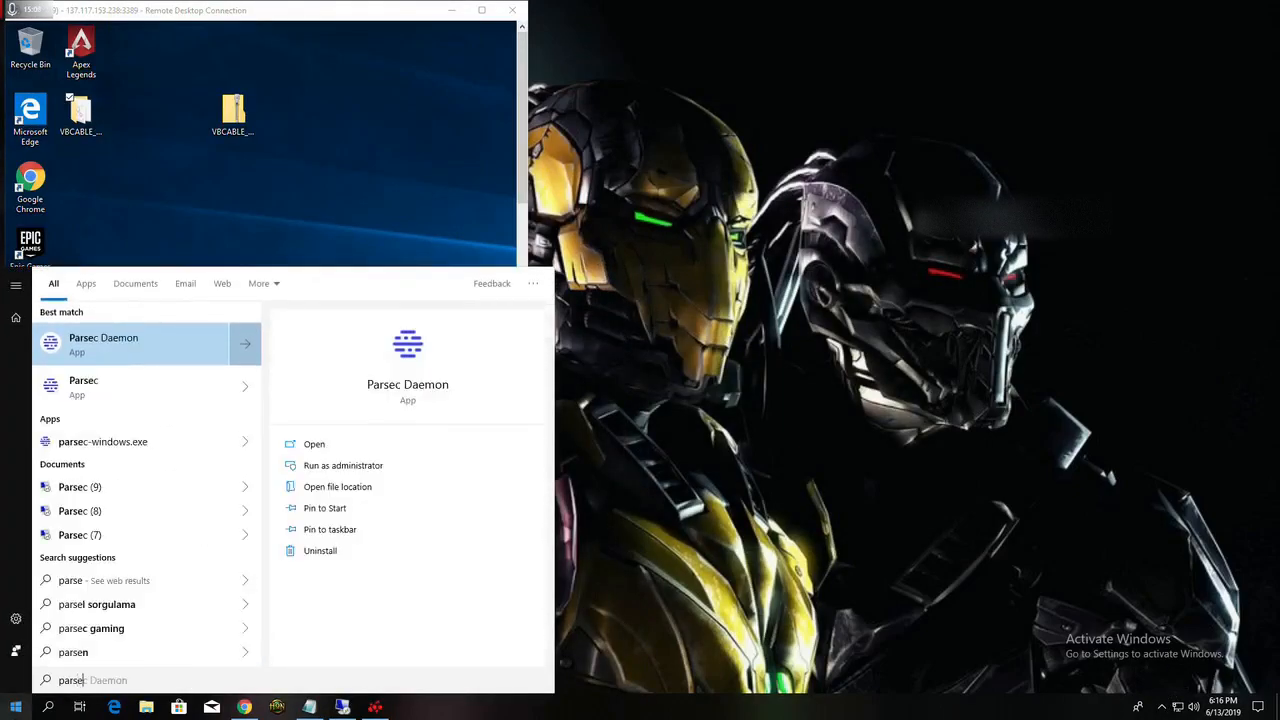
pyautogui.press('Return')
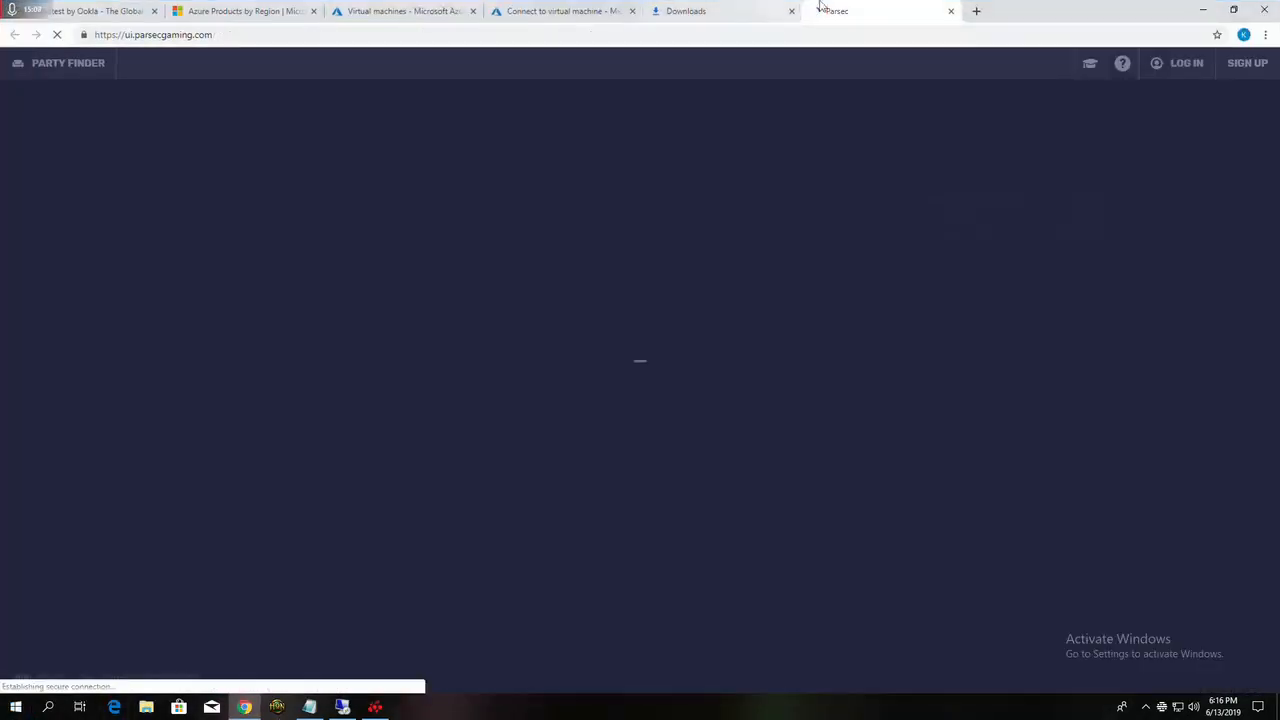
pyautogui.click(950, 14)
pyautogui.click(1203, 10)
# Step: Search for Parsec on the local computer, launch it, and shrink its browser window to reveal the remote desktop window
pyautogui.press('super')
pyautogui.write('pars')
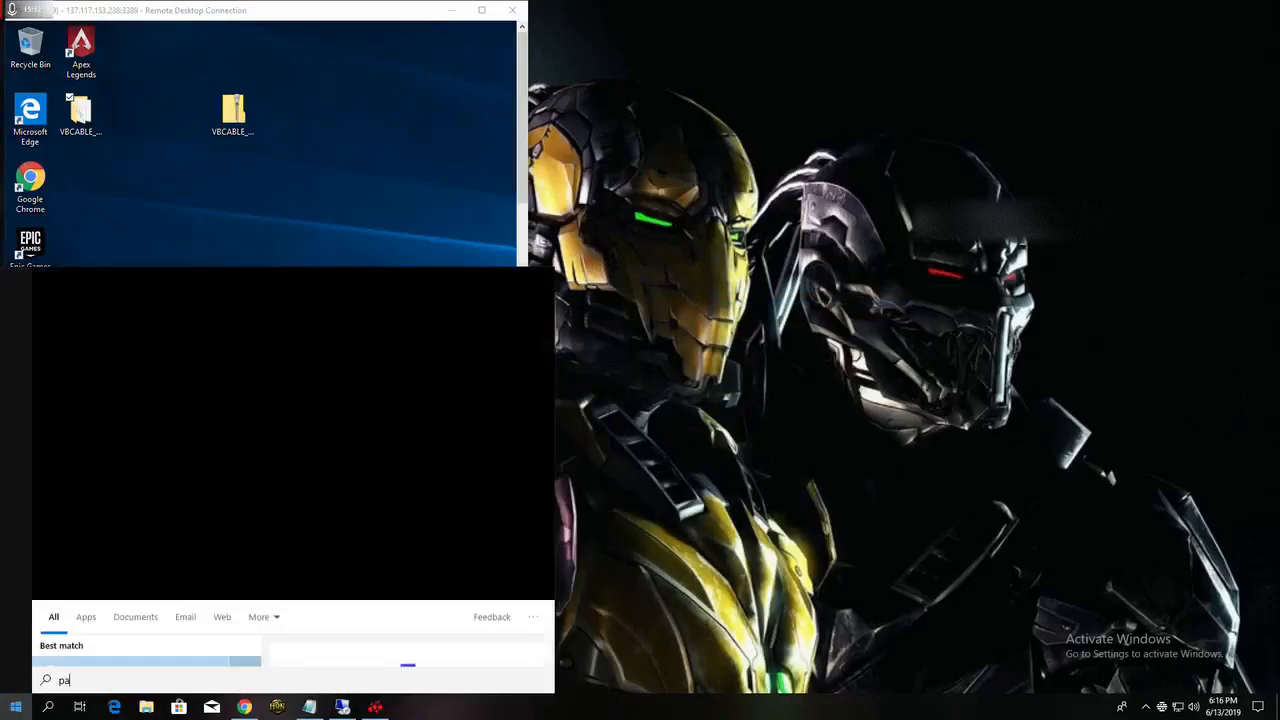
pyautogui.write('ec')
pyautogui.press('Return')
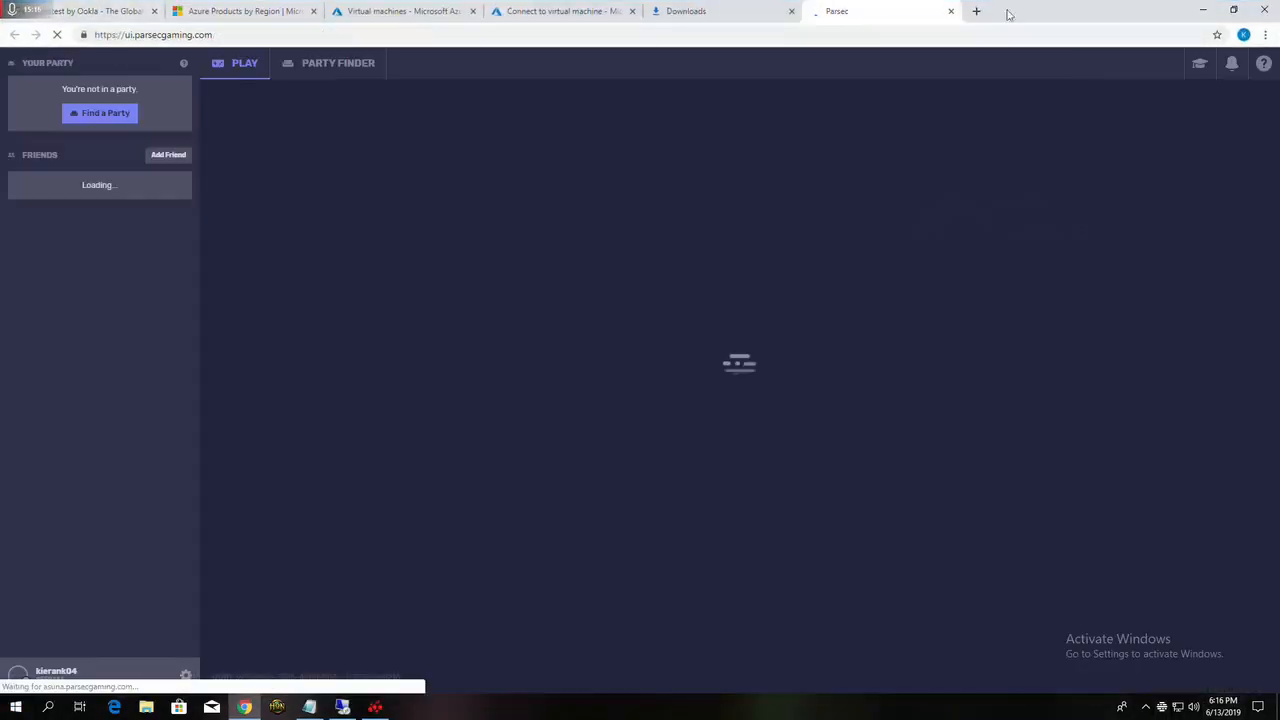
pyautogui.moveTo(962, 14); pyautogui.dragTo(994, 80)
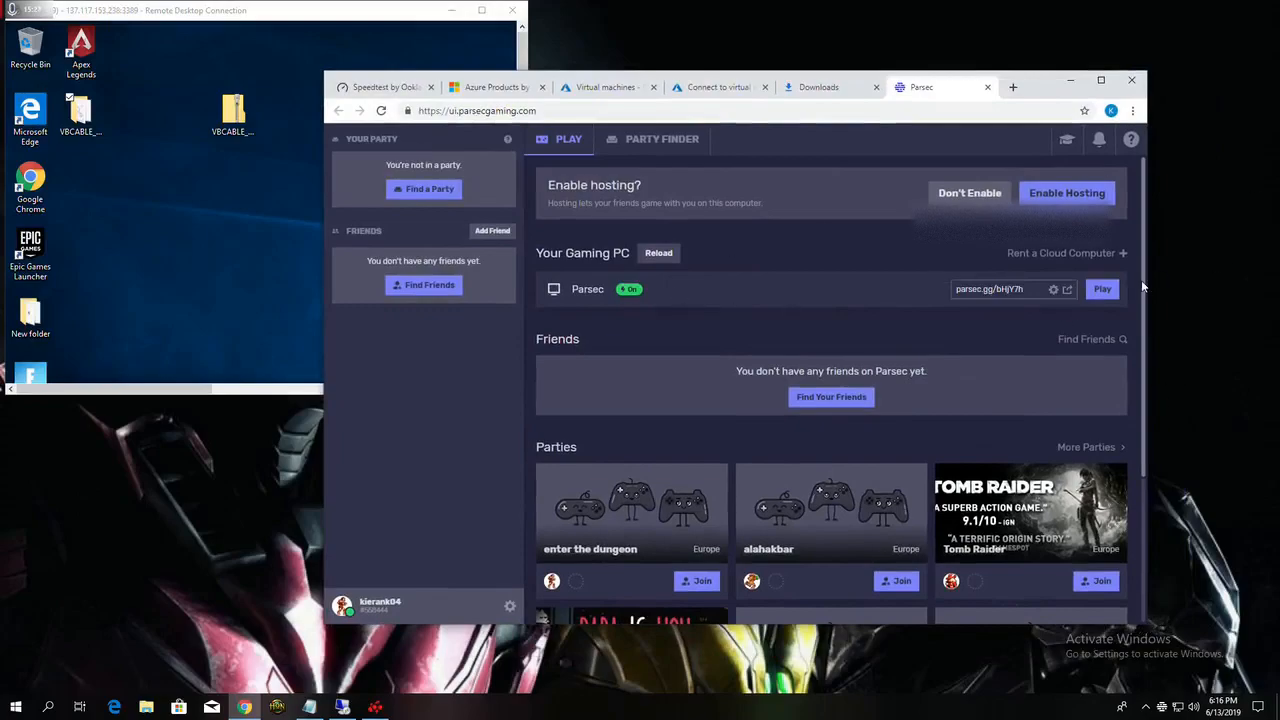
# Step: Disconnect the remote desktop session and start playing on the hosted computer named Parsec
pyautogui.click(517, 7)
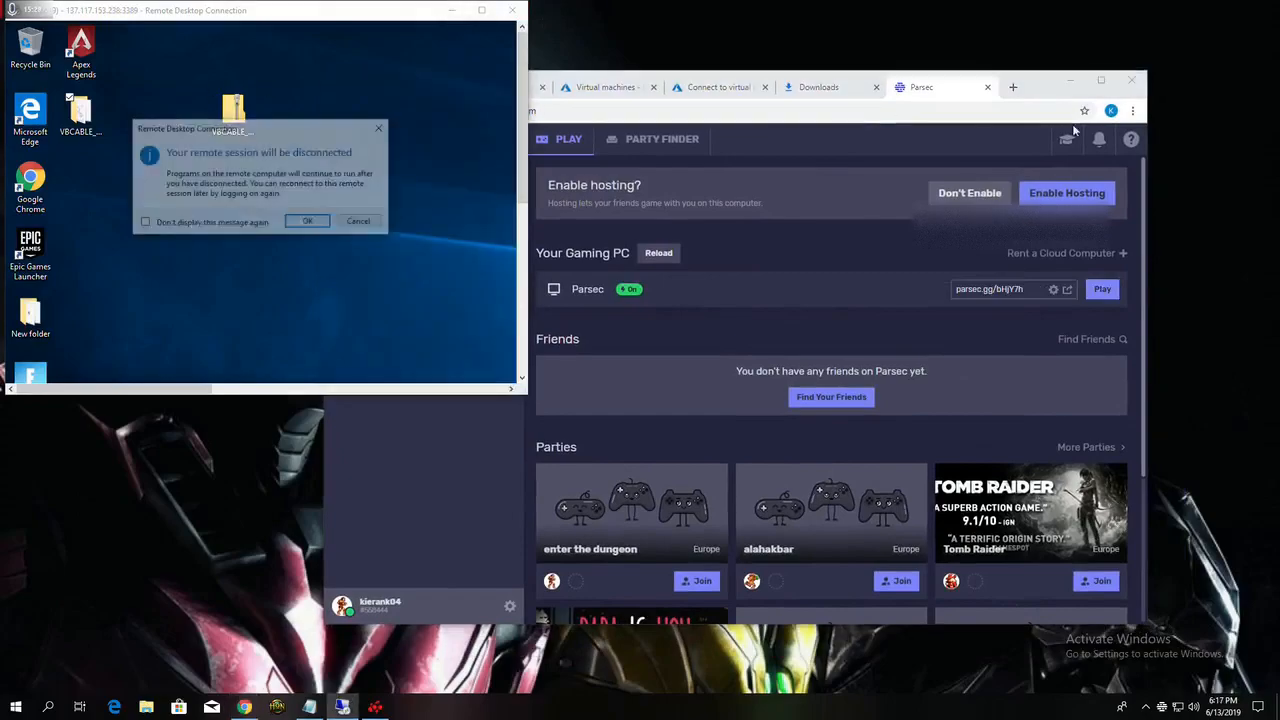
pyautogui.click(305, 222)
pyautogui.click(1114, 290)
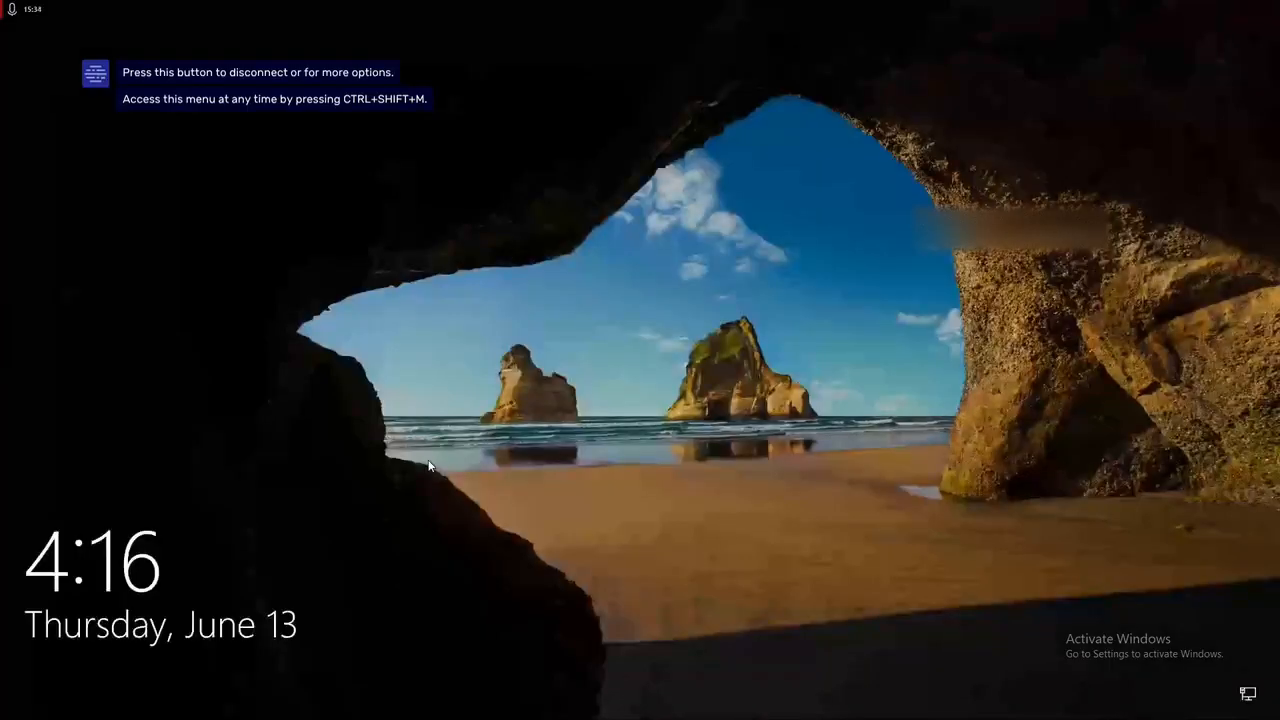
# Step: Sign in to Windows on the streamed VM with the account password, clearing and retyping the mistyped entry
pyautogui.click(428, 465)
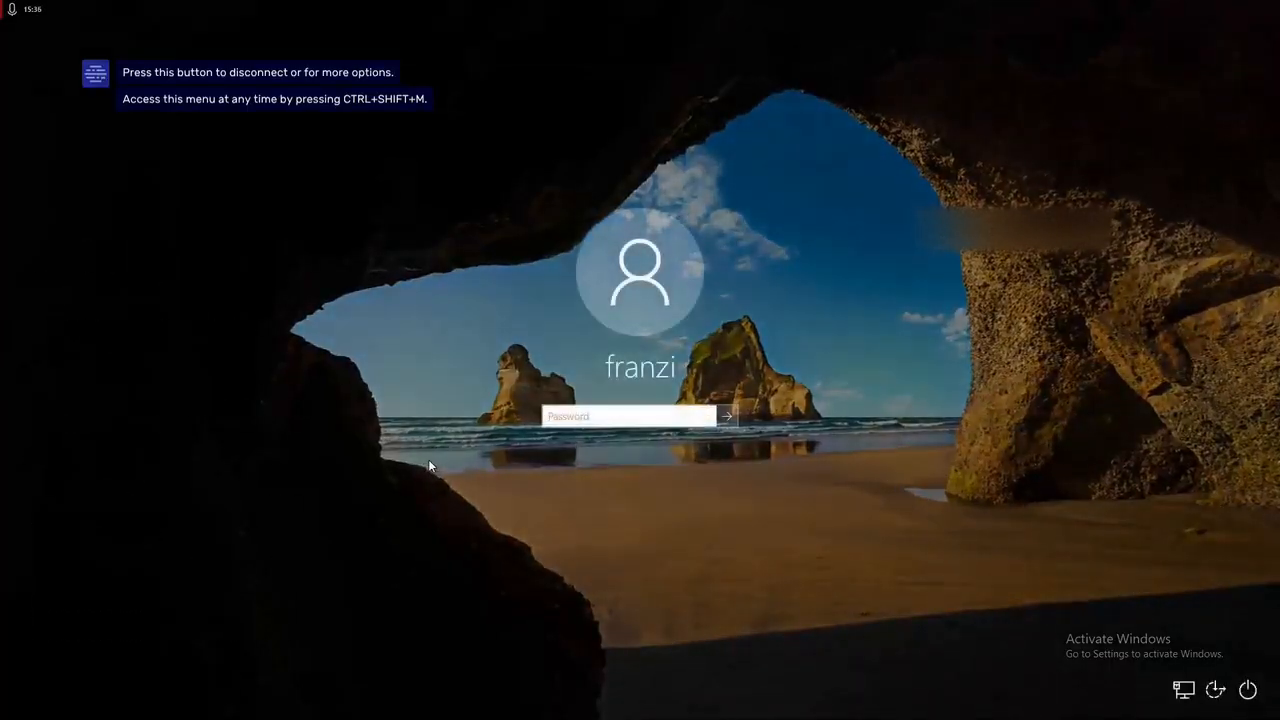
pyautogui.write('•••••••••••••')
pyautogui.press('BackSpace')
pyautogui.press('BackSpace')
pyautogui.press('BackSpace')
pyautogui.press('BackSpace')
pyautogui.press('BackSpace')
pyautogui.press('BackSpace')
pyautogui.press('BackSpace')
pyautogui.press('BackSpace')
pyautogui.press('BackSpace')
pyautogui.press('BackSpace')
pyautogui.press('BackSpace')
pyautogui.press('BackSpace')
pyautogui.press('BackSpace')
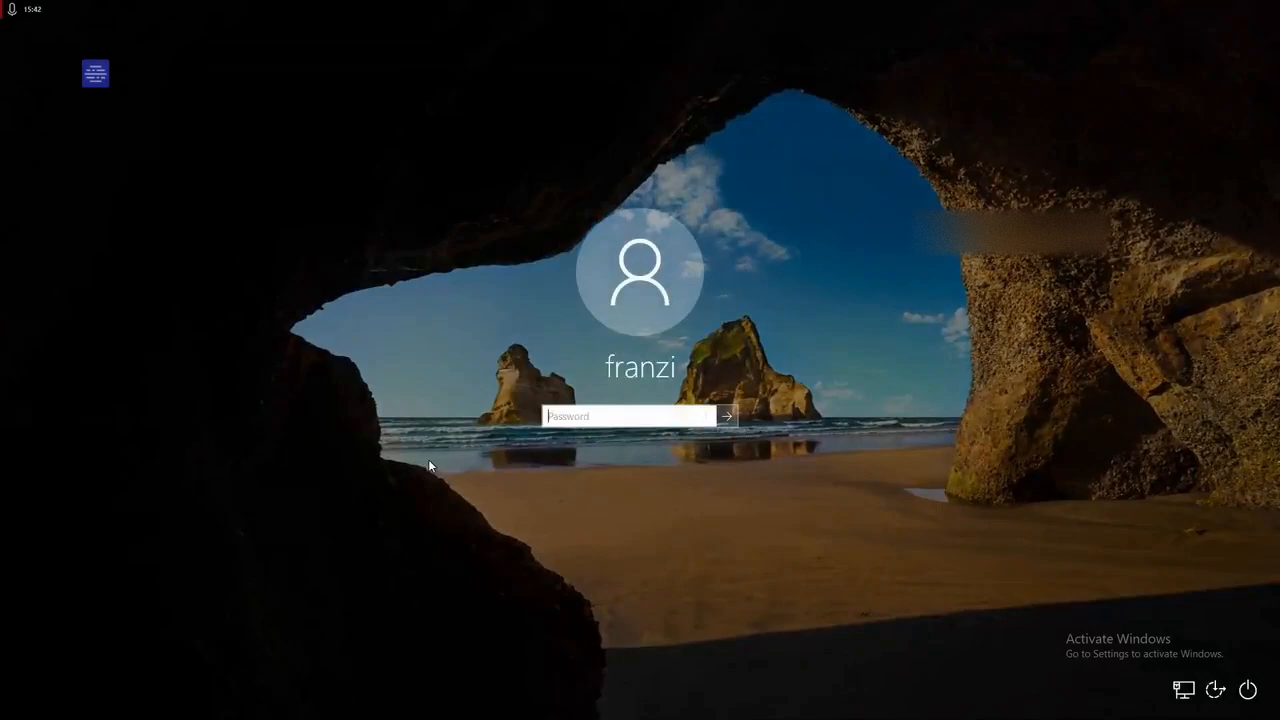
pyautogui.write('••••••••••••••')
pyautogui.press('Return')
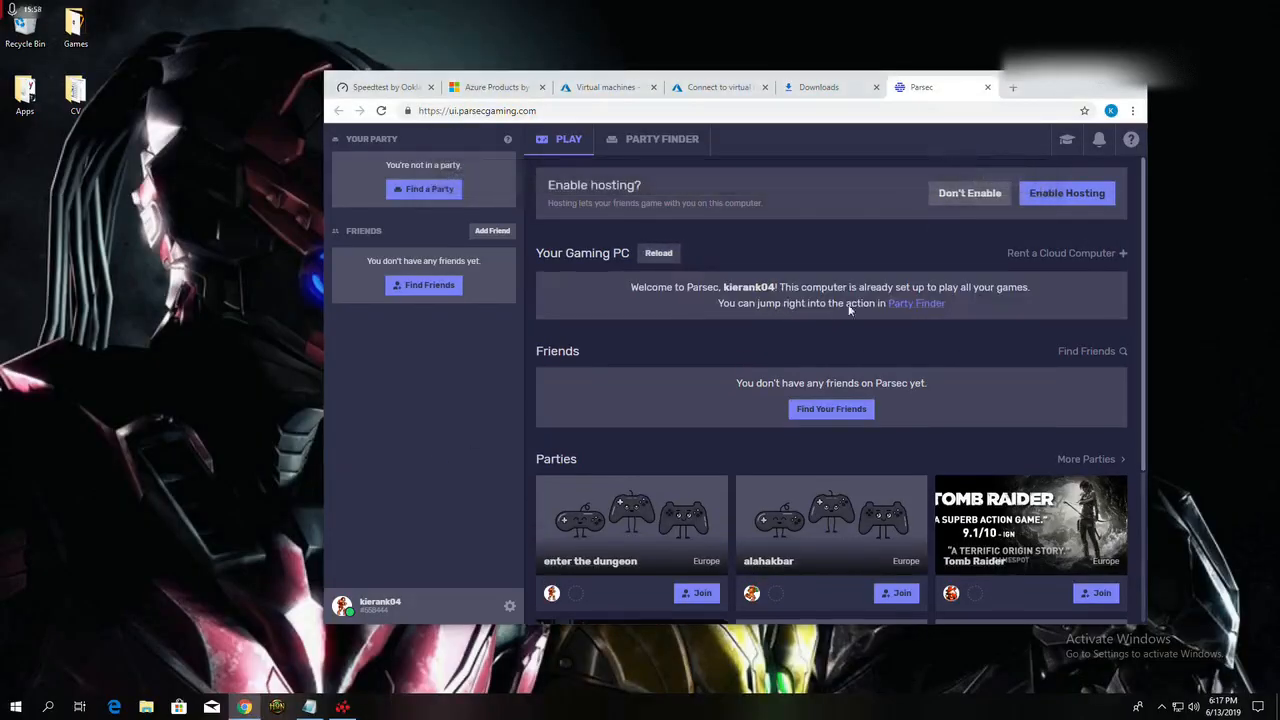
# Step: Reload the gaming PC list in Parsec, and open the downloaded Parsec (9).rdp connection file
pyautogui.click(660, 254)
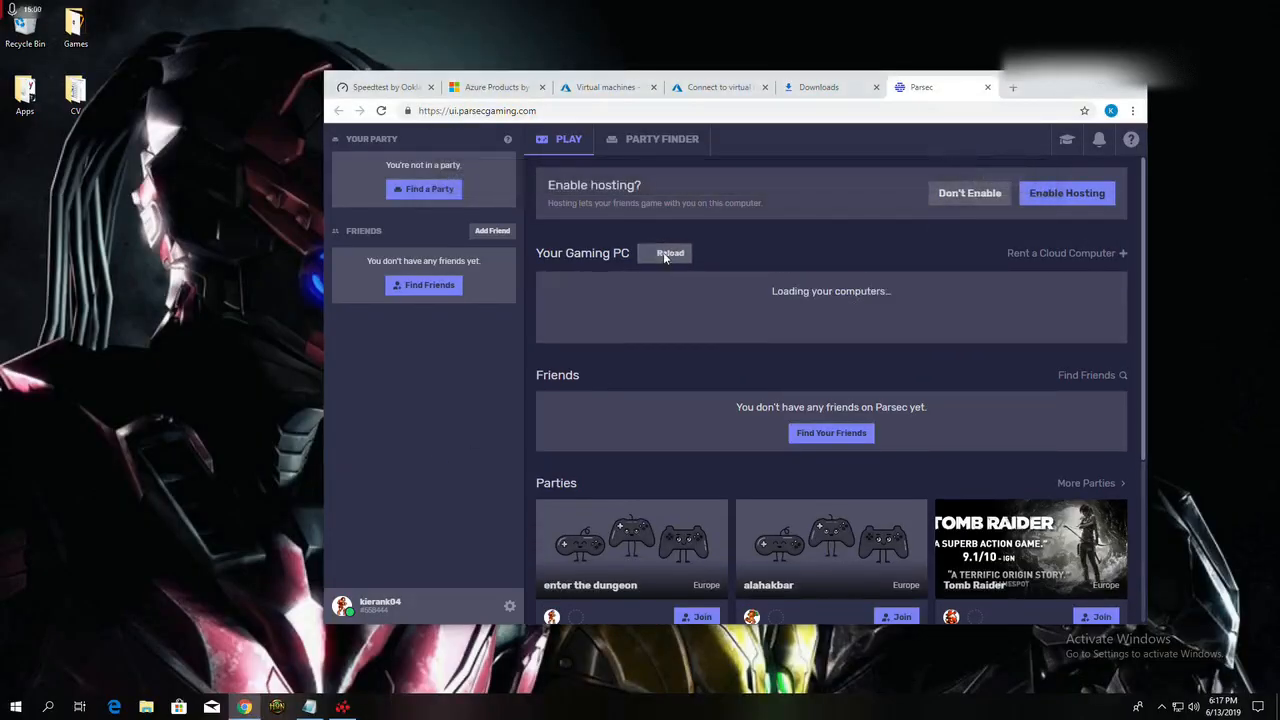
pyautogui.click(663, 255)
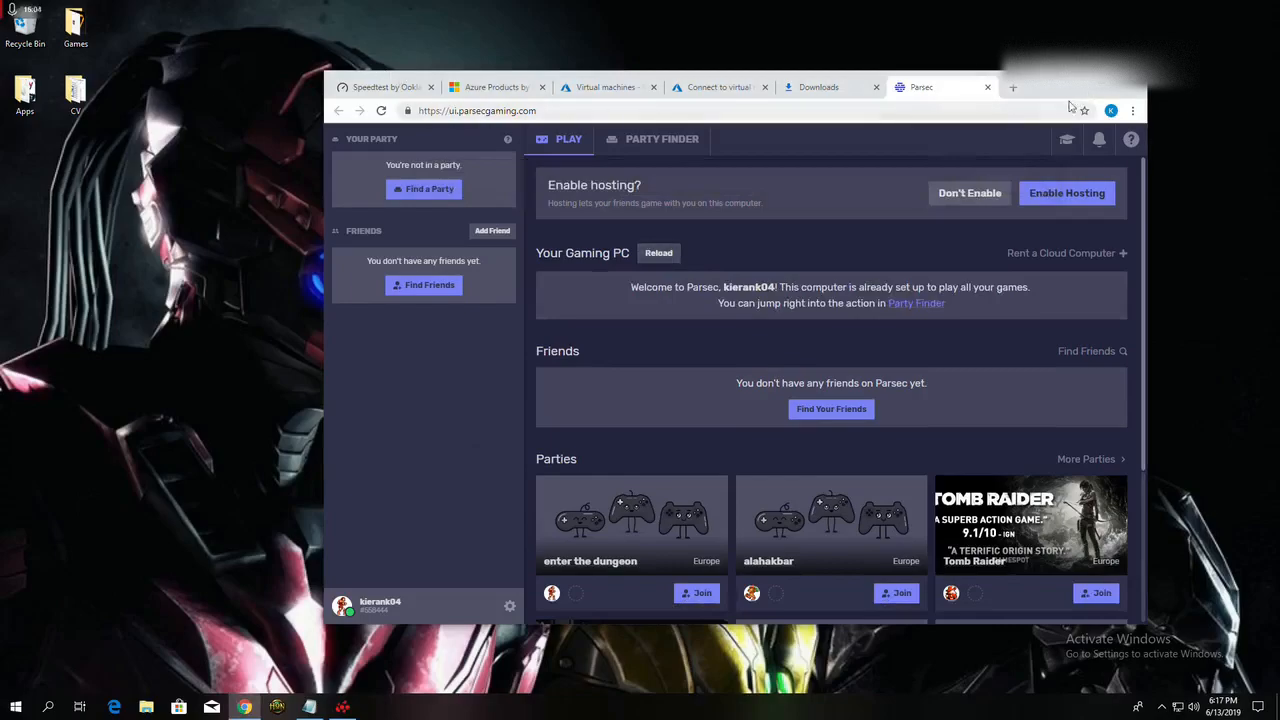
pyautogui.click(813, 87)
pyautogui.click(622, 224)
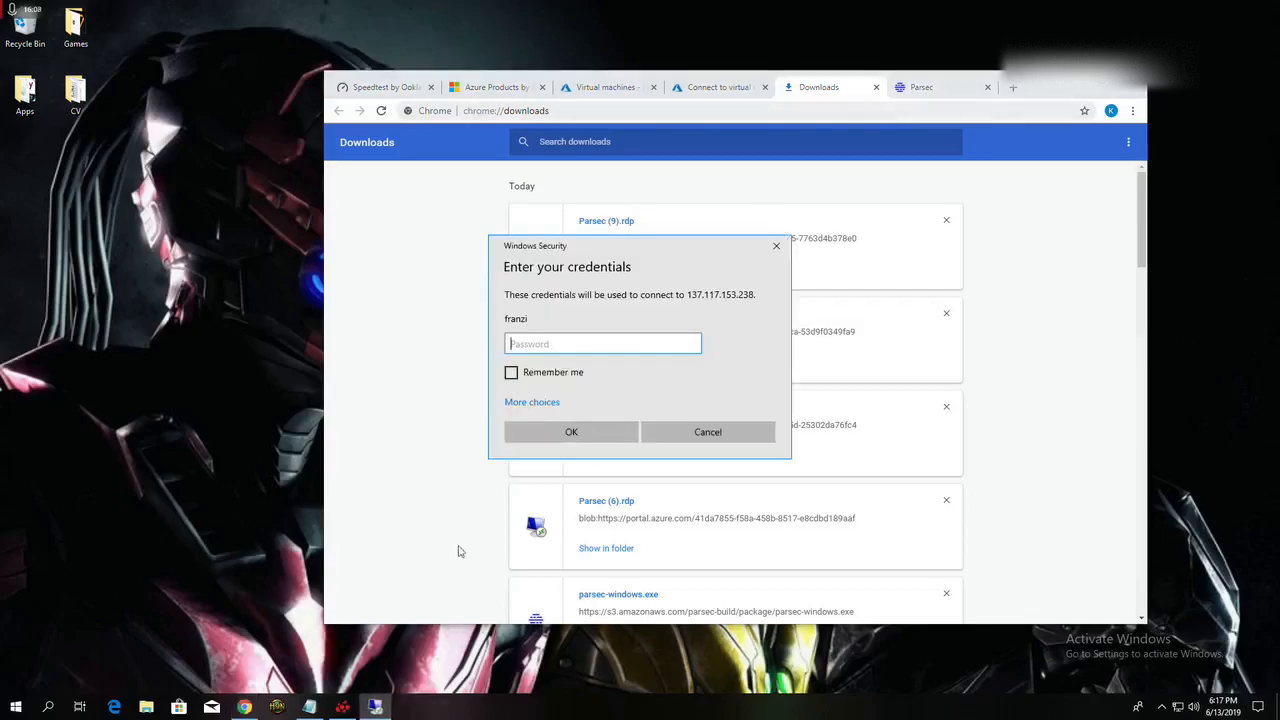
# Step: Try to log in to the remote VM with the account password, with the credentials remembered
pyautogui.write('••••••••••••••')
pyautogui.click(512, 373)
pyautogui.click(547, 426)
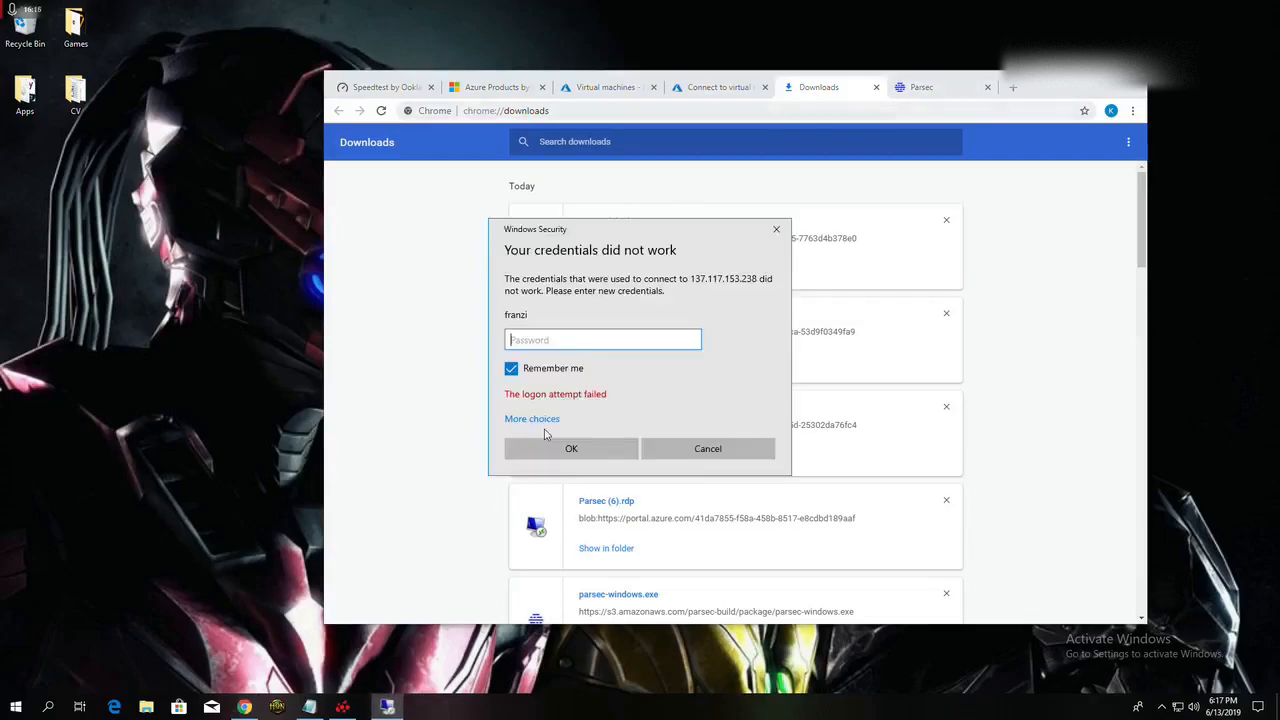
# Step: Log in to the remote VM by entering the account password again, with the credentials remembered
pyautogui.write('••')
pyautogui.press('BackSpace')
pyautogui.press('BackSpace')
pyautogui.write('••••••••••••••')
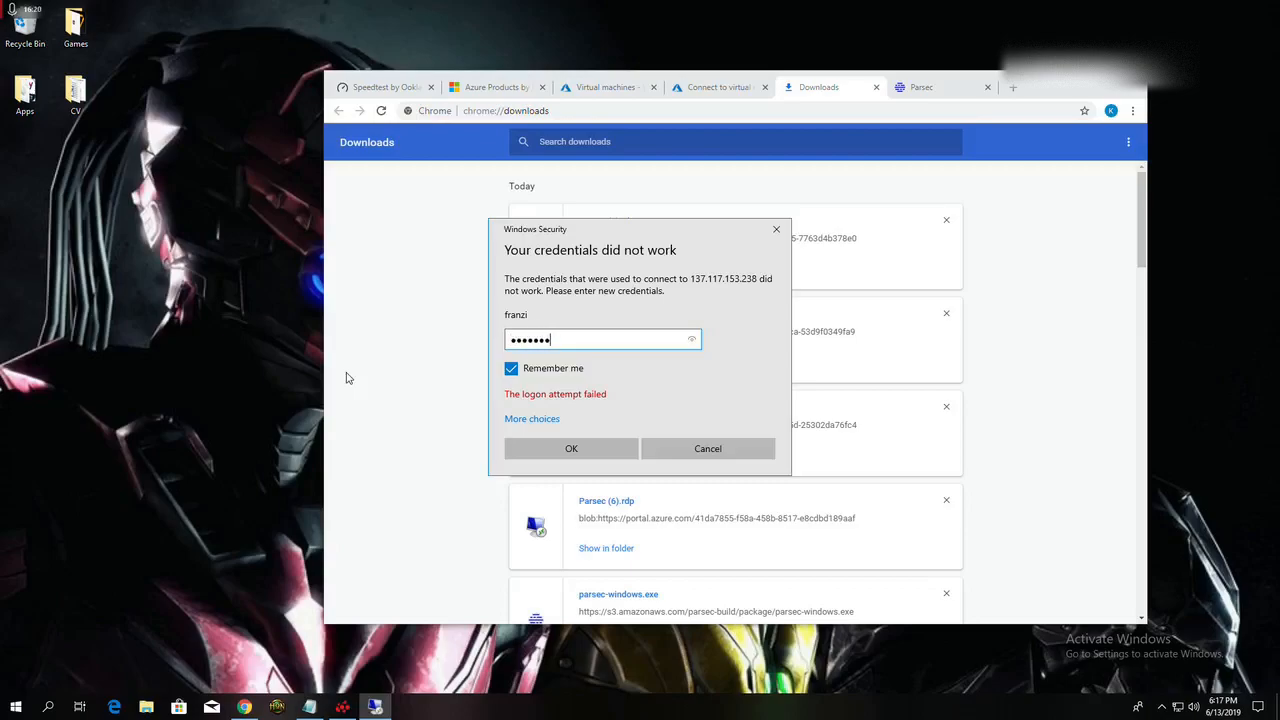
pyautogui.write('•')
pyautogui.click(624, 447)
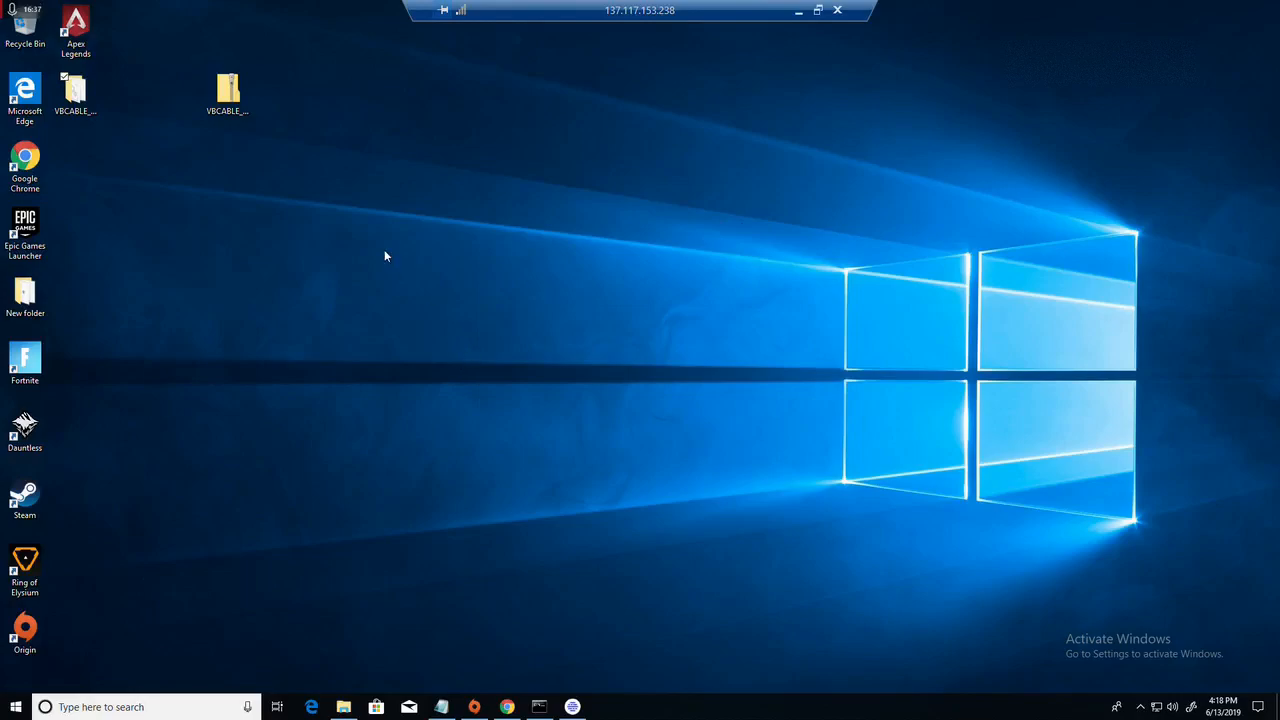
# Step: Restore the remote desktop session to a smaller window, and connect to the hosted gaming PC from the Parsec page
pyautogui.click(818, 10)
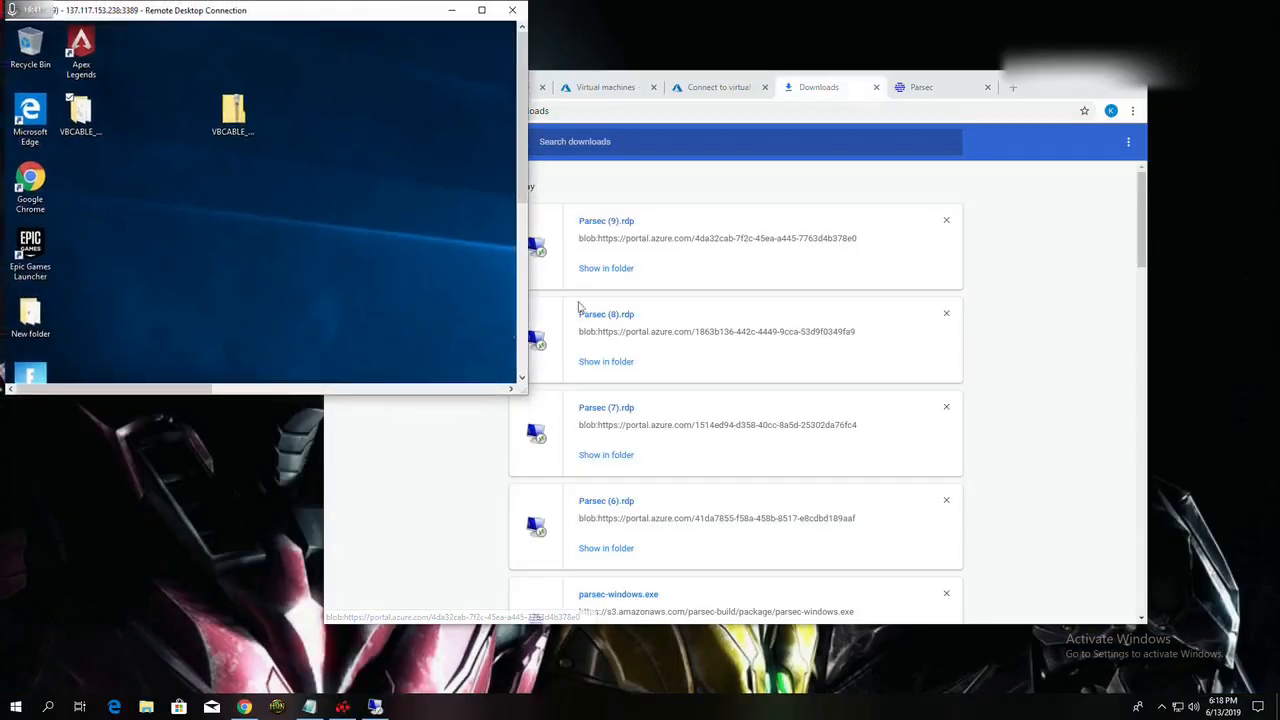
pyautogui.click(925, 88)
pyautogui.click(1102, 289)
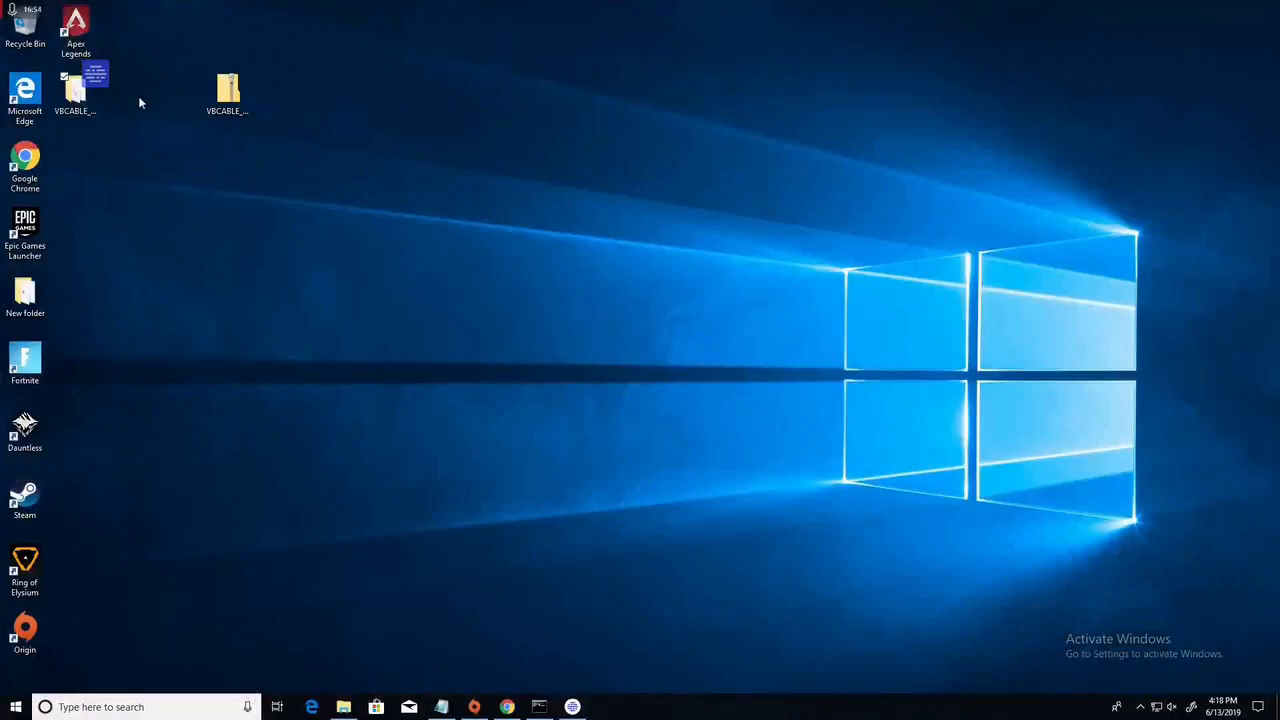
# Step: Launch Fortnite from the streamed VM's desktop, dismiss the Parsec overlay menu, and continue into the game lobby
pyautogui.doubleClick(35, 368)
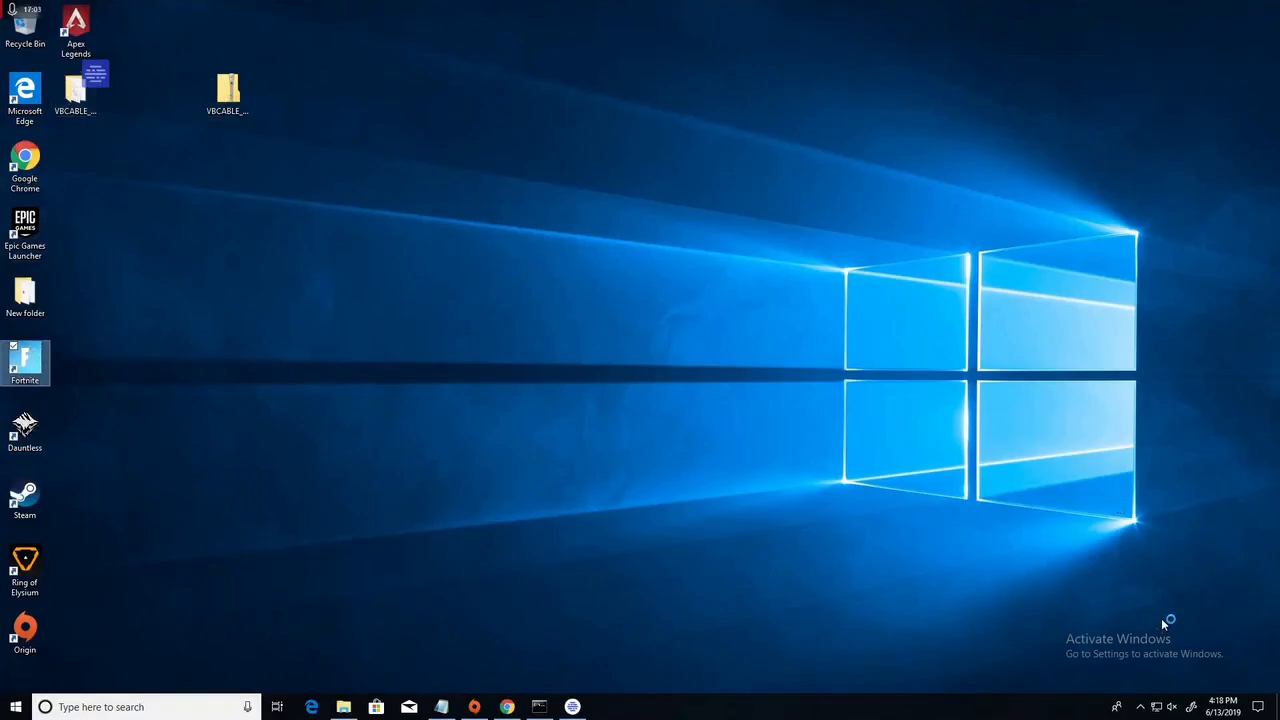
pyautogui.click(96, 75)
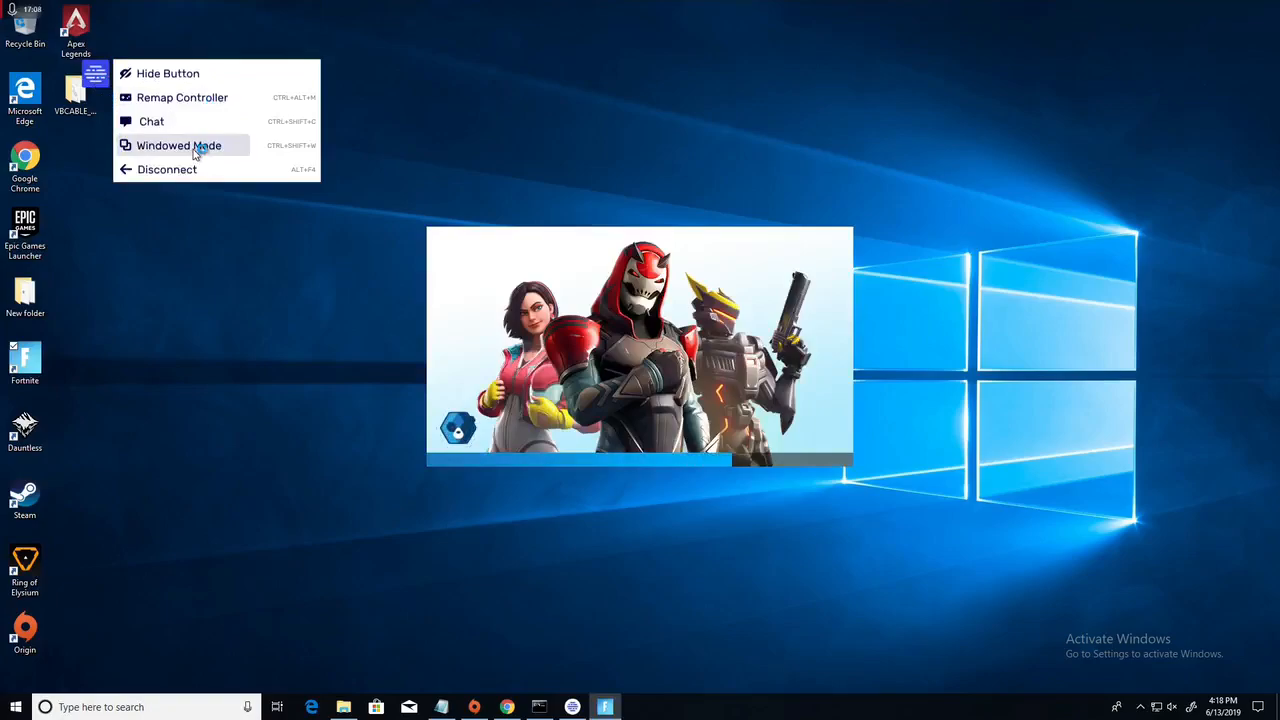
pyautogui.click(566, 128)
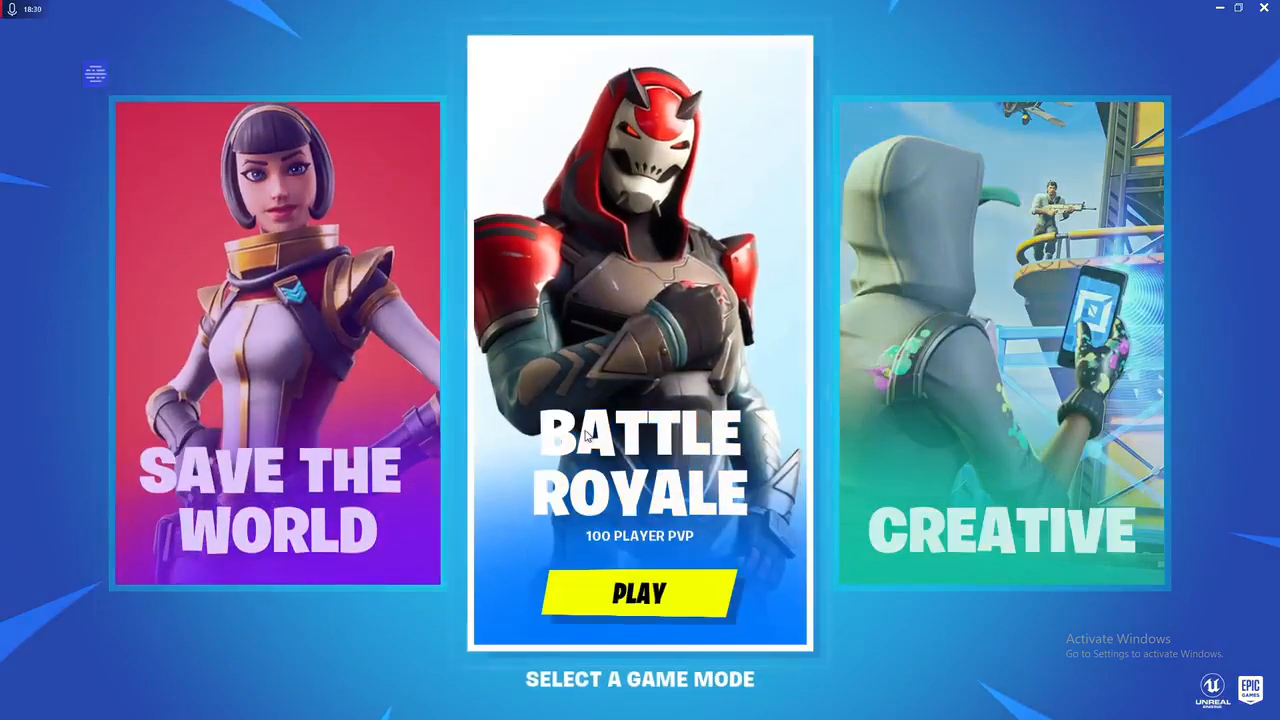
pyautogui.click(642, 597)
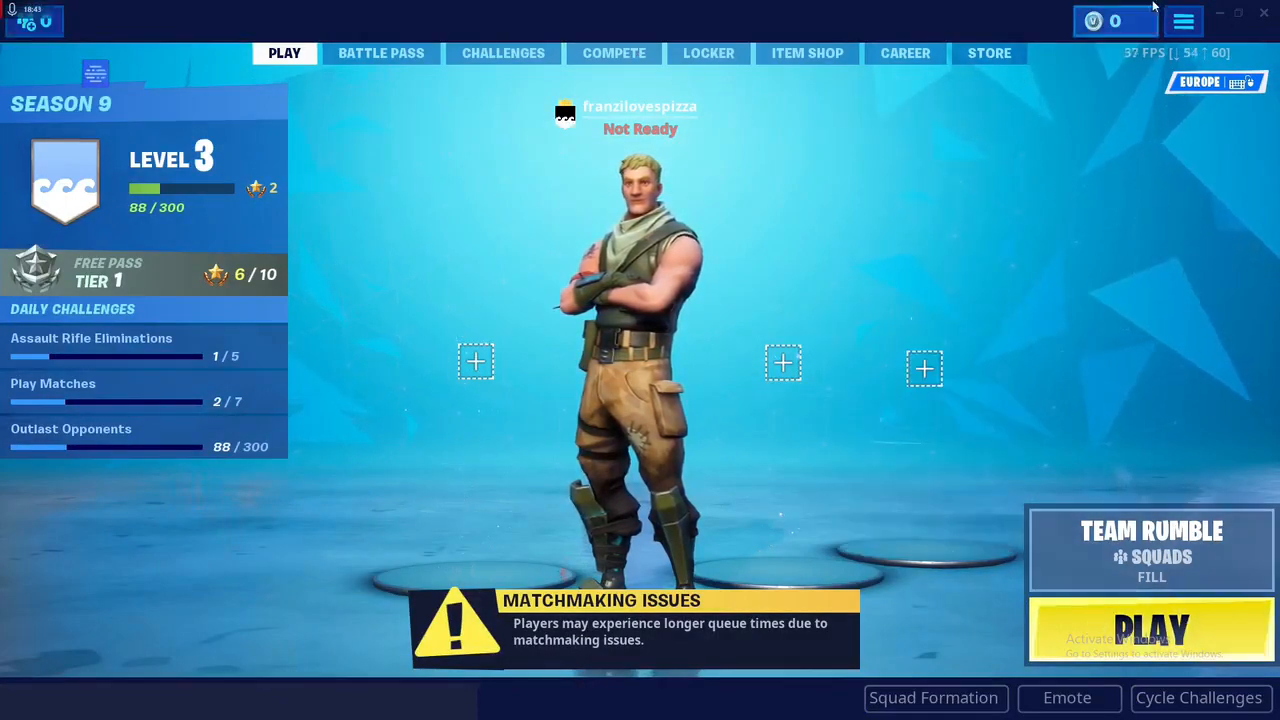
# Step: Review Fortnite's video settings down to Allow Multithreaded Rendering, and start a Team Rumble squads match
pyautogui.click(1183, 21)
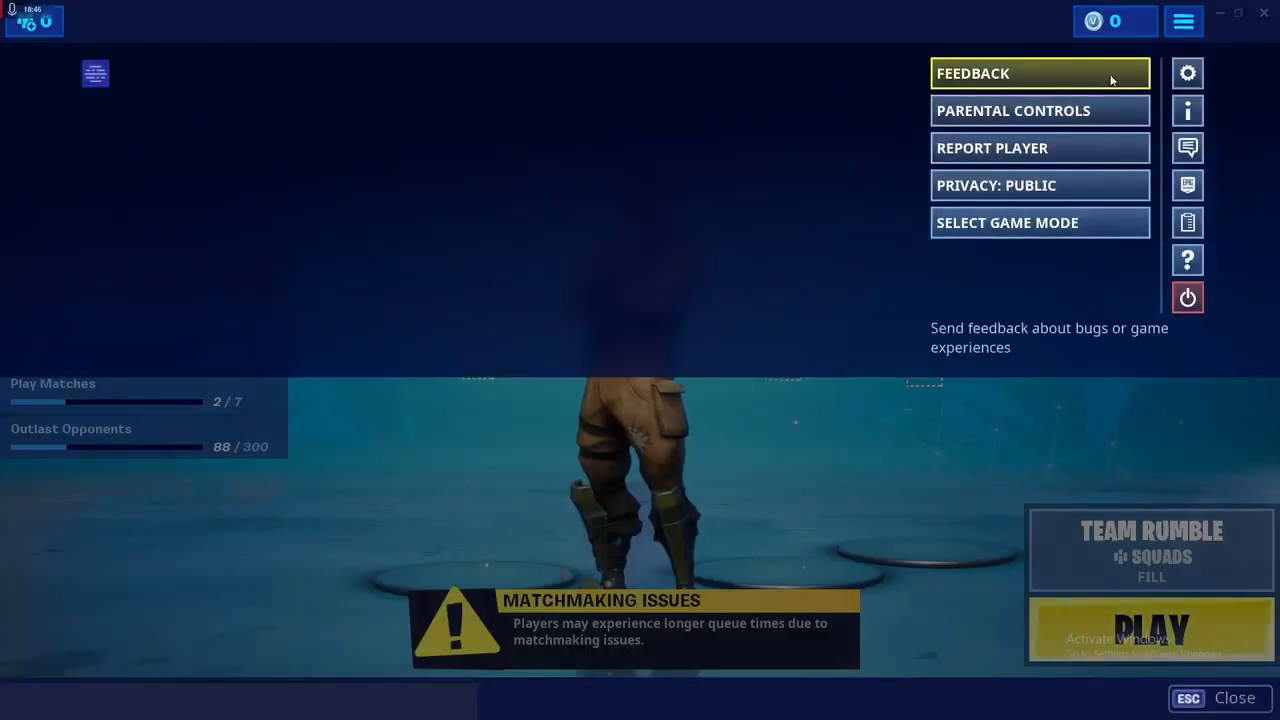
pyautogui.click(1187, 73)
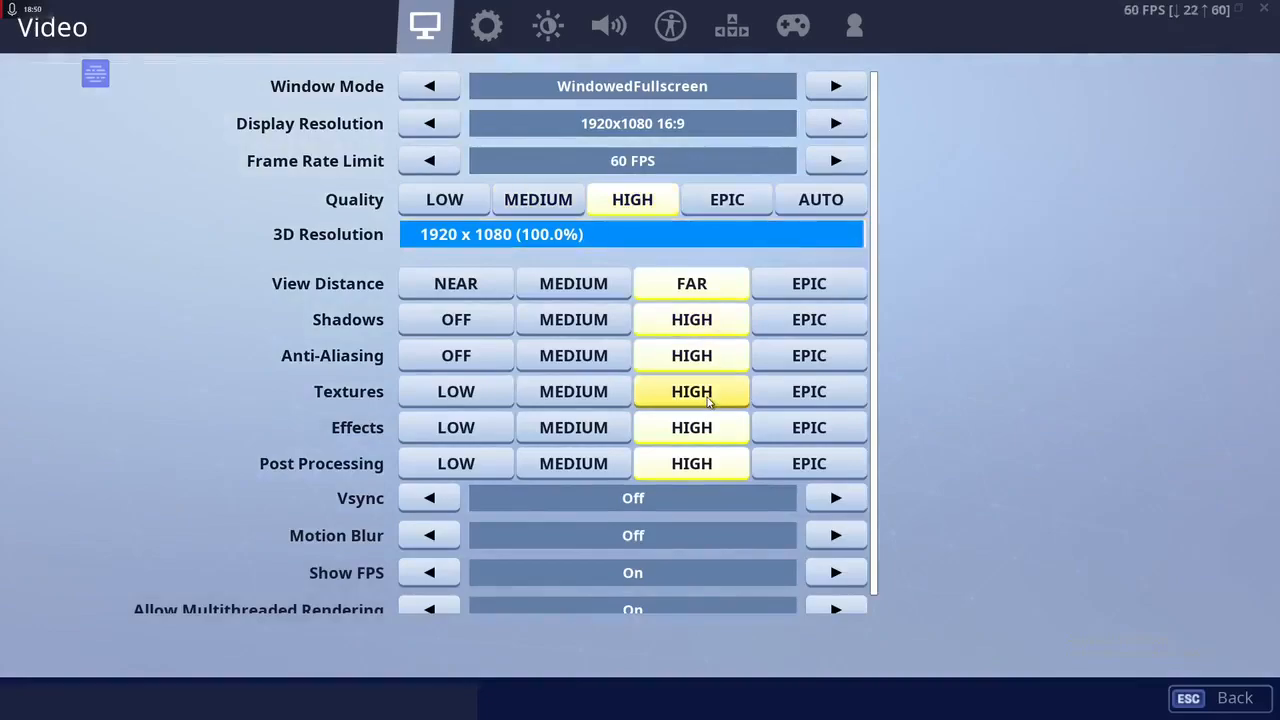
pyautogui.scroll(-1, 707, 398)
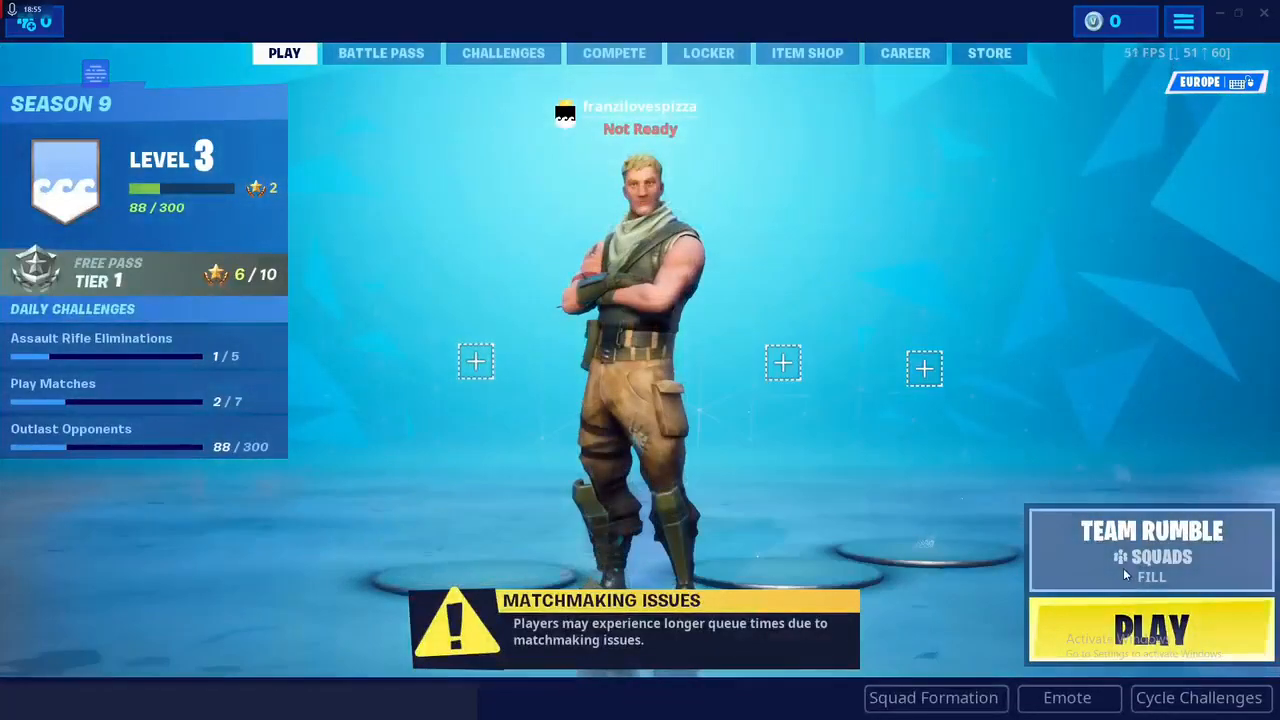
pyautogui.click(1150, 628)
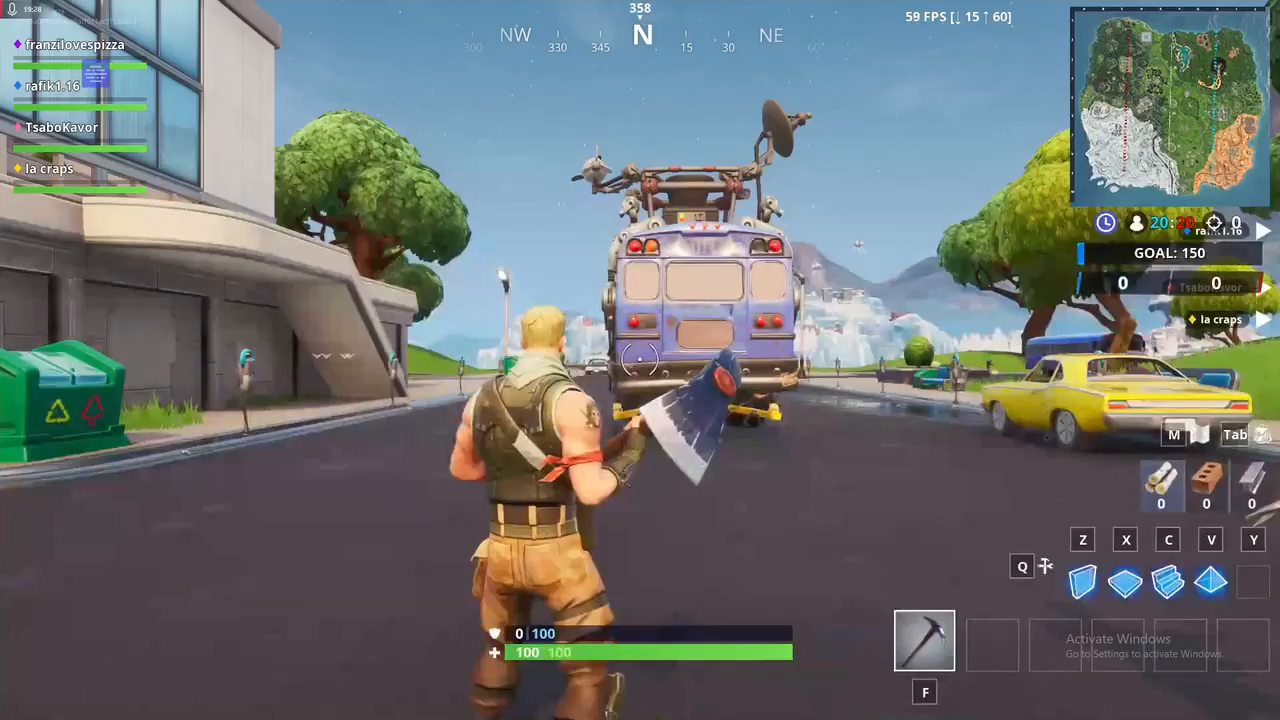
# Step: Run the character around the pre-match area past the blue bus, and strike the building's wall with the pickaxe
pyautogui.press('w')
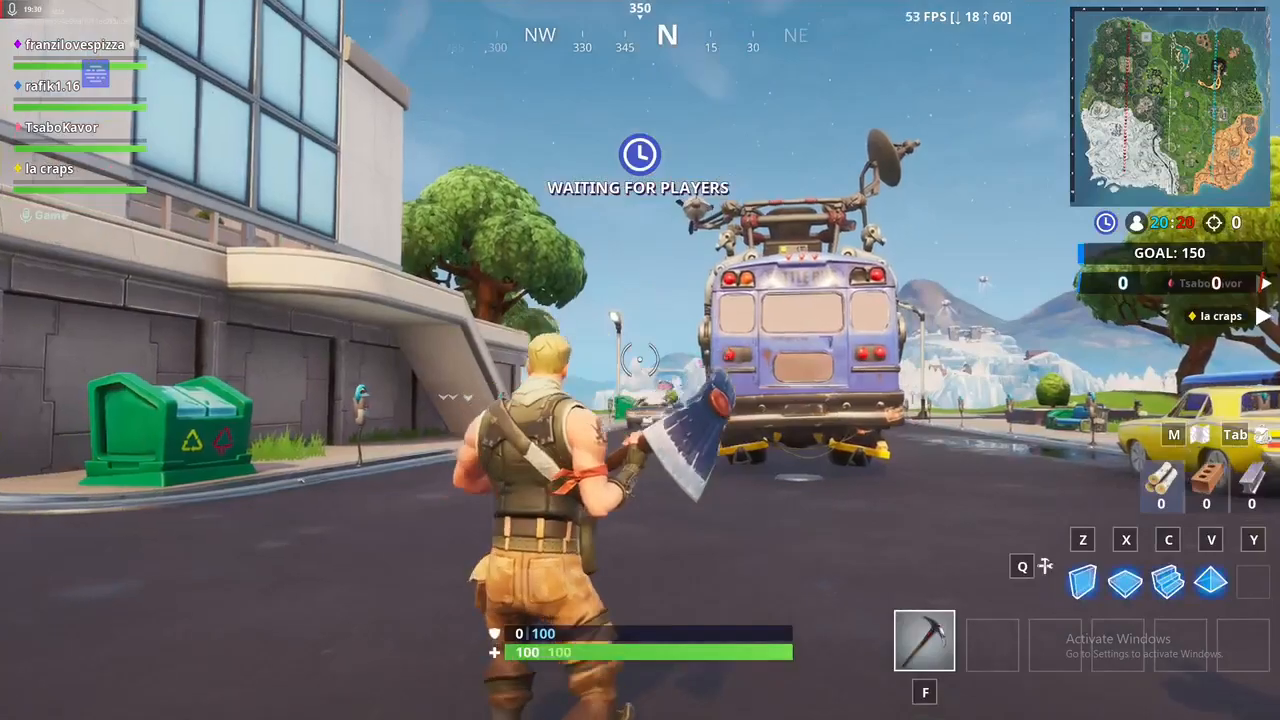
pyautogui.press('w')
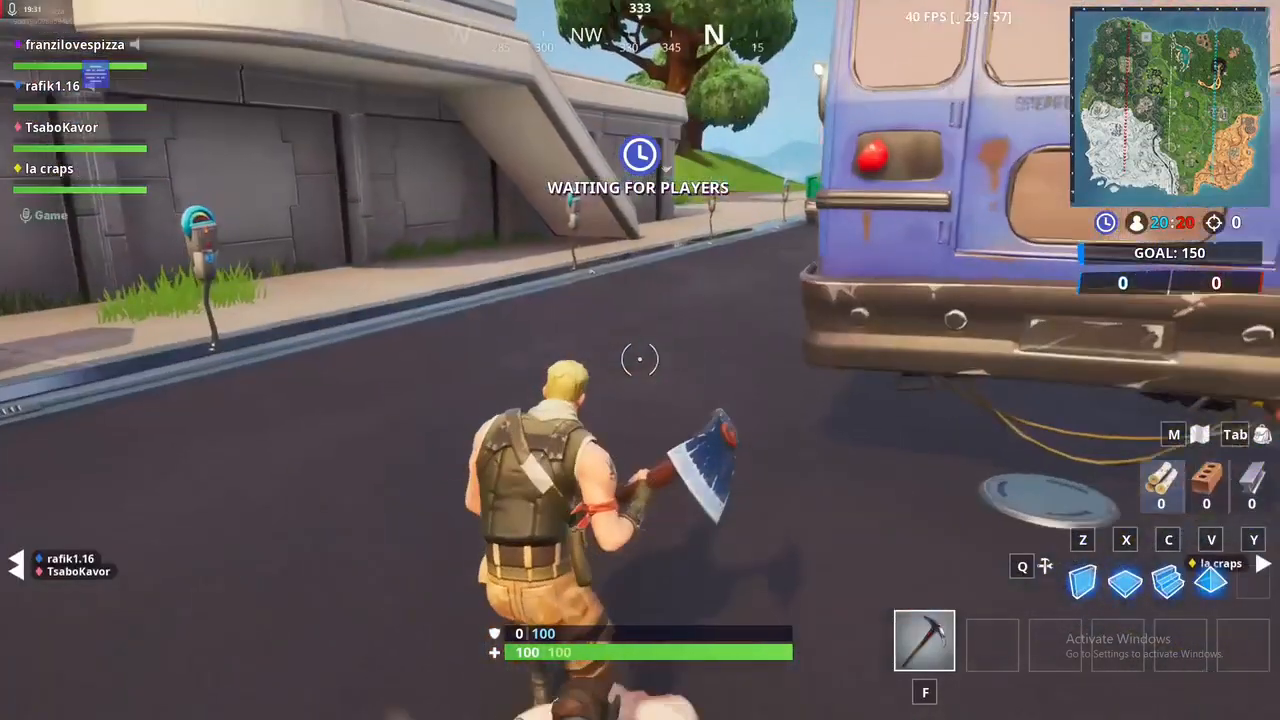
pyautogui.press('w')
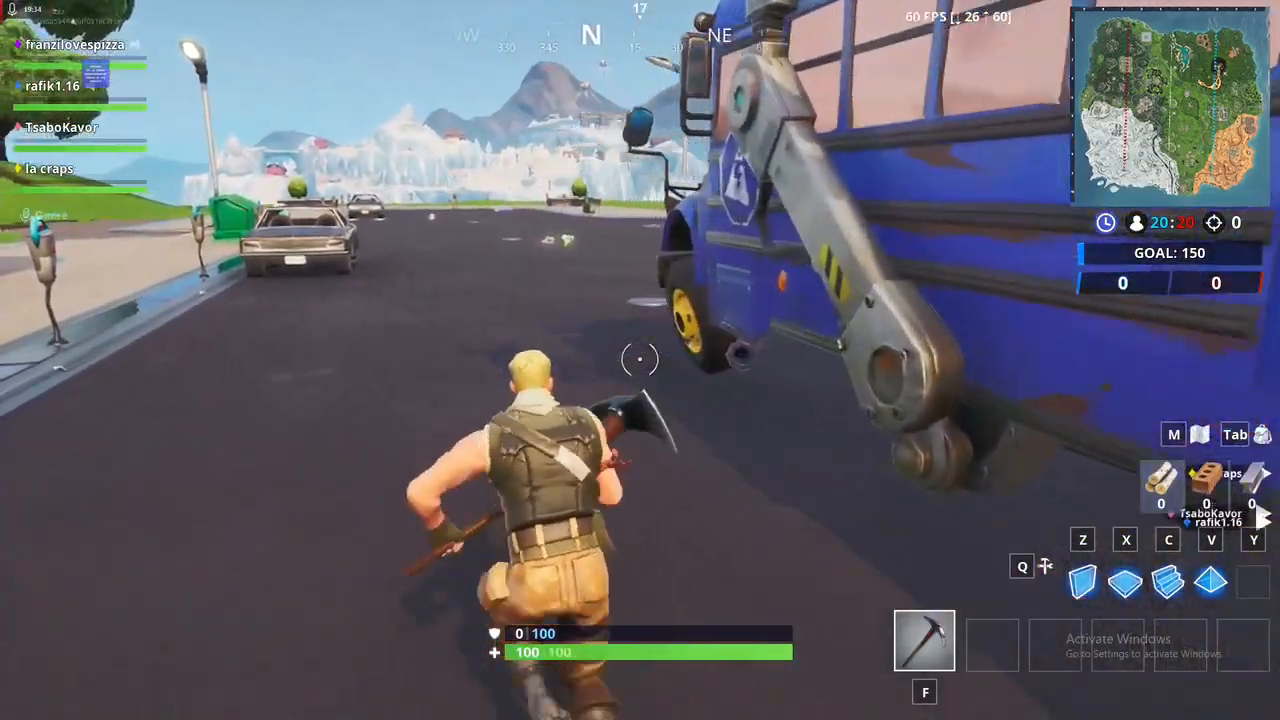
pyautogui.press('w')
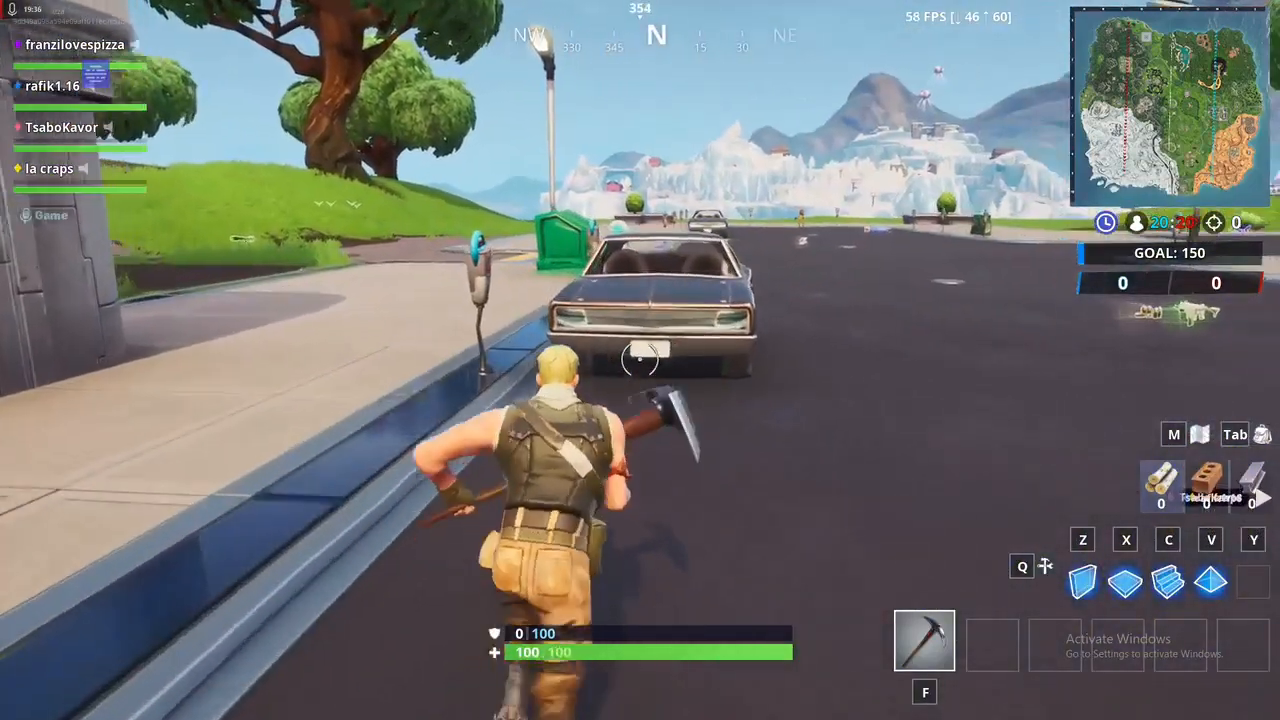
pyautogui.press('w')
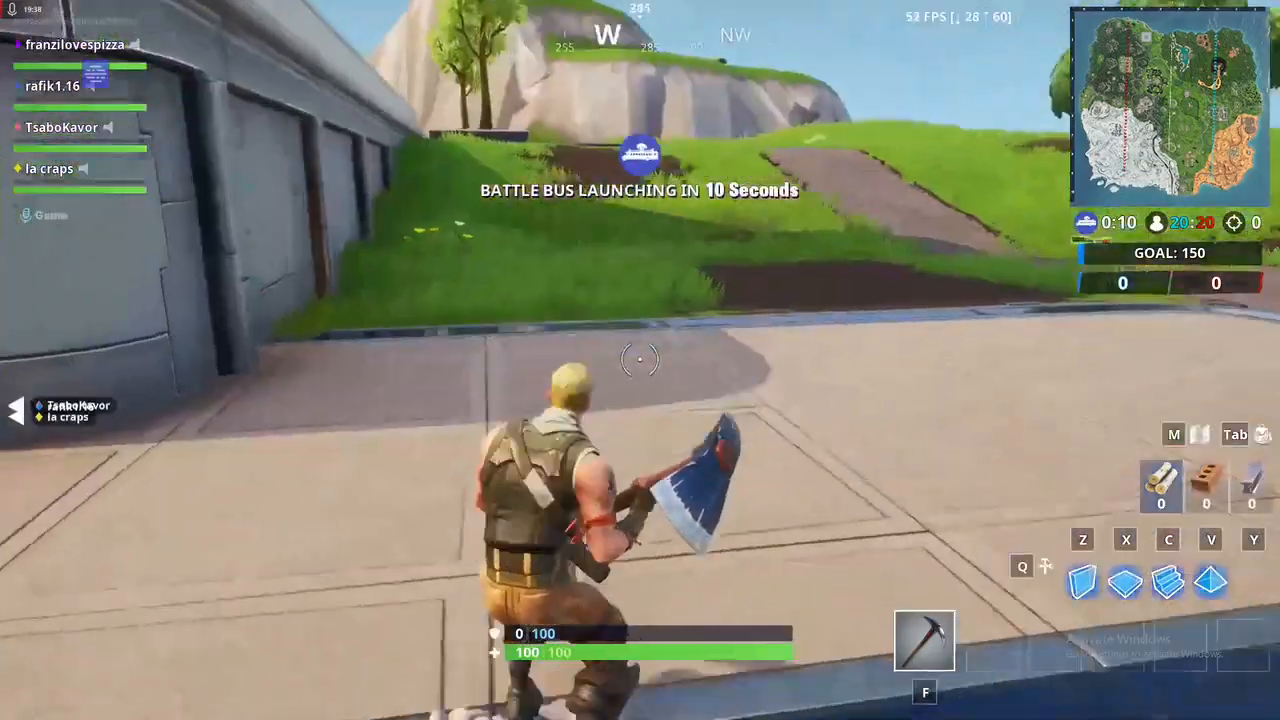
pyautogui.press('space')
pyautogui.click(640, 360)
pyautogui.press('w')
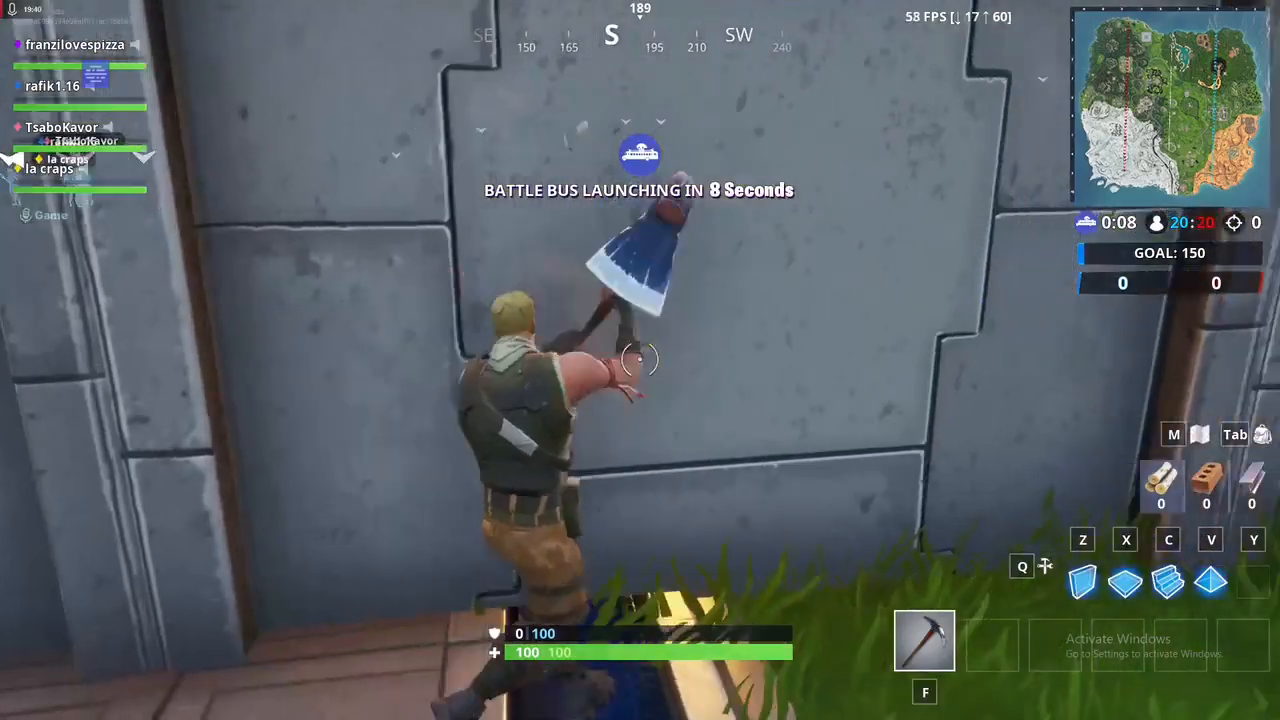
pyautogui.press('w')
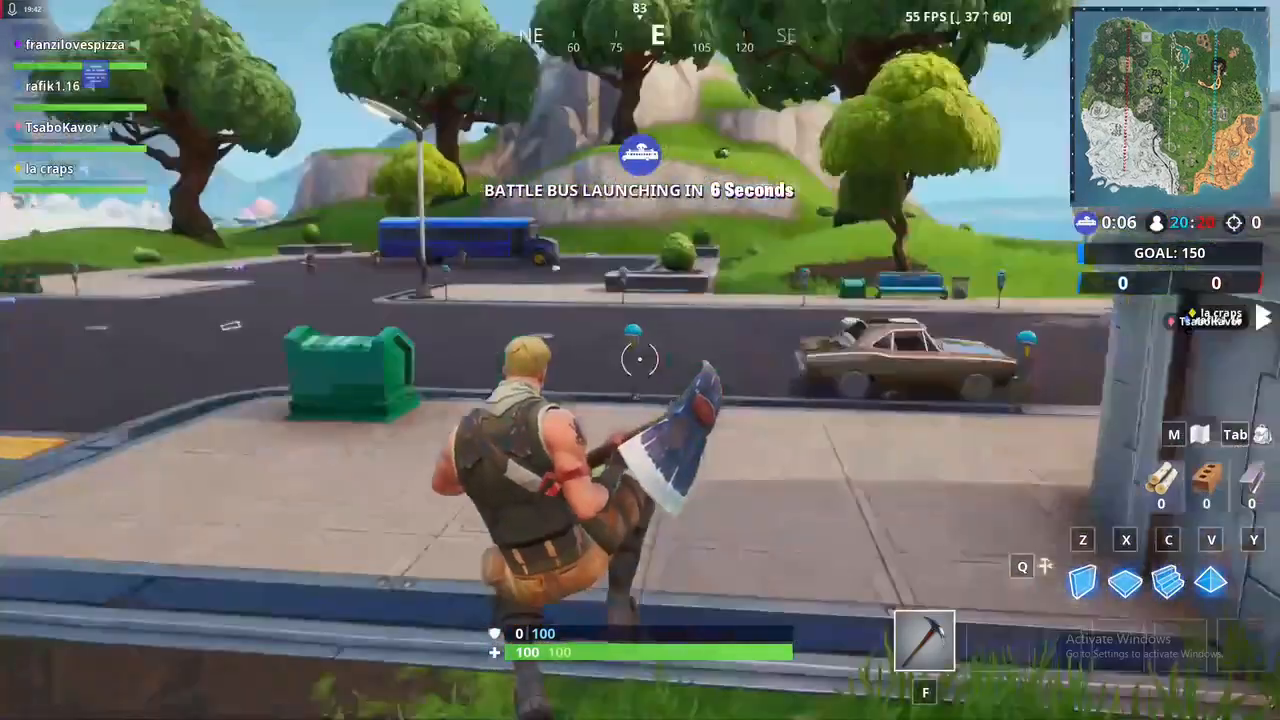
pyautogui.press('w')
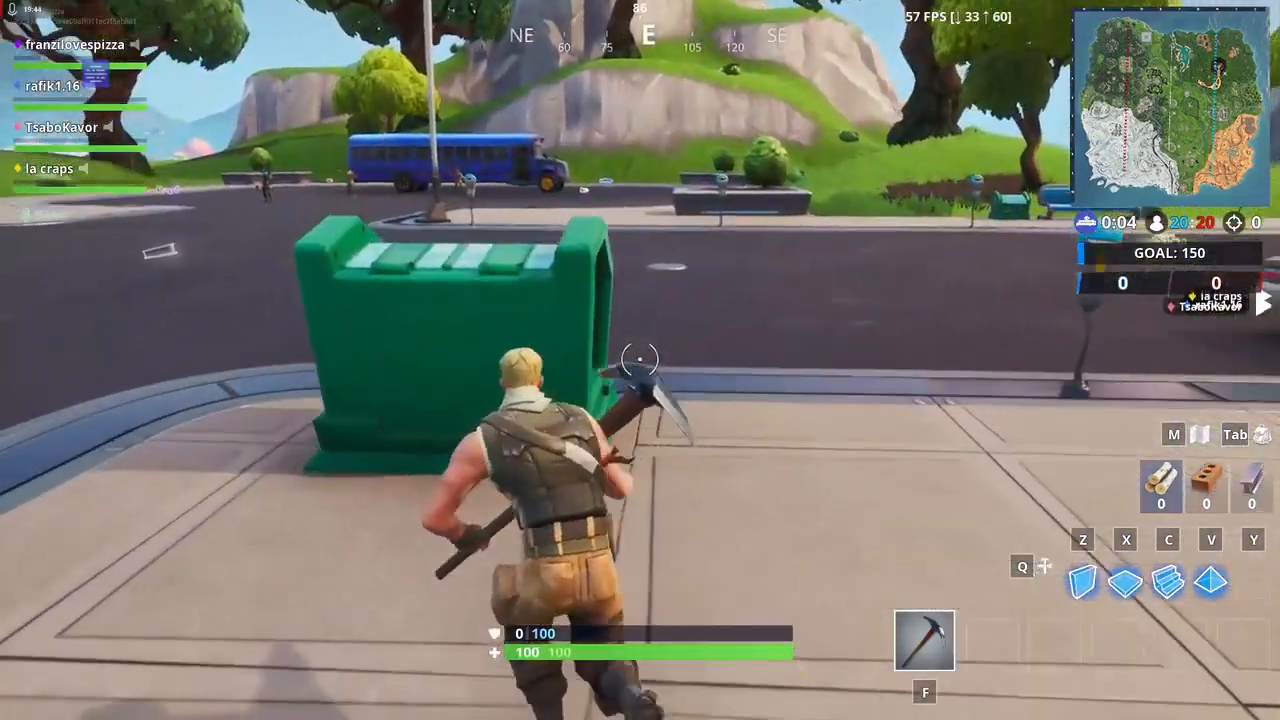
pyautogui.press('space')
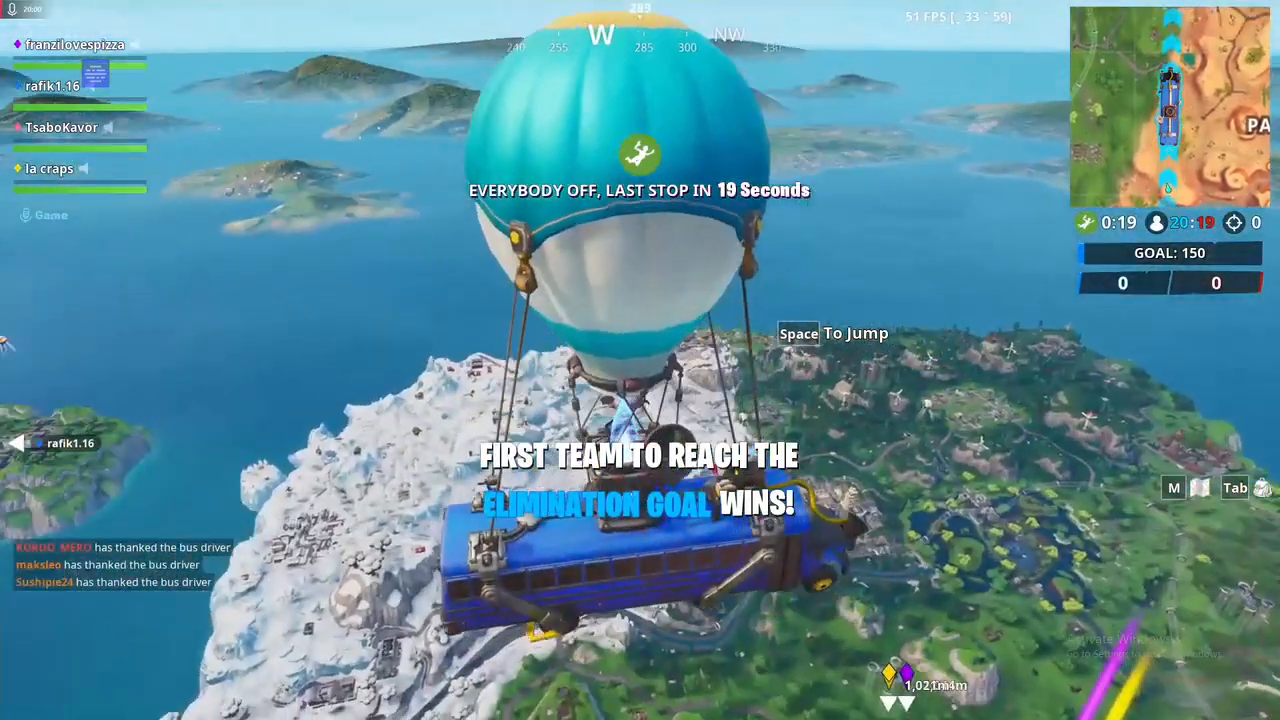
# Step: Jump from the battle bus to the grassland near Dusty Divot, and harvest wood from a tree with the pickaxe
pyautogui.press('space')
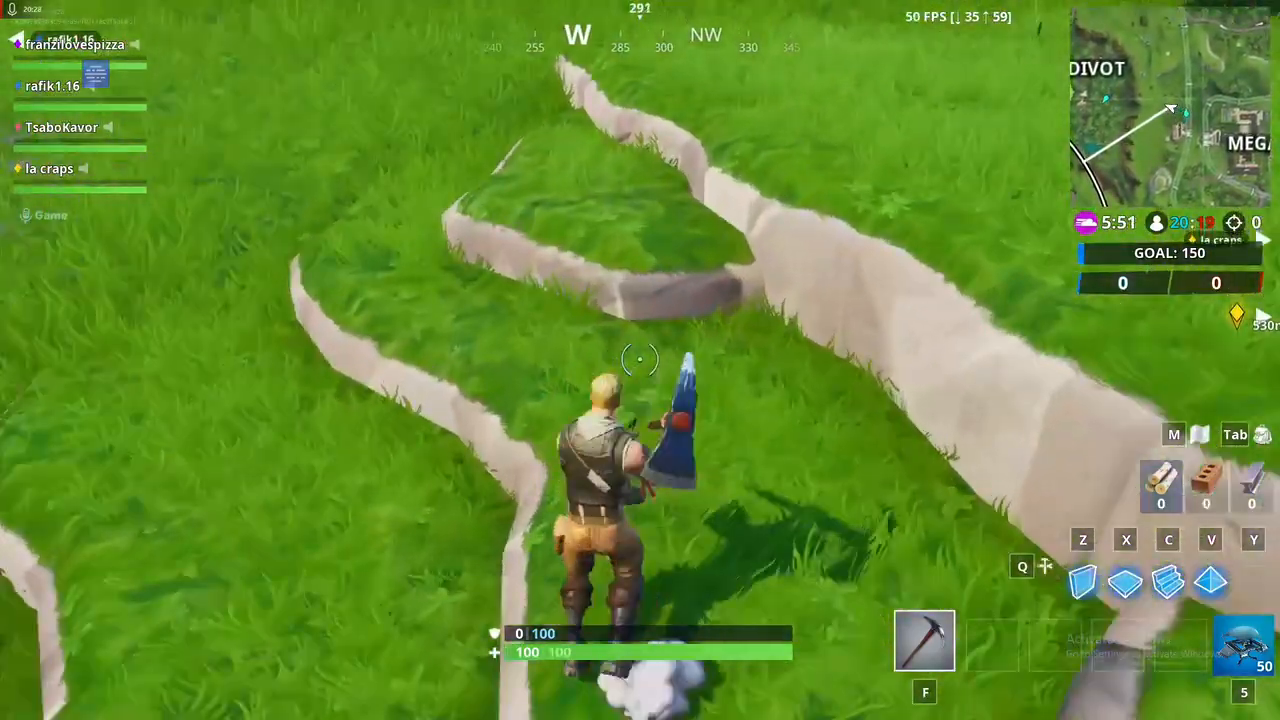
pyautogui.press('w')
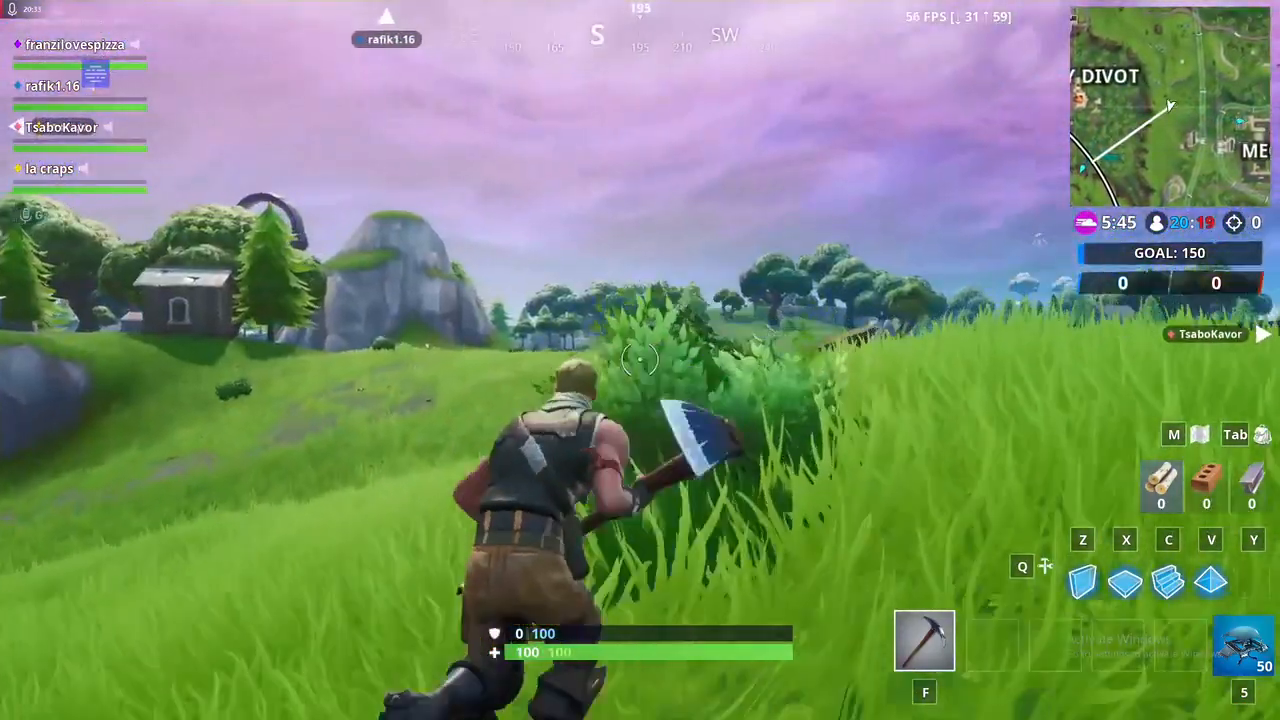
pyautogui.press('space')
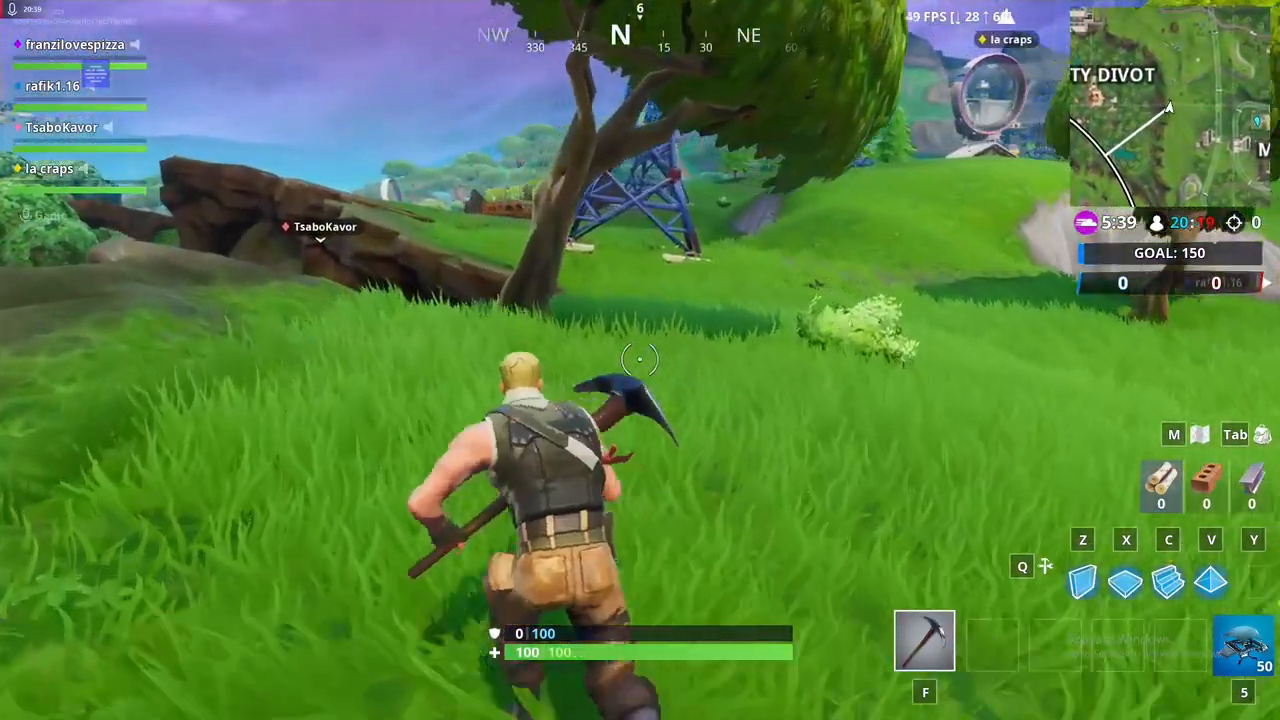
pyautogui.click(640, 360)
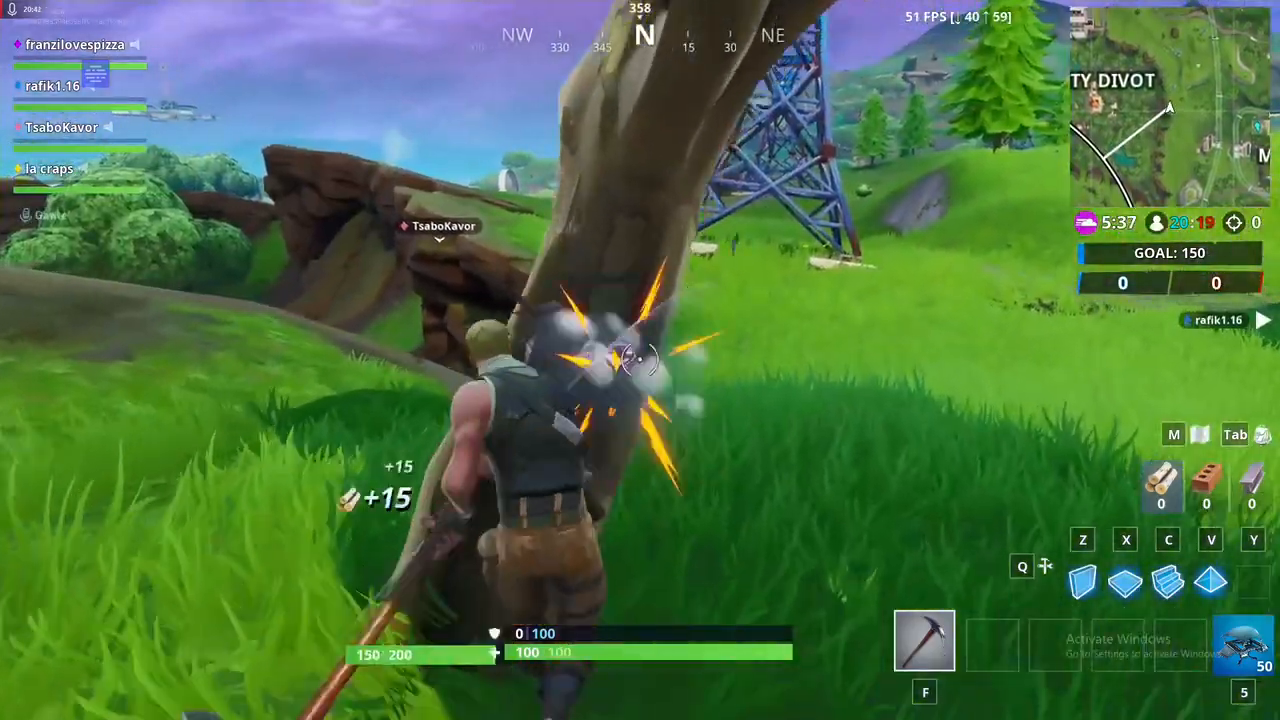
pyautogui.click(640, 360)
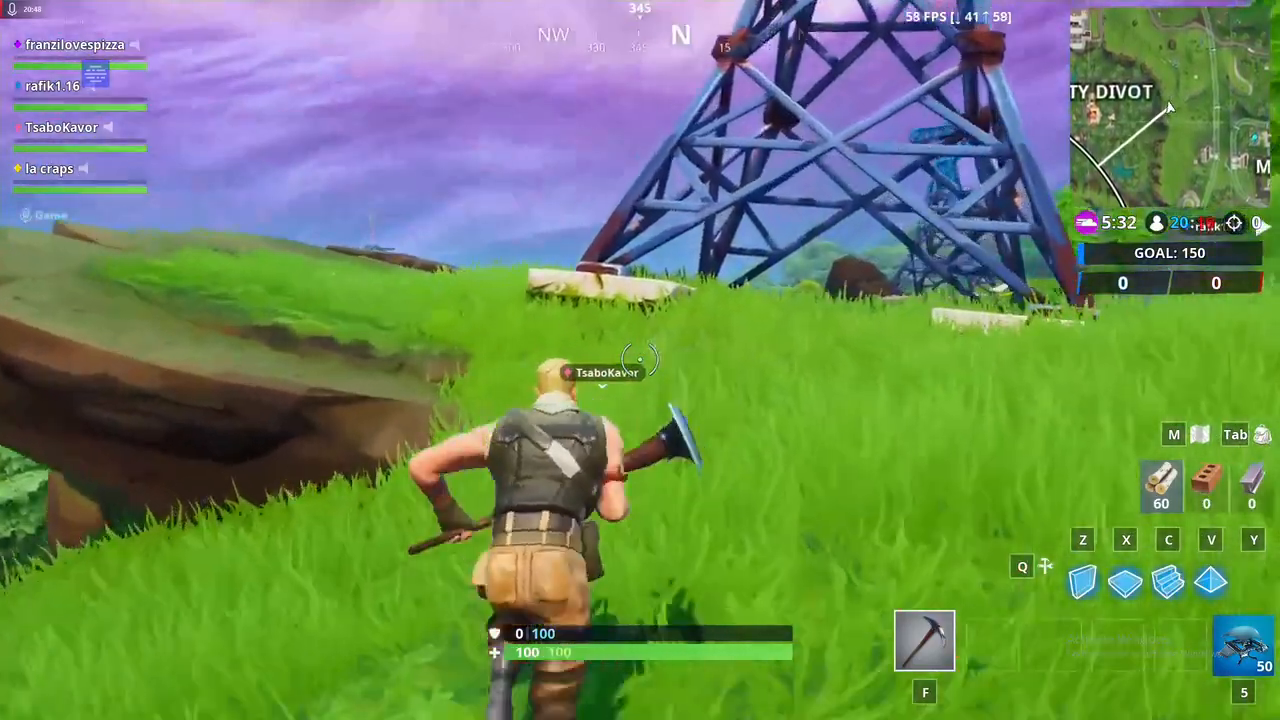
# Step: Strike the blue lattice tower with the pickaxe until it collapses, harvesting its metal
pyautogui.press('space')
pyautogui.click(640, 360)
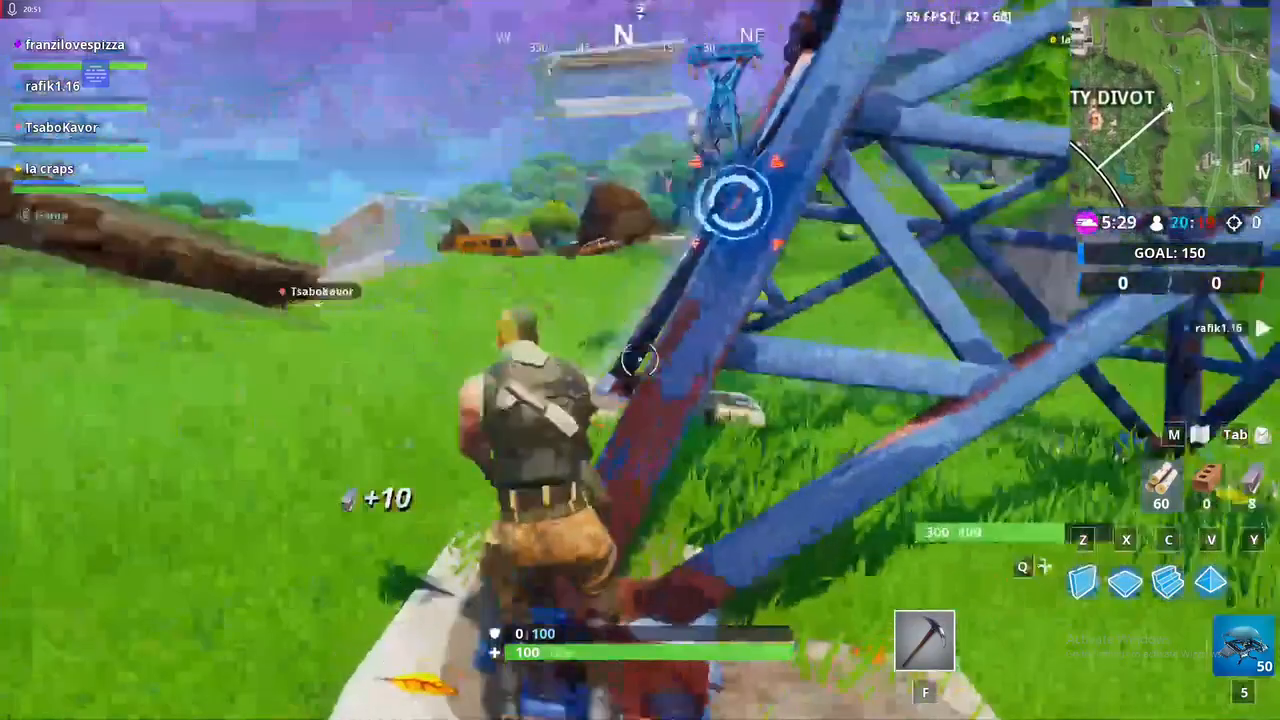
pyautogui.click(640, 360)
pyautogui.click(640, 360)
pyautogui.click(640, 360)
pyautogui.click(640, 360)
pyautogui.click(640, 360)
pyautogui.click(640, 360)
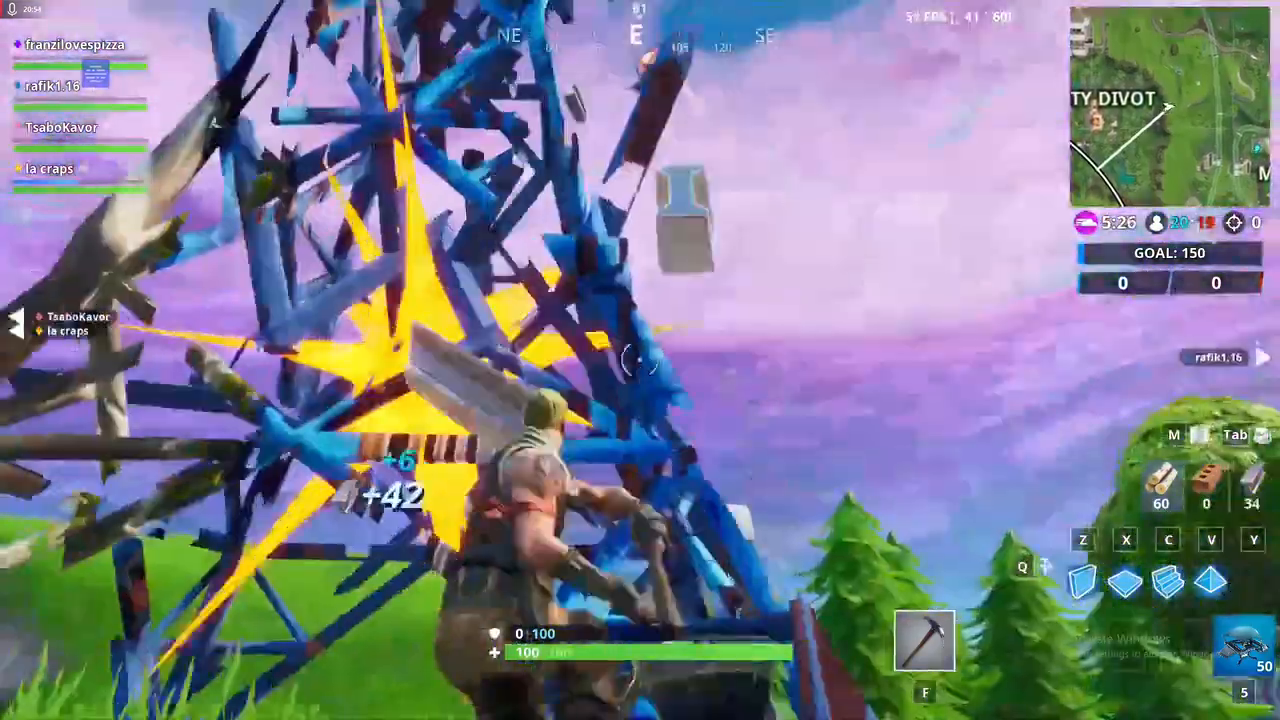
pyautogui.click(640, 360)
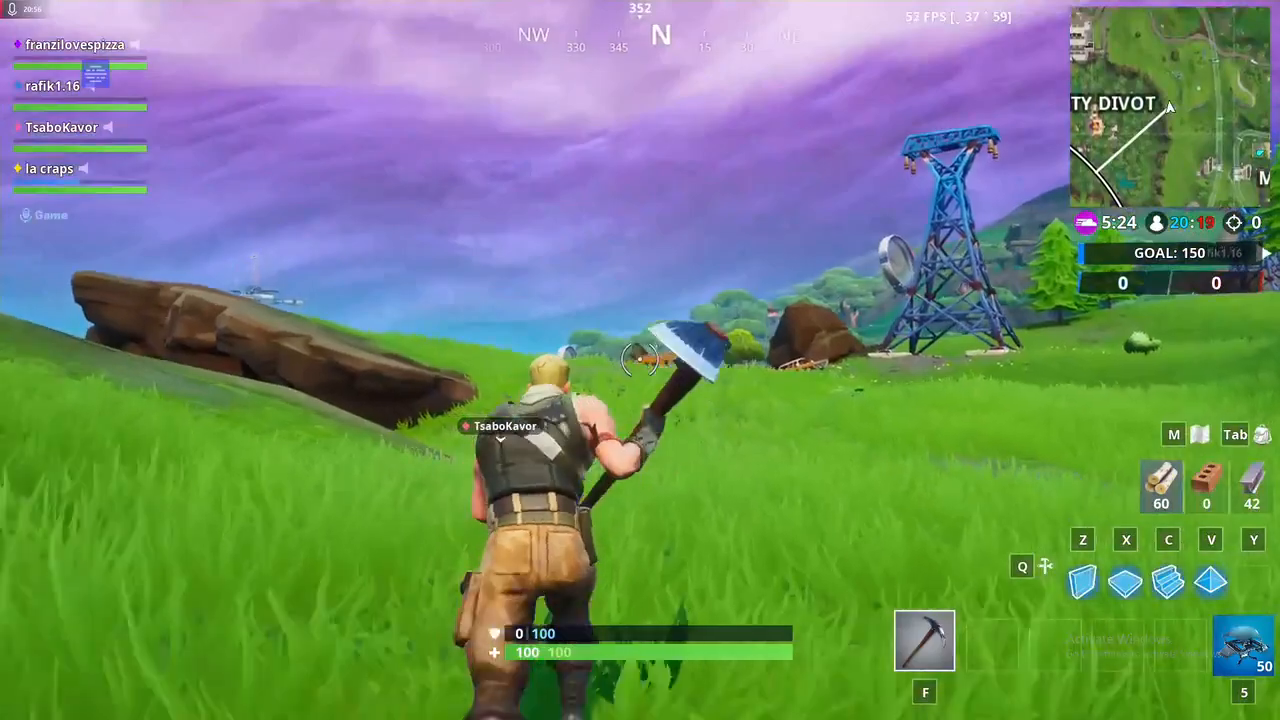
# Step: Move the character forward through the air over the Dusty Divot forest, and deploy the glider
pyautogui.press('w')
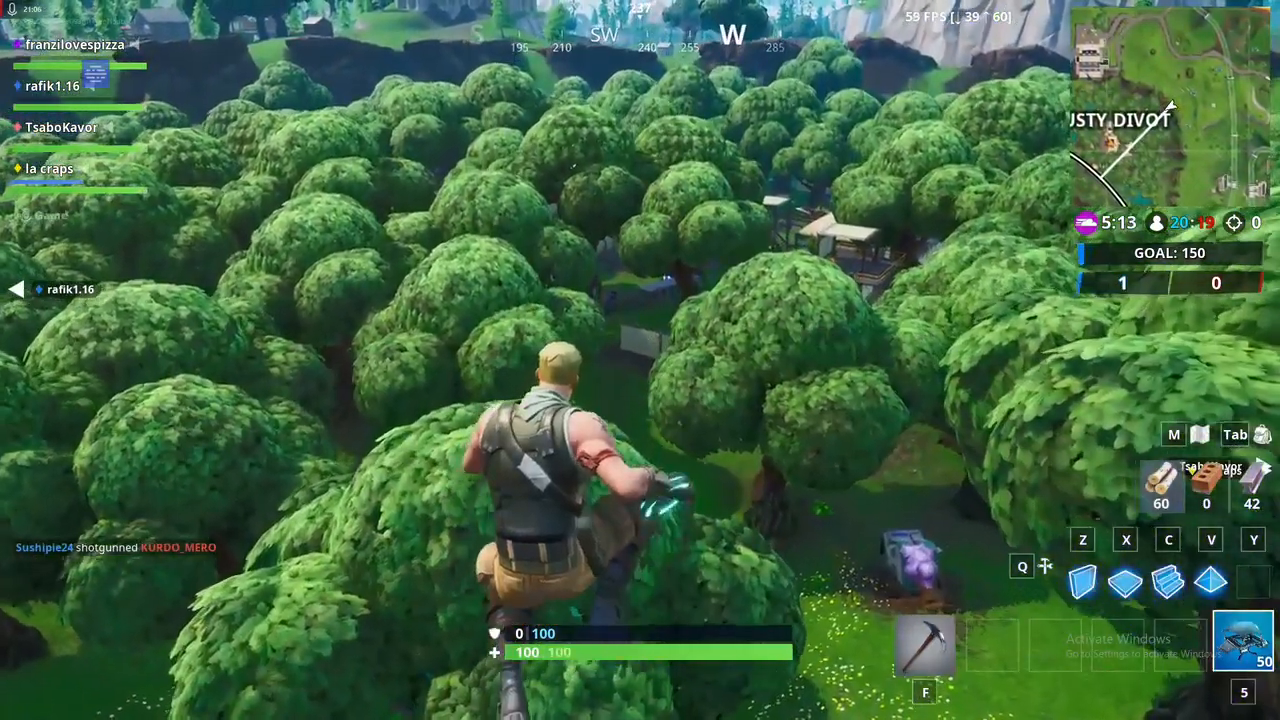
pyautogui.press('space')
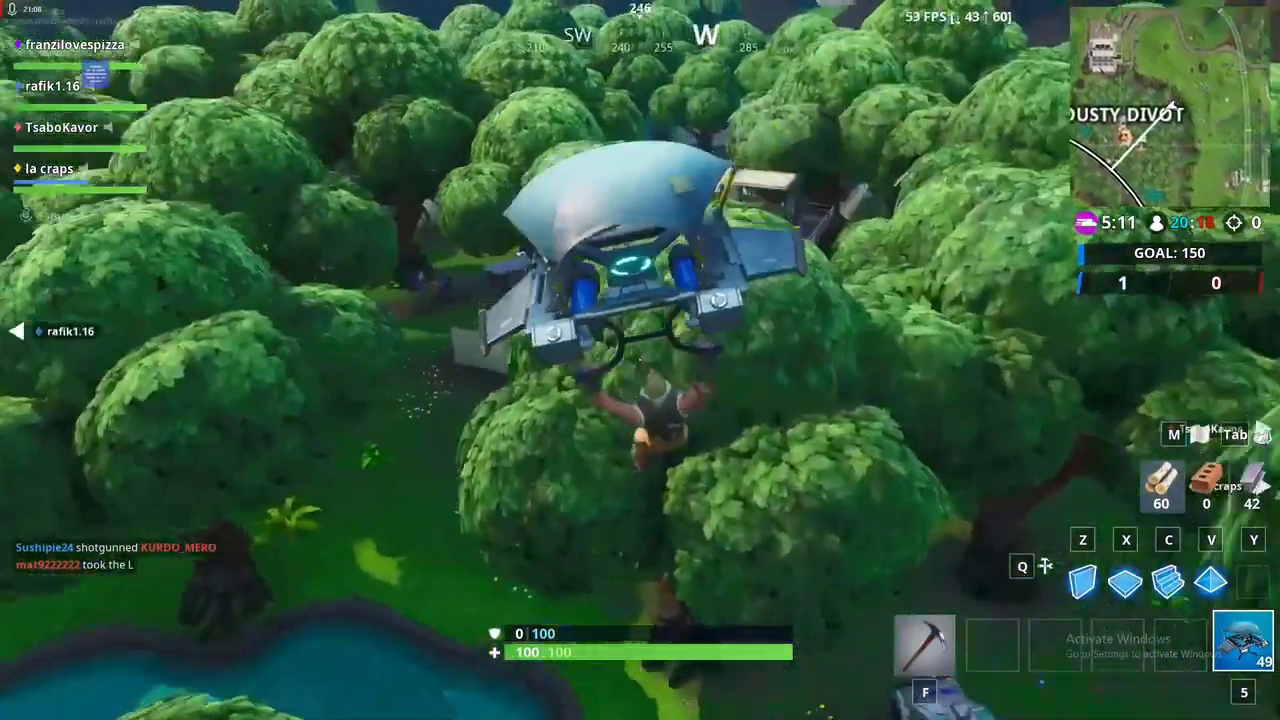